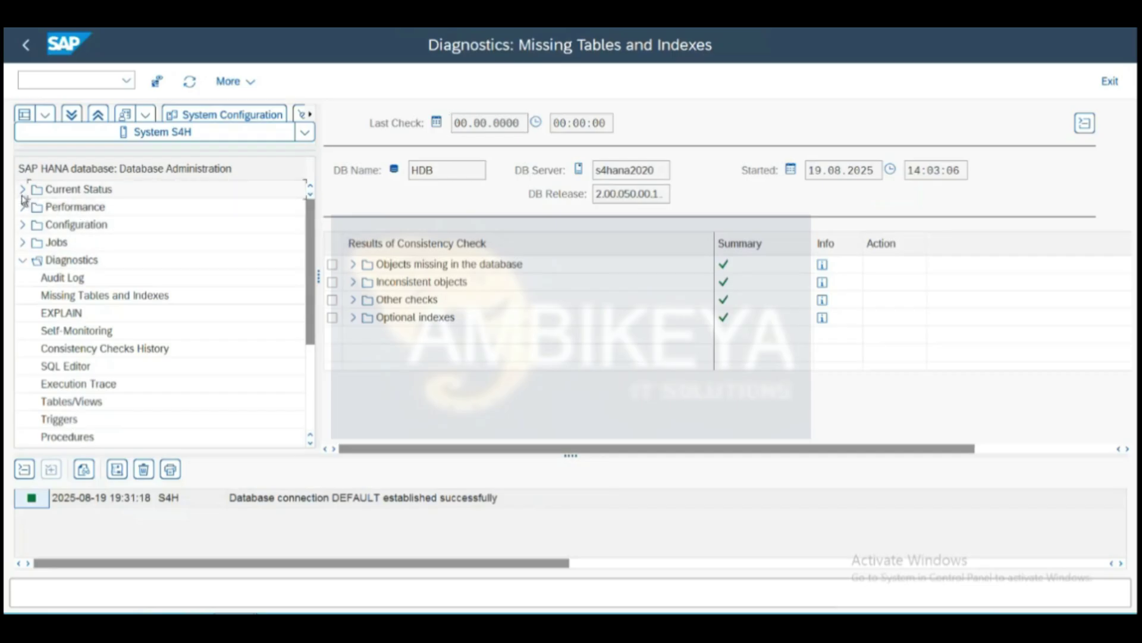
Open the Overview of the SAP HANA database's current status.
click(23, 189)
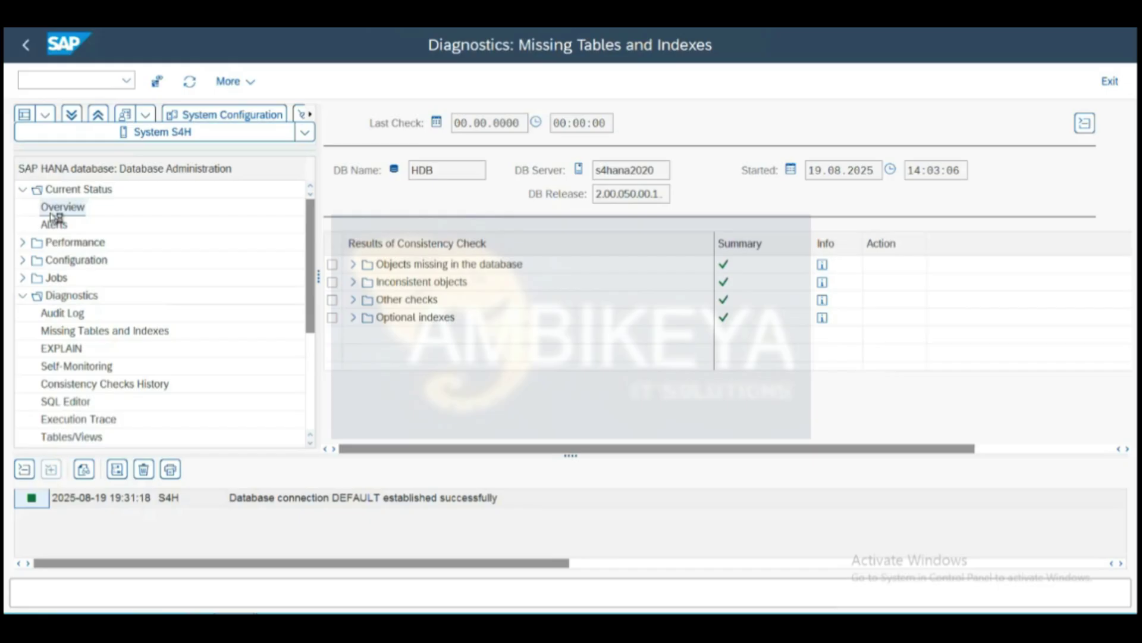
click(55, 212)
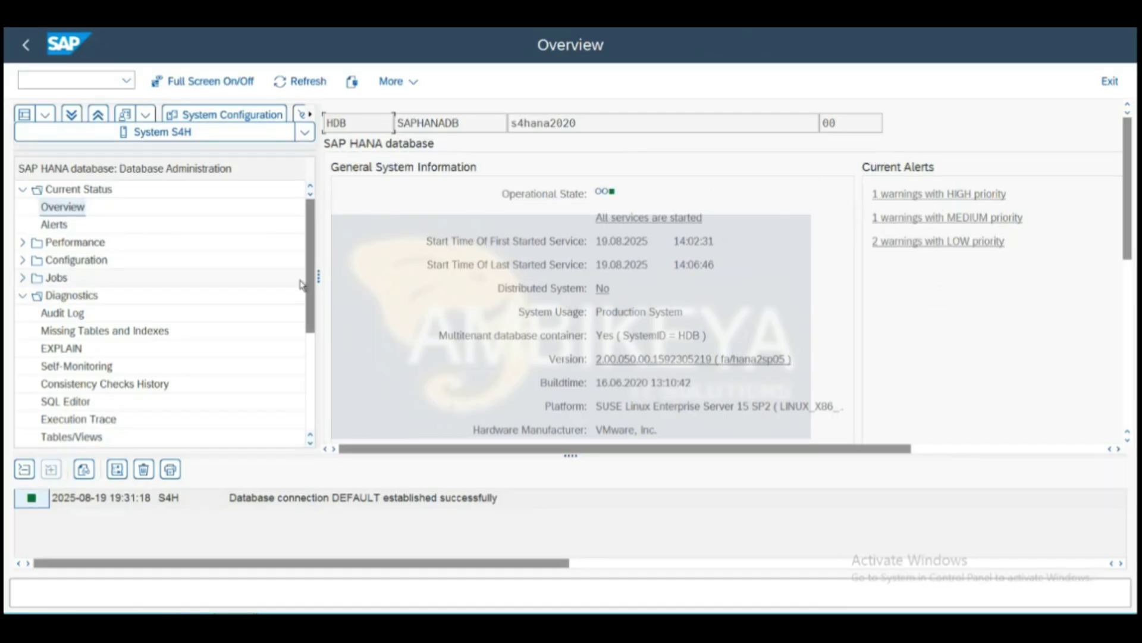
Expand the Configuration and Performance groups, collapse Performance again, and open the Hosts view.
click(23, 262)
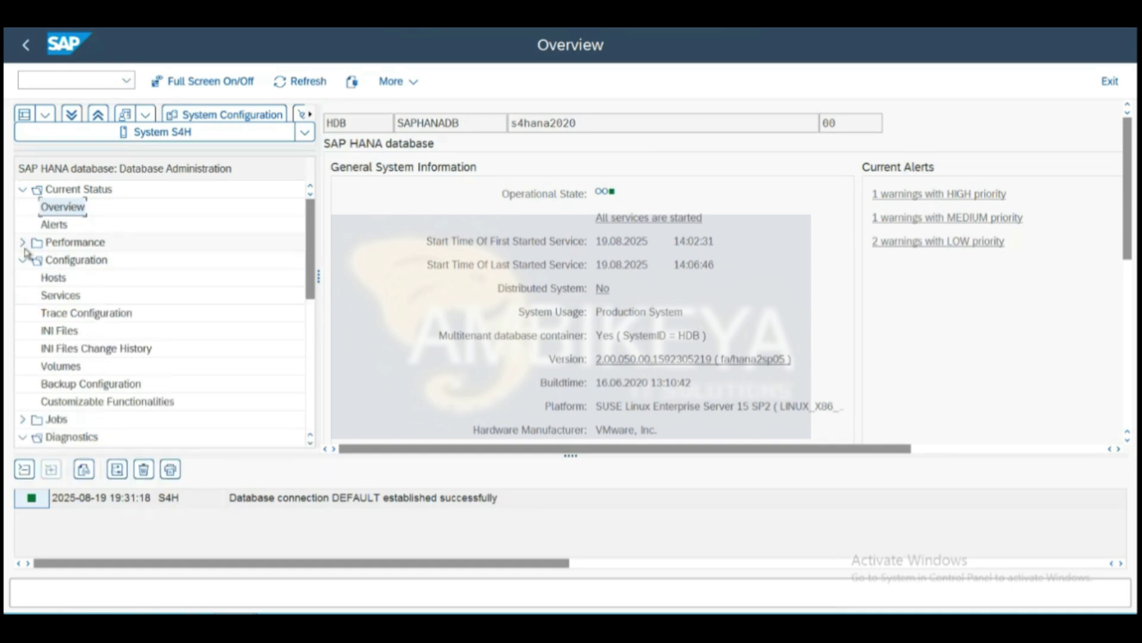
click(23, 244)
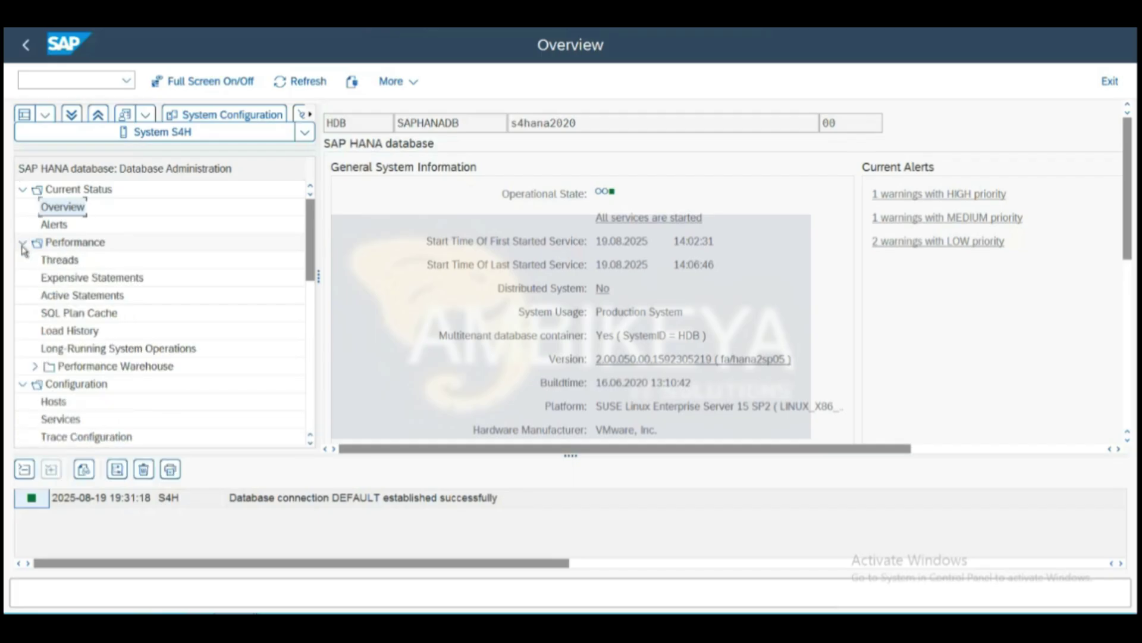
click(23, 244)
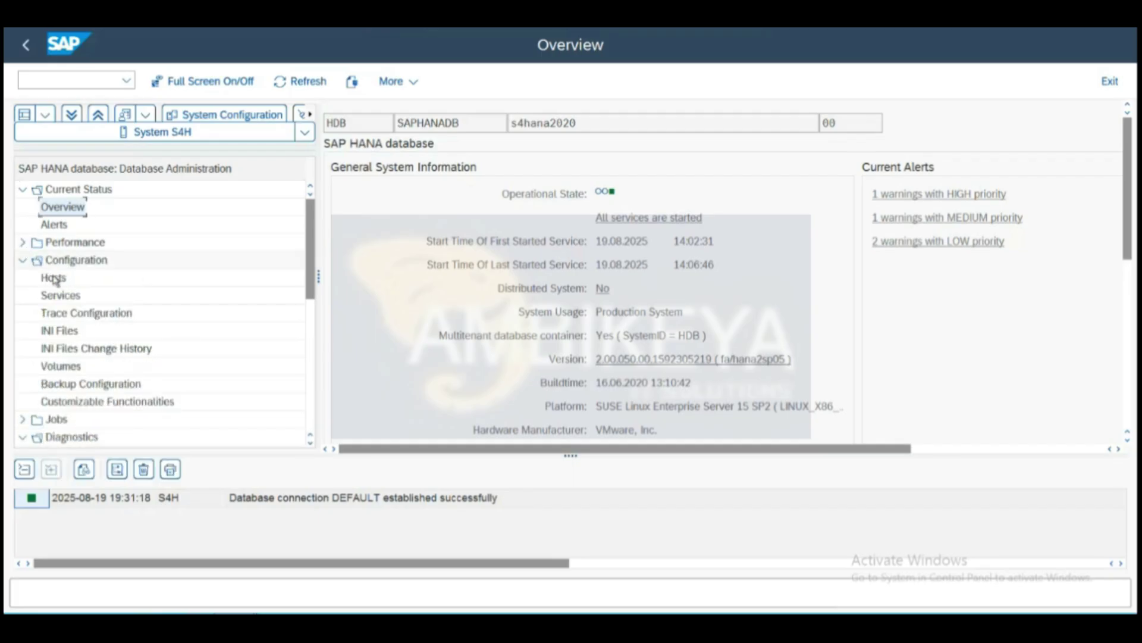
click(63, 279)
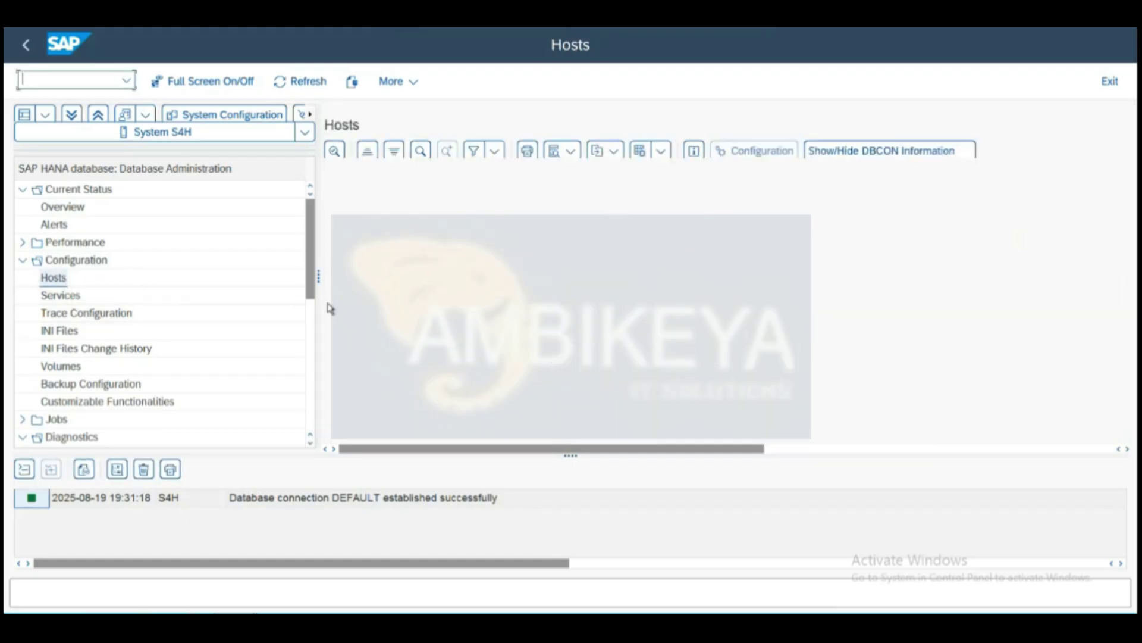
Open the Services view of the database configuration and select the preprocessor and indexserver entries in turn.
click(50, 297)
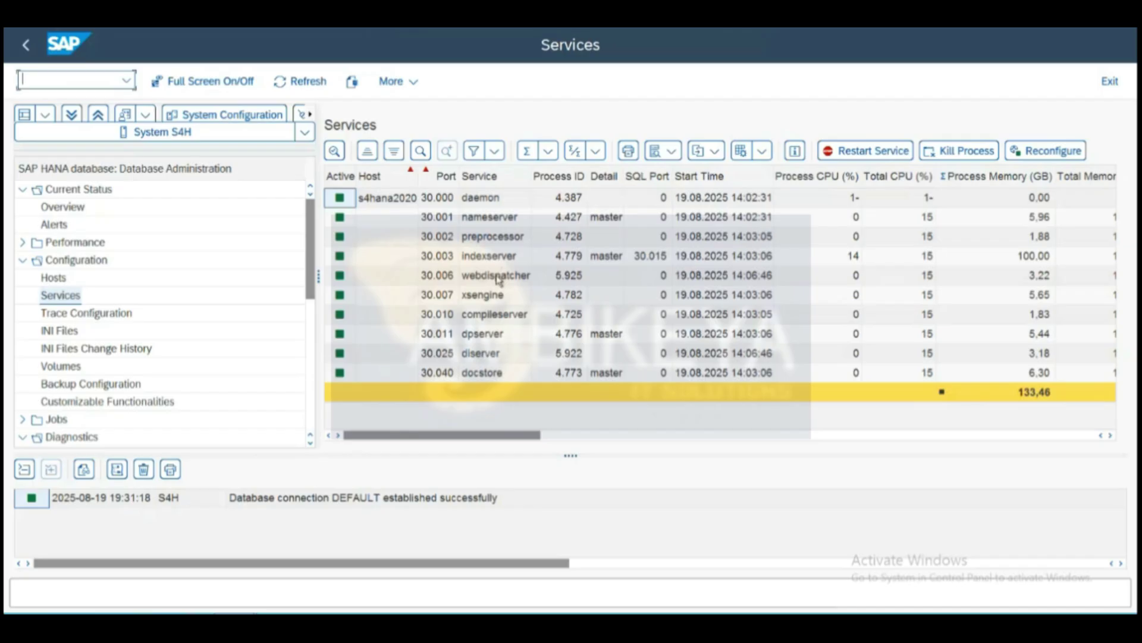
click(492, 240)
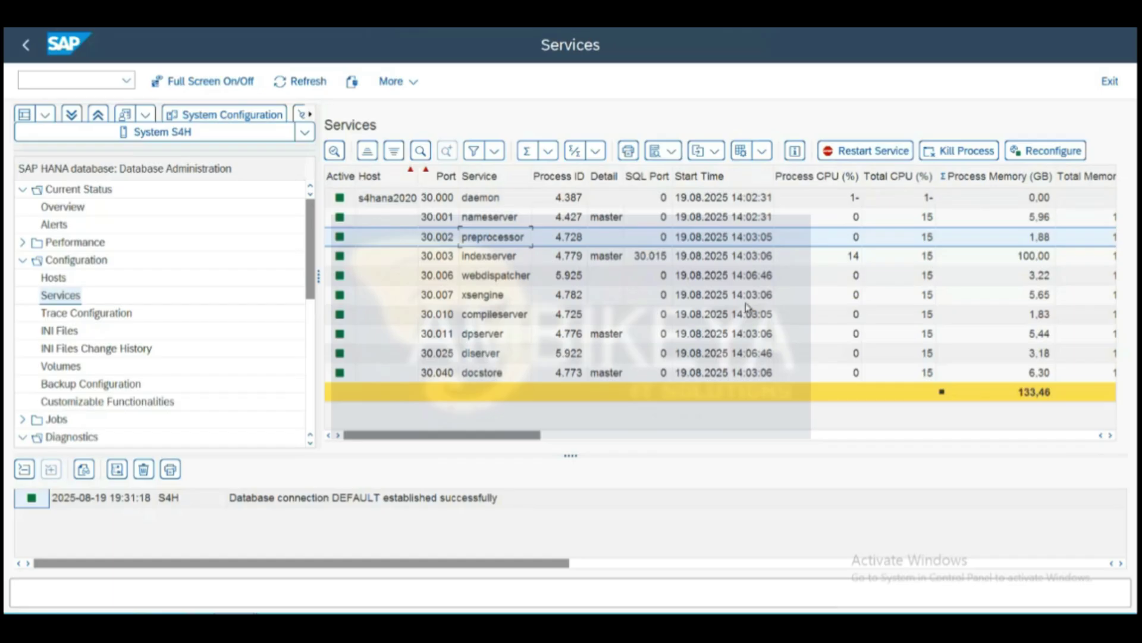
click(483, 262)
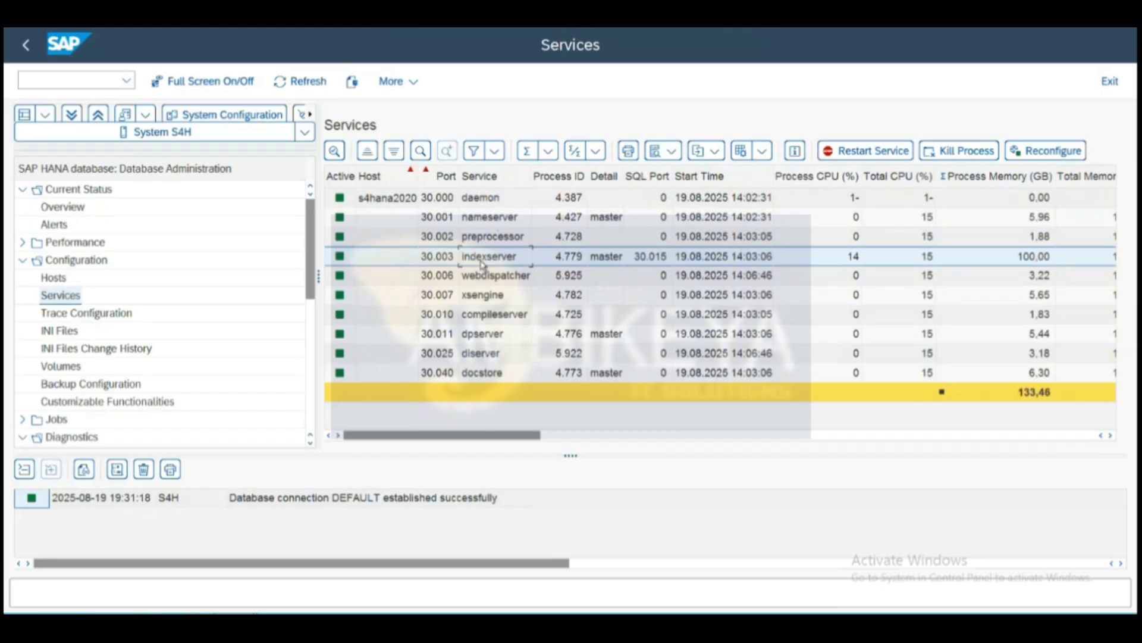
Open Trace Configuration and review the available database, SQL, performance and user-specific traces.
click(89, 316)
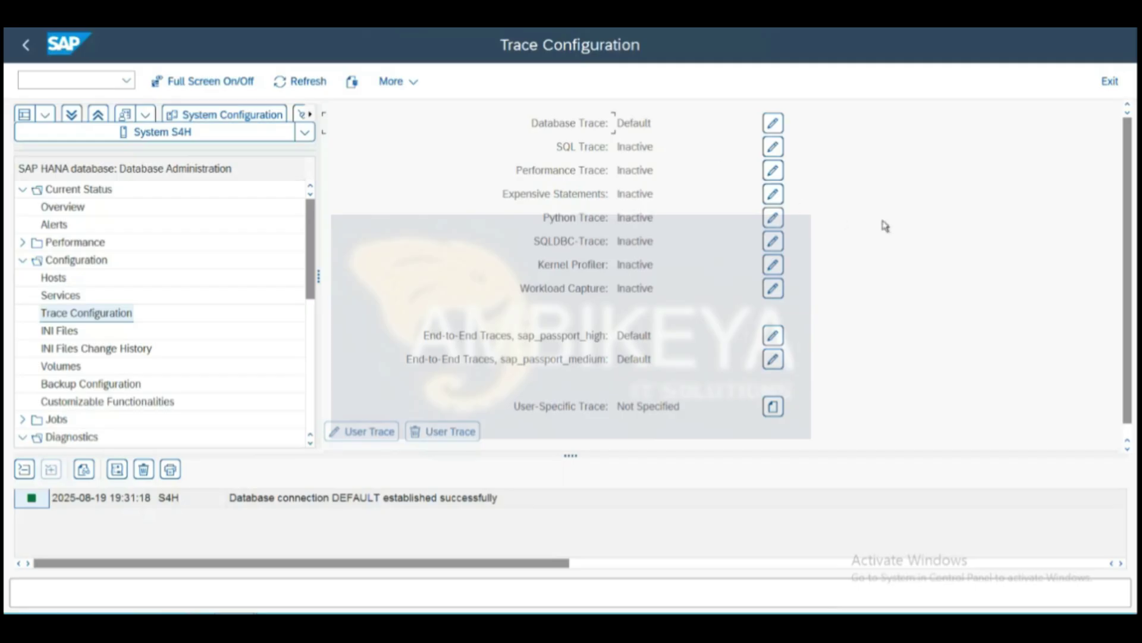
click(1129, 452)
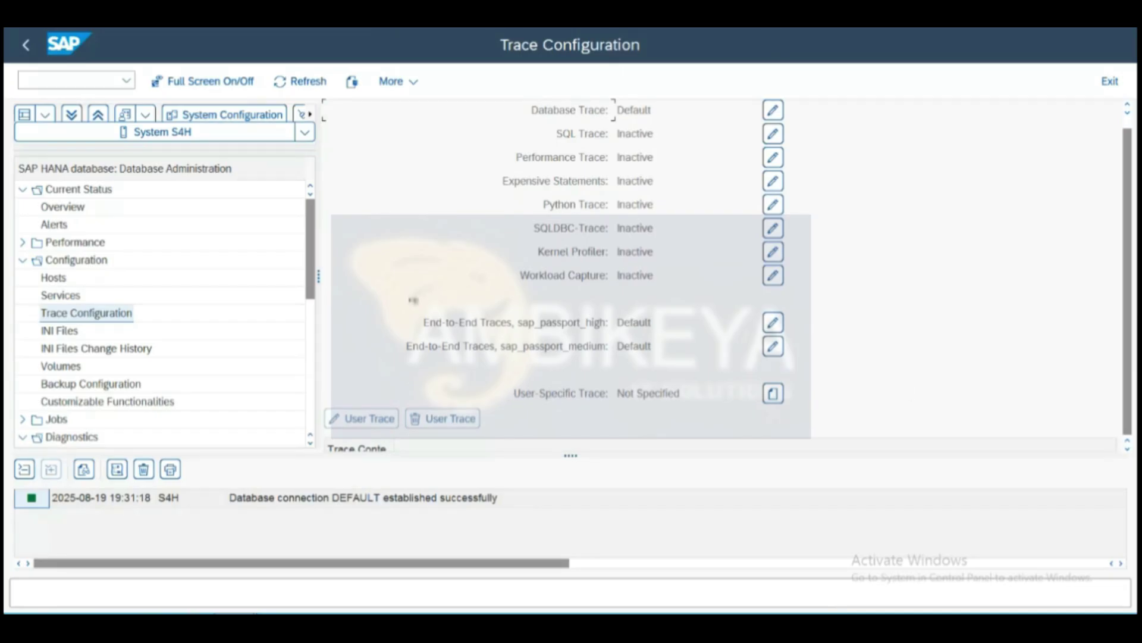
Open the INI Files view and expand the backup section of global.ini, briefly checking the authorization section.
click(73, 332)
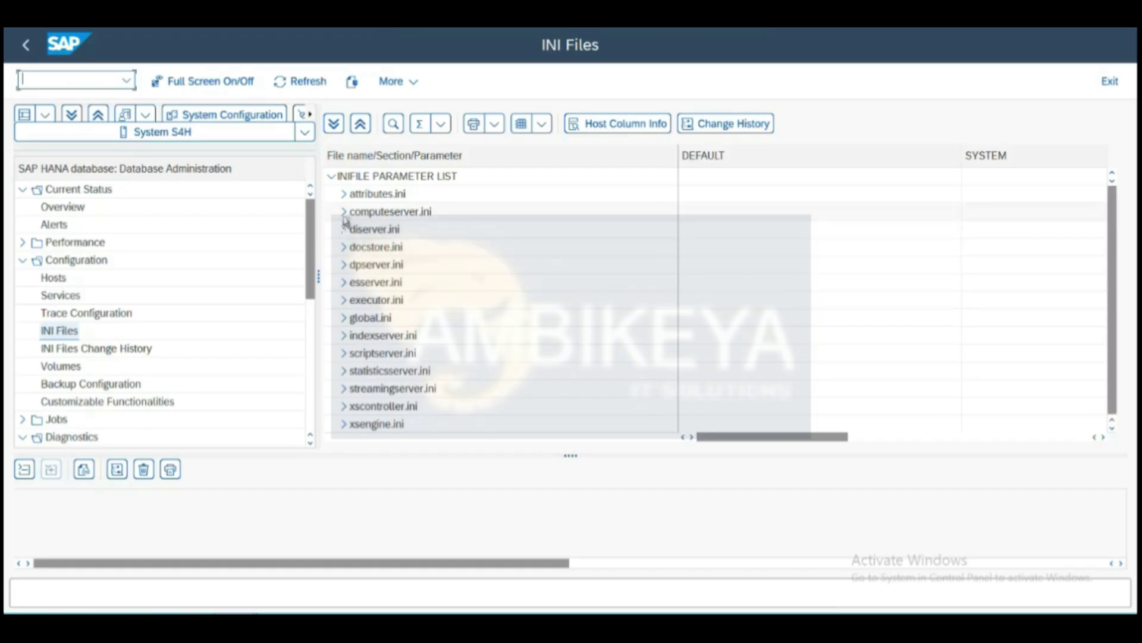
click(345, 318)
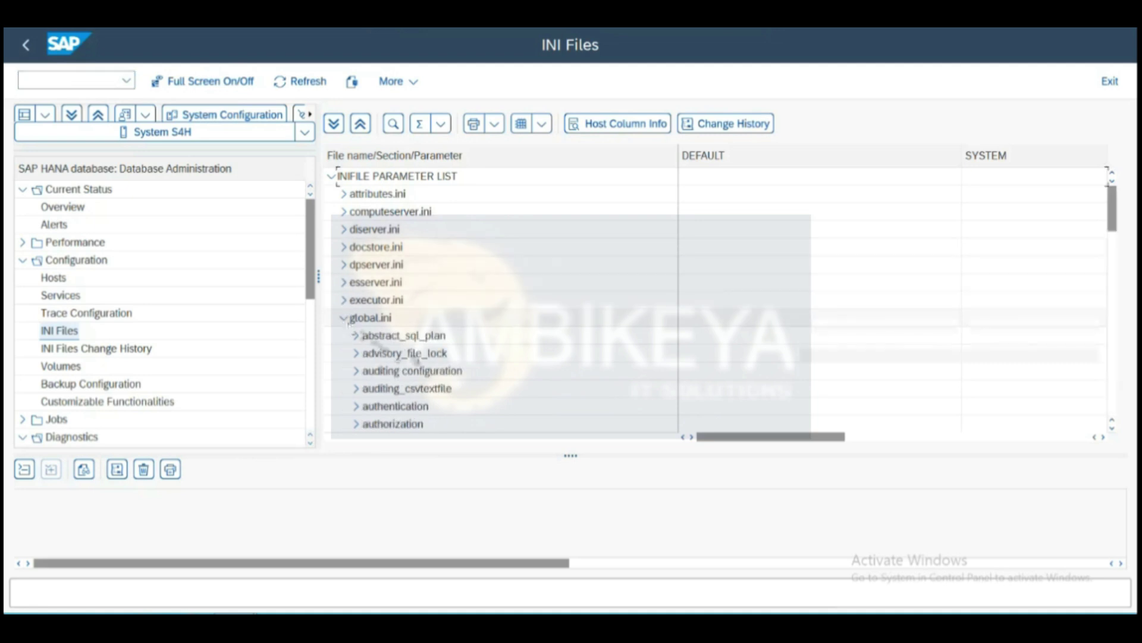
click(1113, 427)
click(1112, 427)
click(1112, 427)
click(1112, 427)
scroll(1112, 428, down, 3)
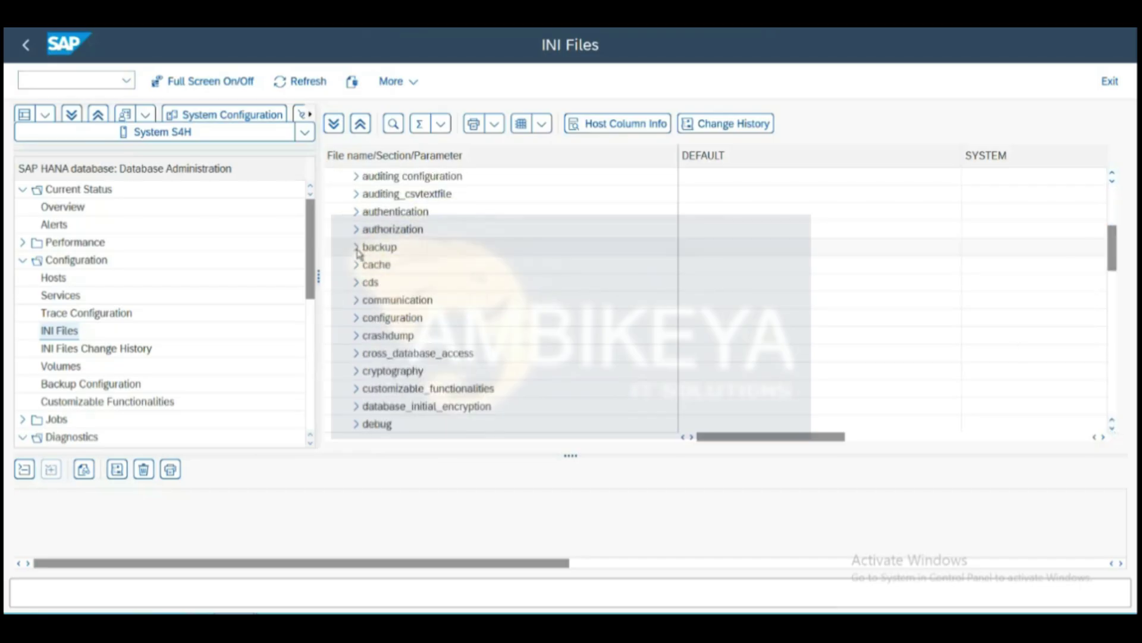
click(357, 247)
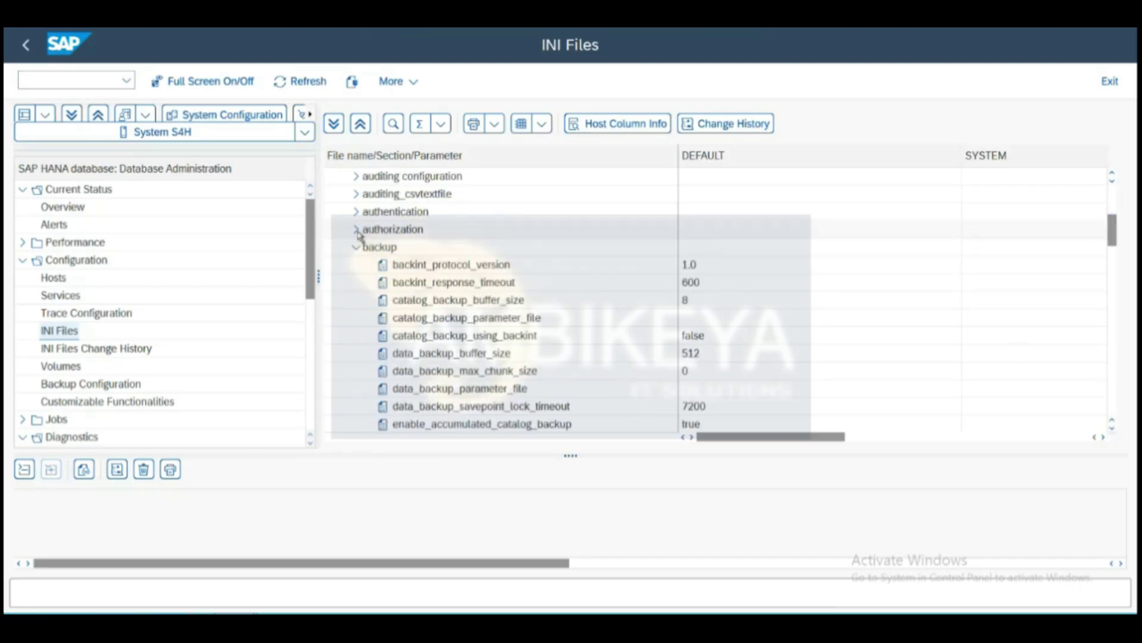
click(357, 230)
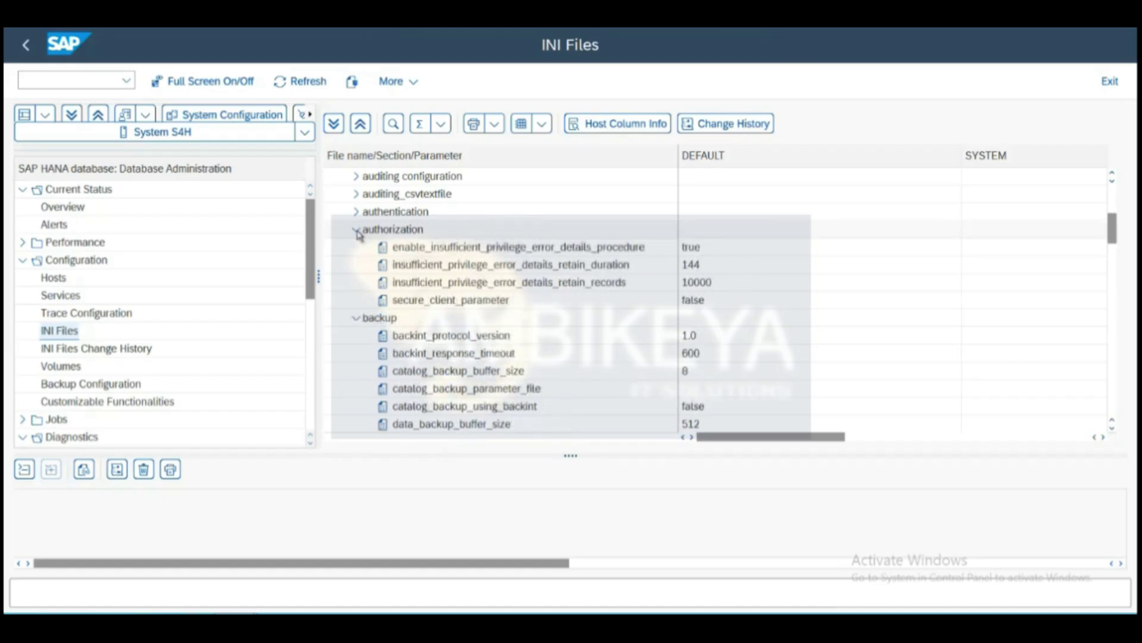
click(357, 231)
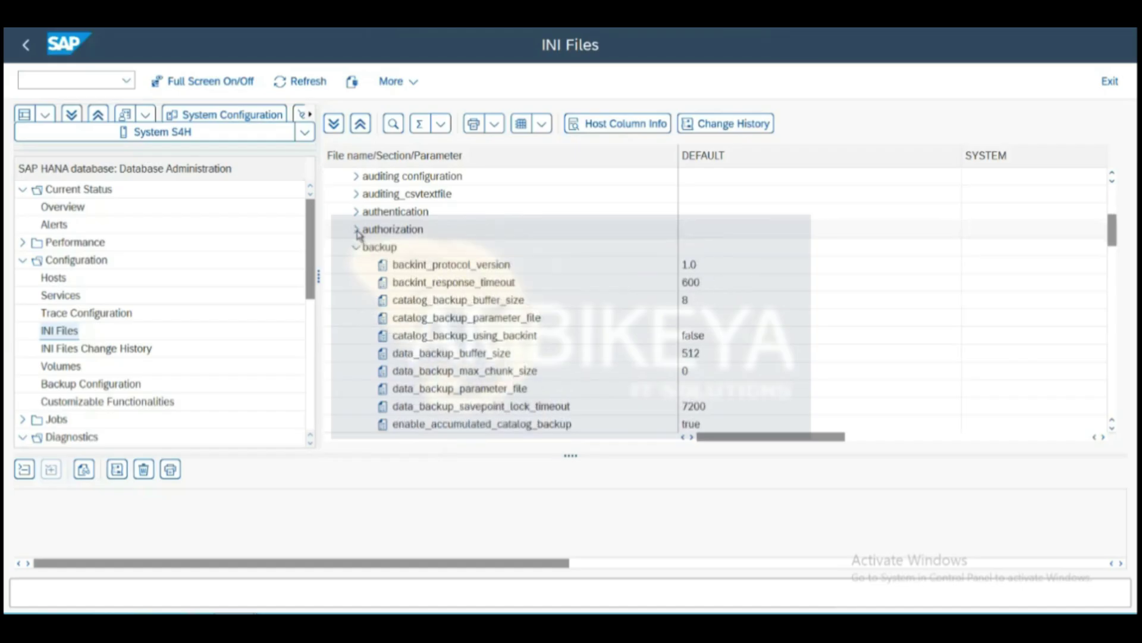
Examine the parameters and default values in the backup section of global.ini.
click(474, 321)
key(Down)
key(Down)
key(Down)
key(Down)
key(Down)
key(Down)
key(Down)
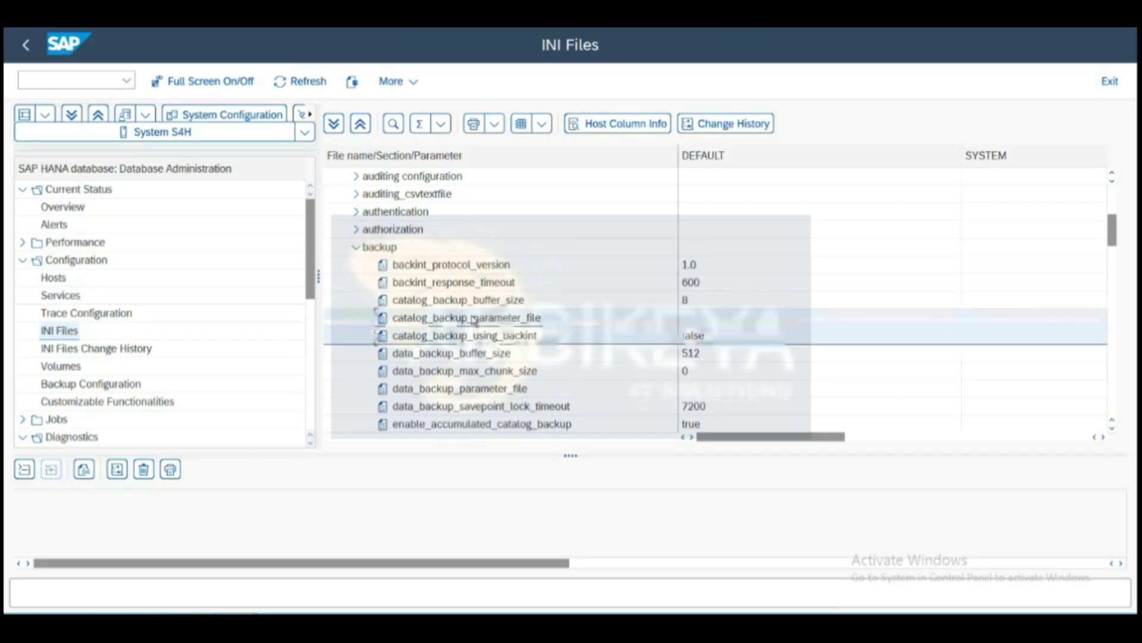
key(Down)
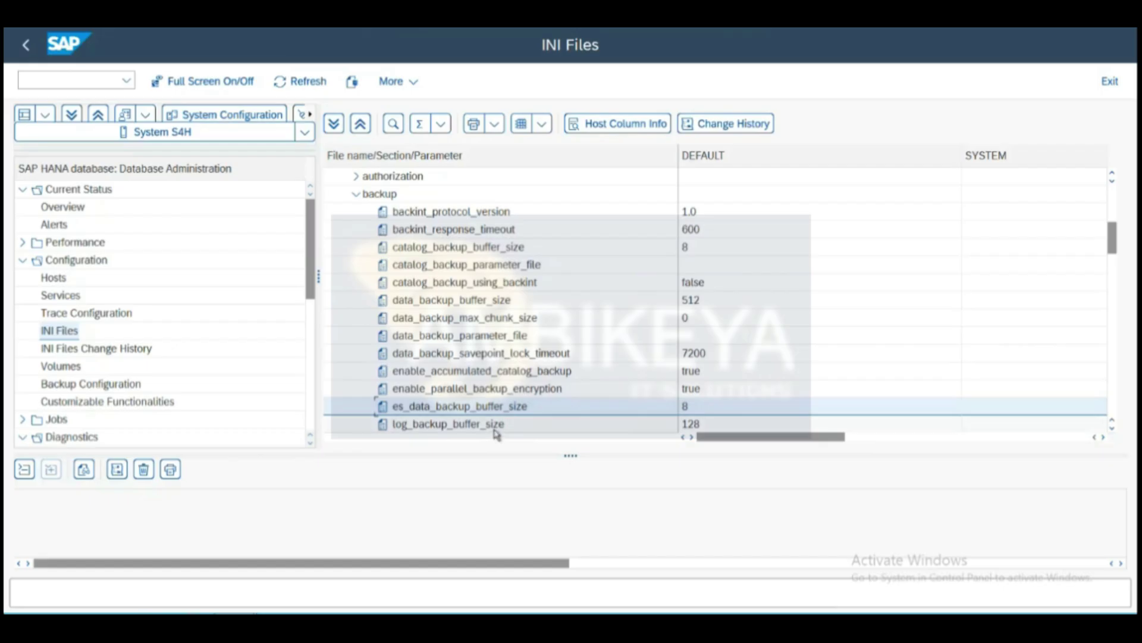
scroll(497, 435, down, 4)
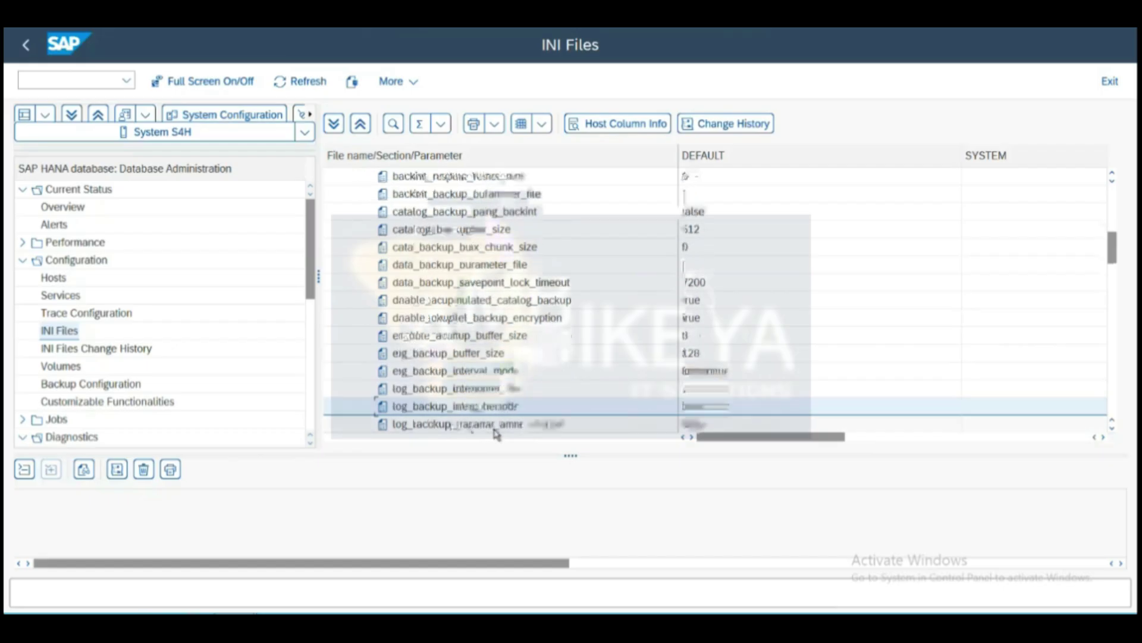
scroll(497, 434, down, 11)
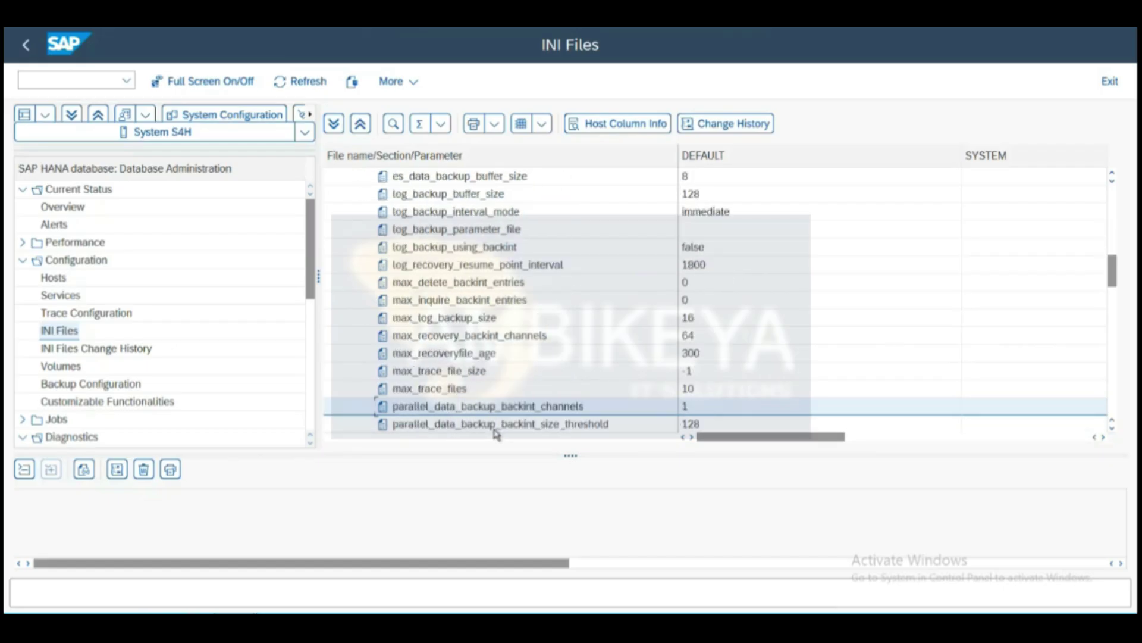
key(Up)
key(Up)
key(Up)
key(Up)
key(Up)
key(Up)
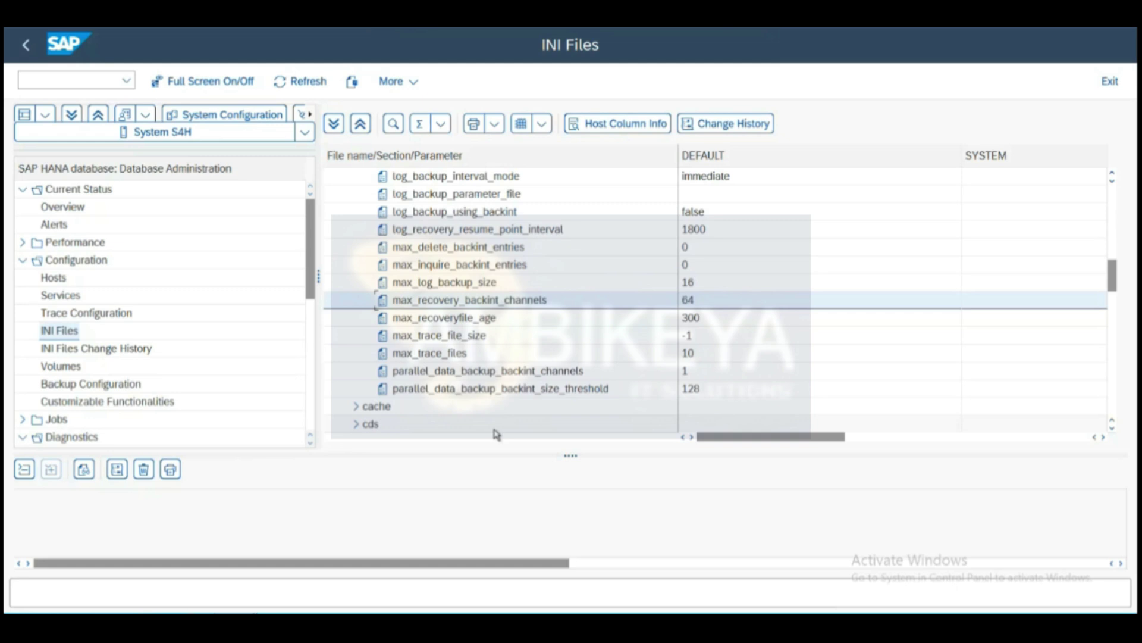
Open the max_recovery_backint_channels parameter for editing and close its dialog without entering a value.
double_click(467, 303)
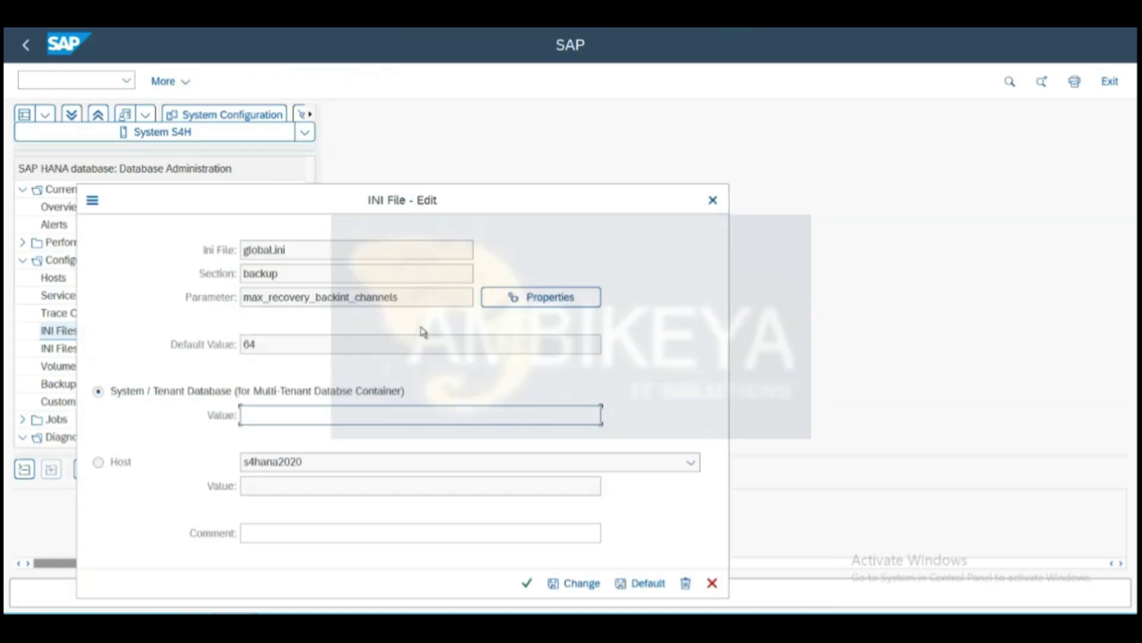
click(302, 420)
click(713, 201)
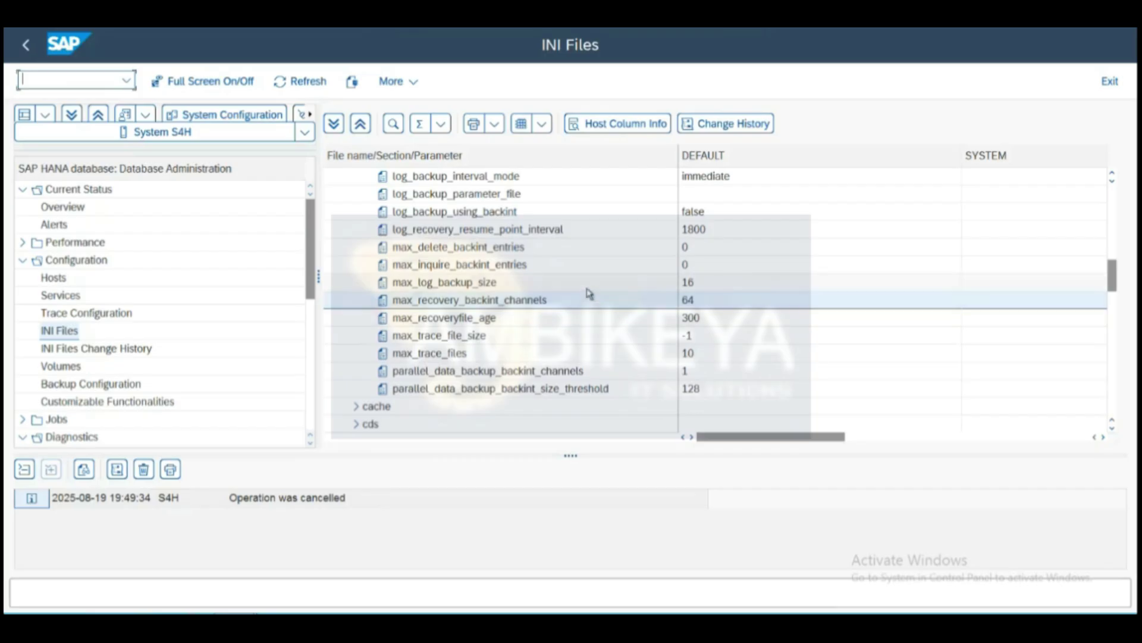
Collapse global.ini and select the computeserver.ini and dpserver.ini entries in the INI parameter list.
click(1112, 202)
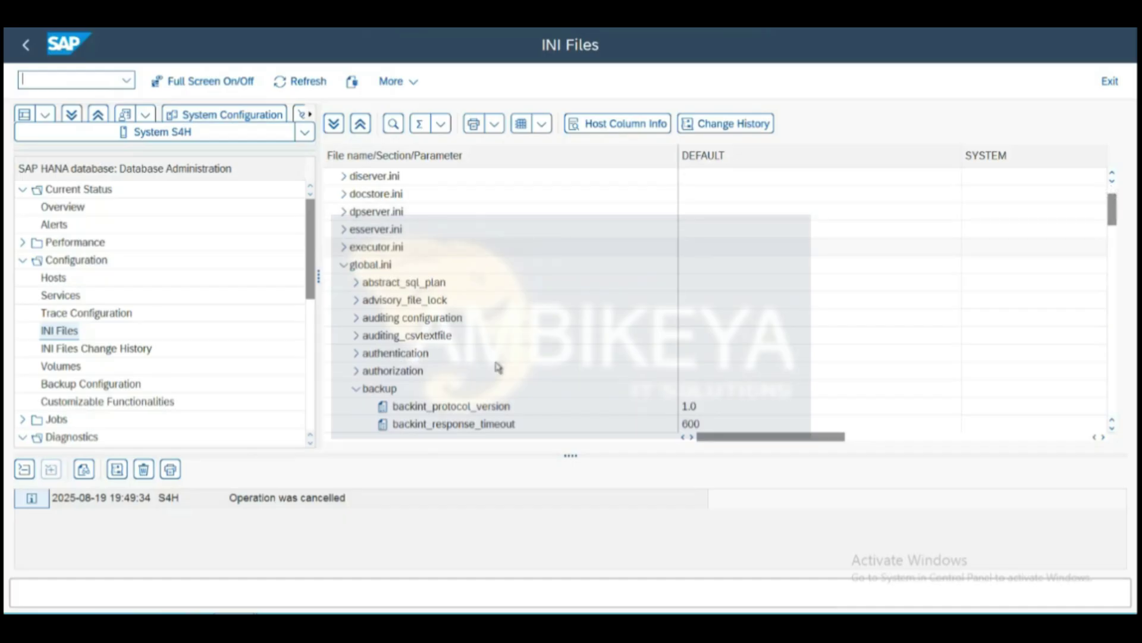
click(345, 266)
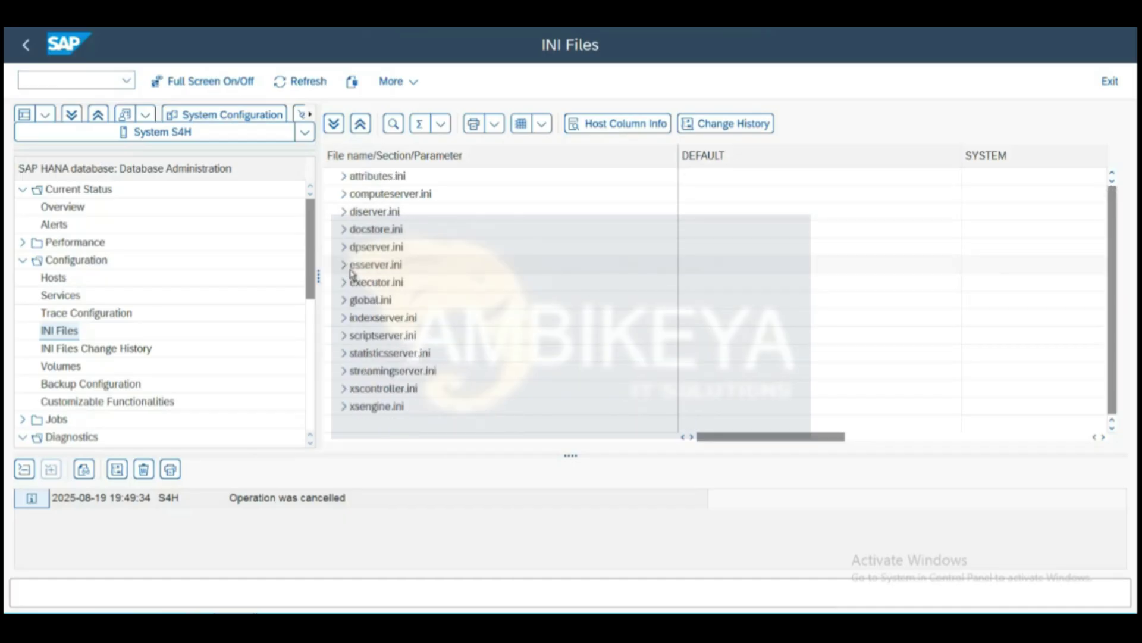
click(1112, 178)
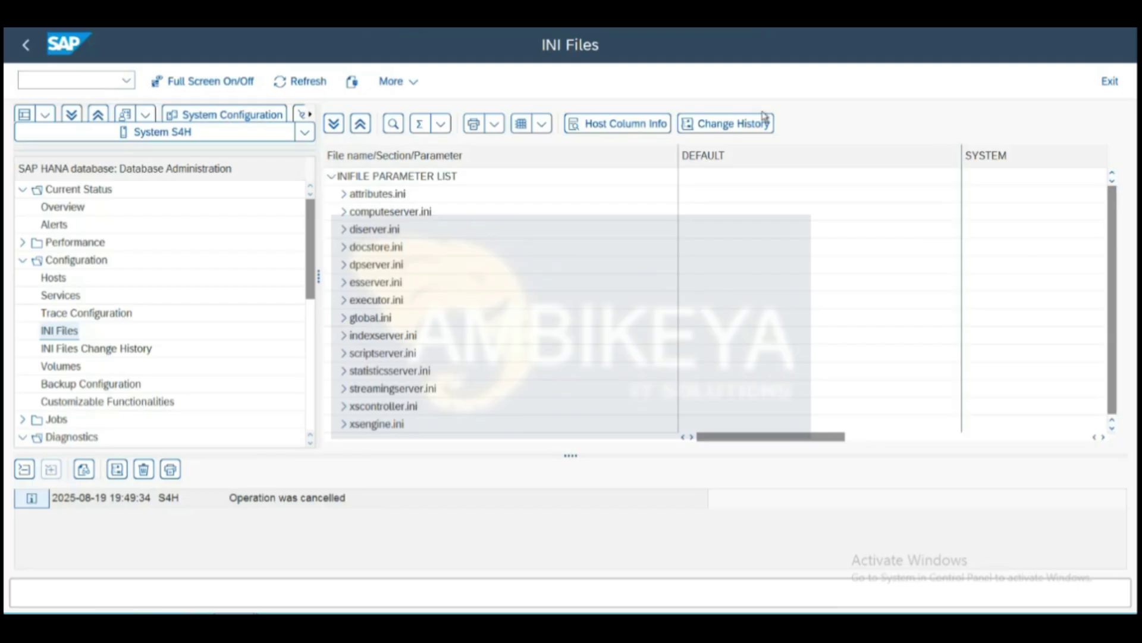
click(387, 210)
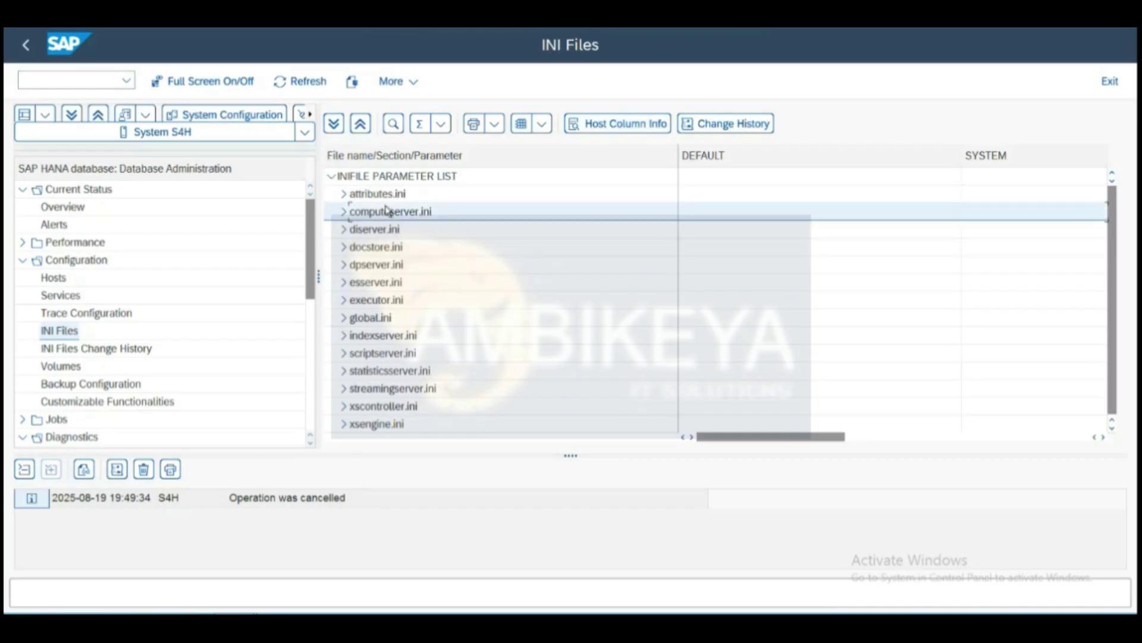
click(380, 266)
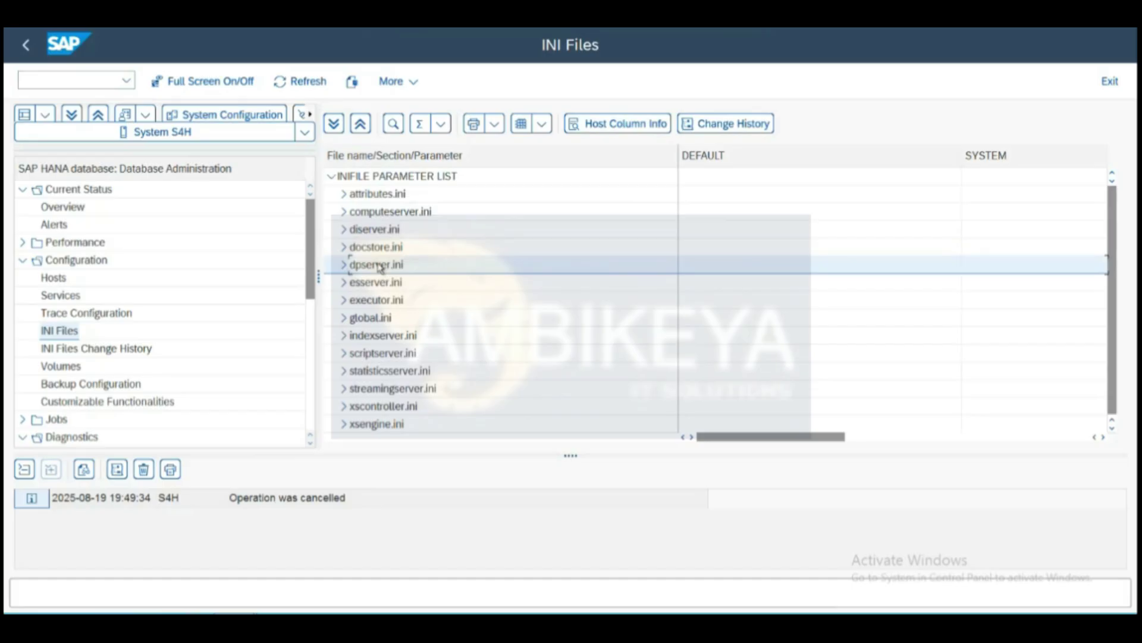
click(374, 211)
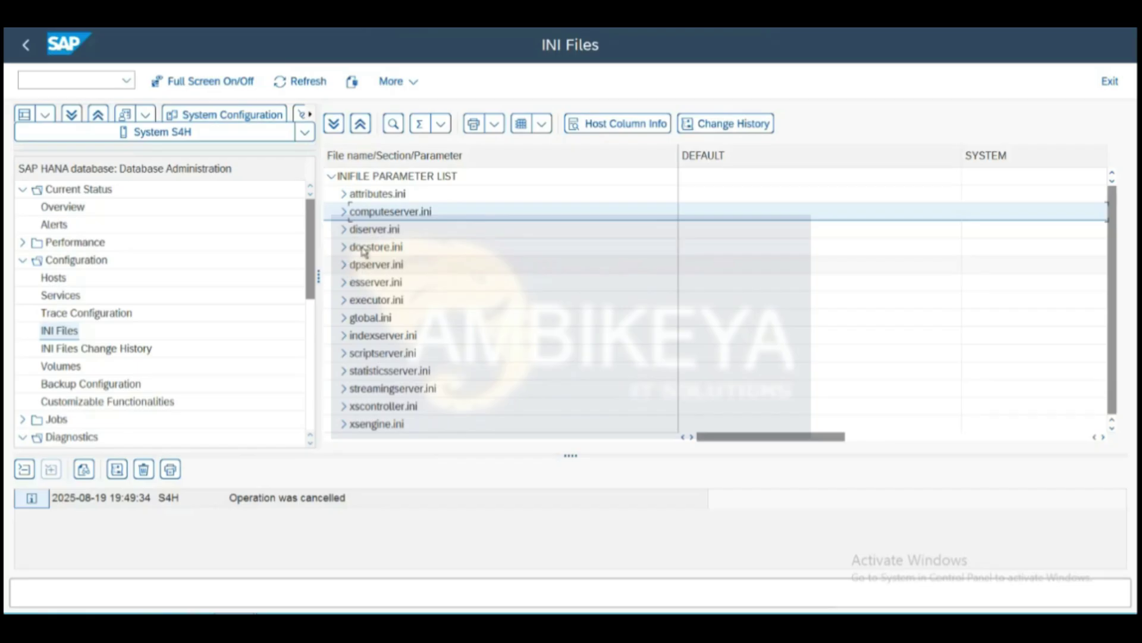
Open the INI Files Change History and review its columns of parameter changes.
click(103, 352)
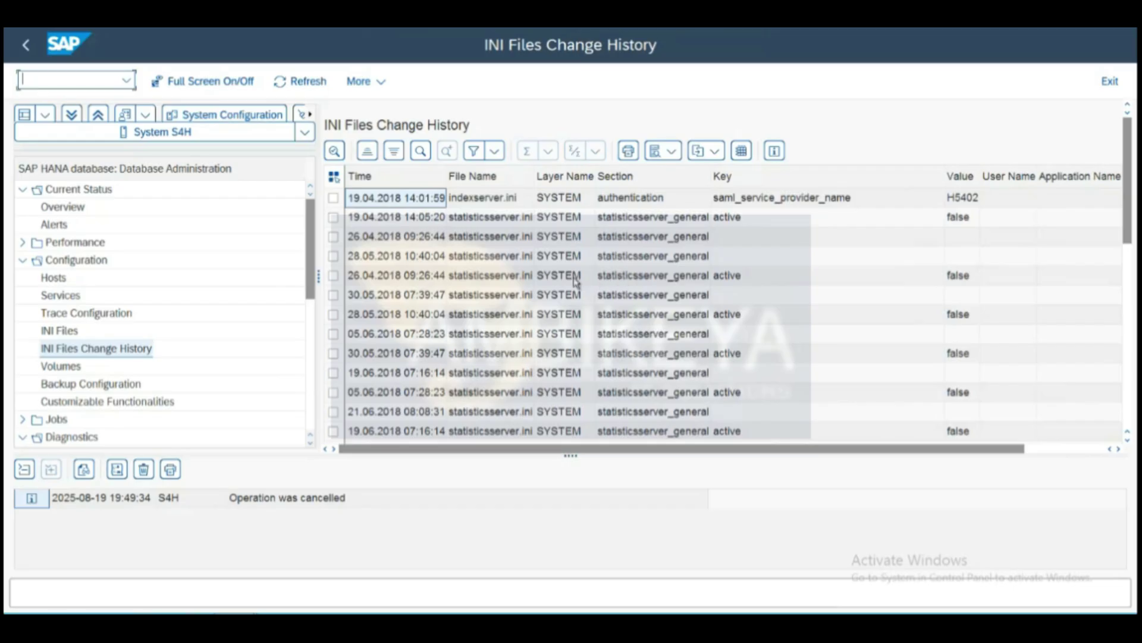
click(1034, 449)
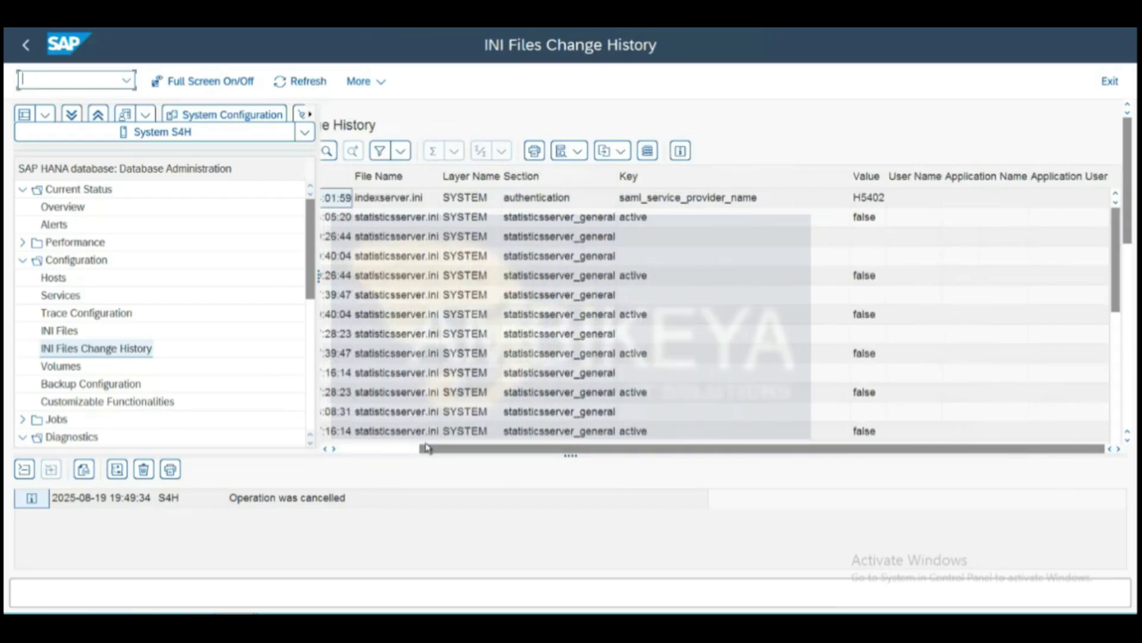
click(384, 451)
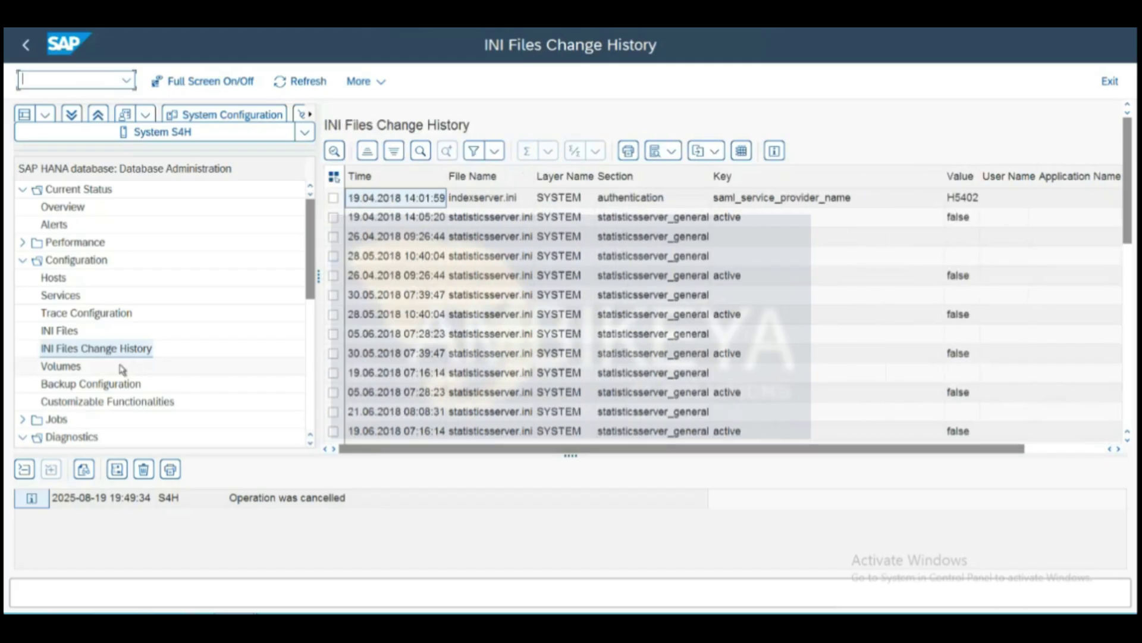
Open the Volumes view and show the path, total size and used size columns of the disks.
click(72, 369)
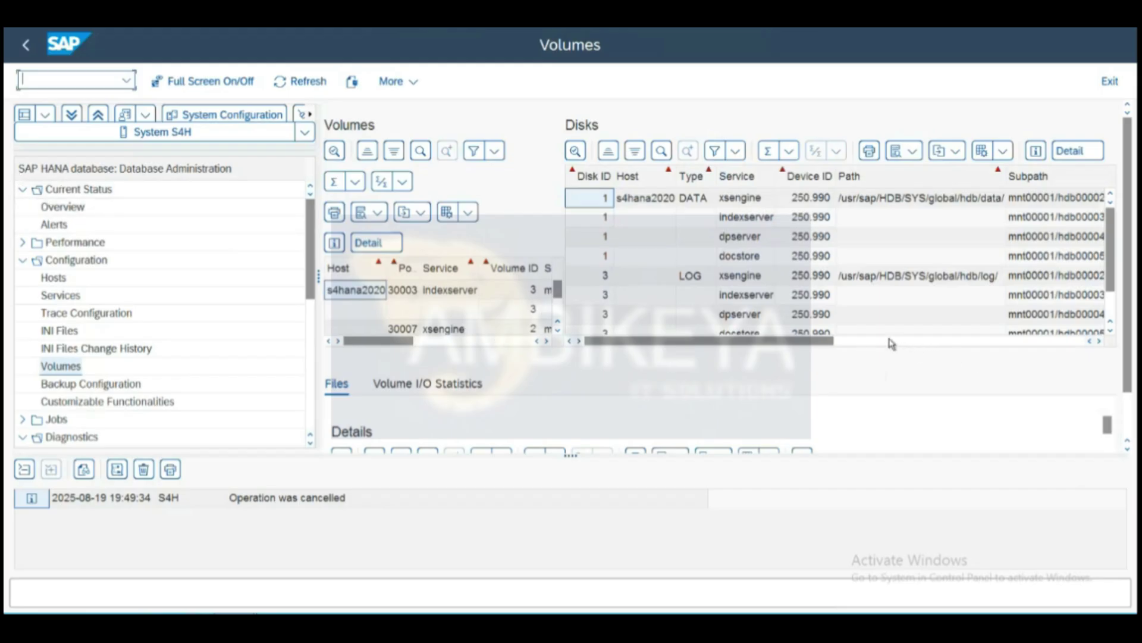
click(859, 342)
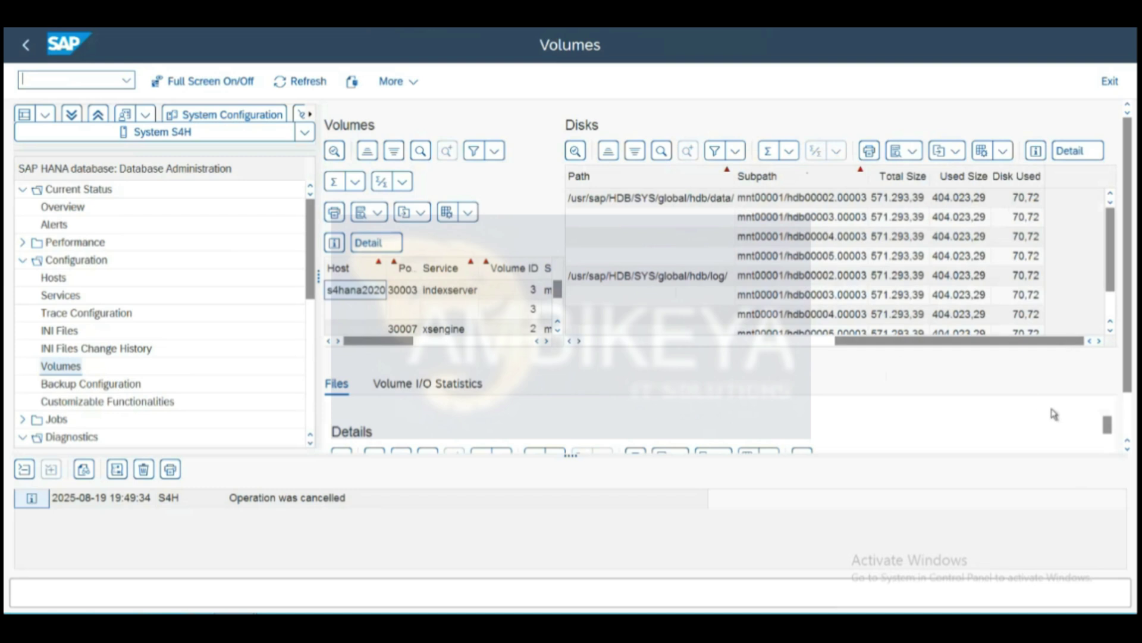
Show the Volume I/O Statistics details for the xsengine LOG disk under /usr/sap/HDB/SYS/global/hdb/log/.
click(1129, 407)
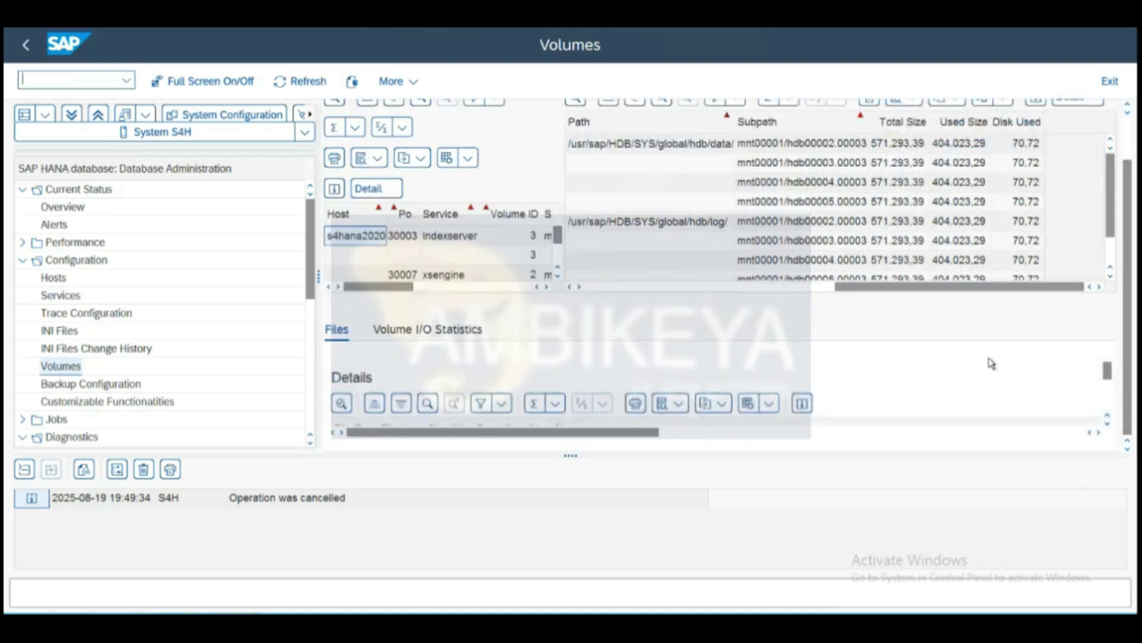
click(1106, 426)
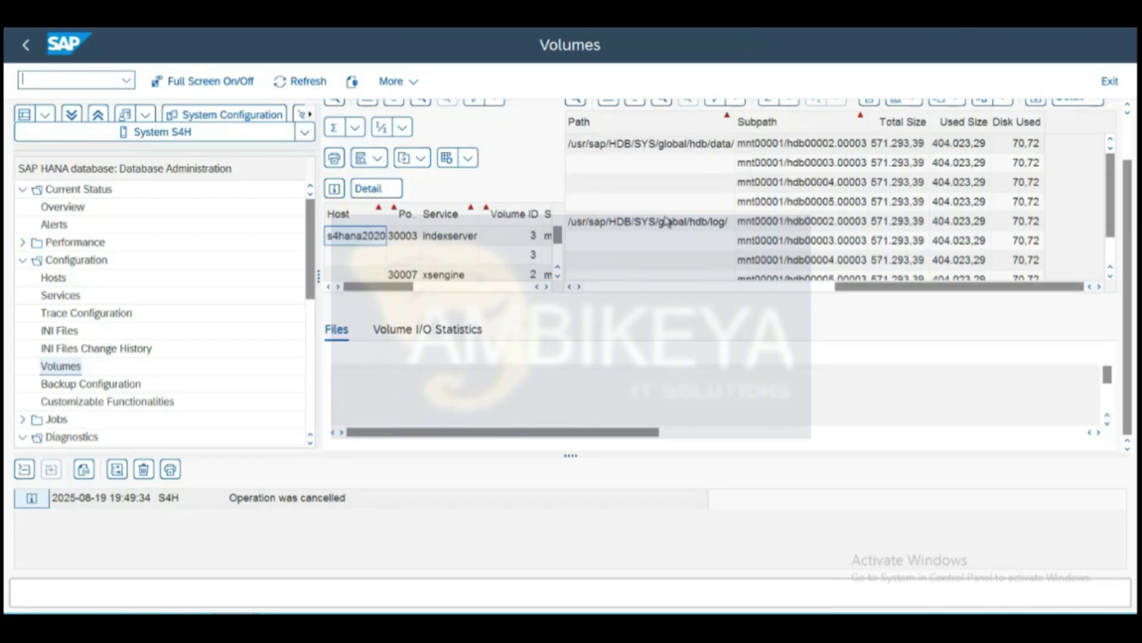
click(429, 331)
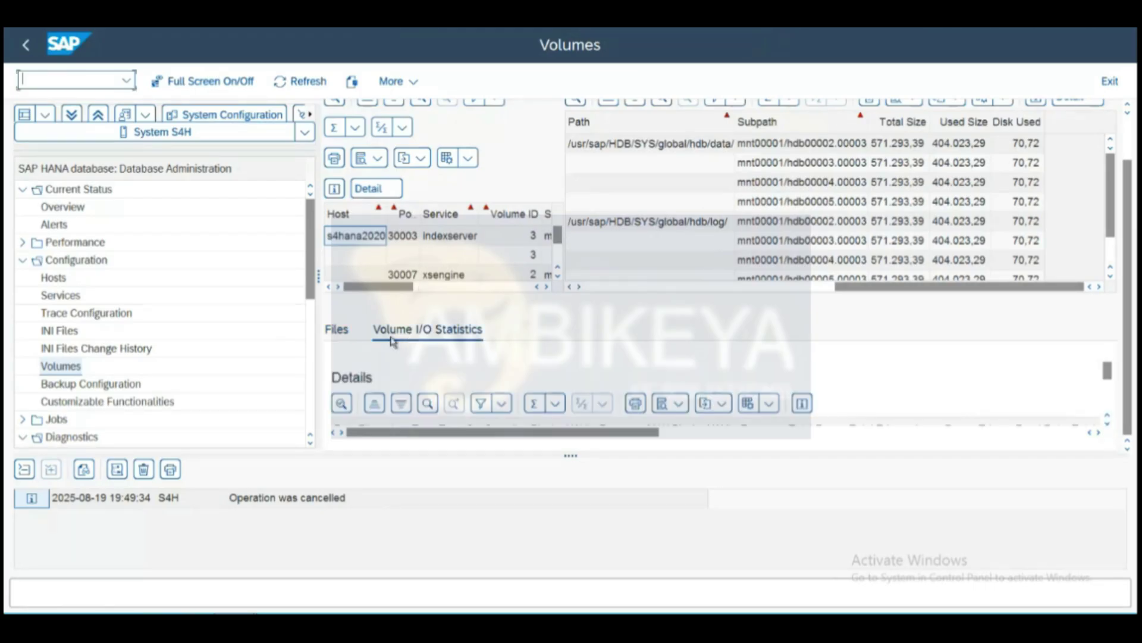
click(640, 228)
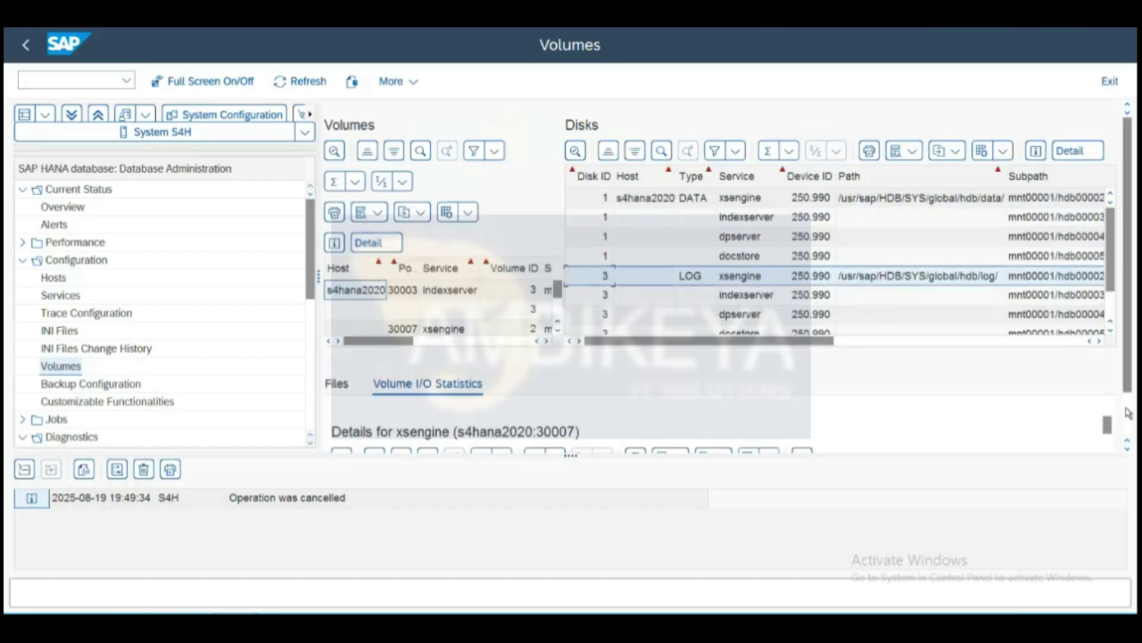
scroll(1124, 415, down, 1)
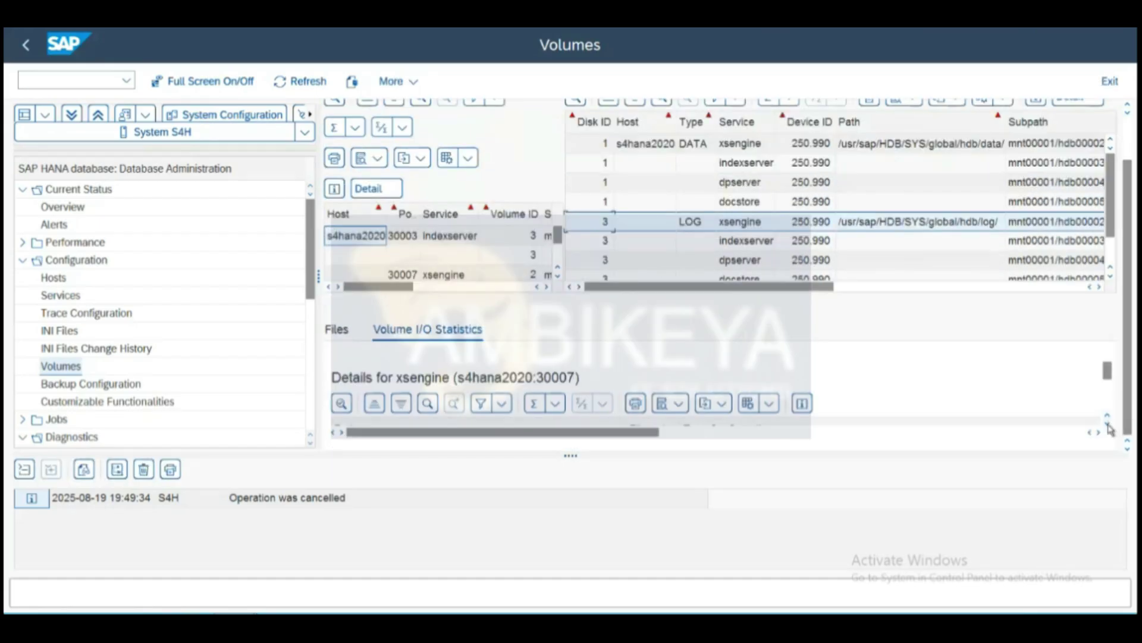
scroll(1108, 424, down, 1)
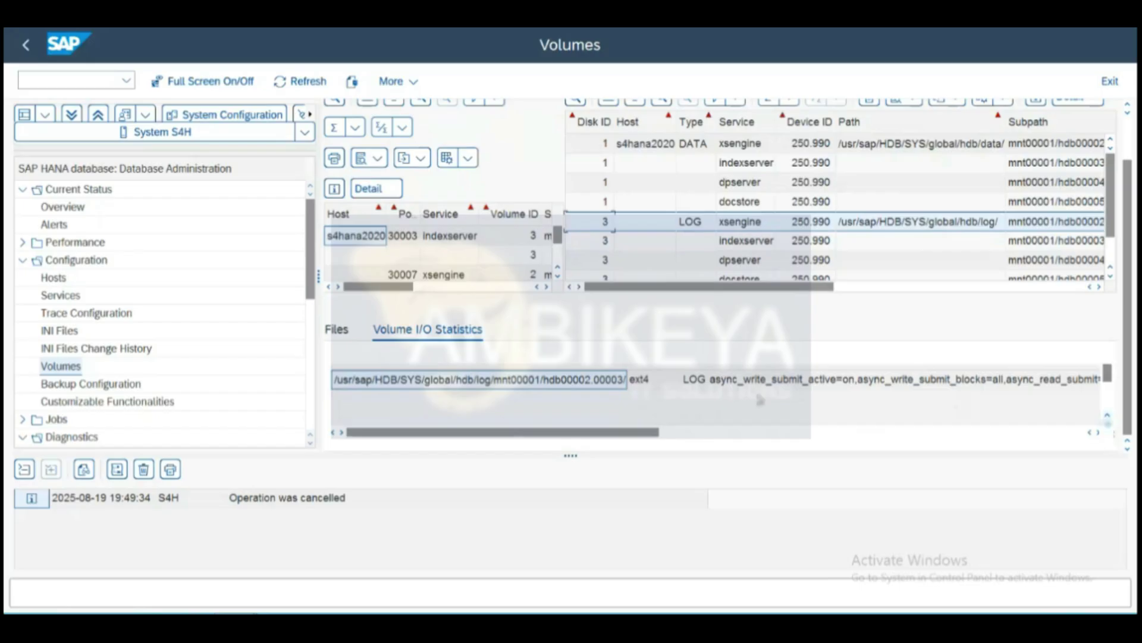
Switch the xsengine details to Files and review the log segment files with their sizes and states.
click(334, 338)
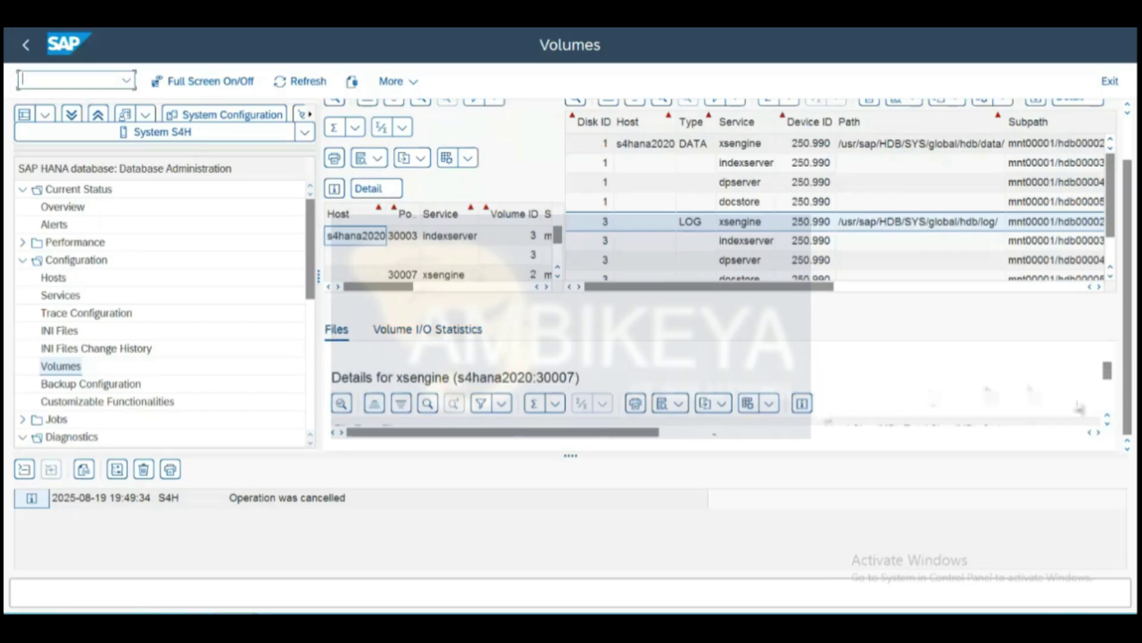
click(1107, 423)
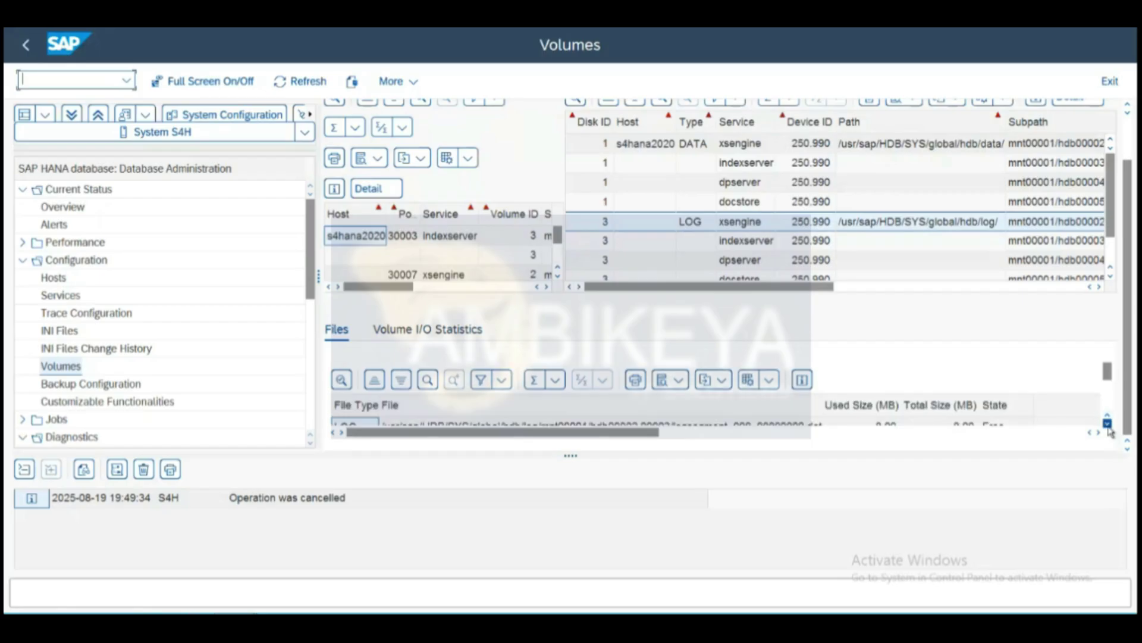
click(1108, 423)
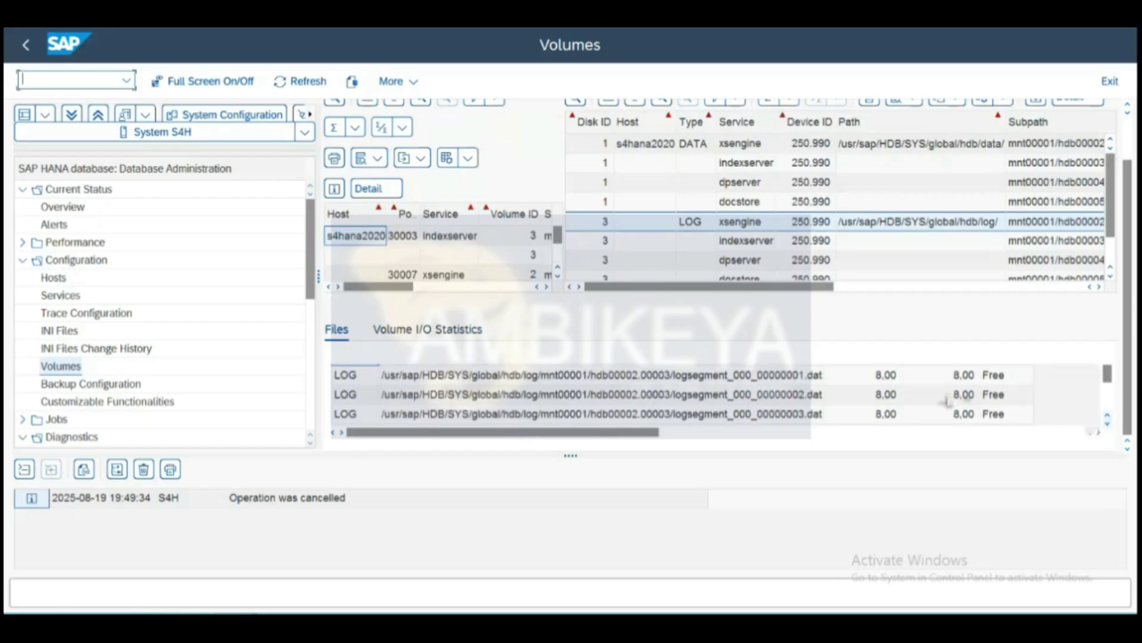
Open the Backup Configuration and review the Backint, file-based data backup and log backup settings.
click(97, 386)
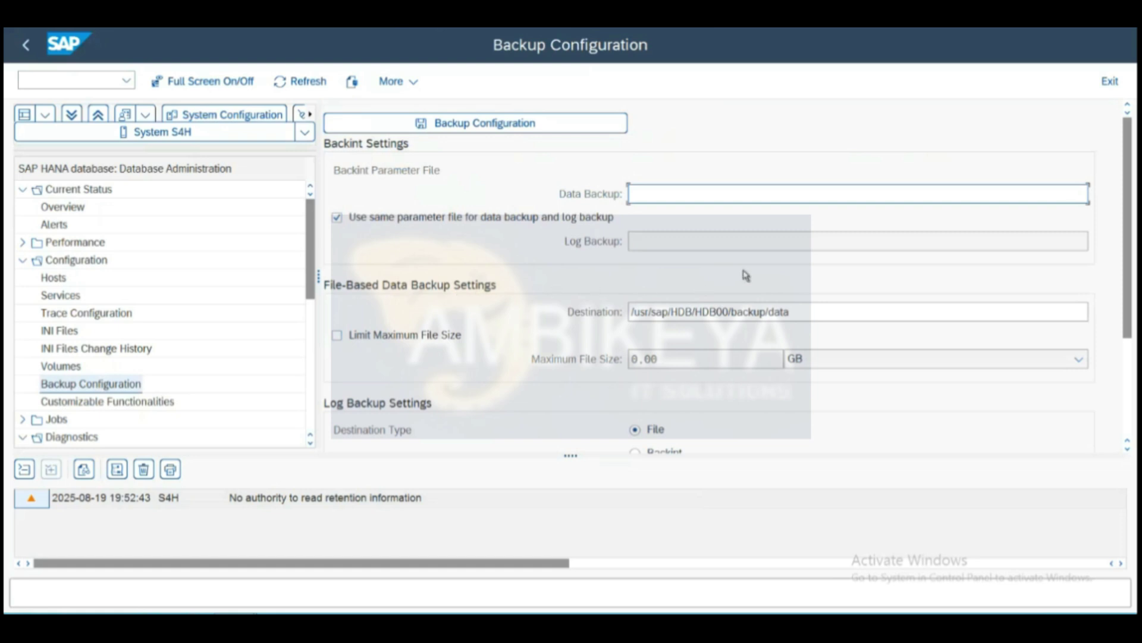
scroll(1128, 353, down, 3)
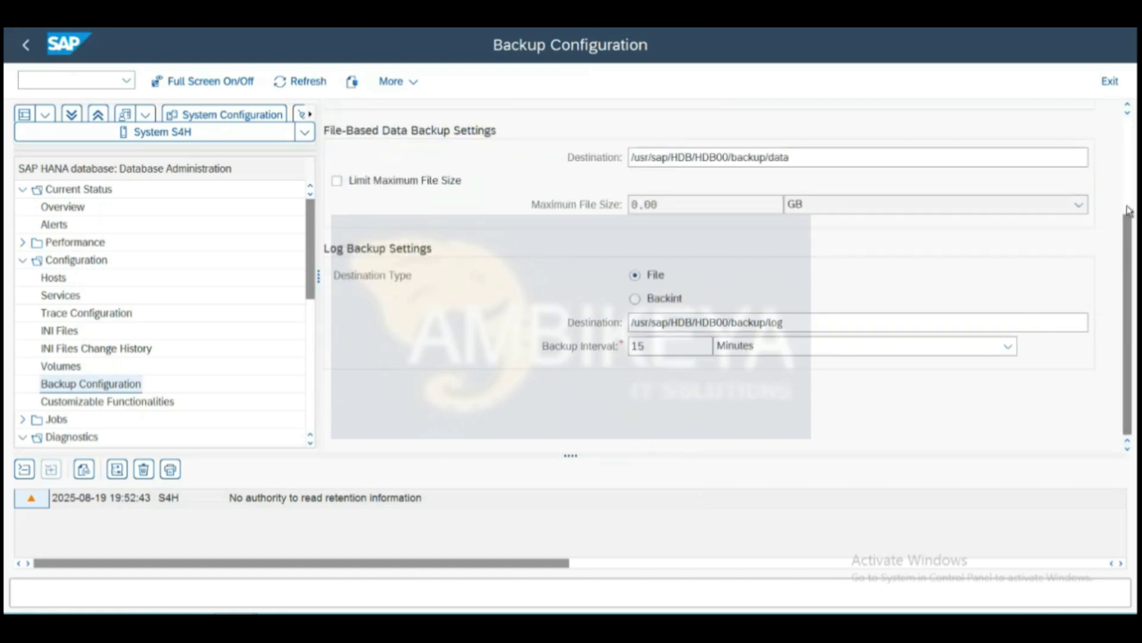
scroll(1129, 211, up, 3)
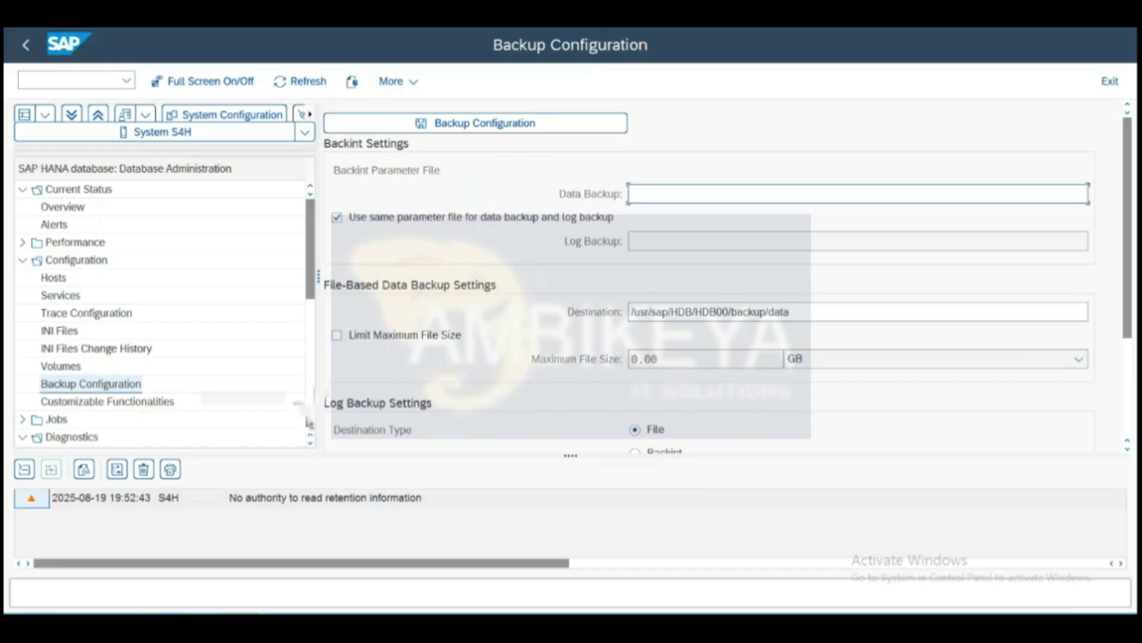
Open the Customizable Functionalities view and review the listed database features and their descriptions.
click(310, 443)
click(310, 443)
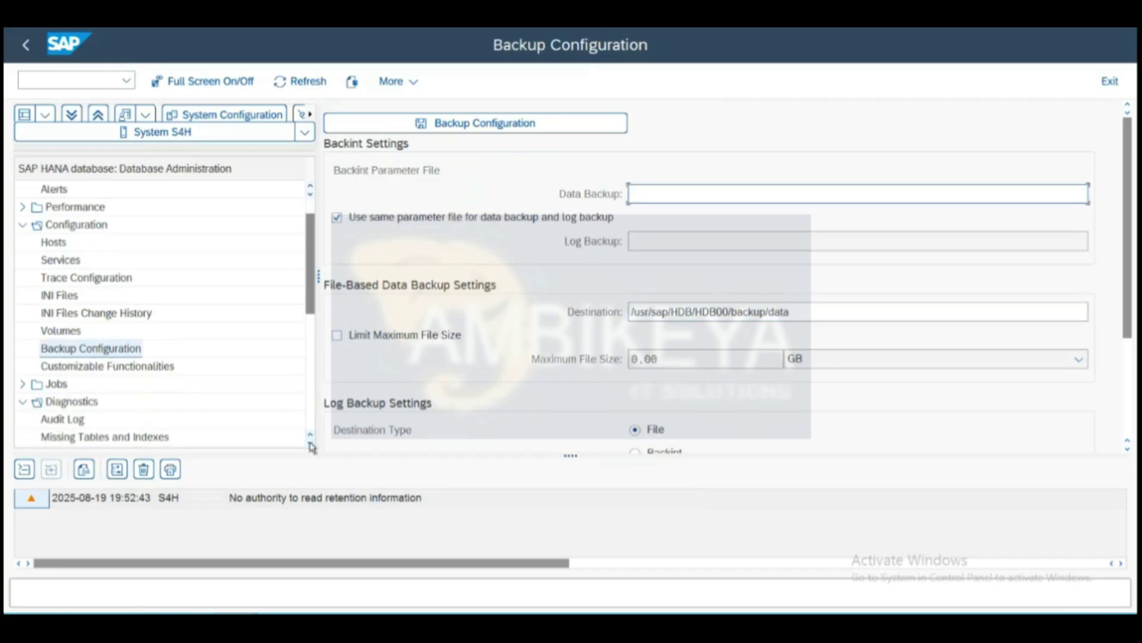
click(310, 443)
click(130, 350)
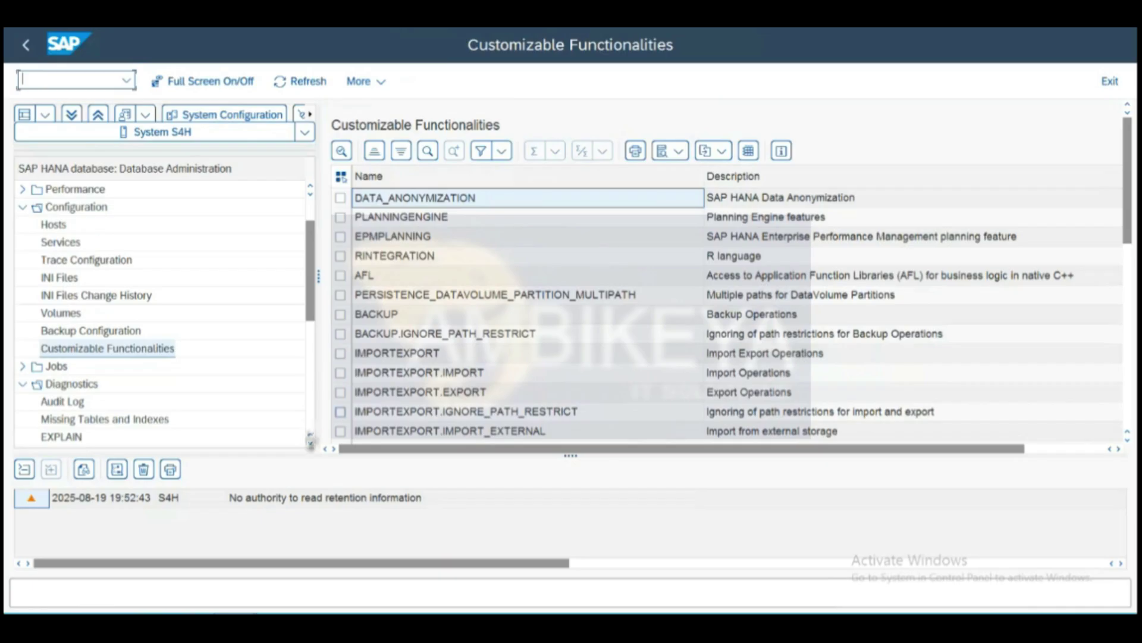
Expand the Jobs folder in the database administration tree and open the Central Calendar.
click(310, 447)
click(310, 447)
click(310, 447)
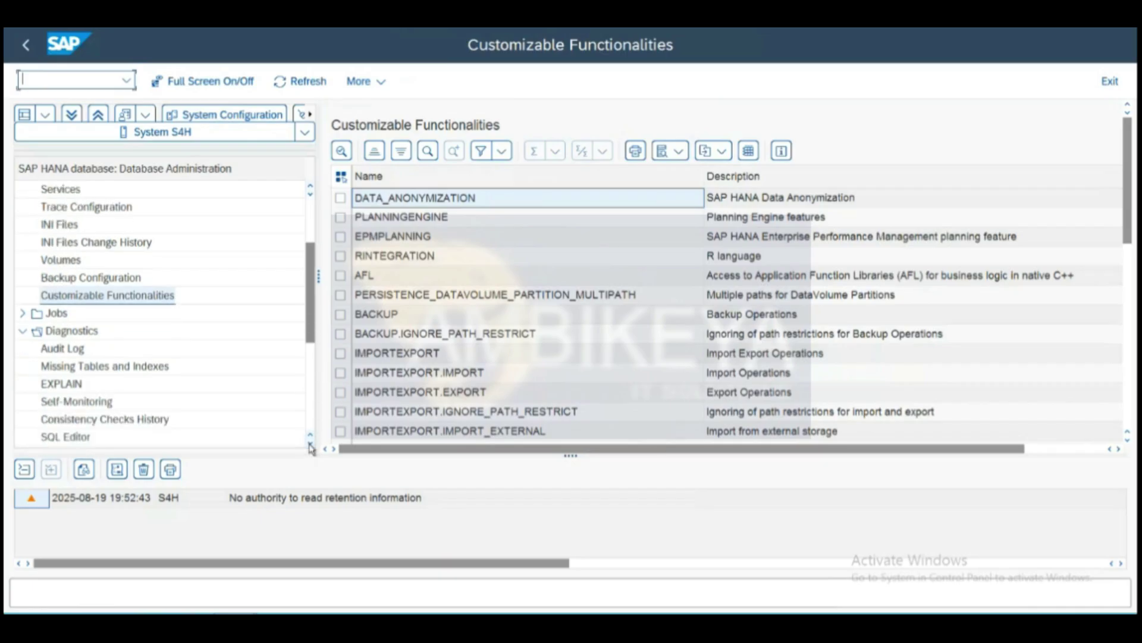
click(310, 447)
click(310, 447)
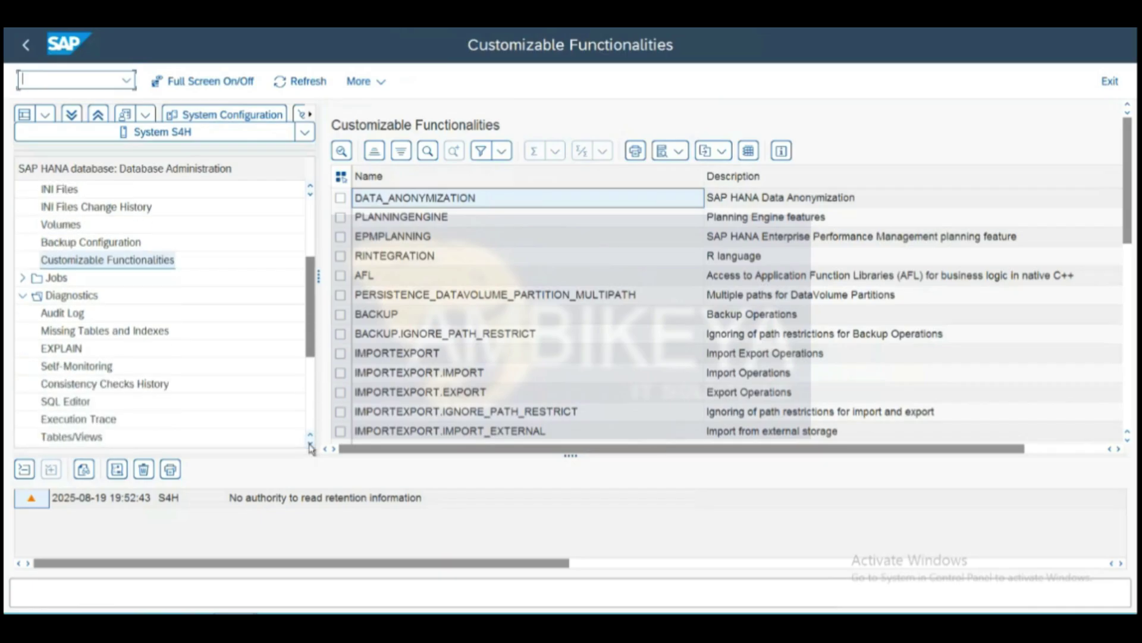
click(23, 278)
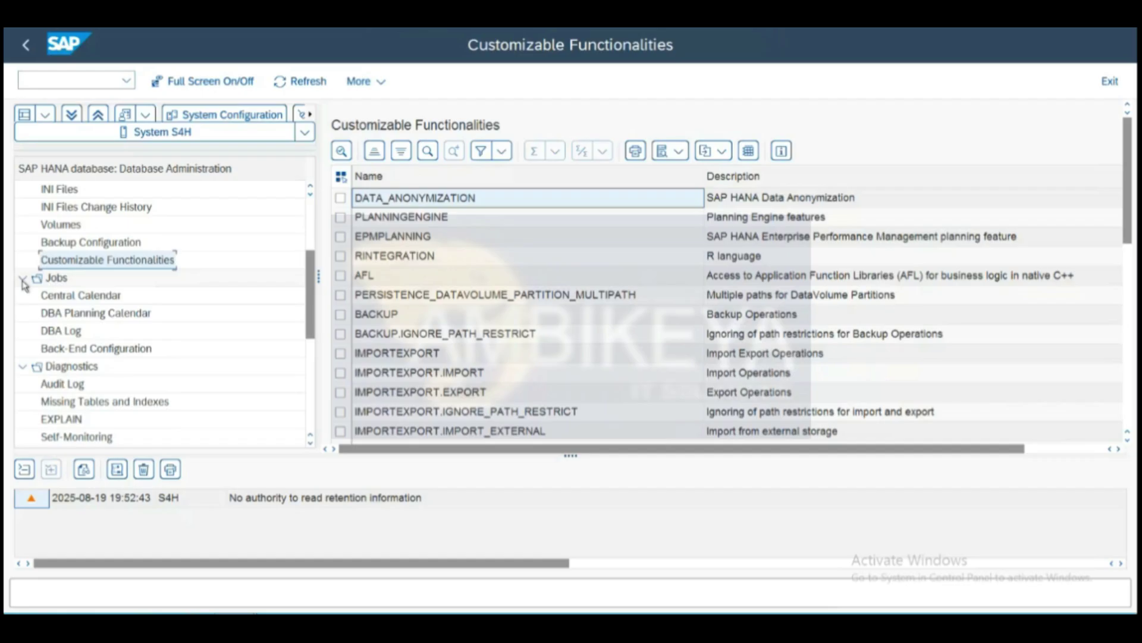
click(81, 297)
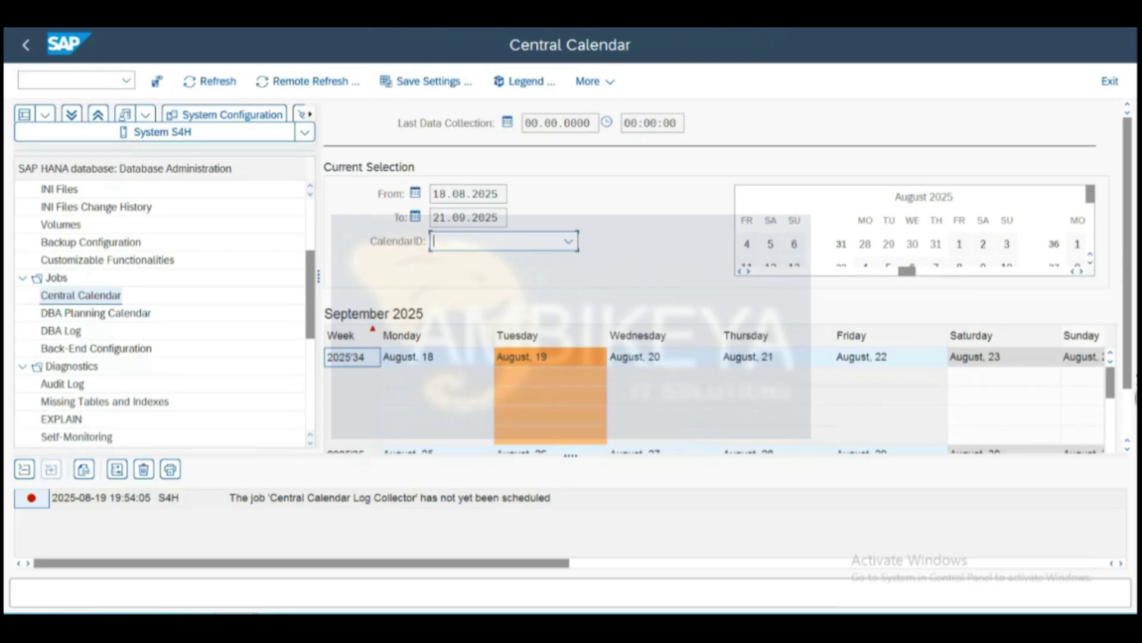
Look through the calendar weeks, view the detailed job status for August 19, and close it.
scroll(1129, 399, down, 1)
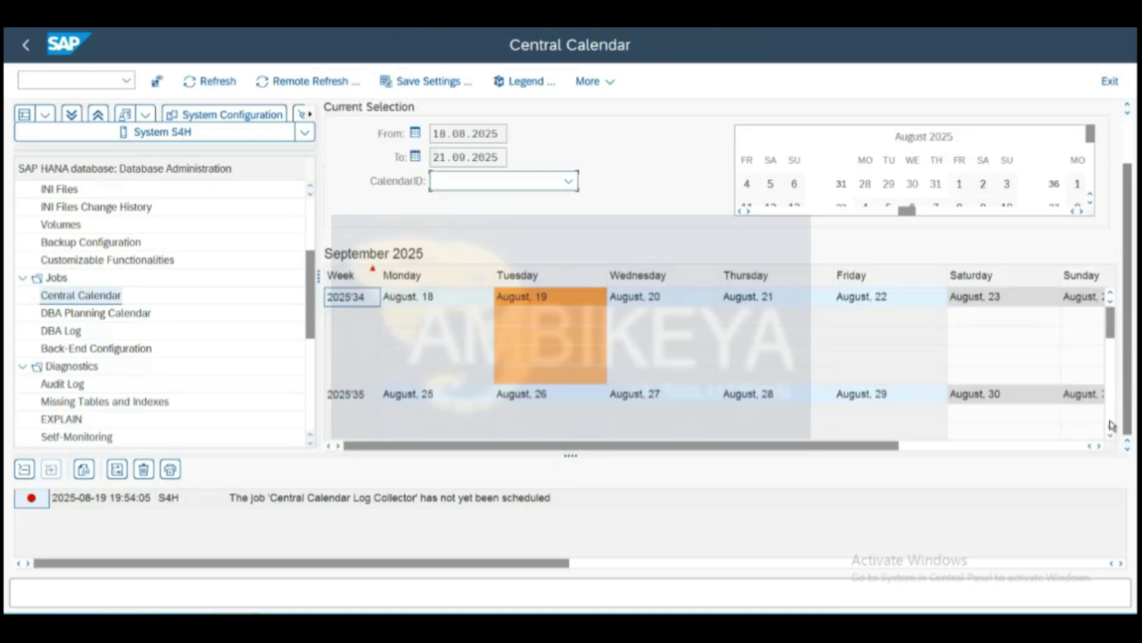
scroll(1110, 419, down, 1)
scroll(1111, 418, down, 2)
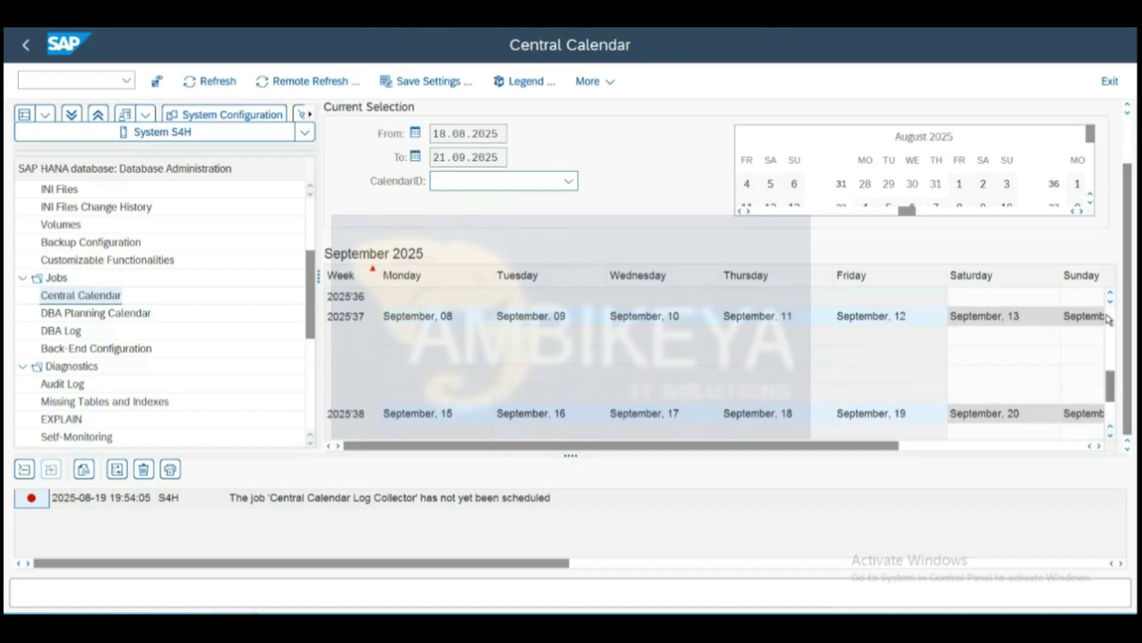
scroll(1108, 320, up, 3)
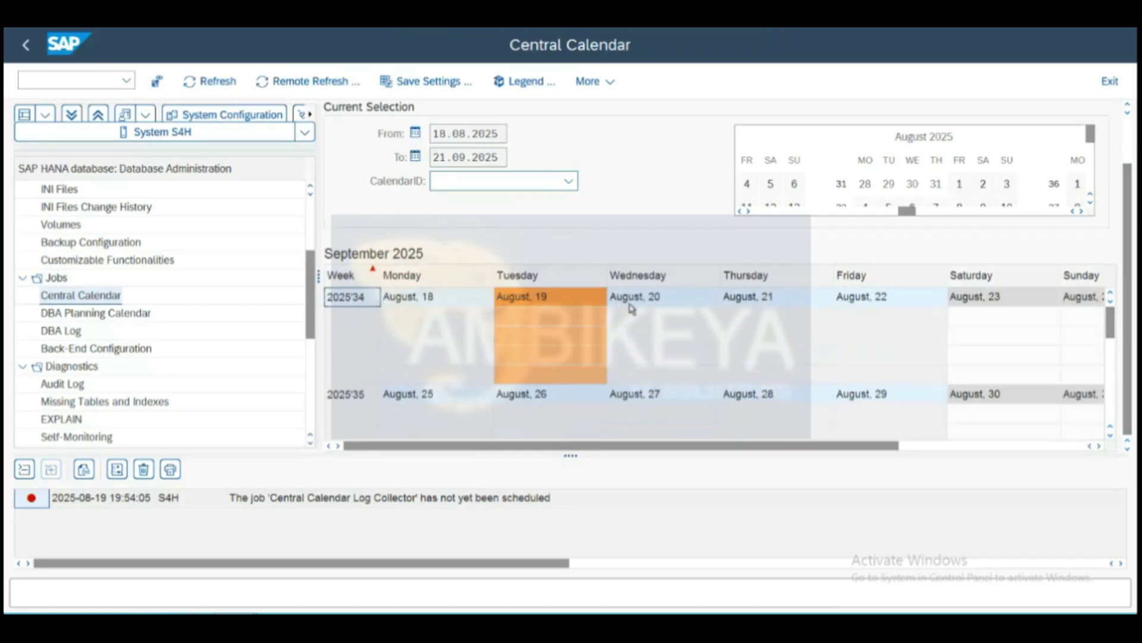
double_click(549, 300)
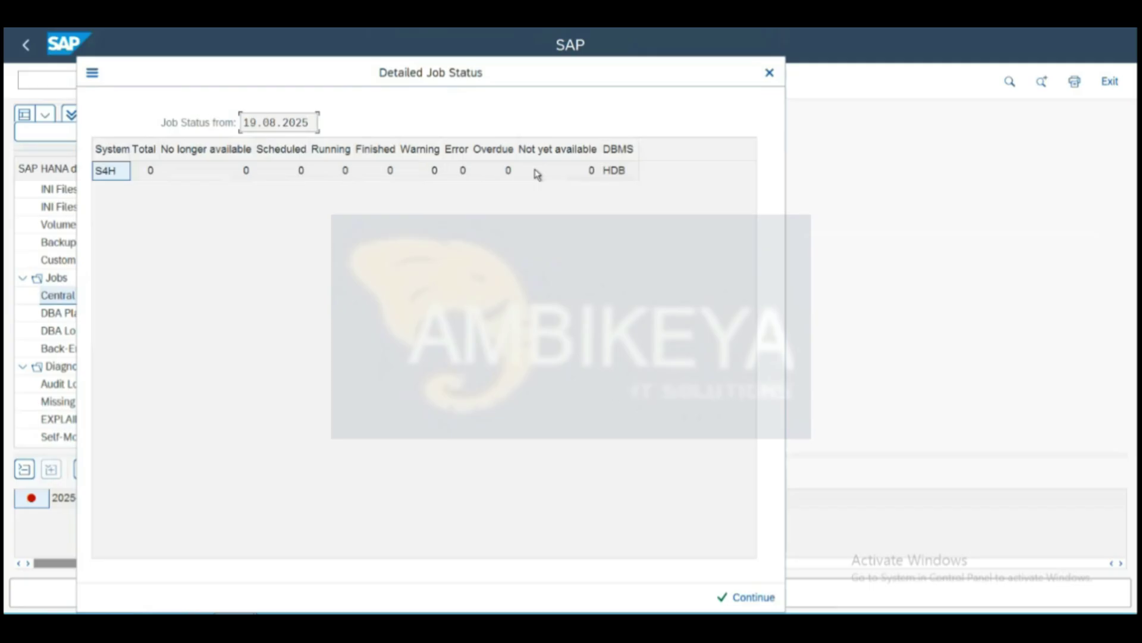
click(769, 73)
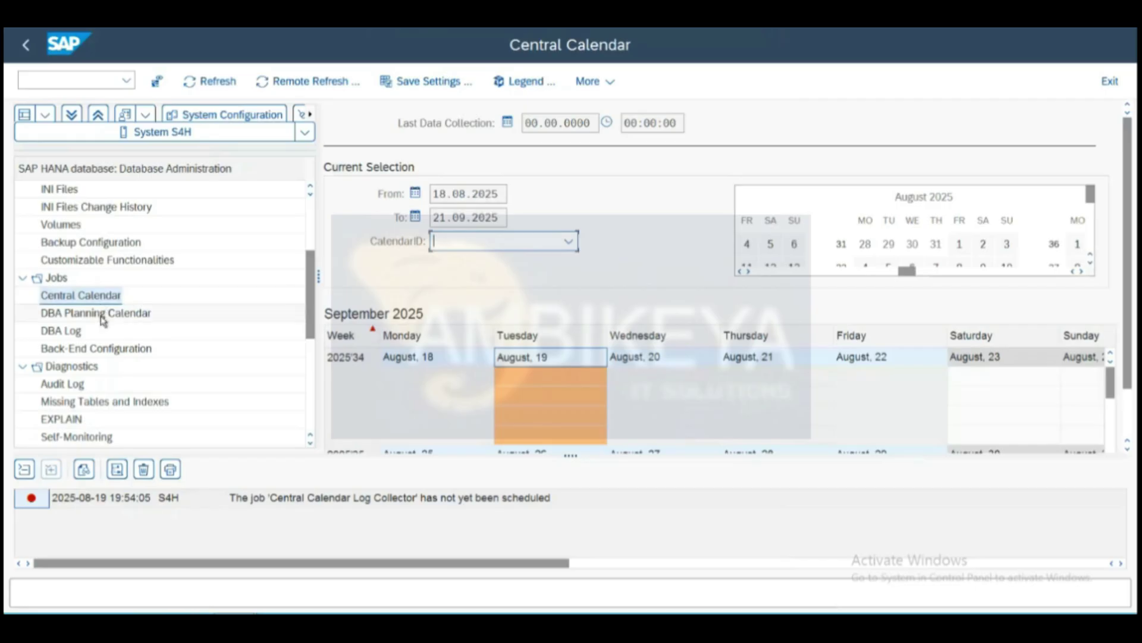
Open the DBA Planning Calendar, view the Complete Data Backup scheduling dialog from the Action Pad, and close it without scheduling.
click(103, 318)
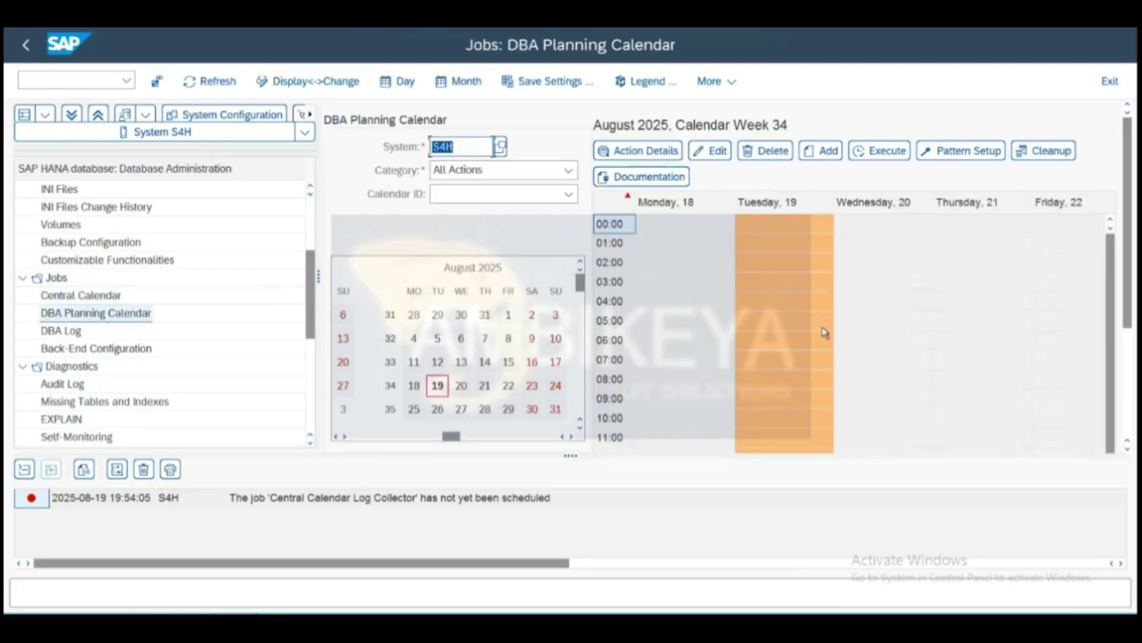
click(1127, 450)
click(1128, 450)
click(1128, 450)
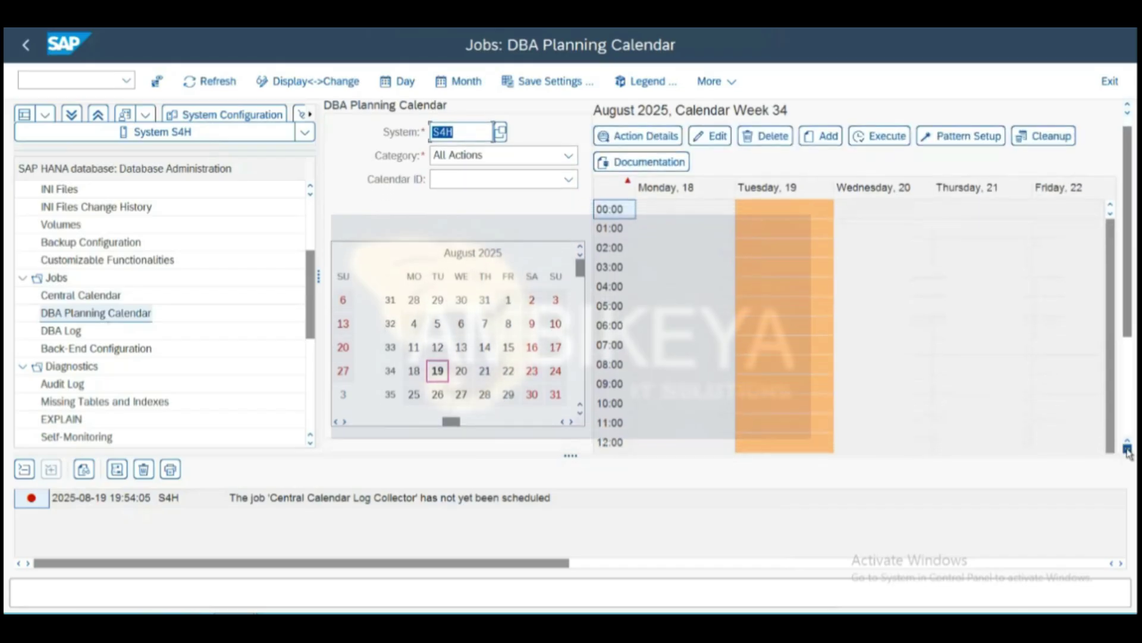
click(1128, 450)
click(1127, 450)
click(1127, 451)
click(1128, 451)
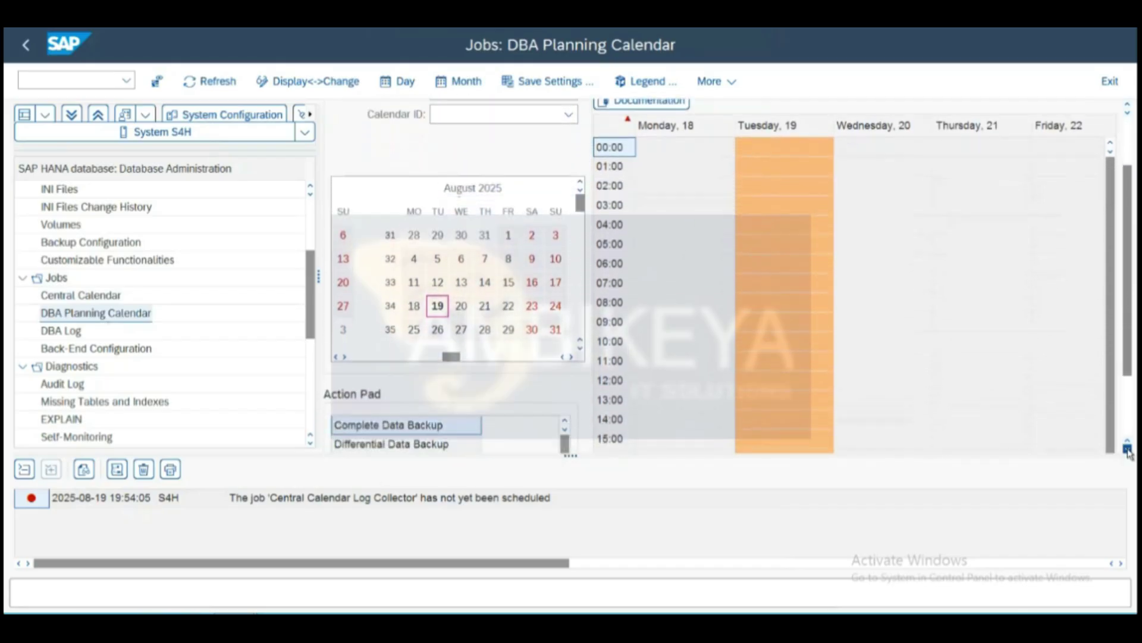
click(1128, 450)
click(1127, 450)
click(1127, 450)
click(1128, 450)
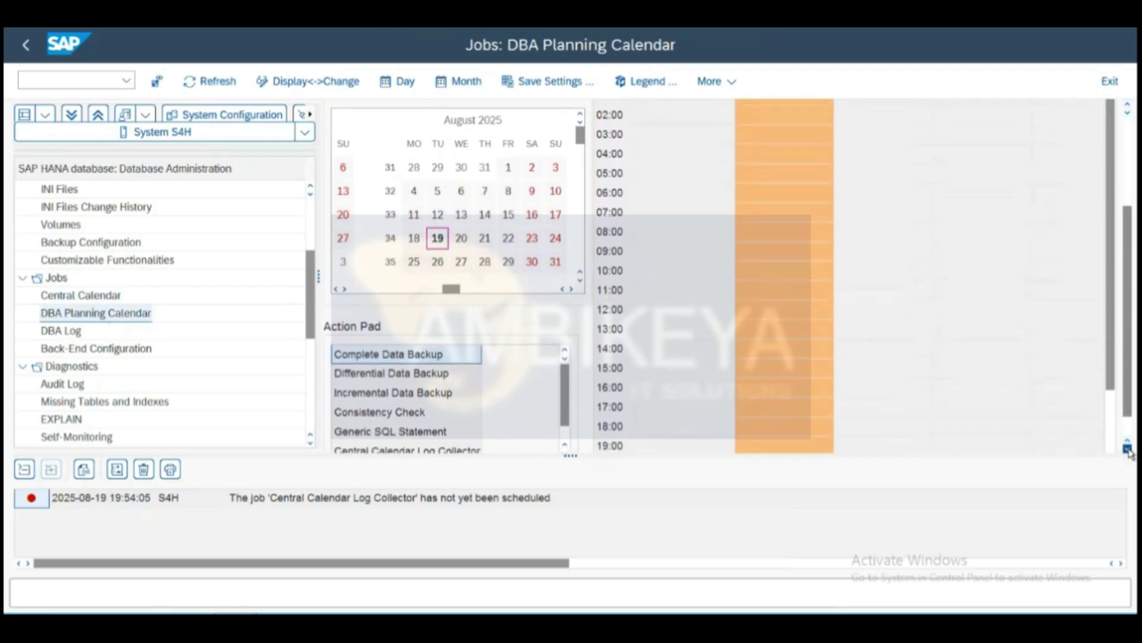
click(1127, 451)
click(1128, 450)
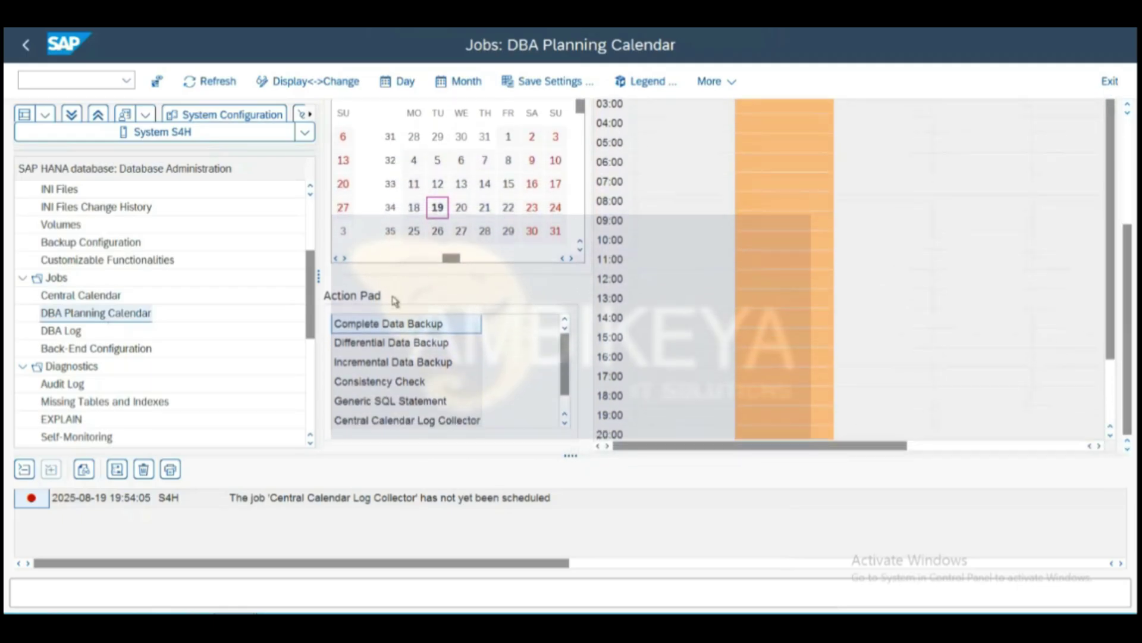
double_click(400, 331)
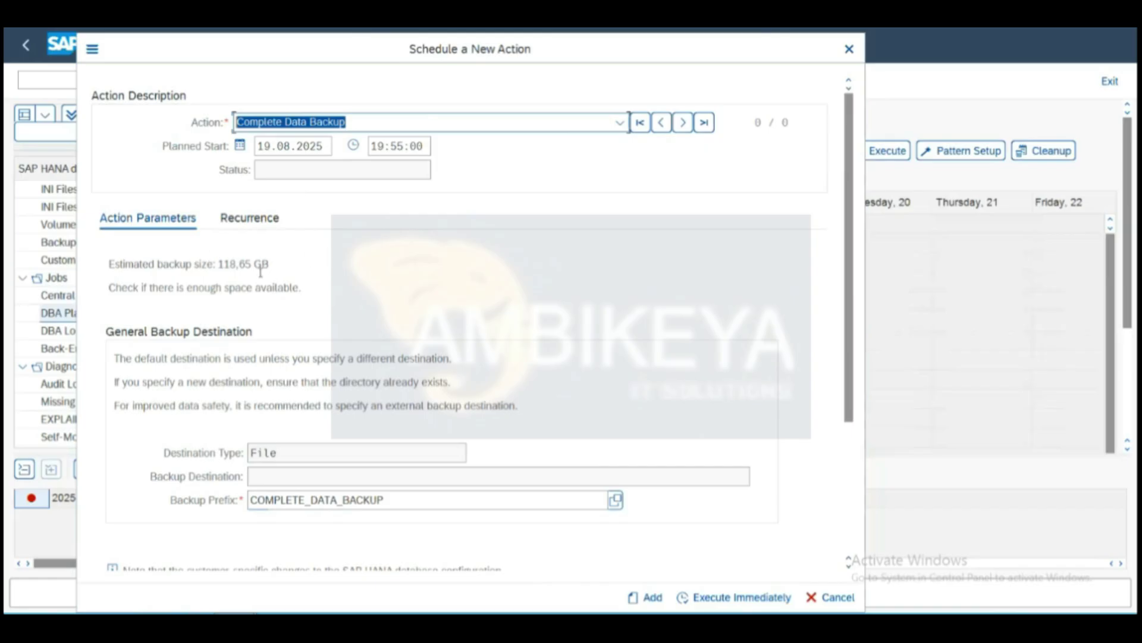
click(847, 50)
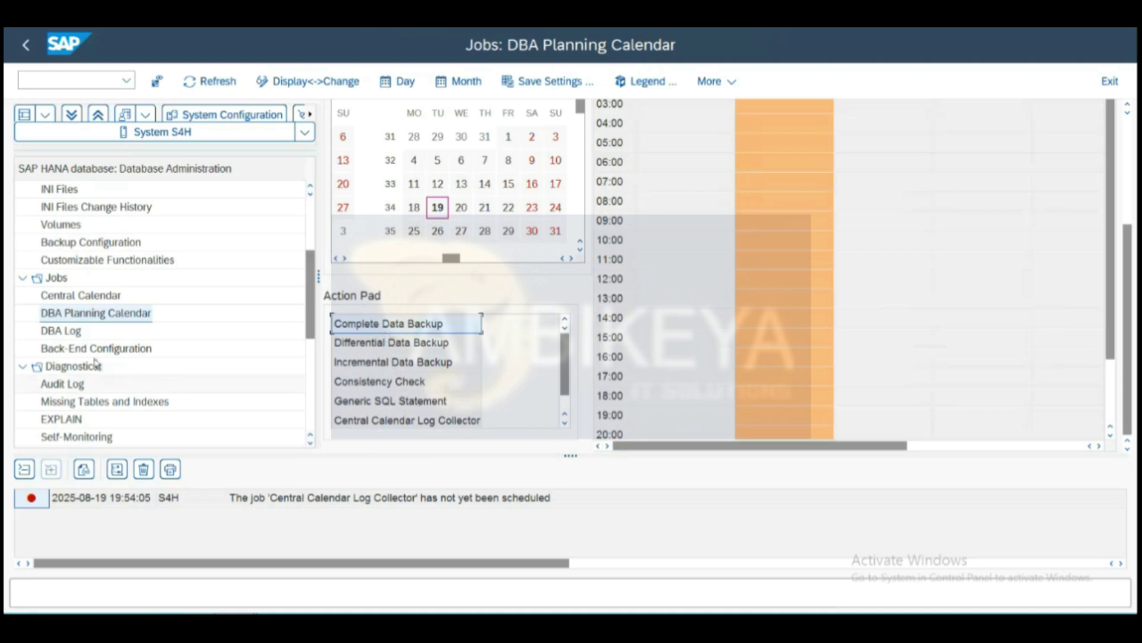
Open the DBA Log and review its selection criteria, summary and job log columns.
click(62, 333)
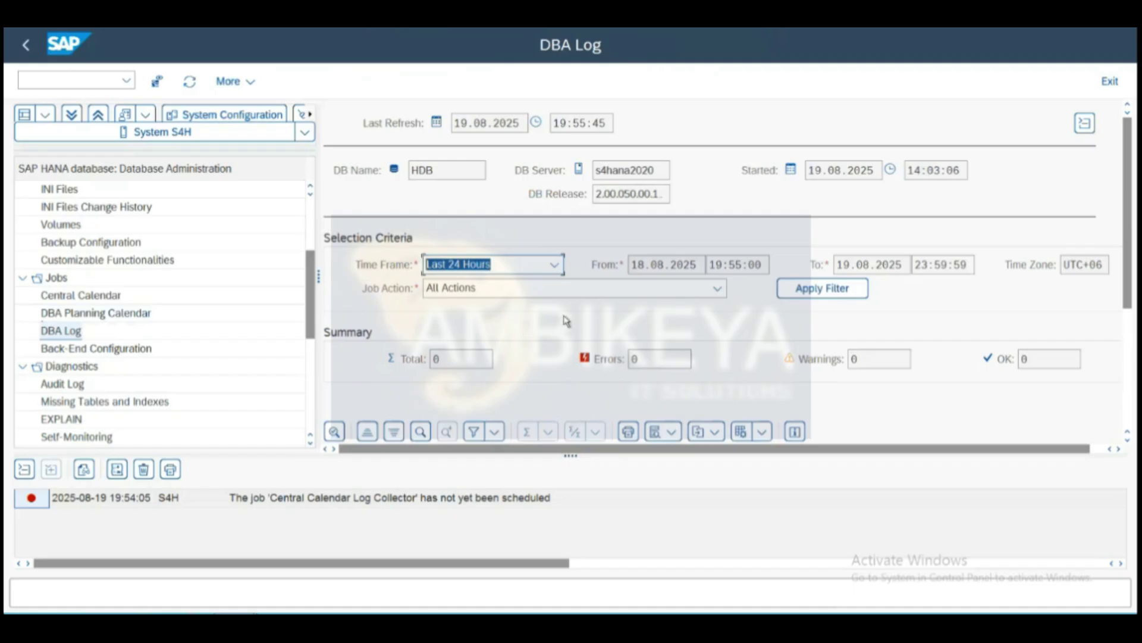
click(1131, 321)
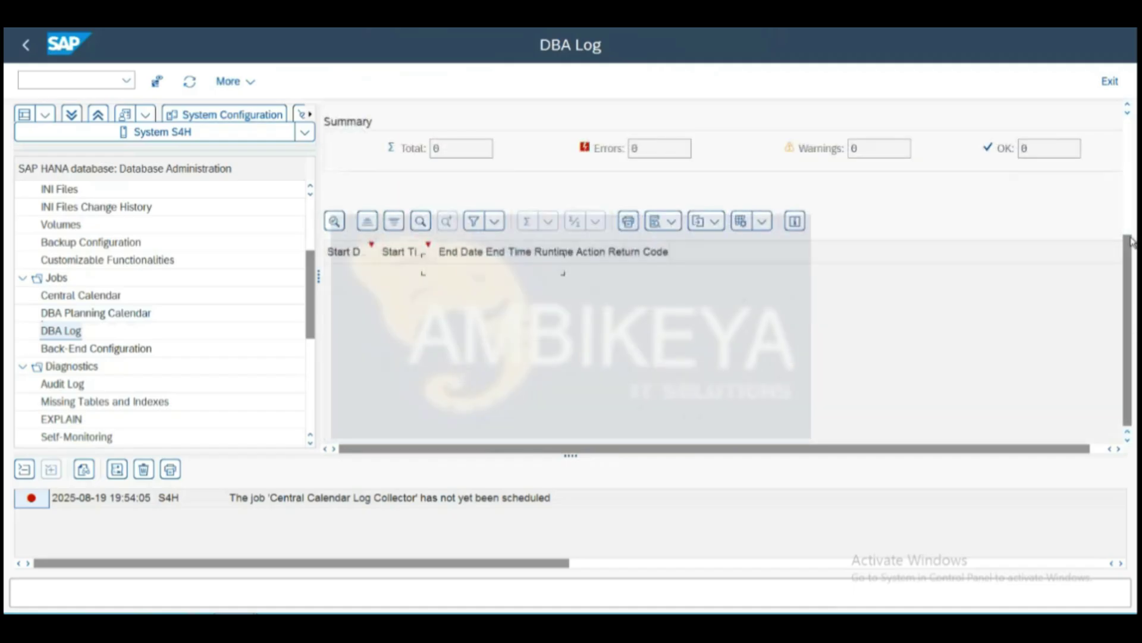
scroll(1130, 241, up, 5)
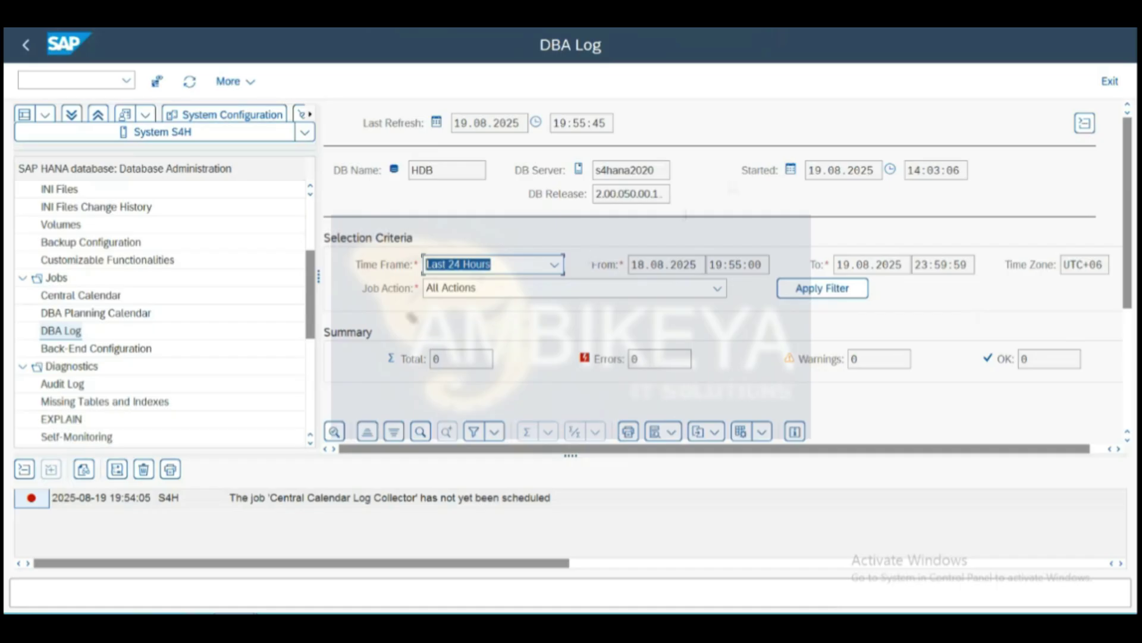
Open the Back-End Configuration and review its selected scope and background dispatching settings.
click(71, 355)
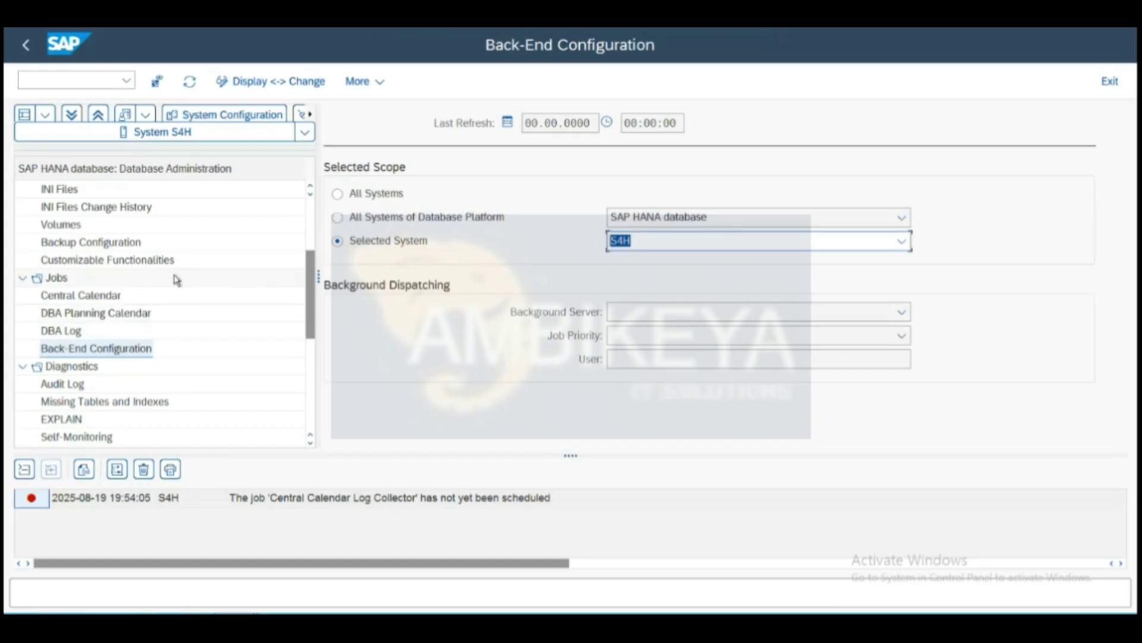
click(310, 444)
click(309, 444)
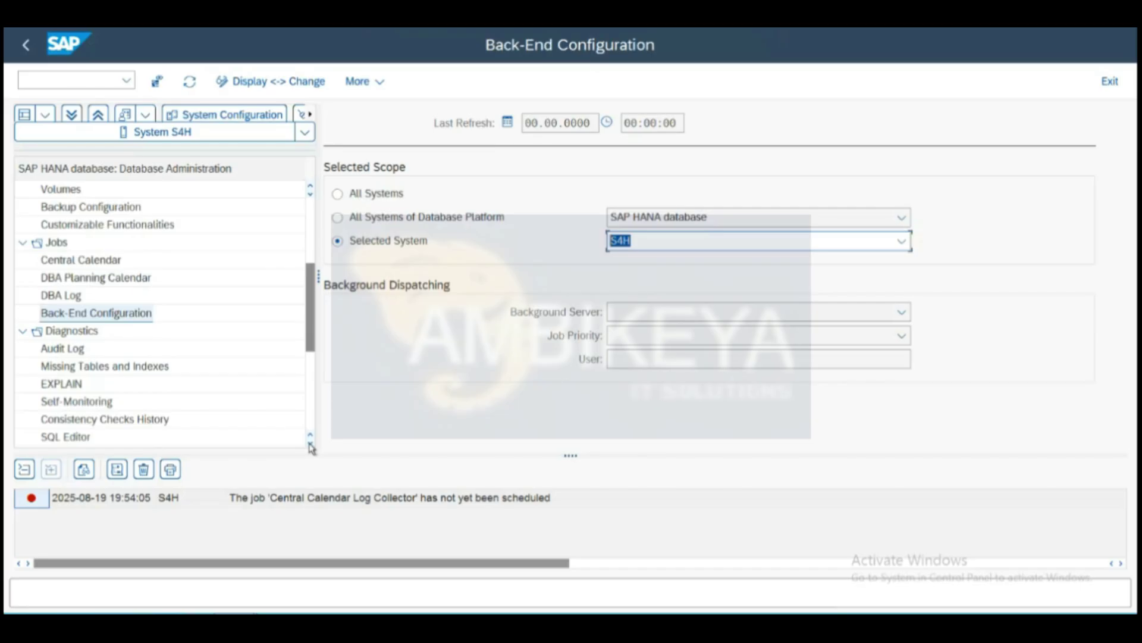
Reopen the DBA Planning Calendar and review the weekly schedule and the actions available in the Action Pad.
click(63, 281)
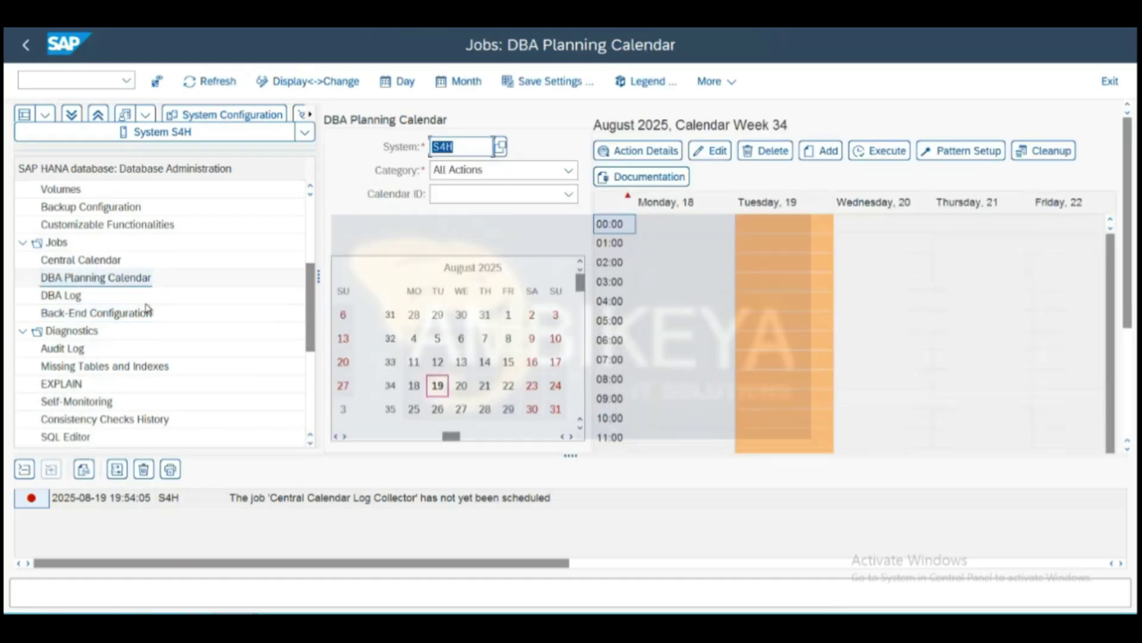
click(1129, 450)
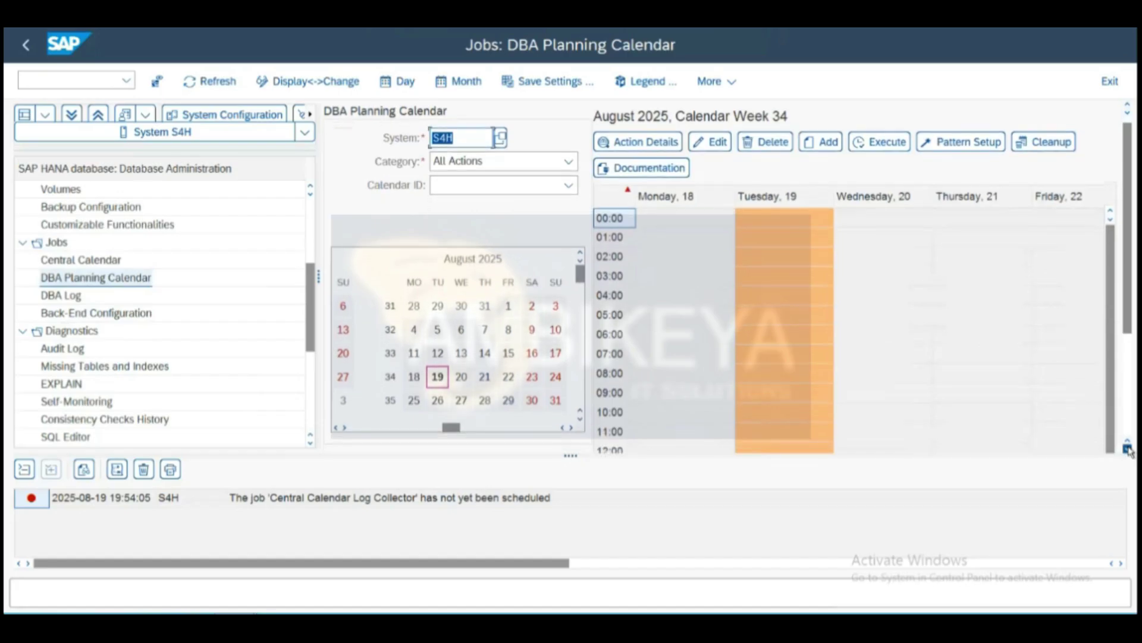
click(1129, 451)
click(1128, 450)
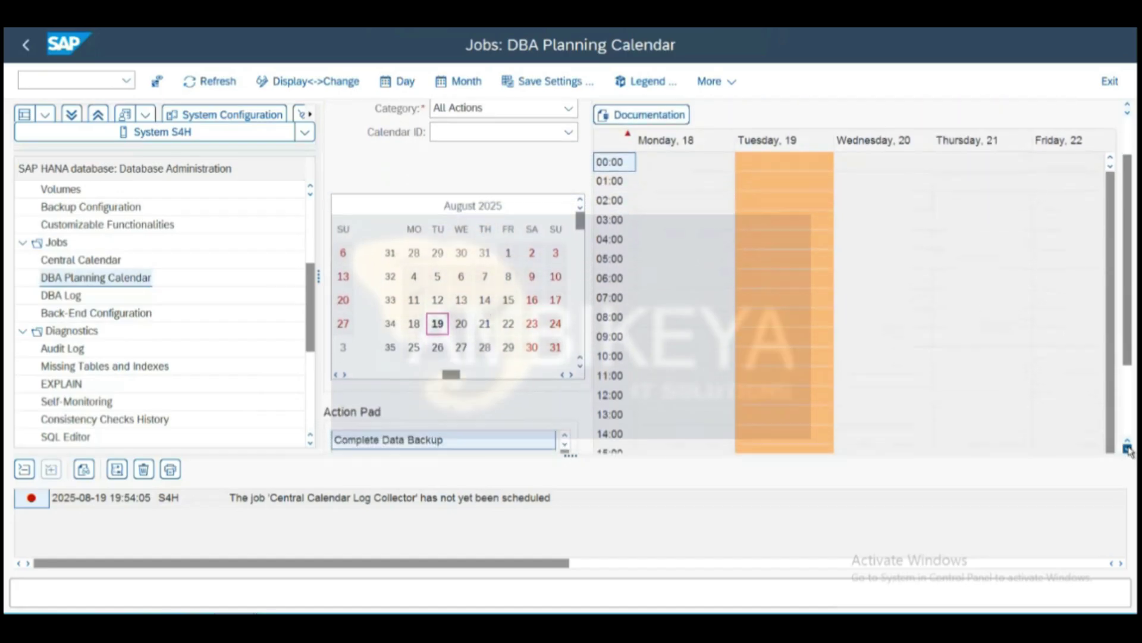
click(1129, 450)
click(1128, 450)
click(1129, 451)
click(1129, 451)
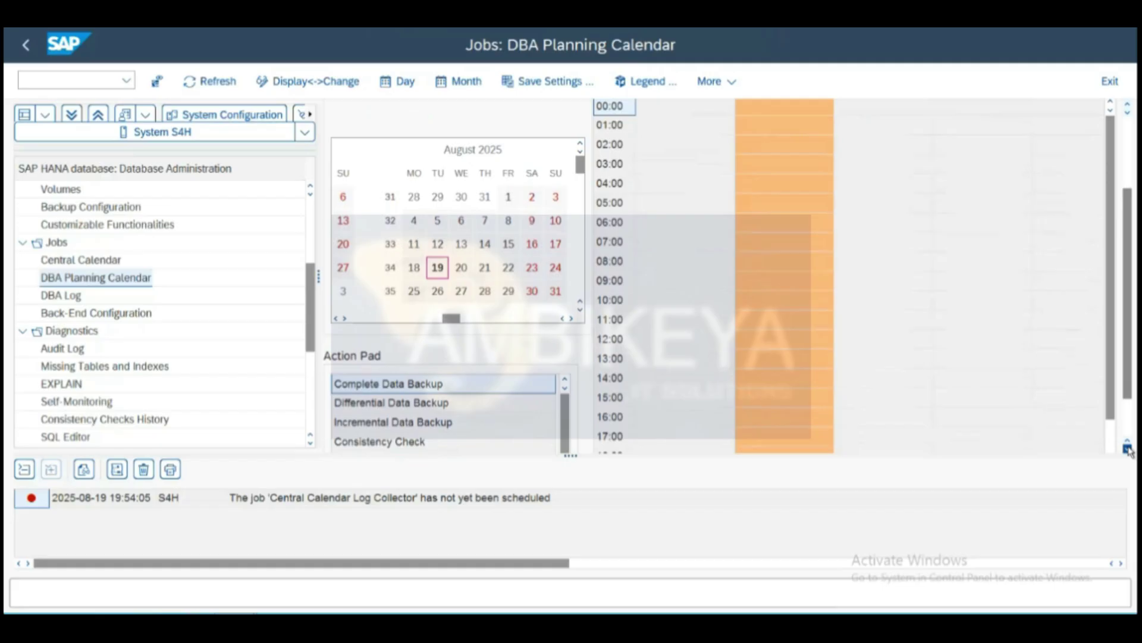
click(1128, 450)
click(1129, 450)
click(1129, 450)
click(1129, 451)
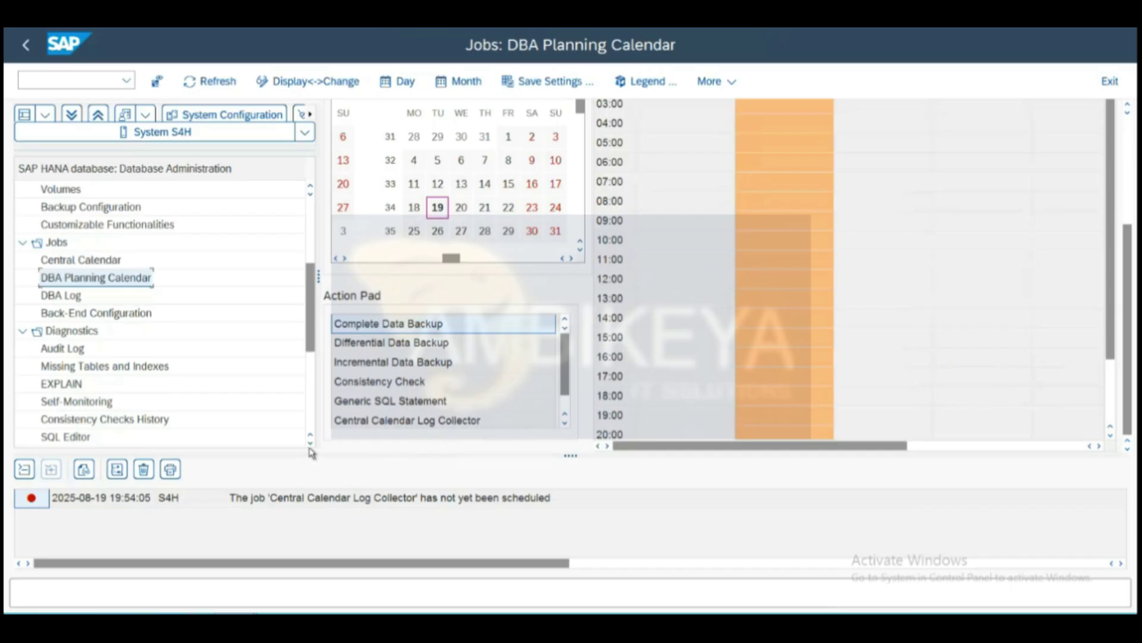
Collapse the Jobs folder and open the Audit Log under Diagnostics to review its date range and columns.
click(310, 442)
click(310, 442)
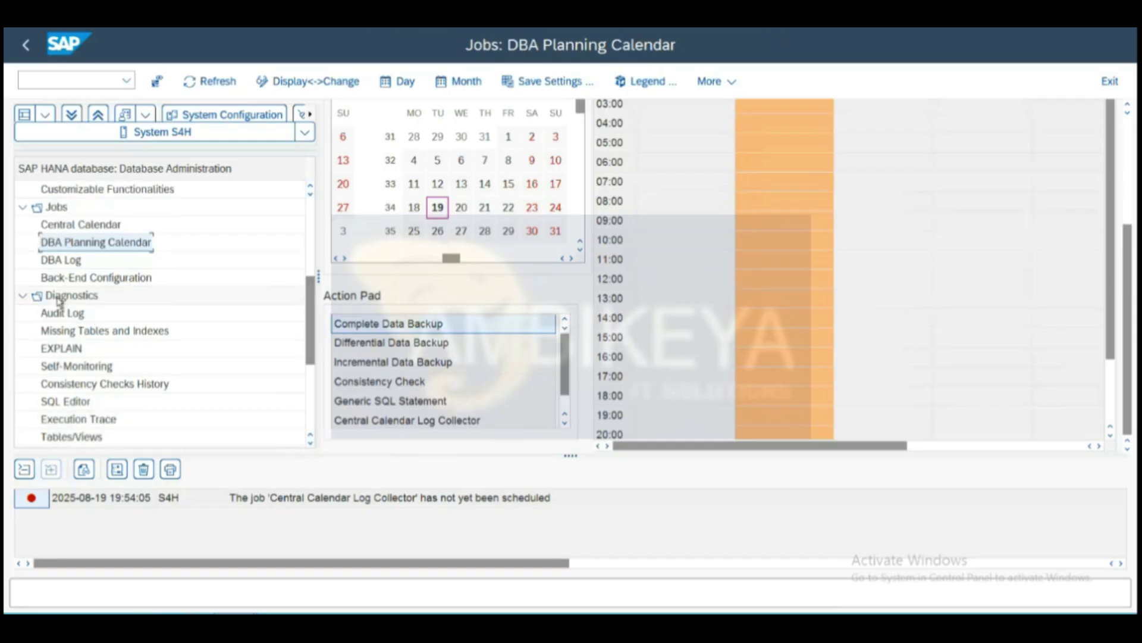
click(24, 209)
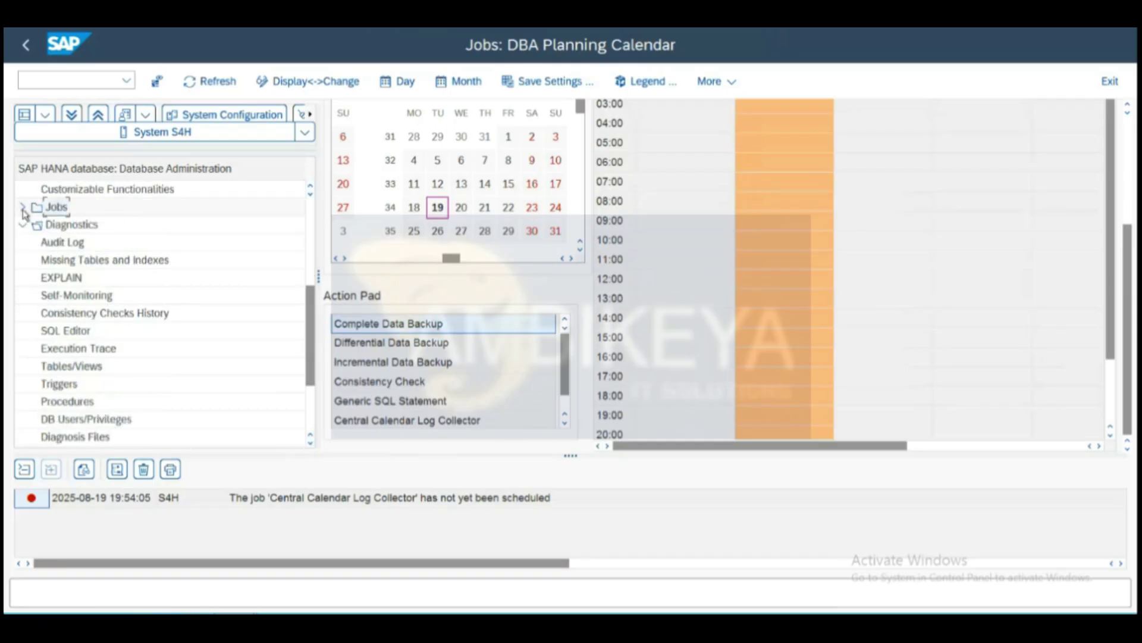
click(70, 244)
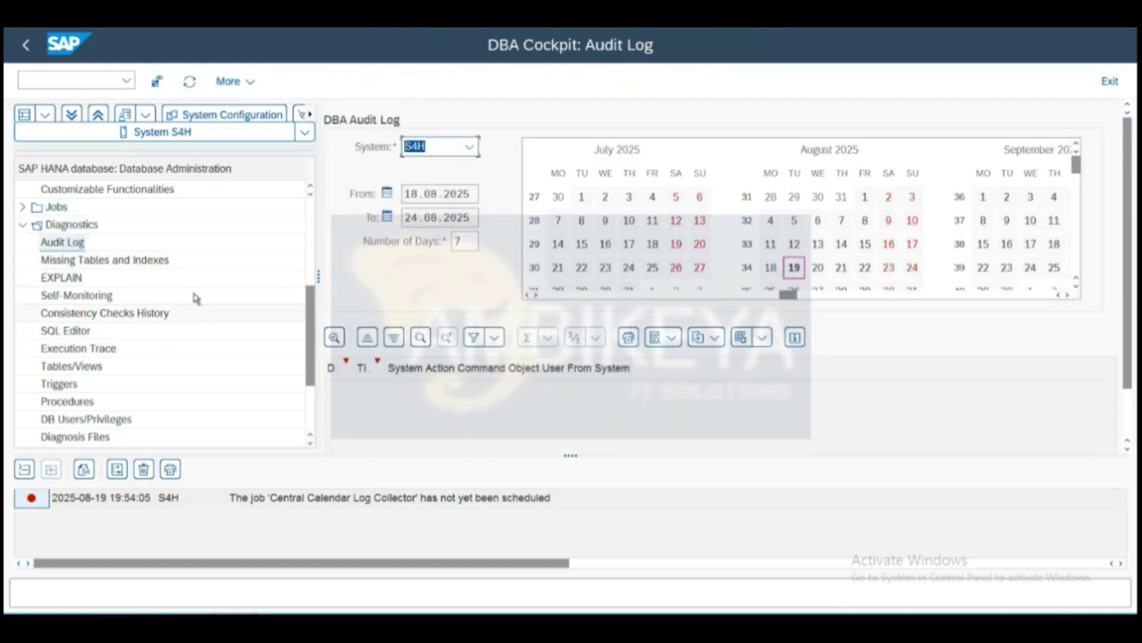
View the Missing Tables and Indexes, EXPLAIN and Self-Monitoring diagnostics one after another.
click(118, 261)
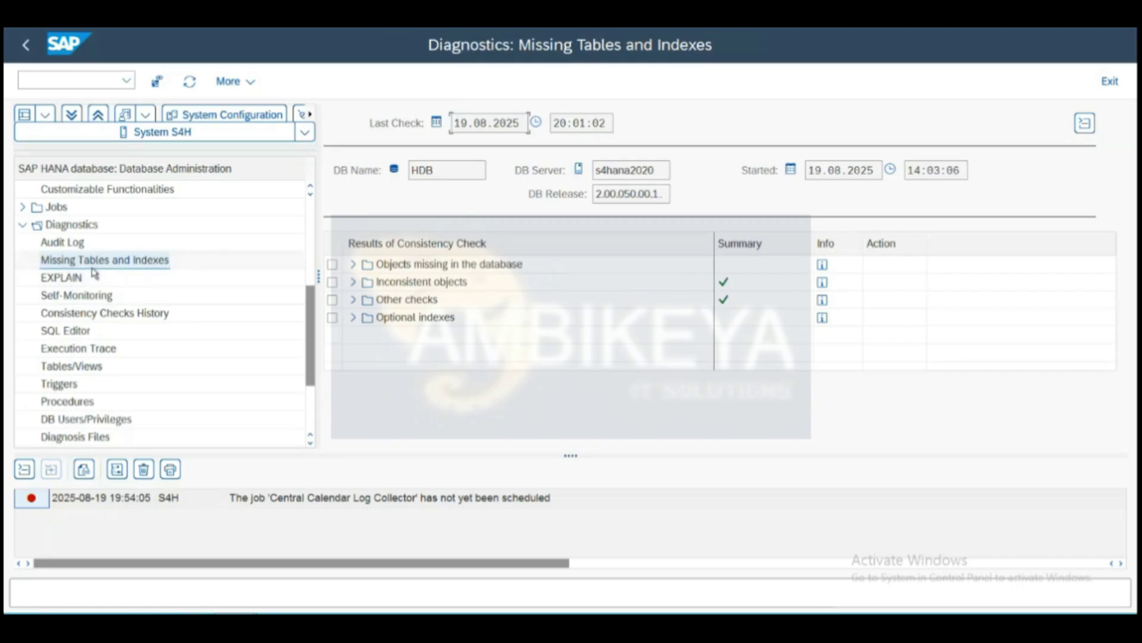
click(74, 280)
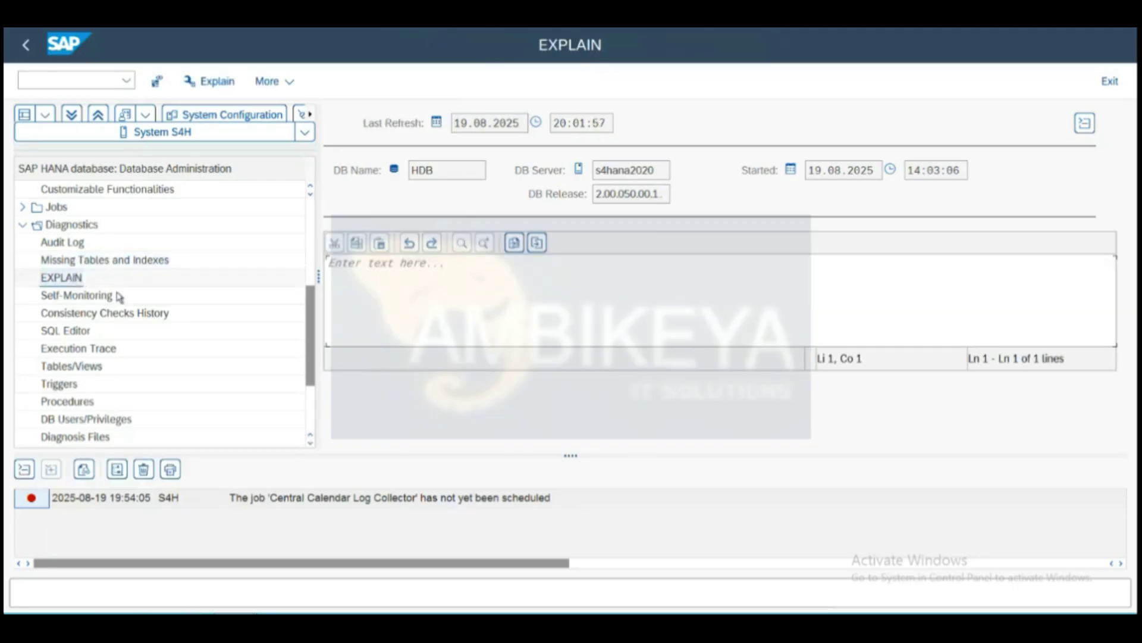
click(387, 299)
click(76, 297)
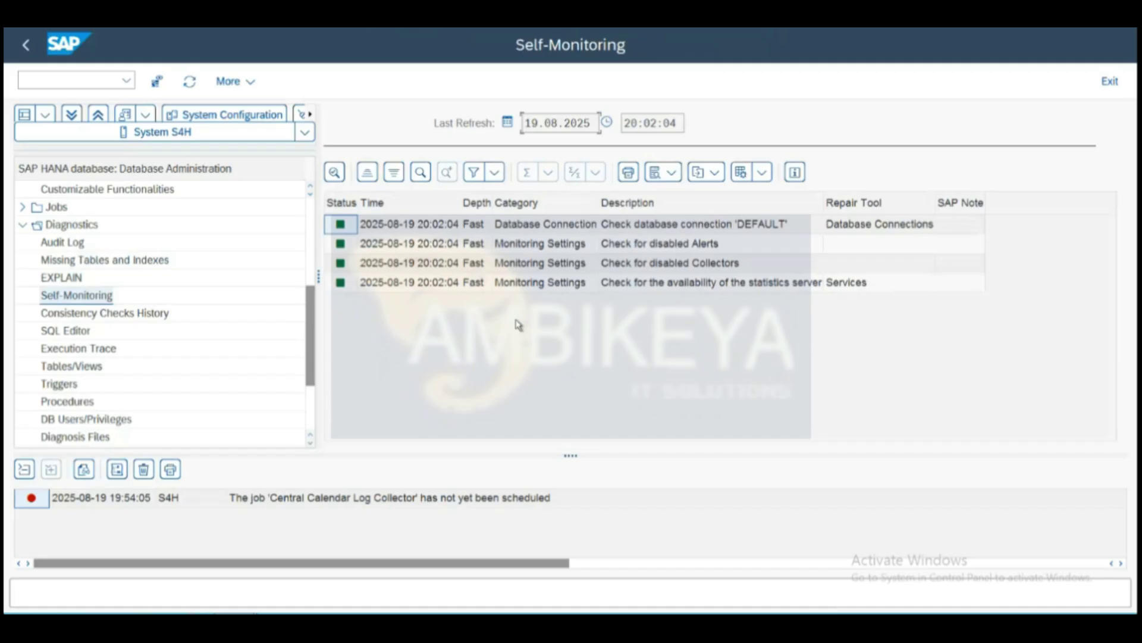
View the Consistency Checks History, SQL Editor and Execution Trace diagnostics one after another.
click(127, 318)
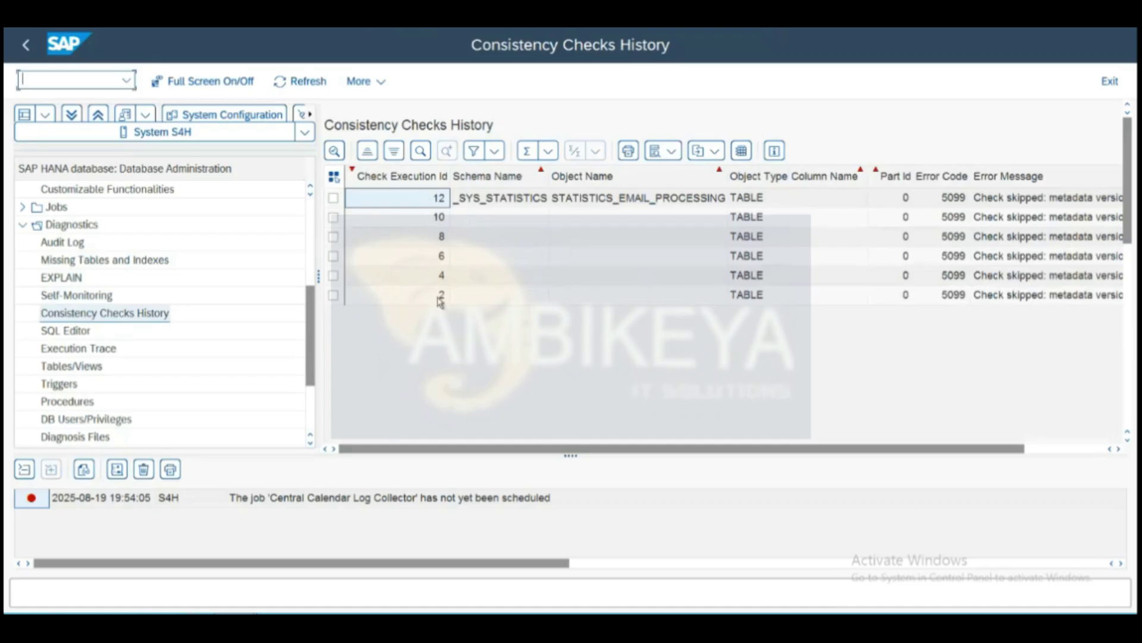
click(87, 334)
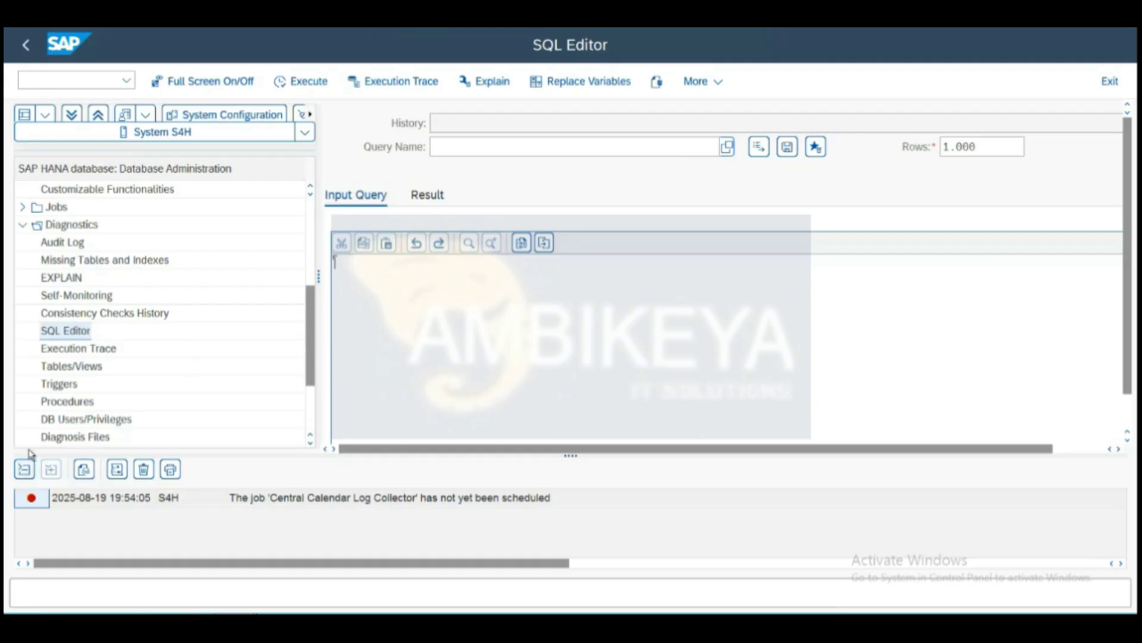
click(80, 350)
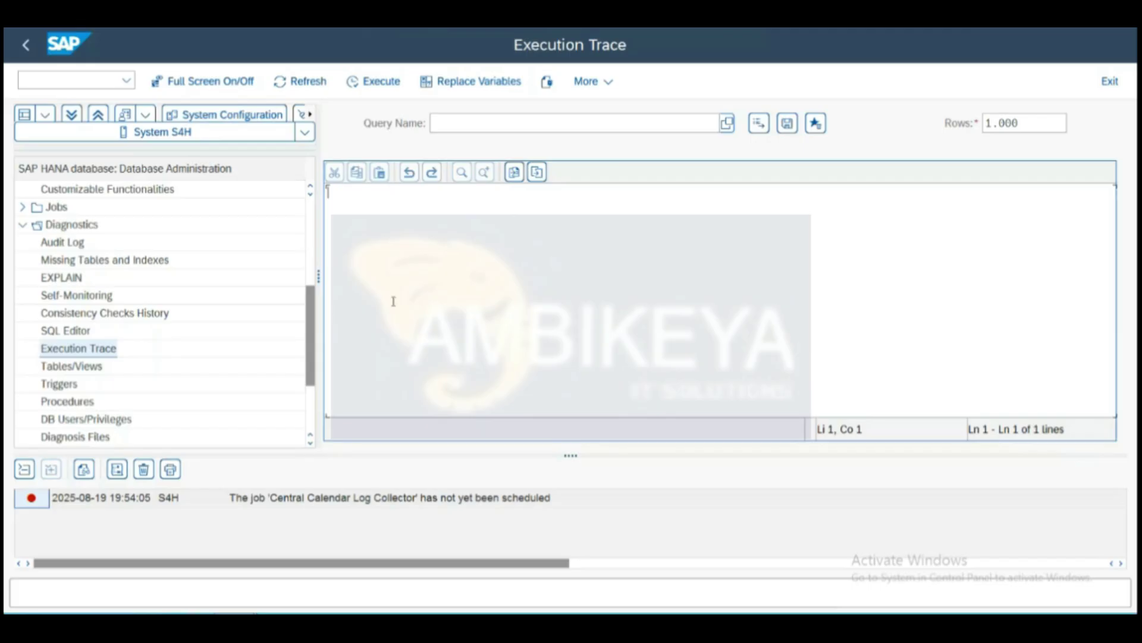
Open Tables/Views and search for the table KONV in the schema SAPABAP1.
click(87, 369)
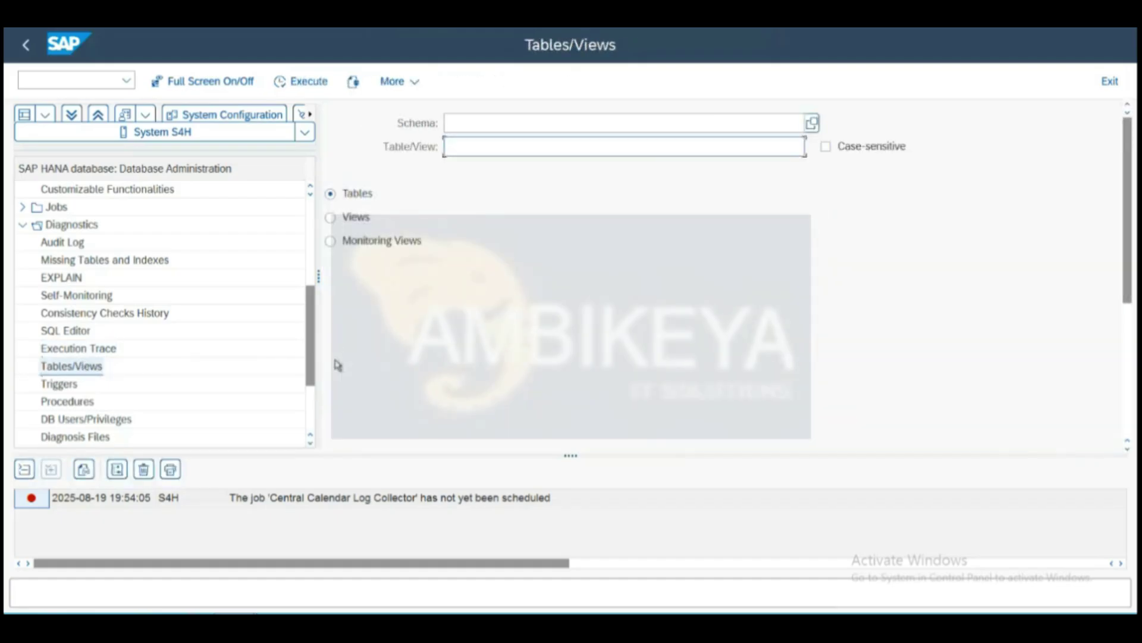
click(85, 371)
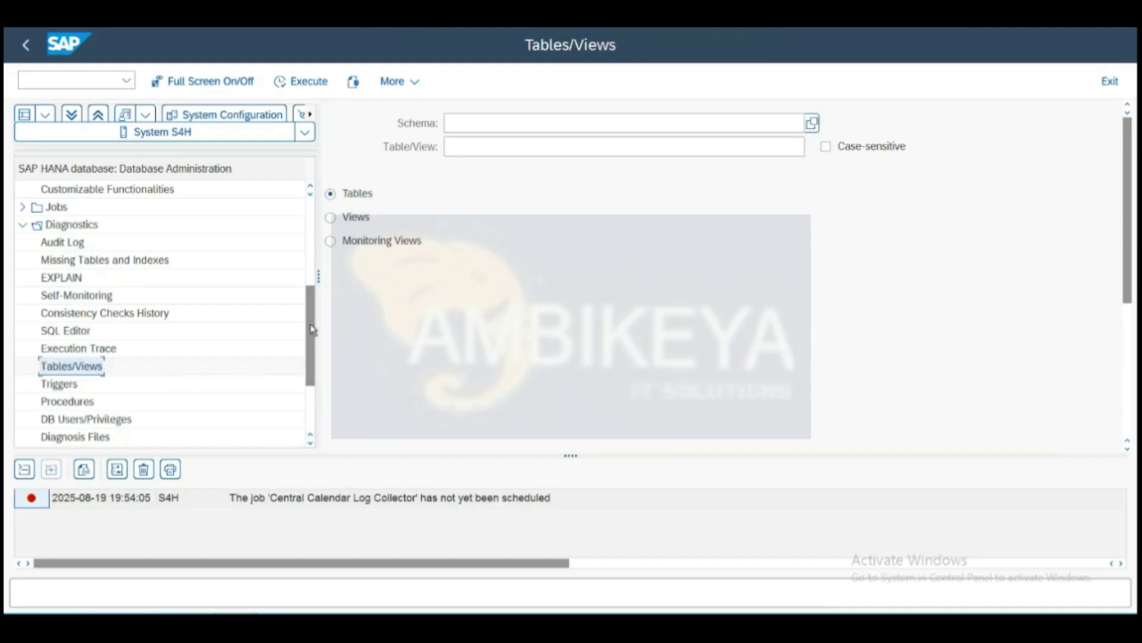
click(536, 126)
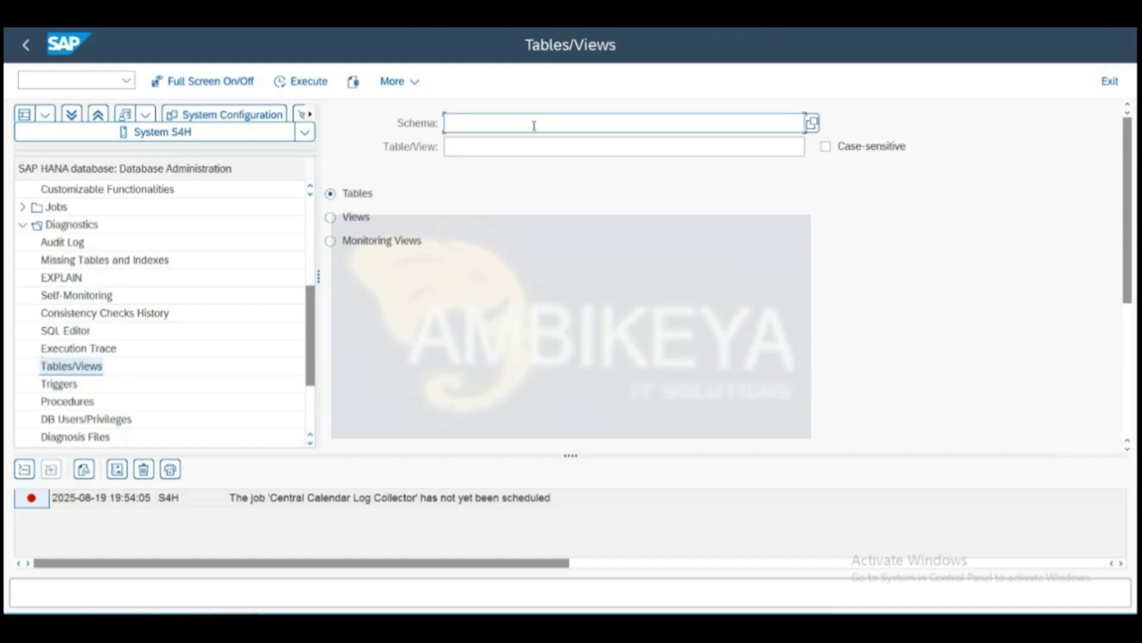
text(sapabap1)
click(520, 147)
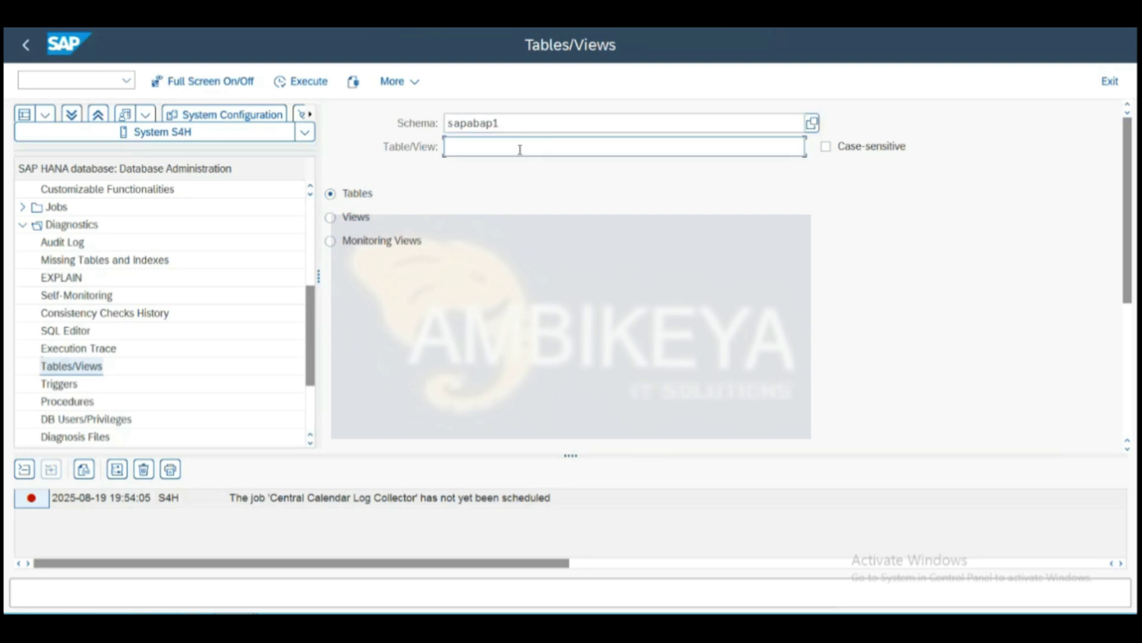
text(konv)
key(Return)
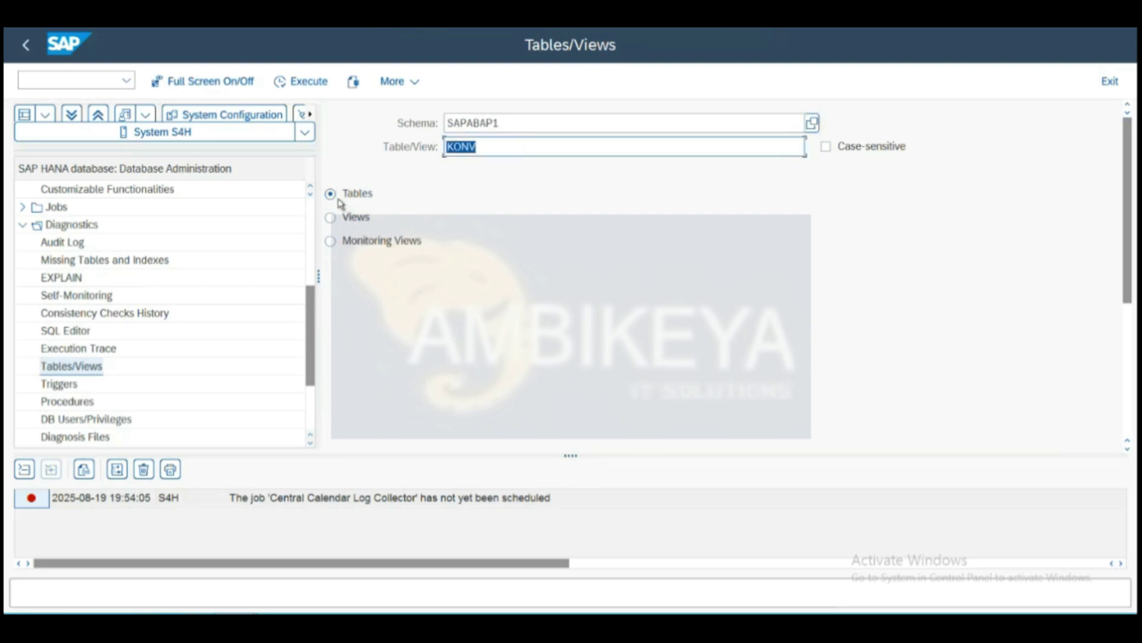
click(300, 82)
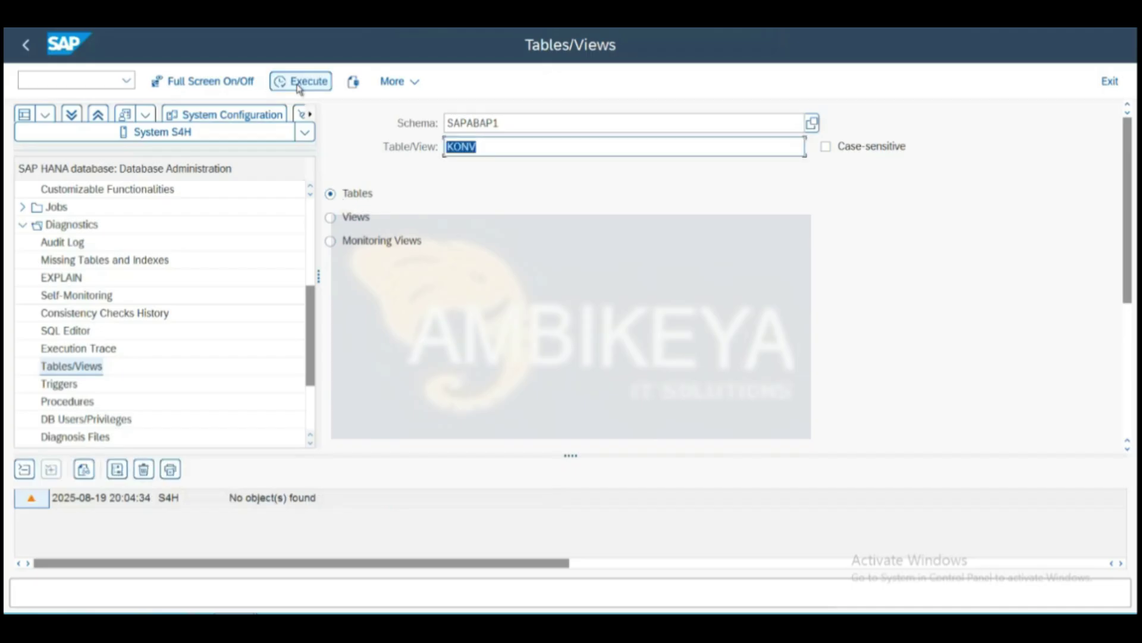
click(299, 84)
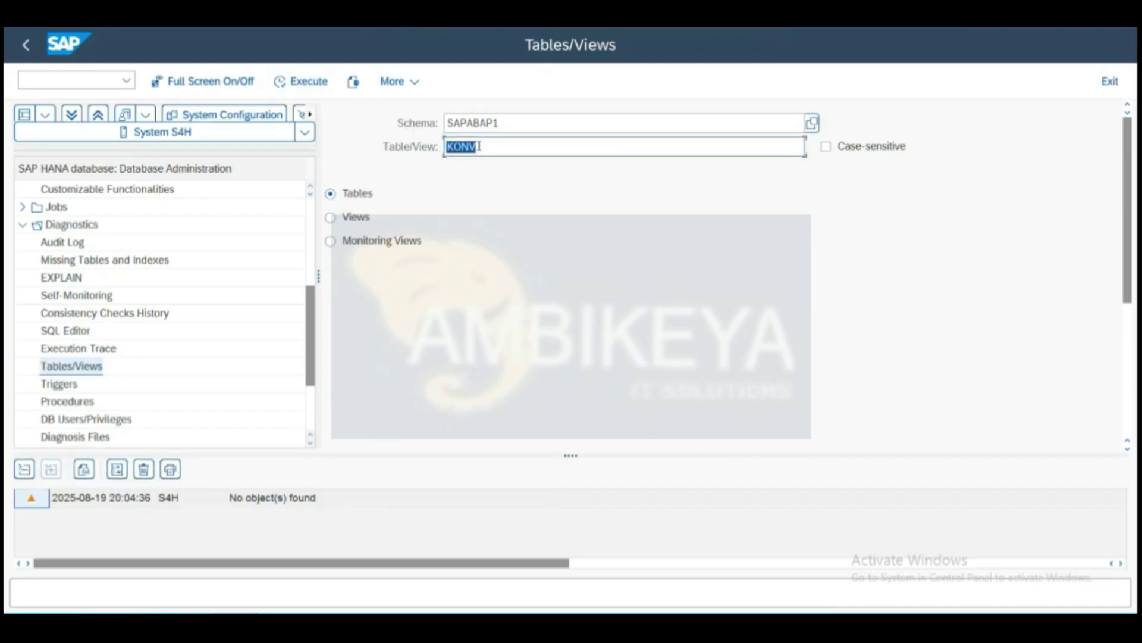
Change the table name to ACDOCA and run the search again in the schema SAPABAP1.
key(BackSpace)
text(acdoca)
click(314, 84)
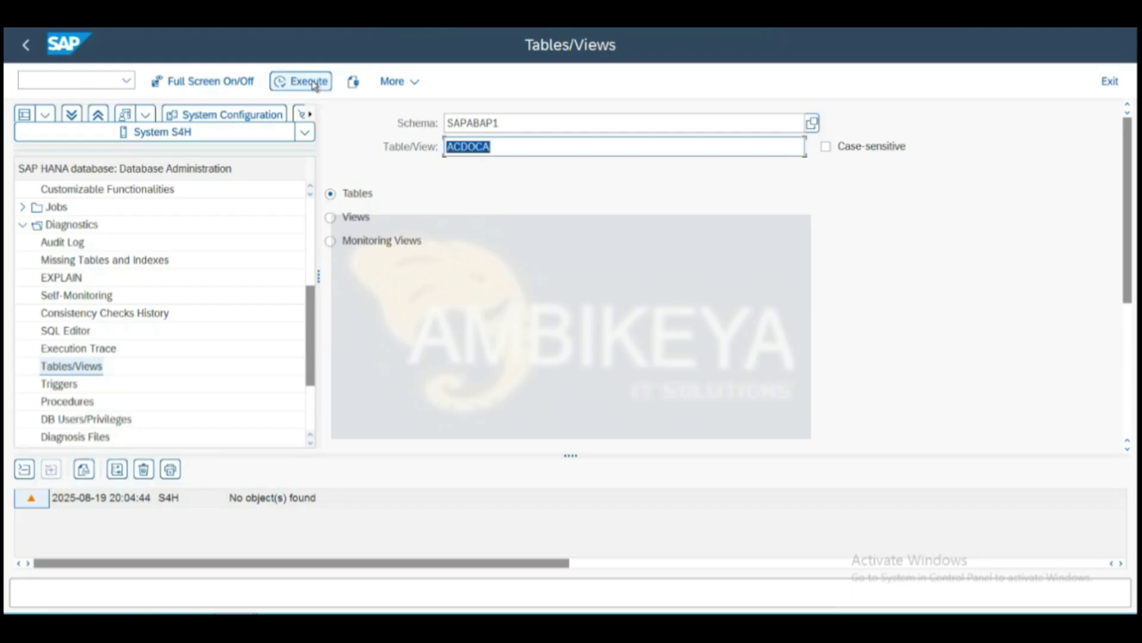
click(314, 84)
Replace the schema with SAPHANADB from the list of schema names and display the details of table ACDOCA.
click(542, 115)
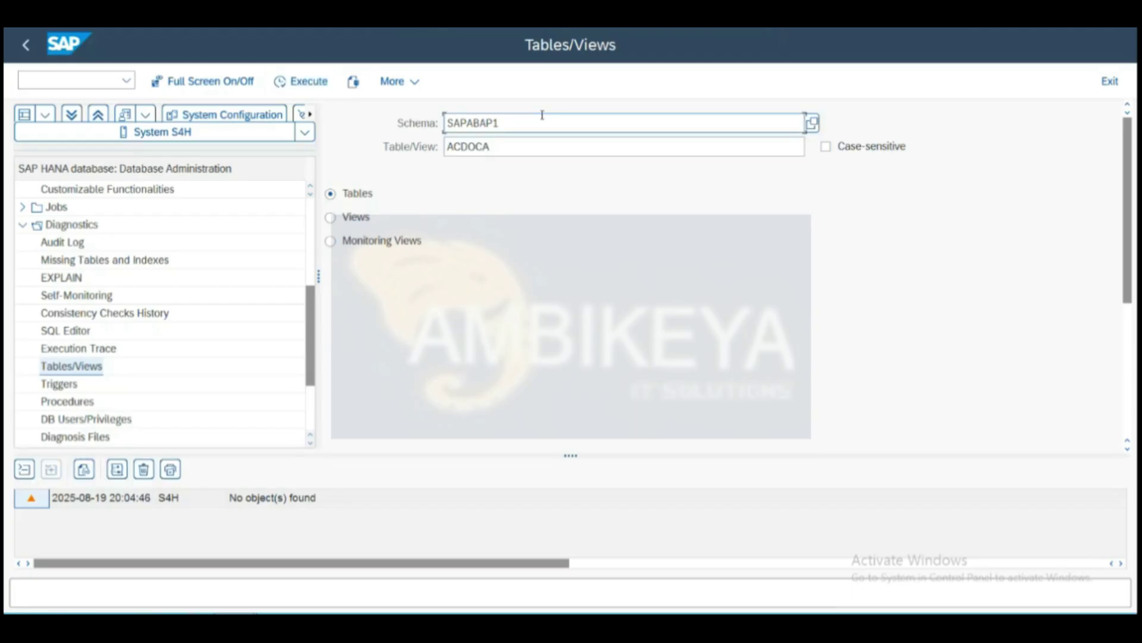
key(BackSpace)
click(813, 123)
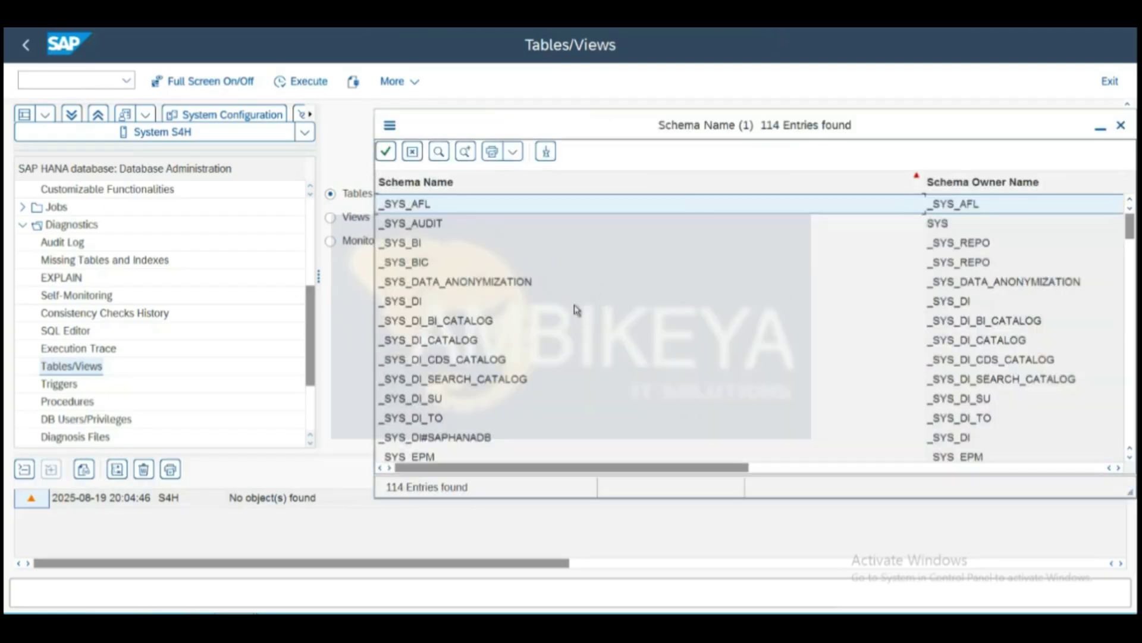
click(575, 309)
key(Down)
key(Down)
key(Down)
key(Down)
key(Down)
key(Down)
key(Down)
key(Down)
key(Down)
key(Down)
key(Down)
key(Down)
key(Down)
key(Down)
key(Down)
key(Down)
key(Down)
key(Down)
key(Down)
key(Down)
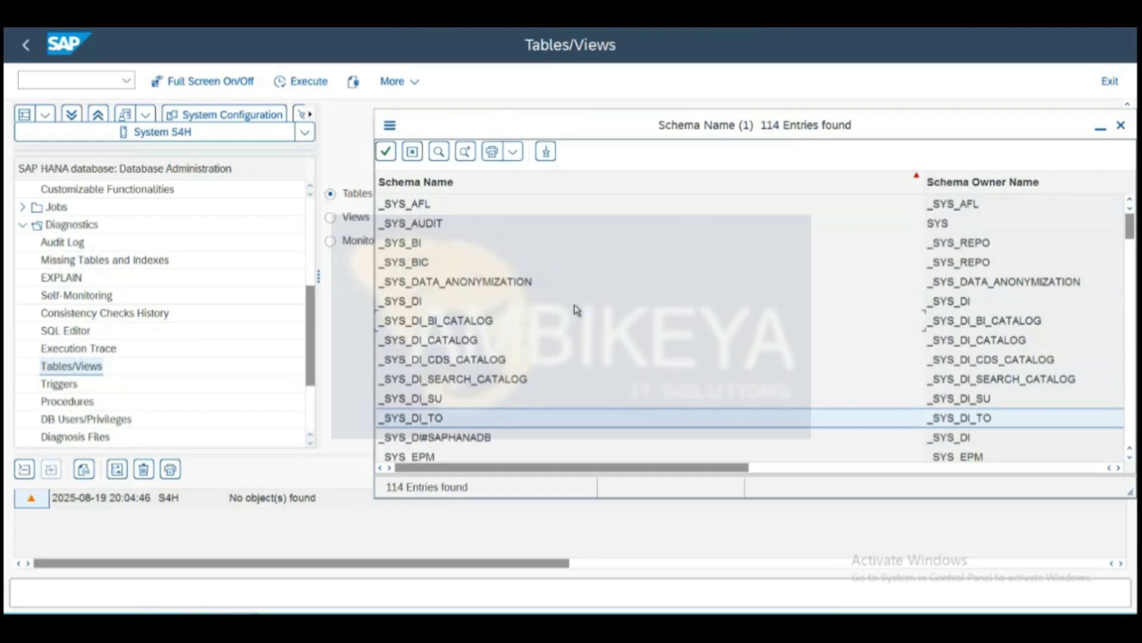
key(Up)
key(Up)
key(Up)
key(Up)
key(Up)
key(Up)
key(Up)
key(Up)
key(Up)
key(Up)
key(Up)
key(Up)
key(Up)
key(Up)
key(Up)
key(Up)
key(Up)
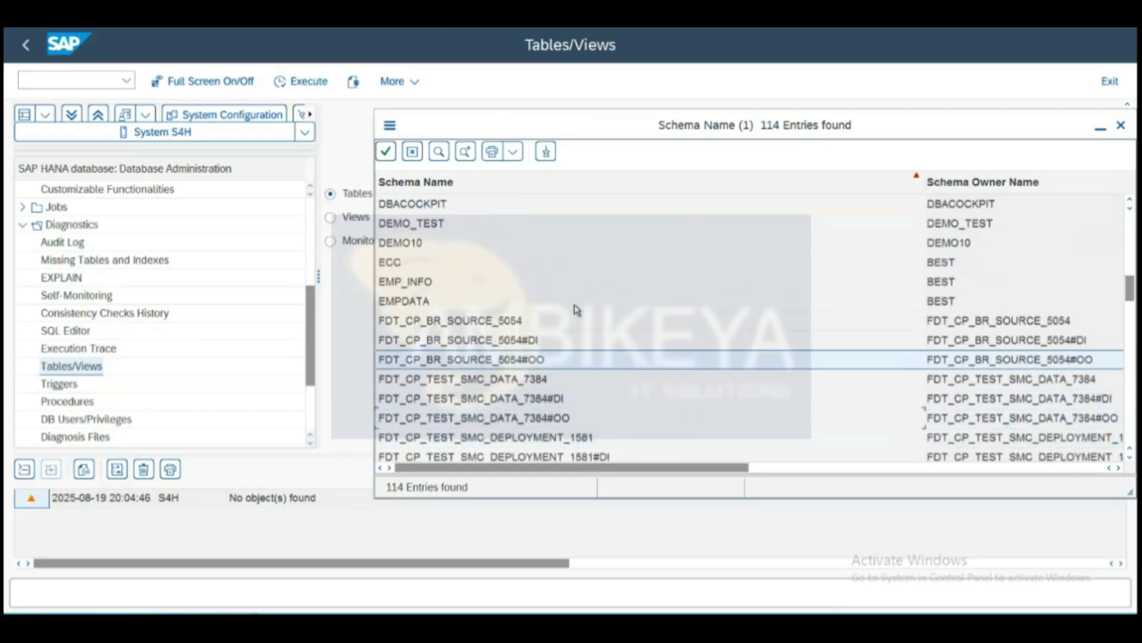
key(Down)
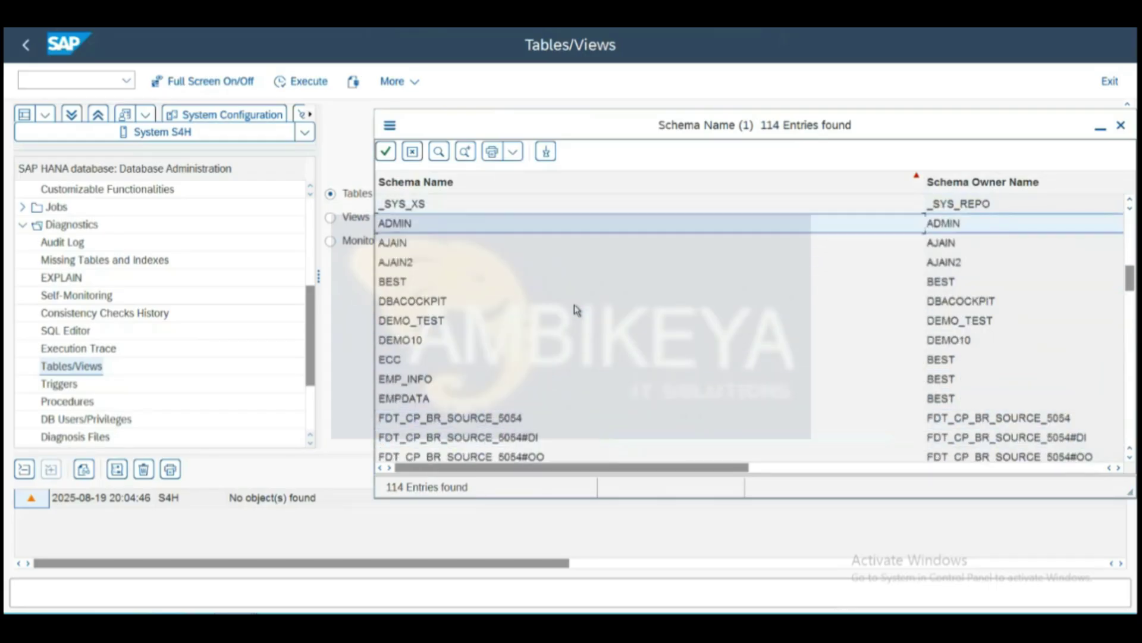
key(Down)
key(Down)
key(Down)
key(Down)
key(Down)
key(Down)
key(Down)
key(Down)
key(Down)
key(Down)
key(Down)
key(Down)
key(Down)
key(Down)
key(Down)
key(Down)
key(Down)
key(Down)
key(Down)
key(Down)
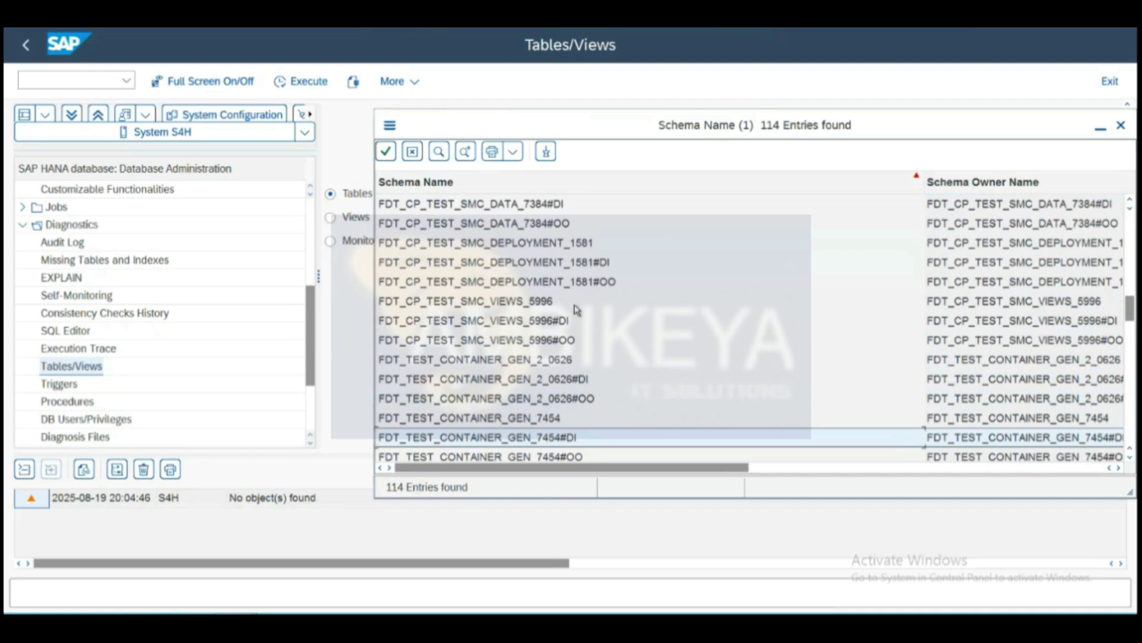
key(Down)
key(Down)
key(Down)
key(Down)
key(Down)
key(Down)
key(Down)
key(Down)
key(Down)
key(Down)
key(Down)
key(Down)
key(Down)
key(Down)
key(Down)
key(Down)
key(Down)
key(Down)
key(Down)
key(Down)
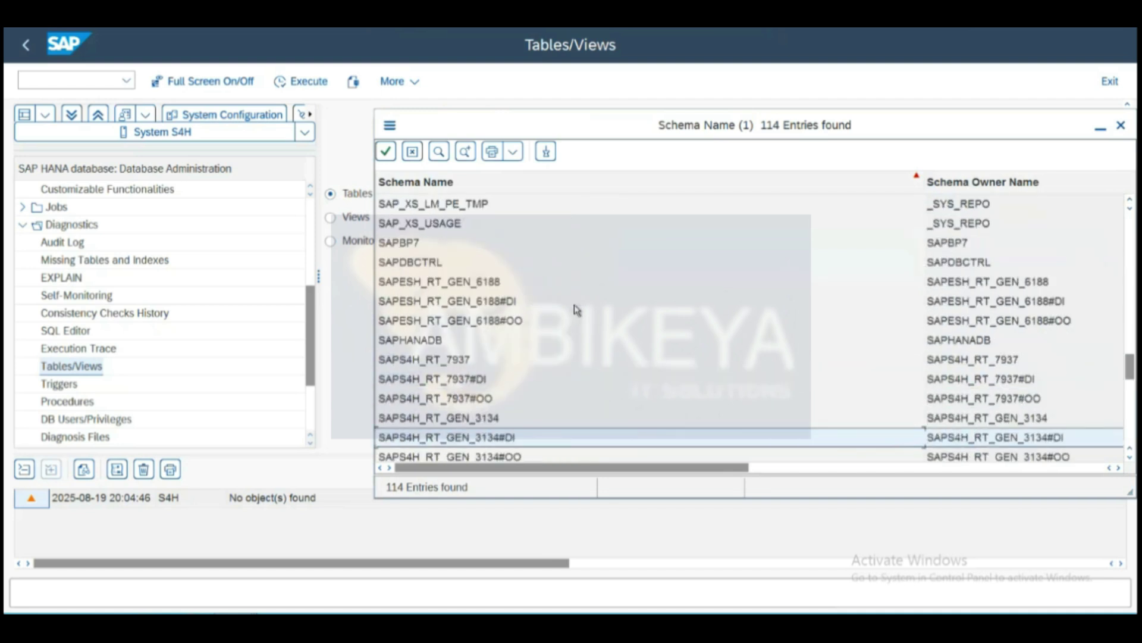
key(Up)
key(Up)
key(Up)
key(Up)
key(Up)
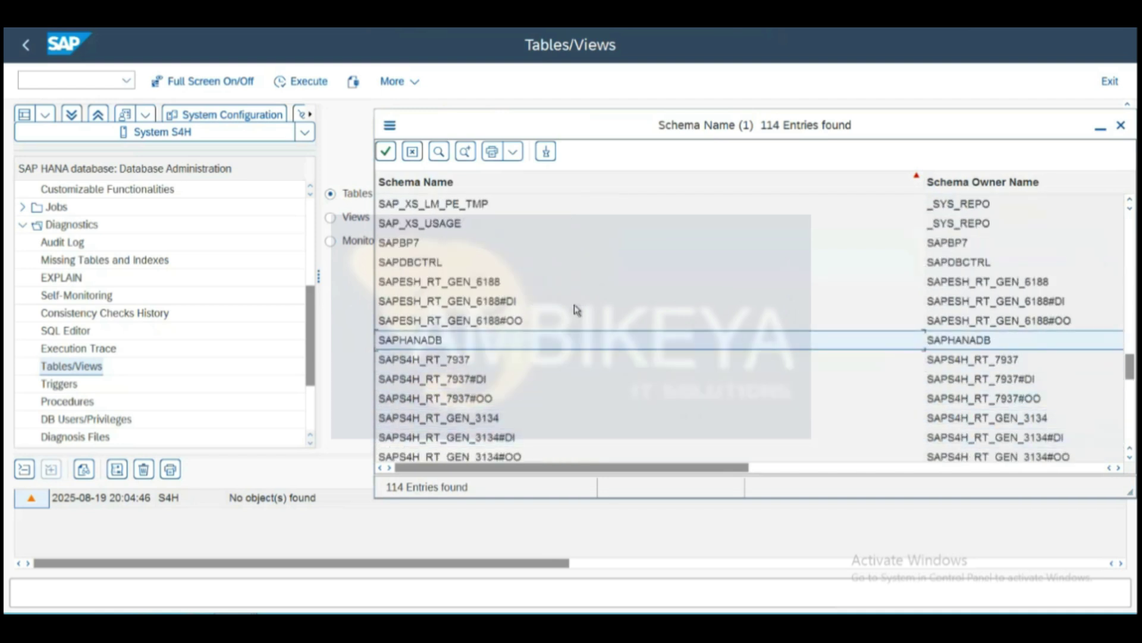
key(Return)
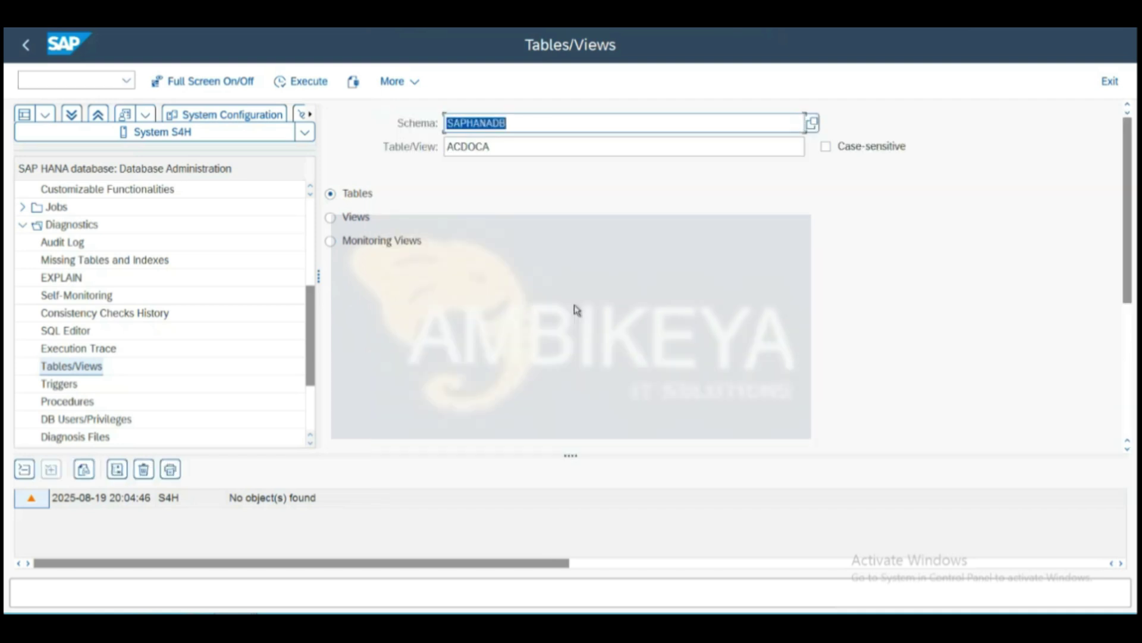
click(310, 83)
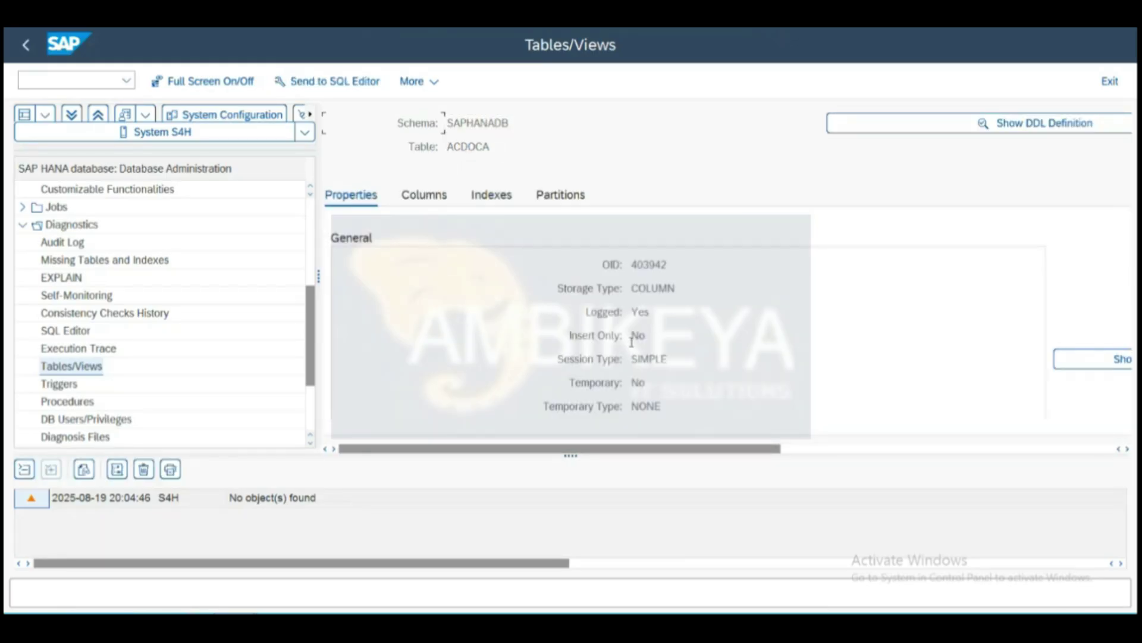
Look through the rest of the ACDOCA table's Properties page.
click(796, 450)
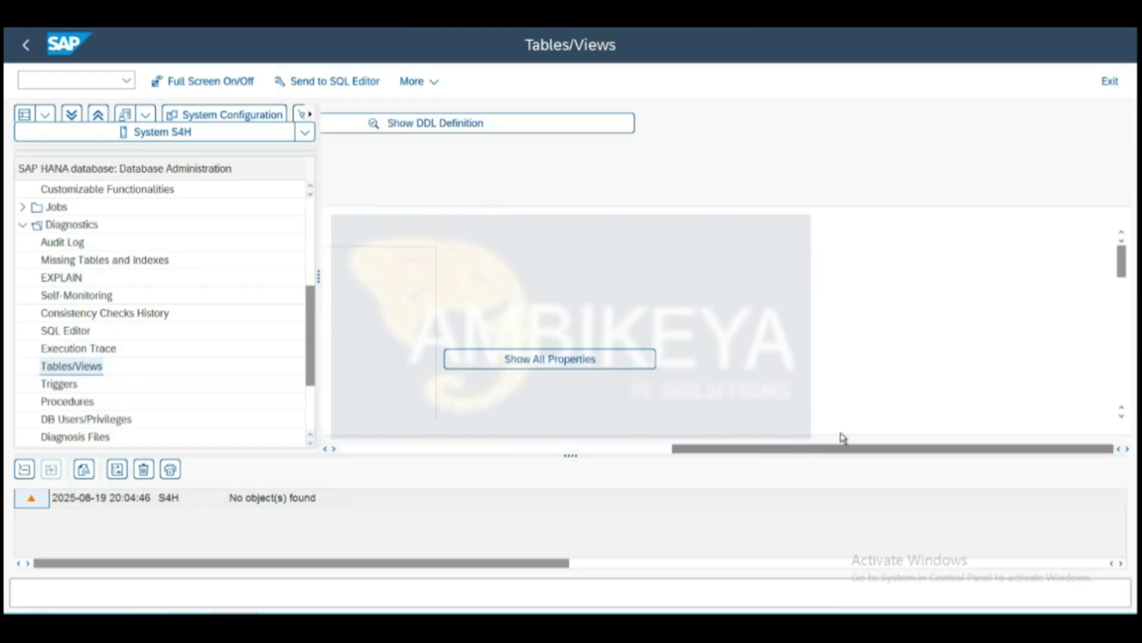
click(1122, 414)
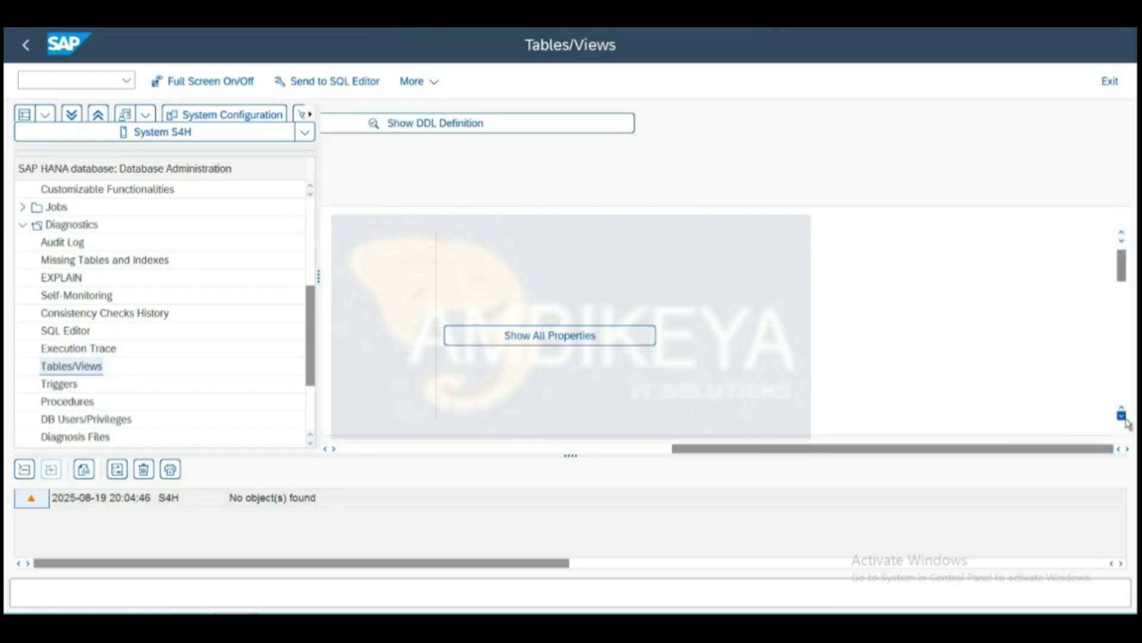
click(1122, 415)
click(1121, 415)
click(1121, 415)
click(1121, 415)
click(1121, 414)
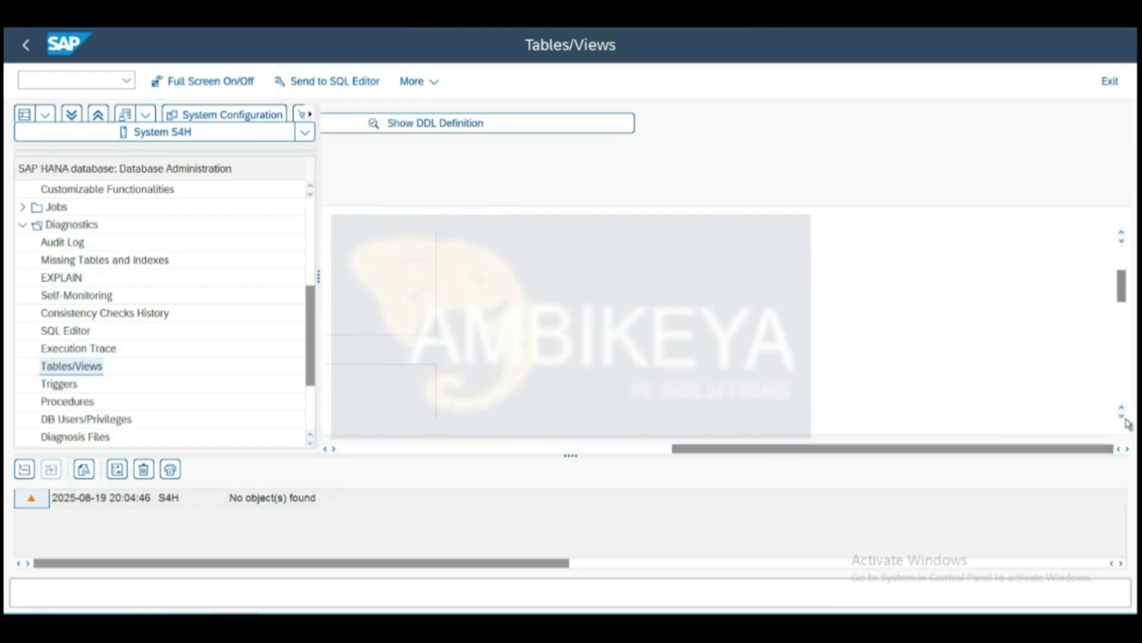
Examine the sizes, statistics, timestamps and SAP ABAP Dictionary information in the properties of table ACDOCA.
click(646, 449)
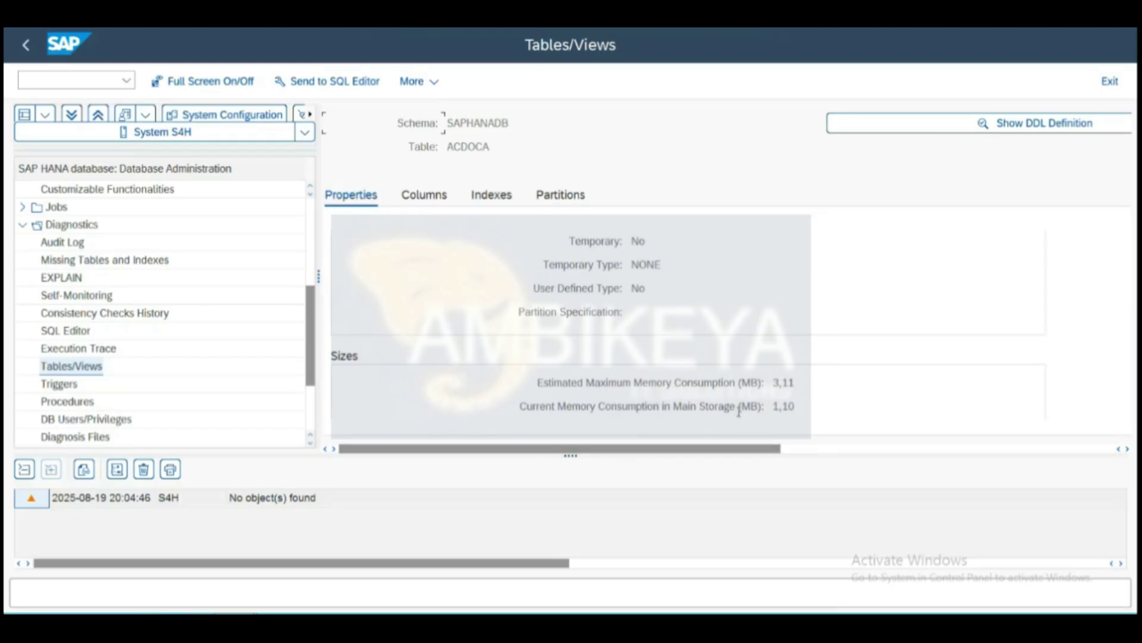
click(798, 449)
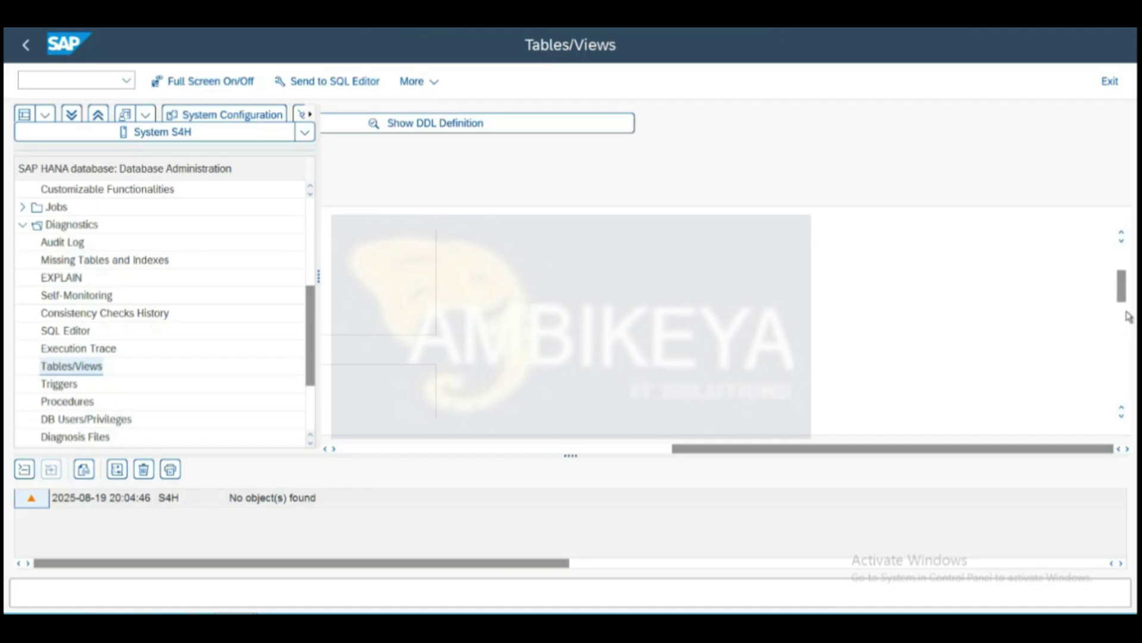
click(632, 451)
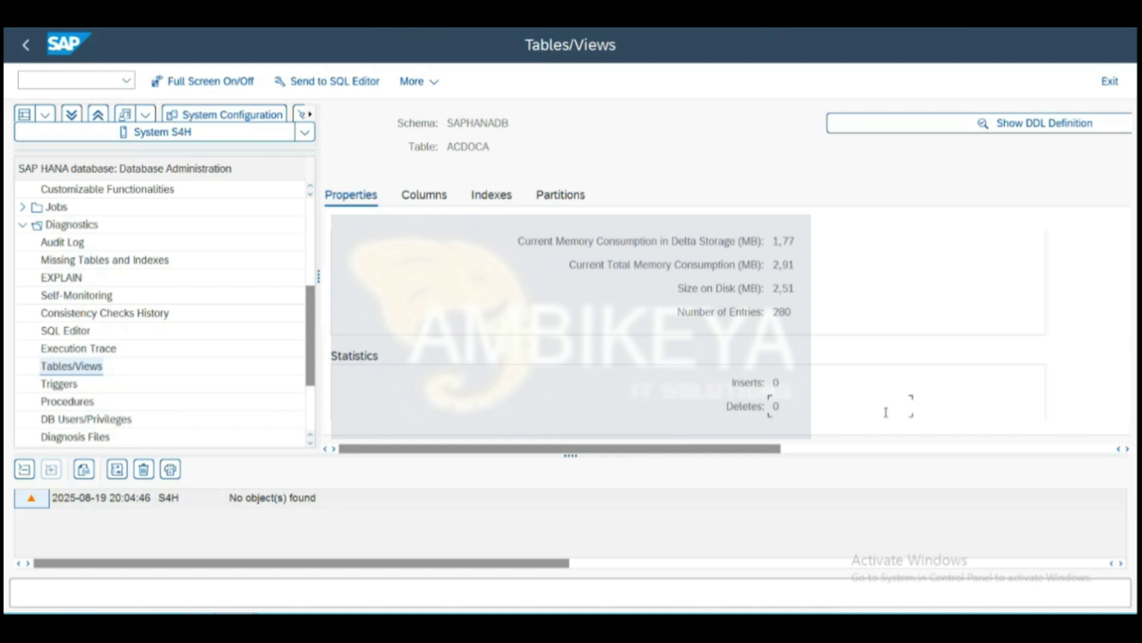
click(819, 452)
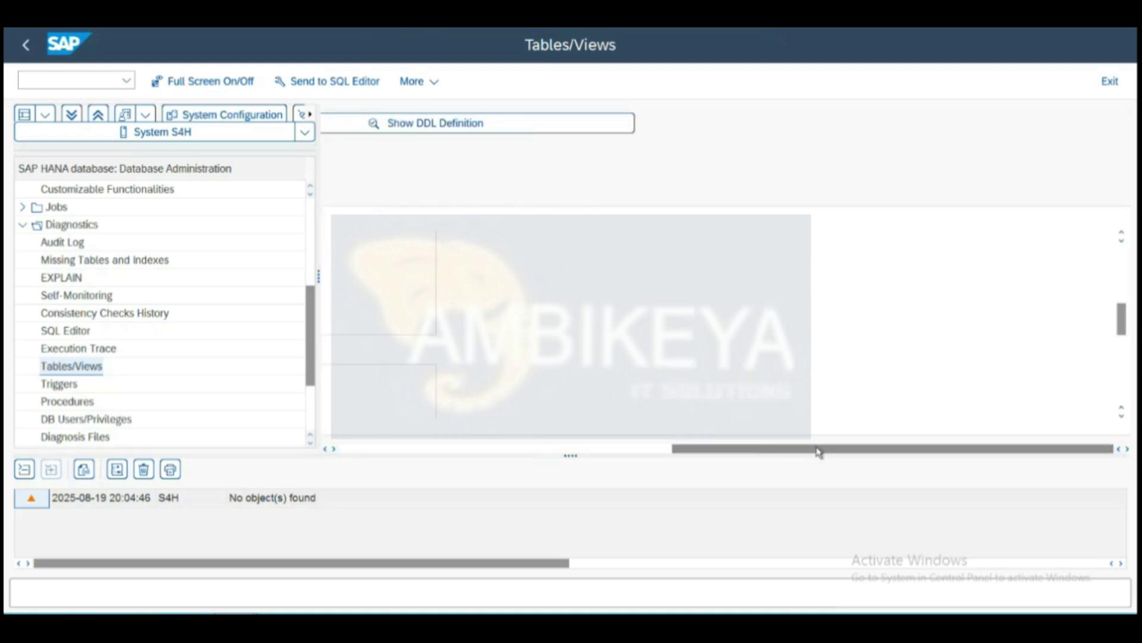
click(1121, 365)
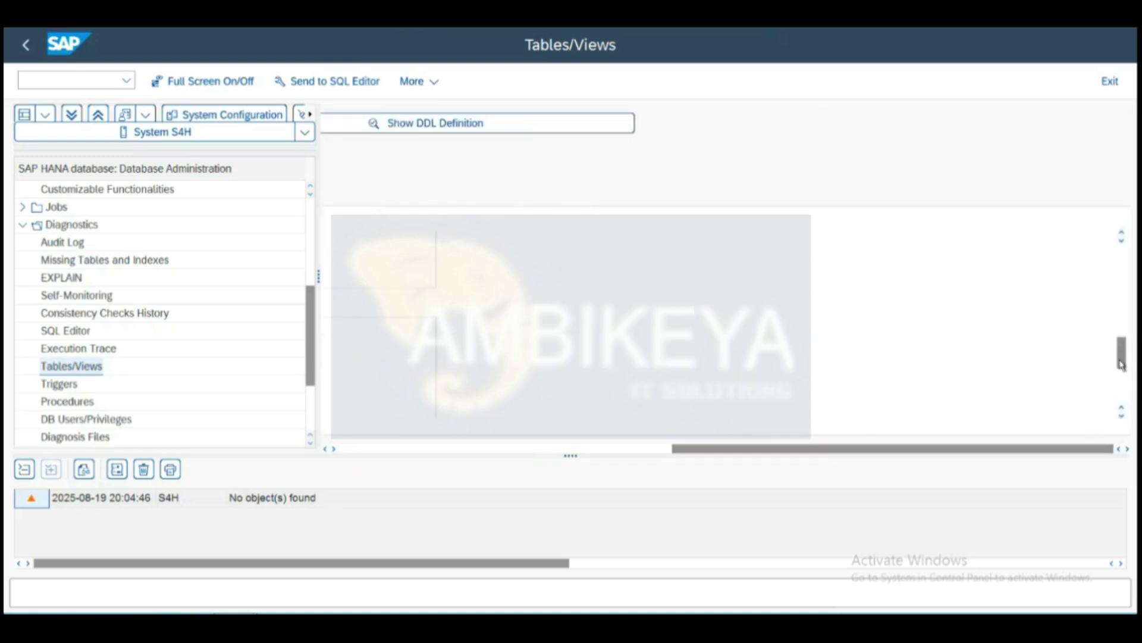
click(648, 451)
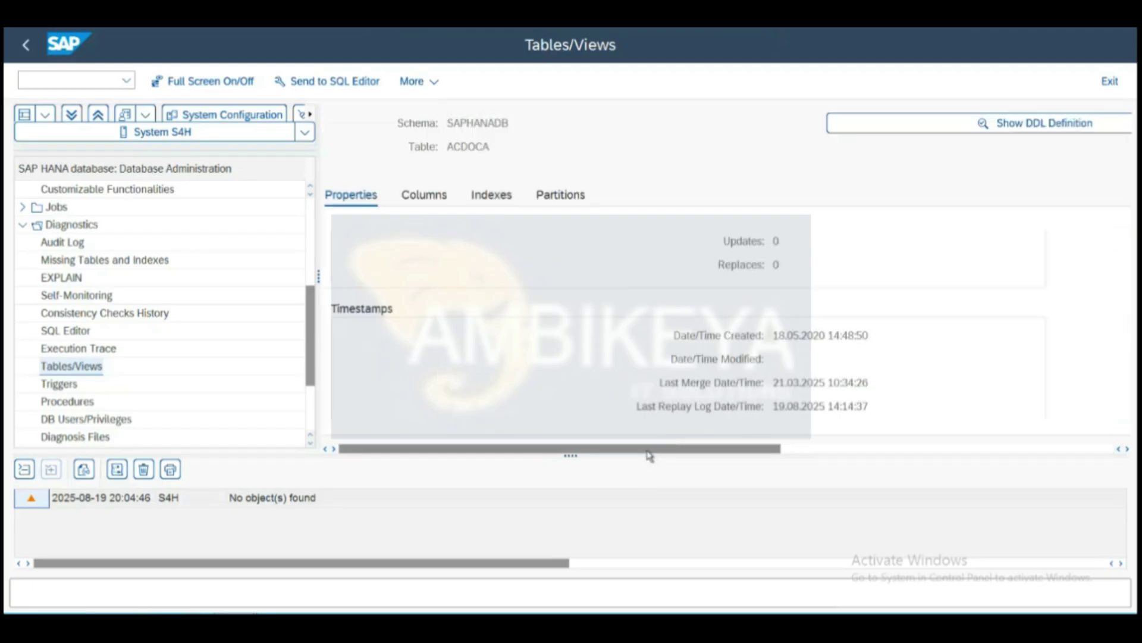
click(801, 450)
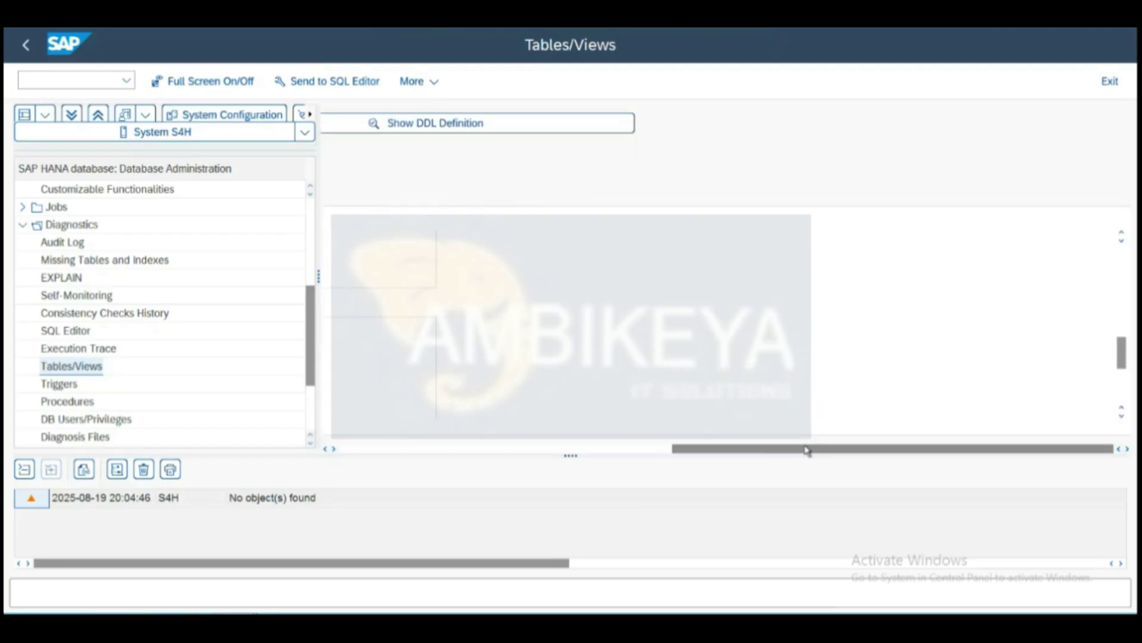
click(1124, 385)
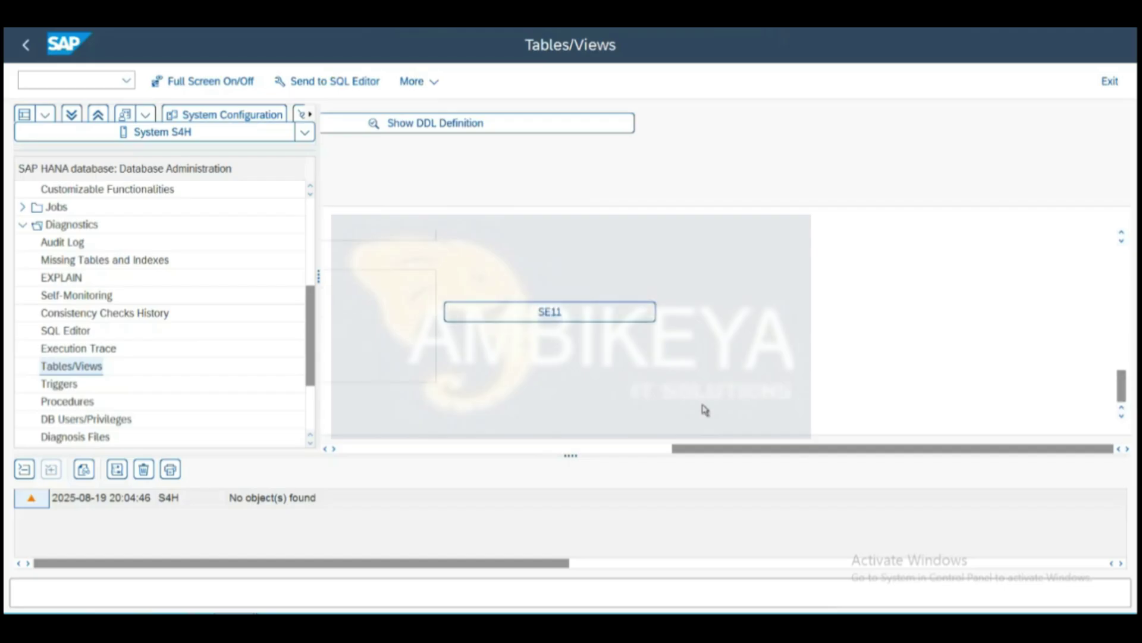
click(659, 451)
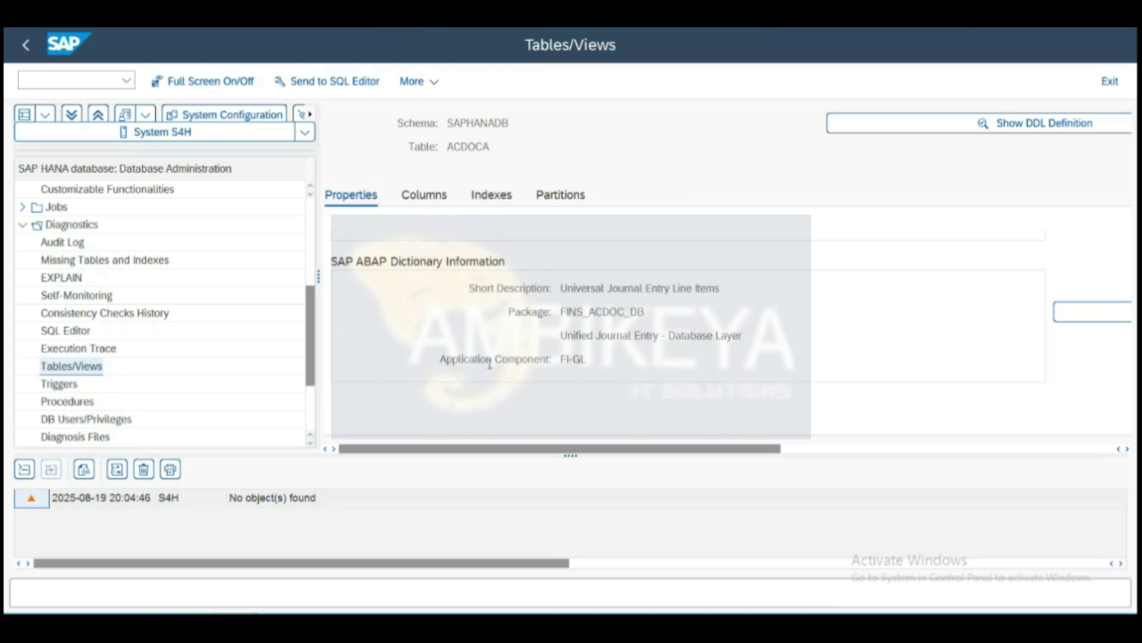
Display the columns of table ACDOCA and examine the entries RCLNT and RBUKRS.
click(438, 198)
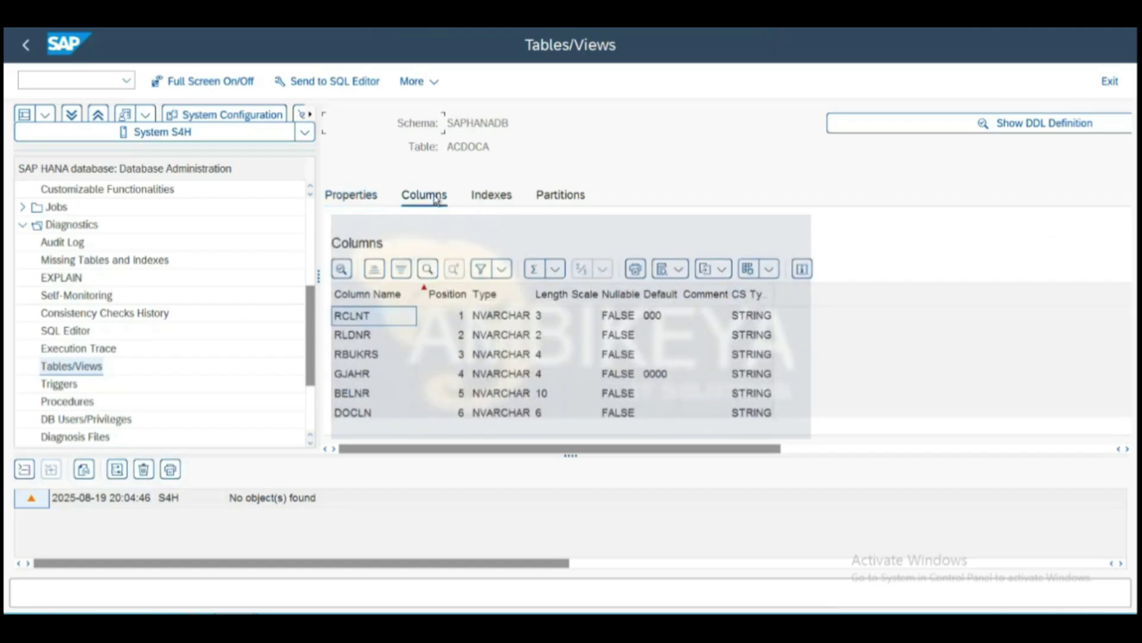
click(387, 342)
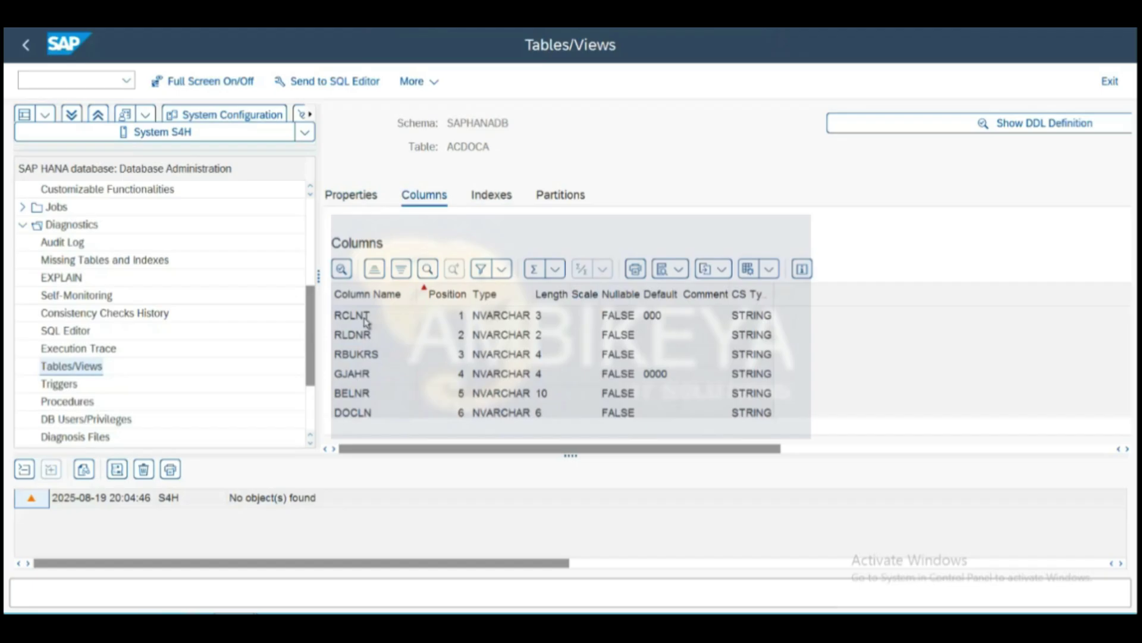
click(367, 322)
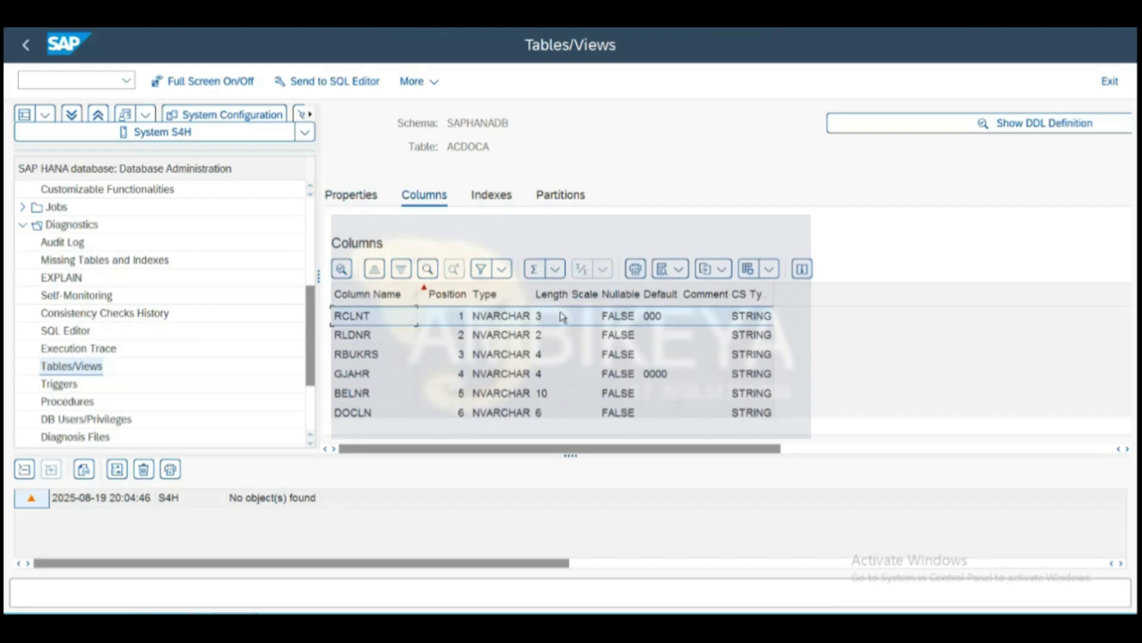
click(364, 357)
Display the indexes and the partitions of table ACDOCA.
click(485, 201)
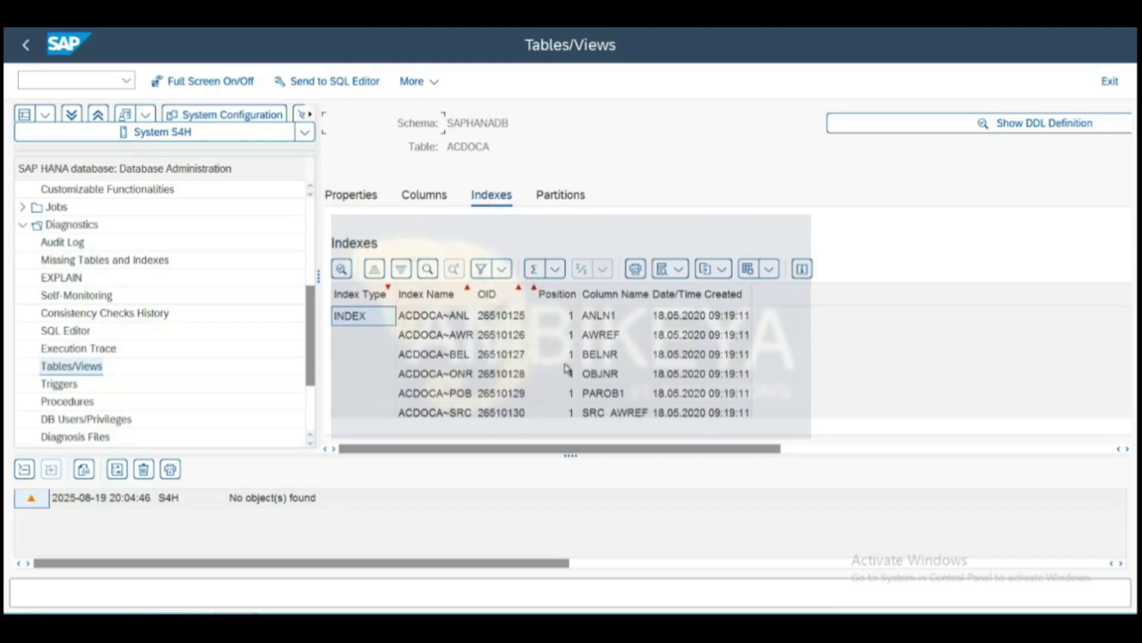
click(566, 197)
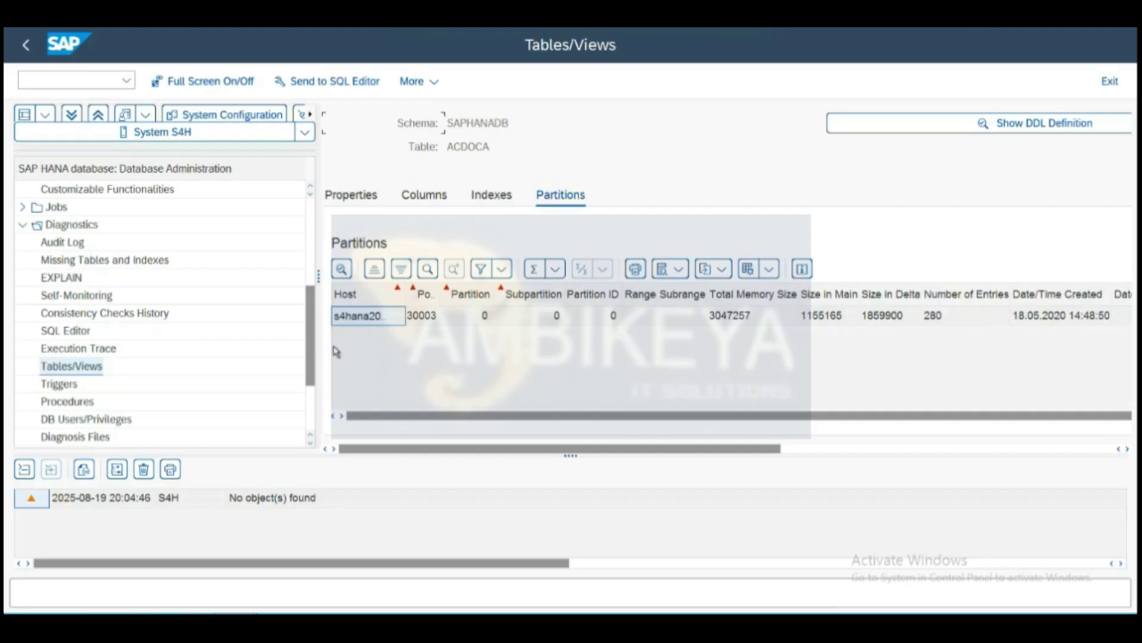
Return to the properties of table ACDOCA and go back up to the General section.
click(358, 203)
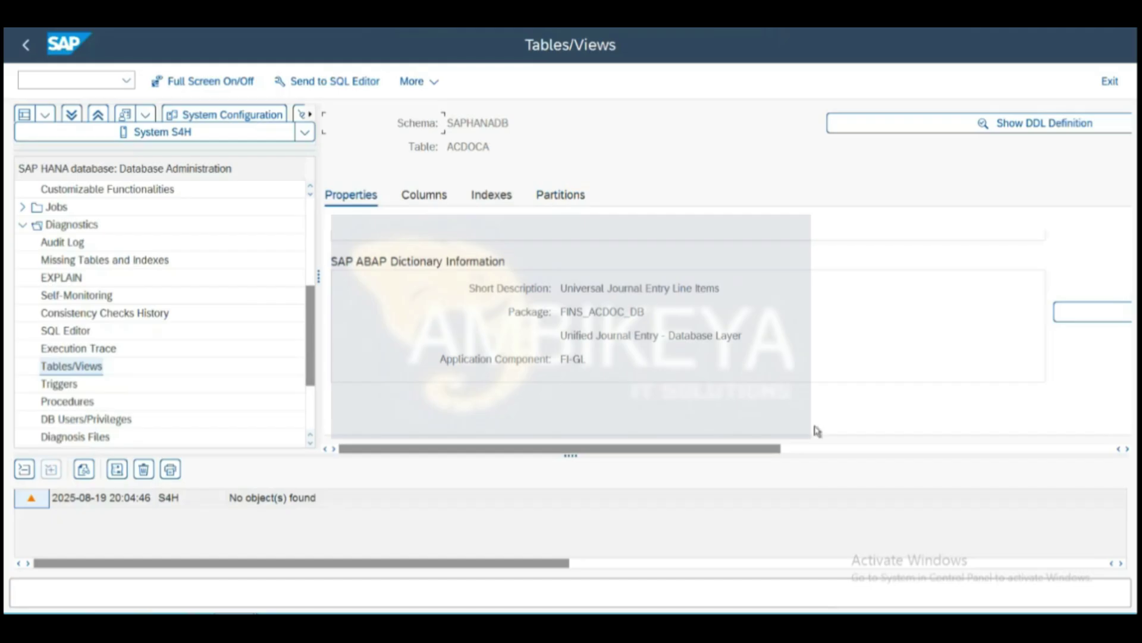
click(809, 450)
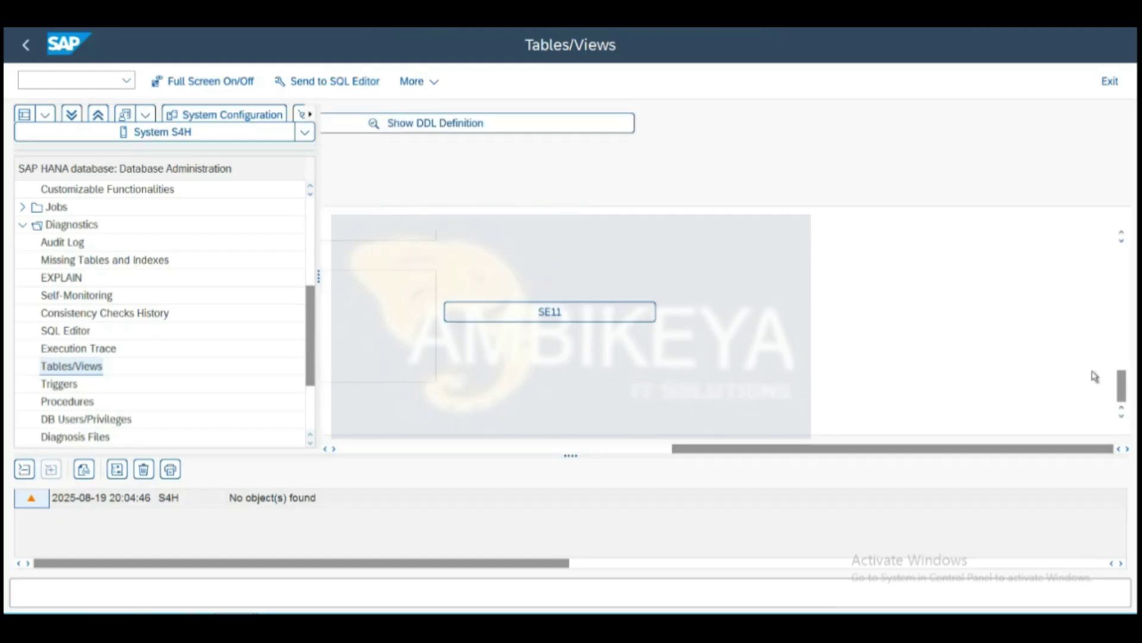
click(1121, 359)
click(1125, 318)
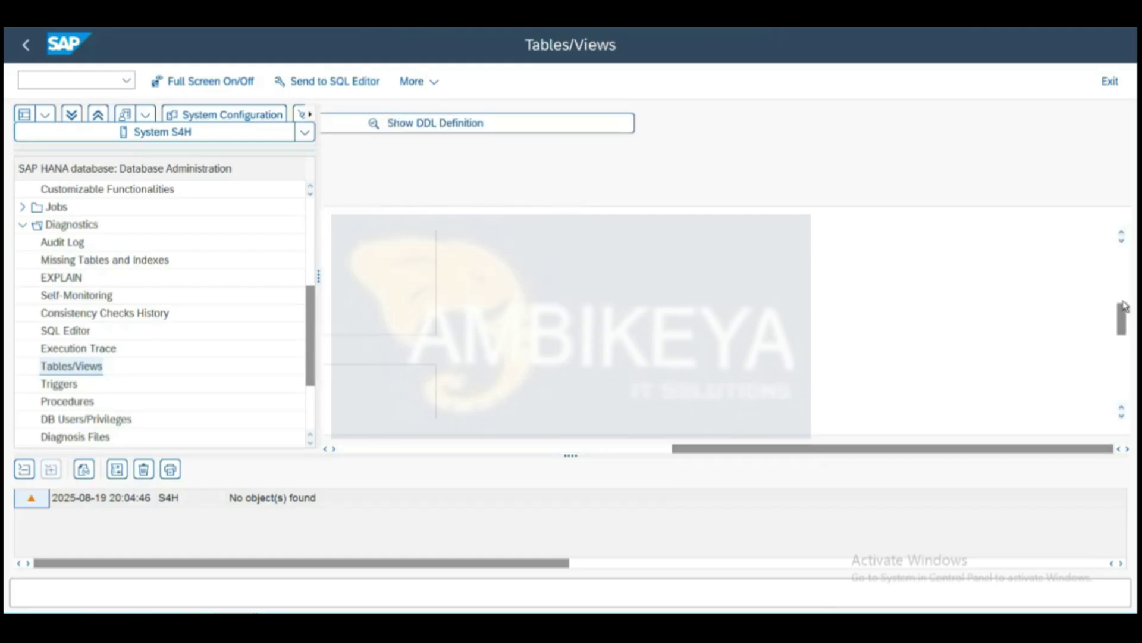
click(1123, 295)
click(1124, 266)
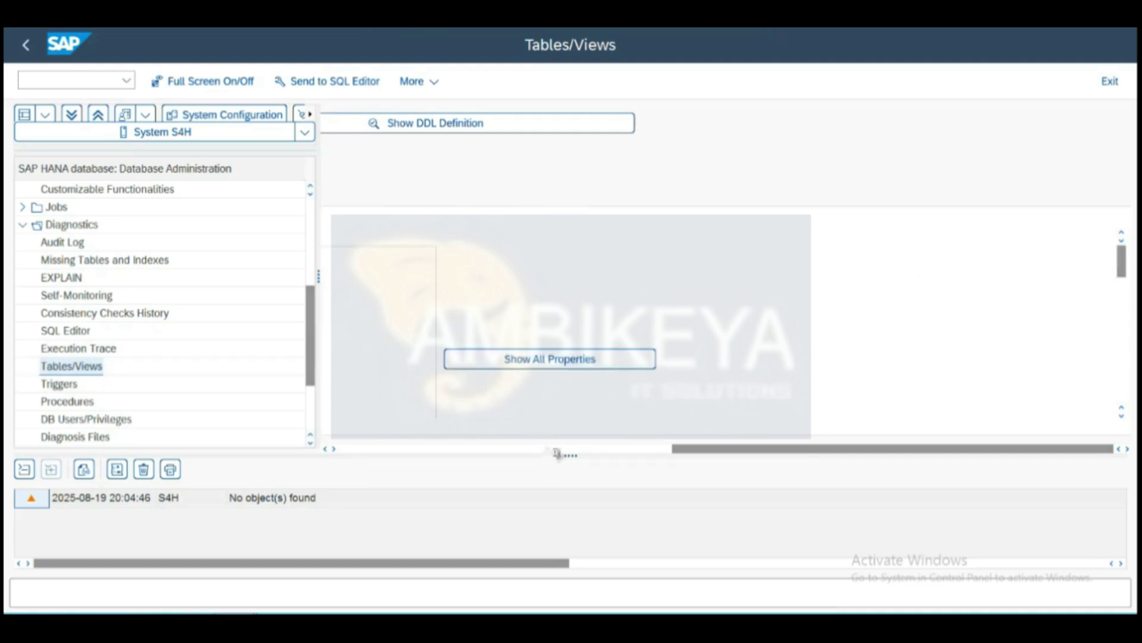
click(557, 449)
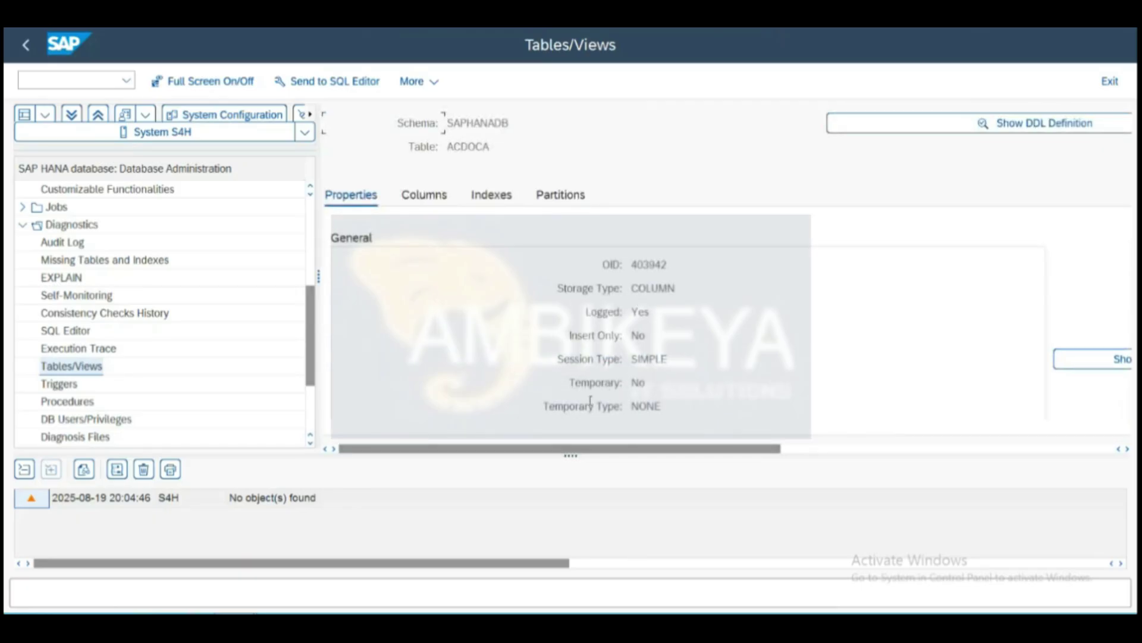
Open the Triggers overview and look through its columns as far as Create Time and down to the last trigger.
click(68, 389)
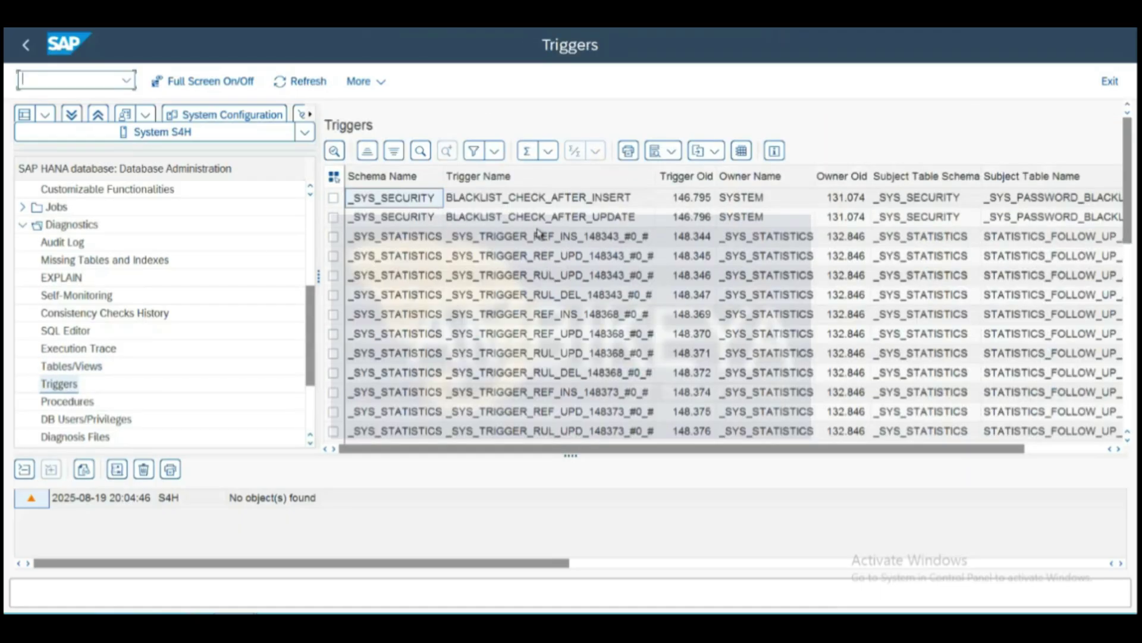
click(548, 291)
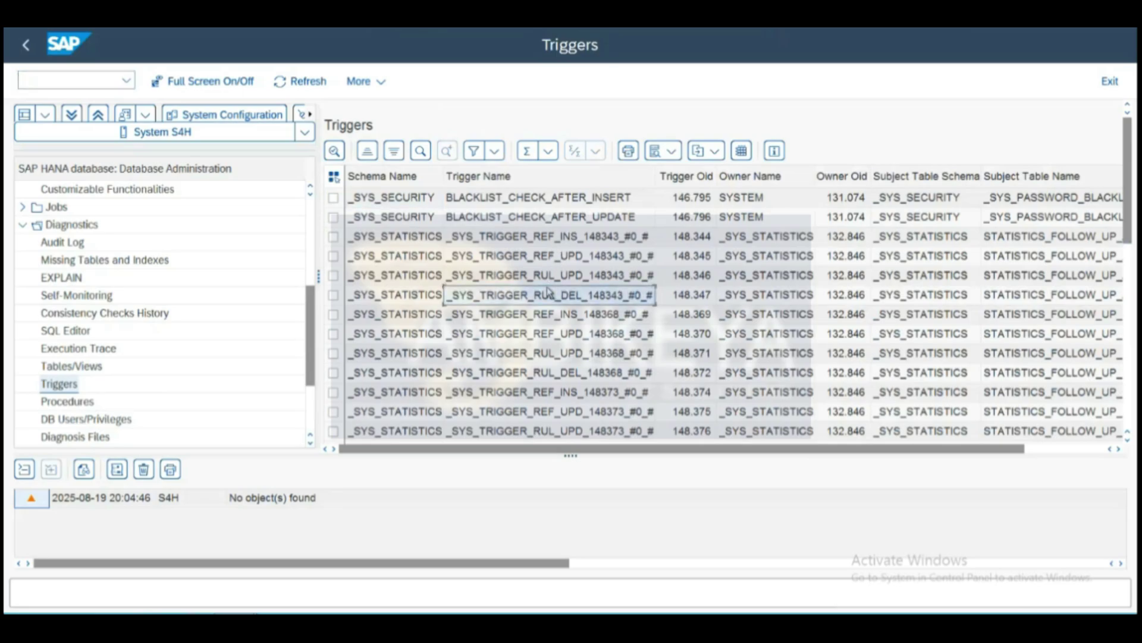
key(Right)
key(Right)
key(Right)
key(Right)
key(Right)
key(Right)
key(Right)
key(Right)
key(Right)
key(Right)
key(Right)
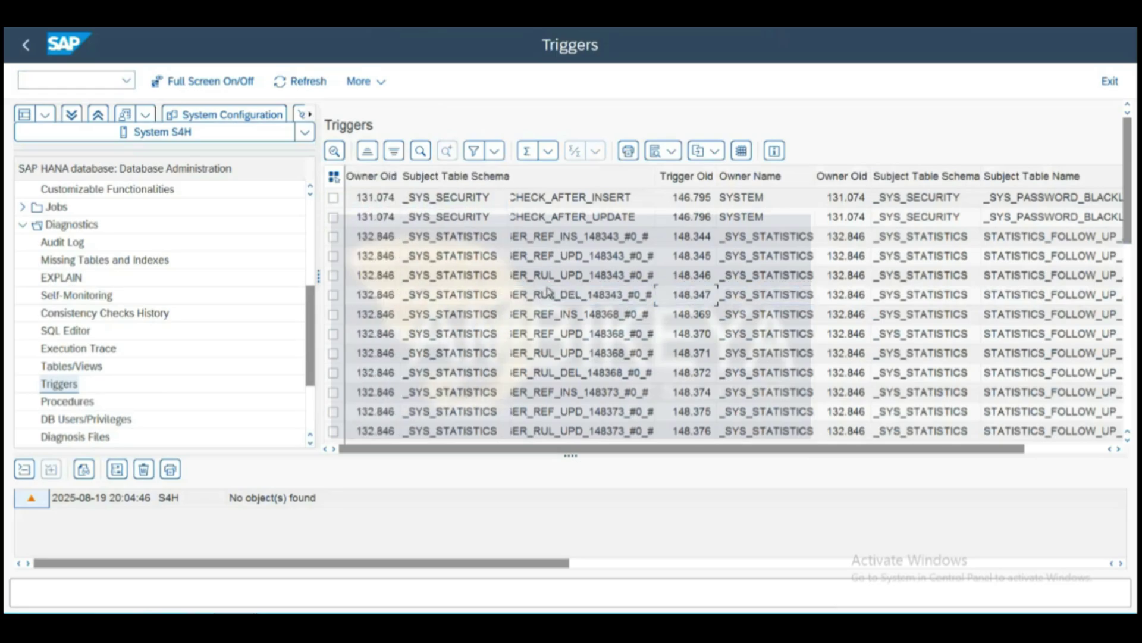
key(Right)
key(Right)
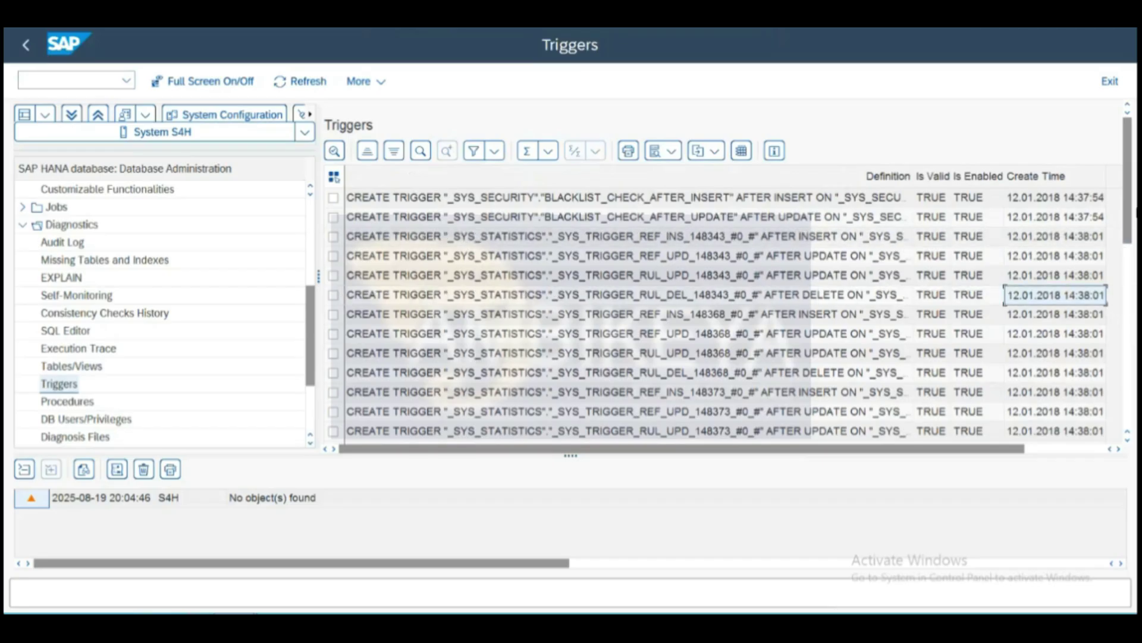
click(1126, 257)
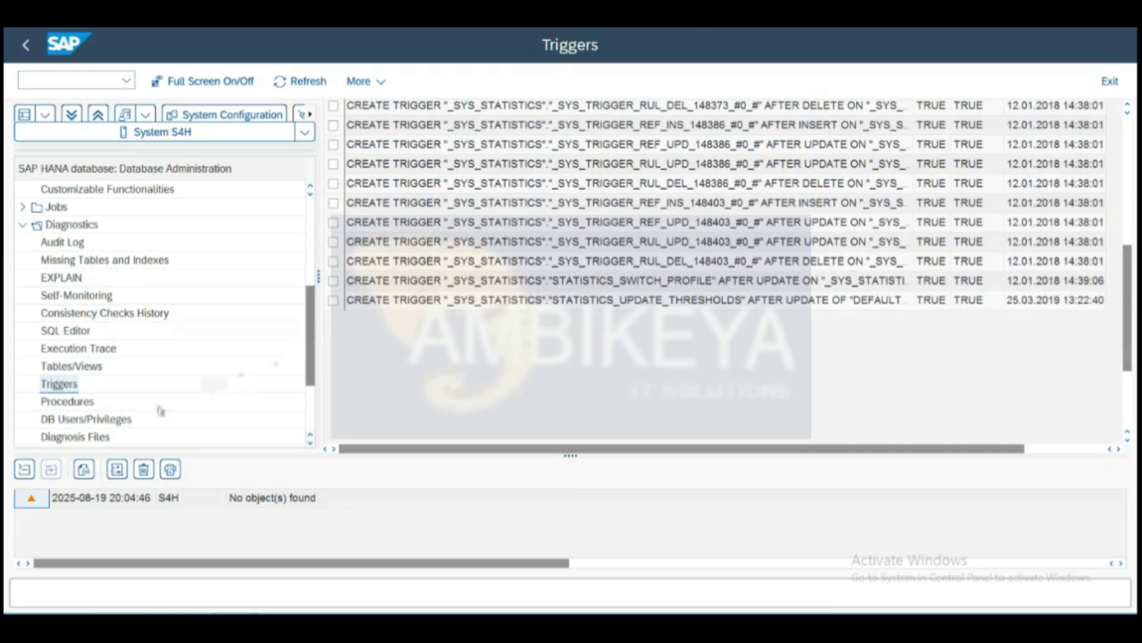
View the Procedures overview and read the privileges of the user SAPHANADB in DB Users/Privileges.
click(67, 401)
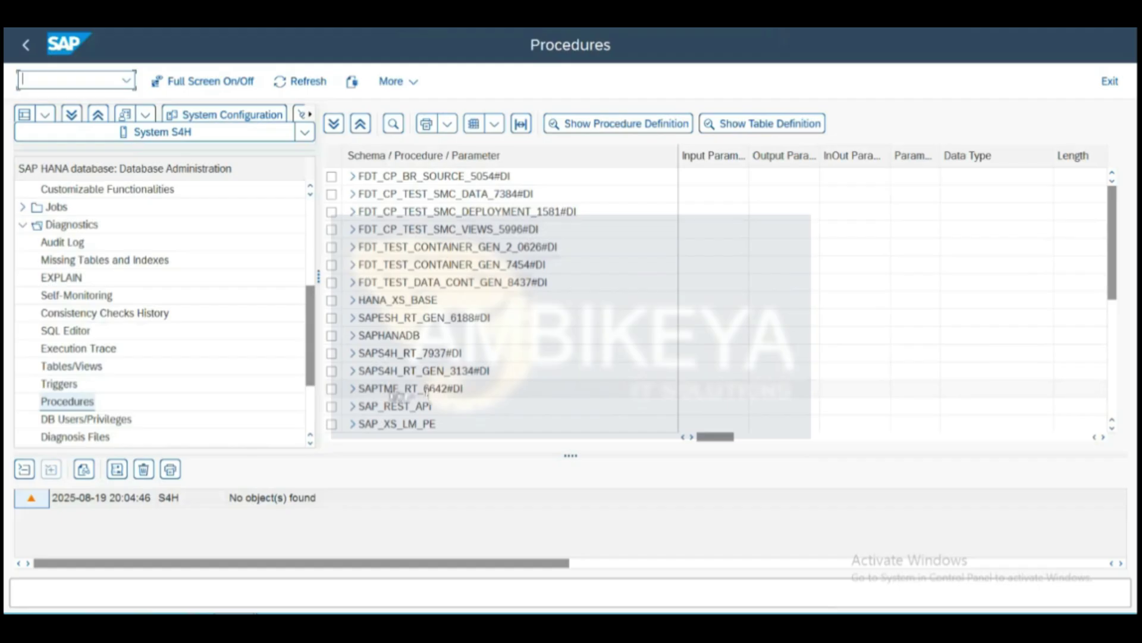
click(90, 420)
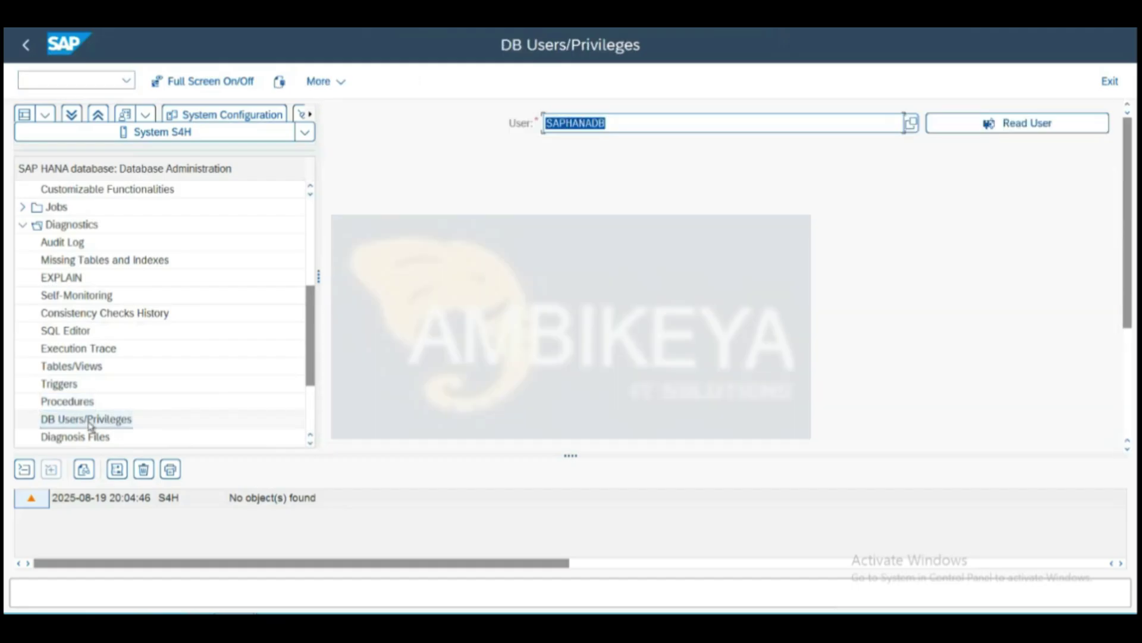
click(973, 127)
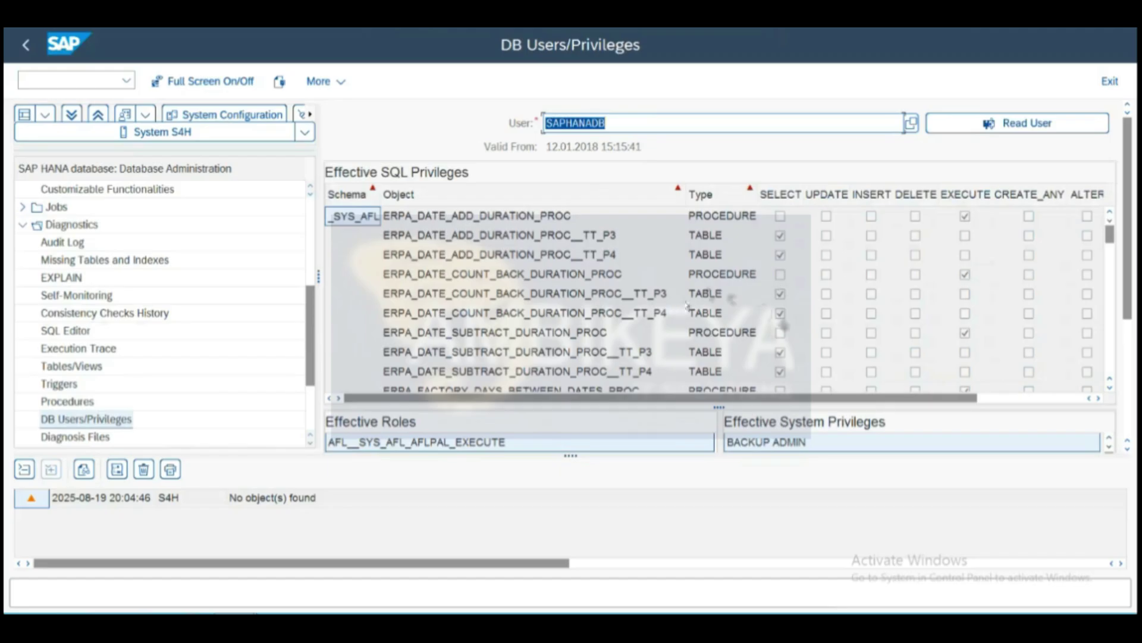
Look through the effective SQL privileges of SAPHANADB down to the _SYS_BI views and select the BIMC_ALL_CUBES_HDI row.
click(1109, 391)
click(1110, 391)
click(1110, 391)
click(1110, 391)
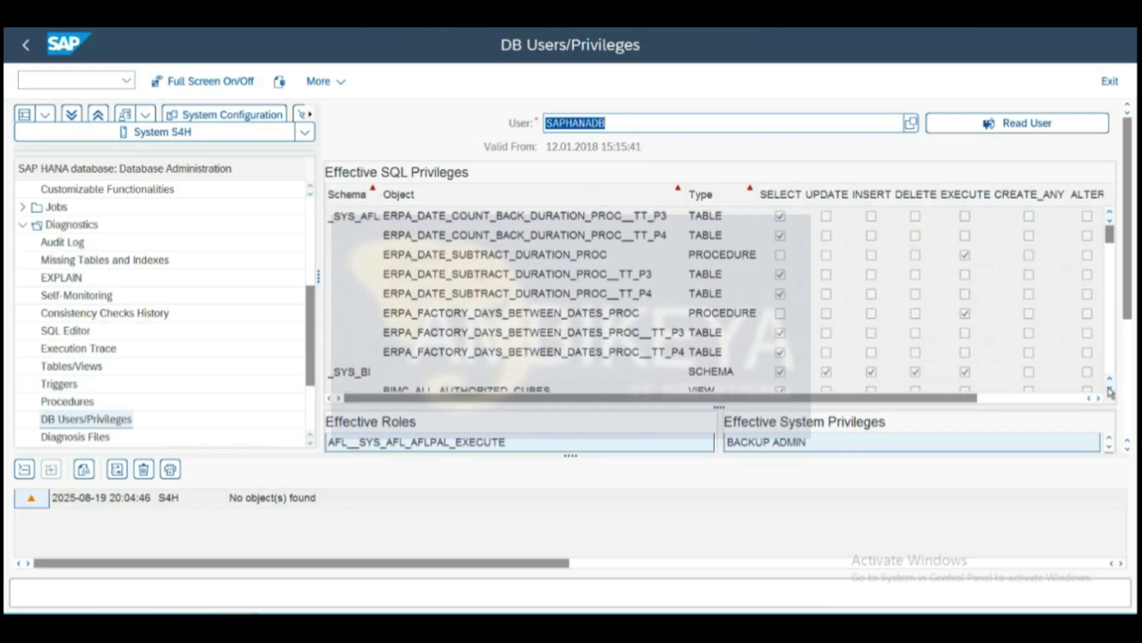
click(1110, 391)
click(1109, 391)
click(1110, 391)
click(1109, 391)
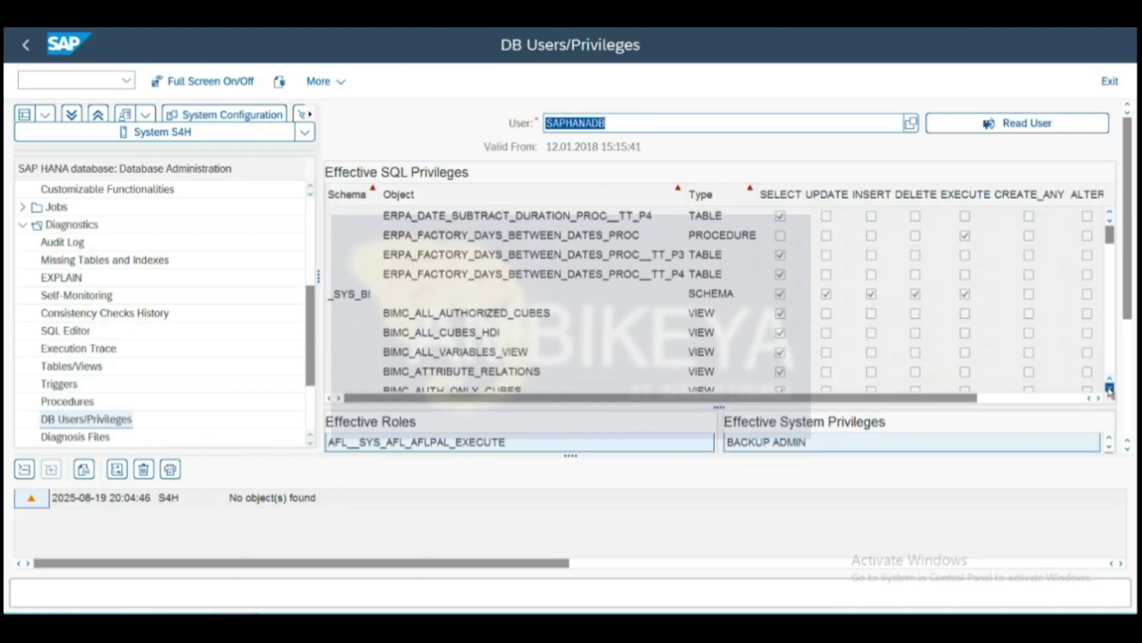
click(1109, 391)
click(1110, 391)
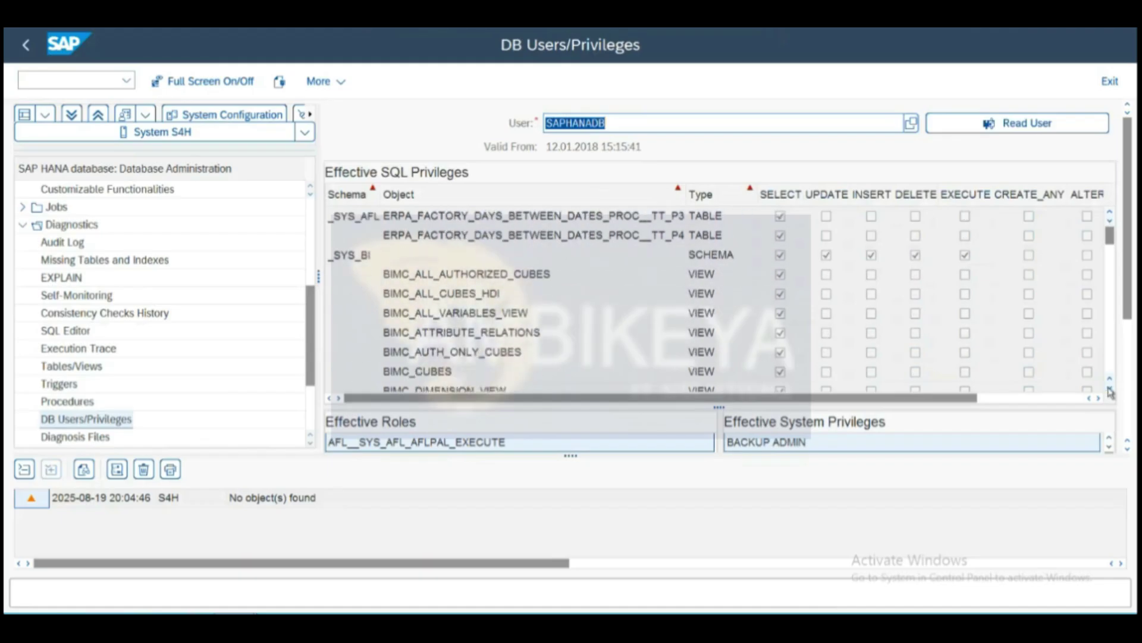
click(828, 296)
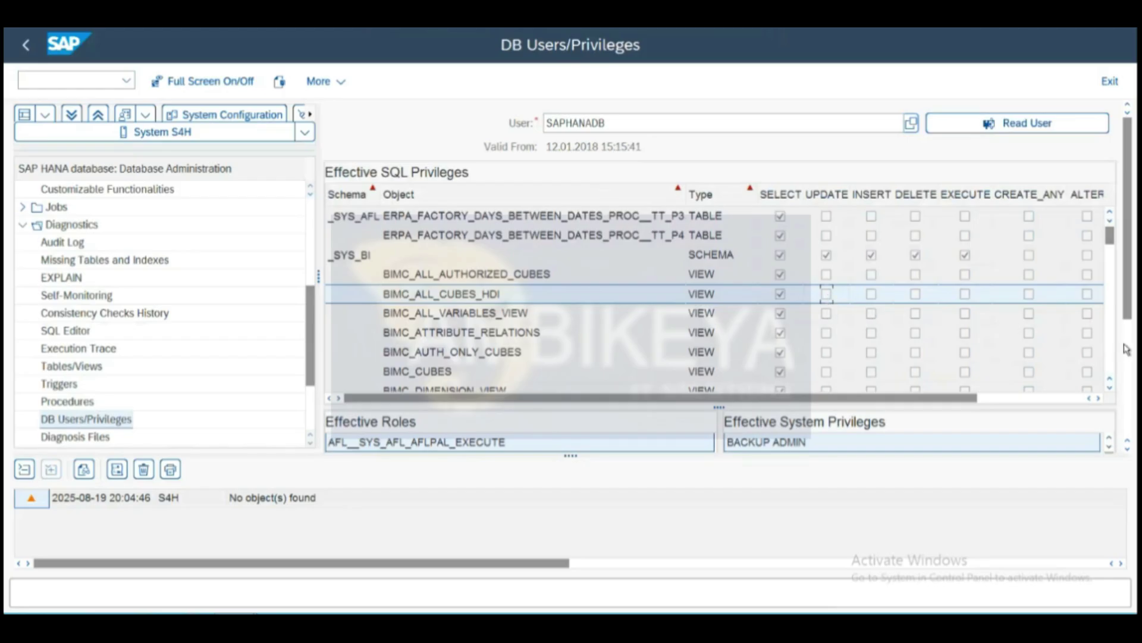
Check the effective roles and system privileges of SAPHANADB and continue through its SQL privileges to the schema _SYS_DI#SAPHANADB.
scroll(1132, 338, down, 3)
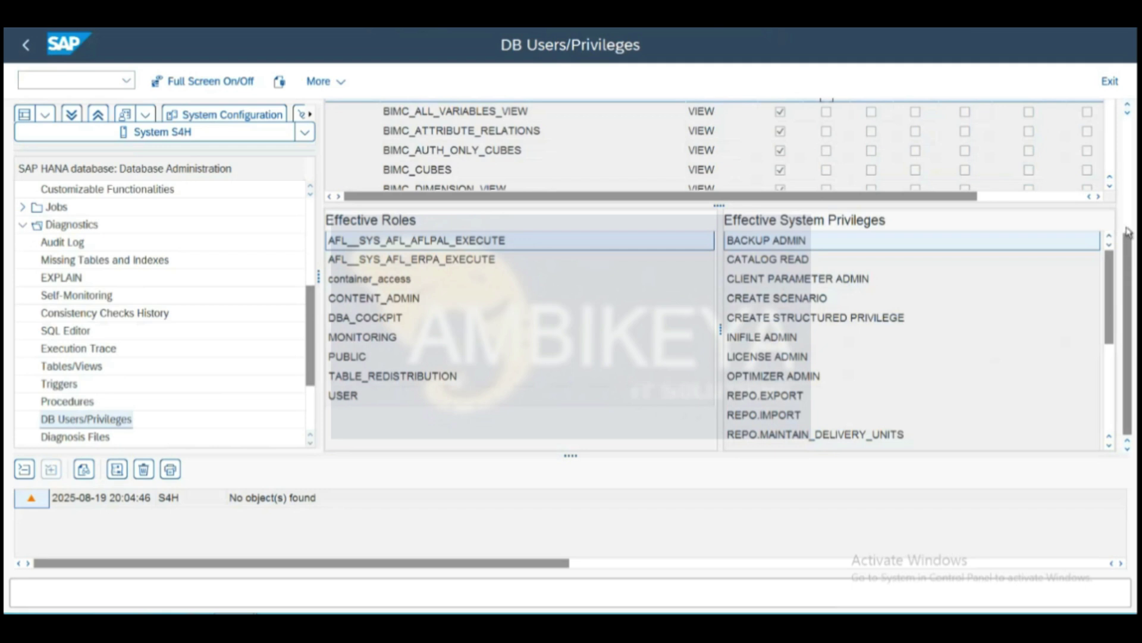
scroll(1128, 232, up, 3)
scroll(1111, 271, down, 10)
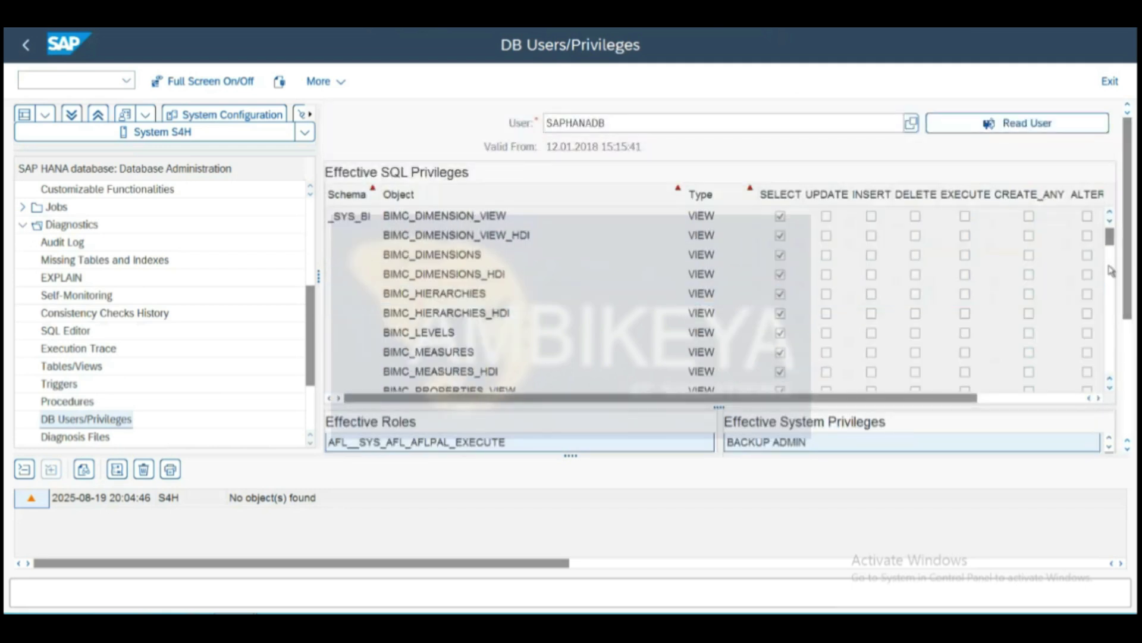
scroll(1111, 270, down, 3)
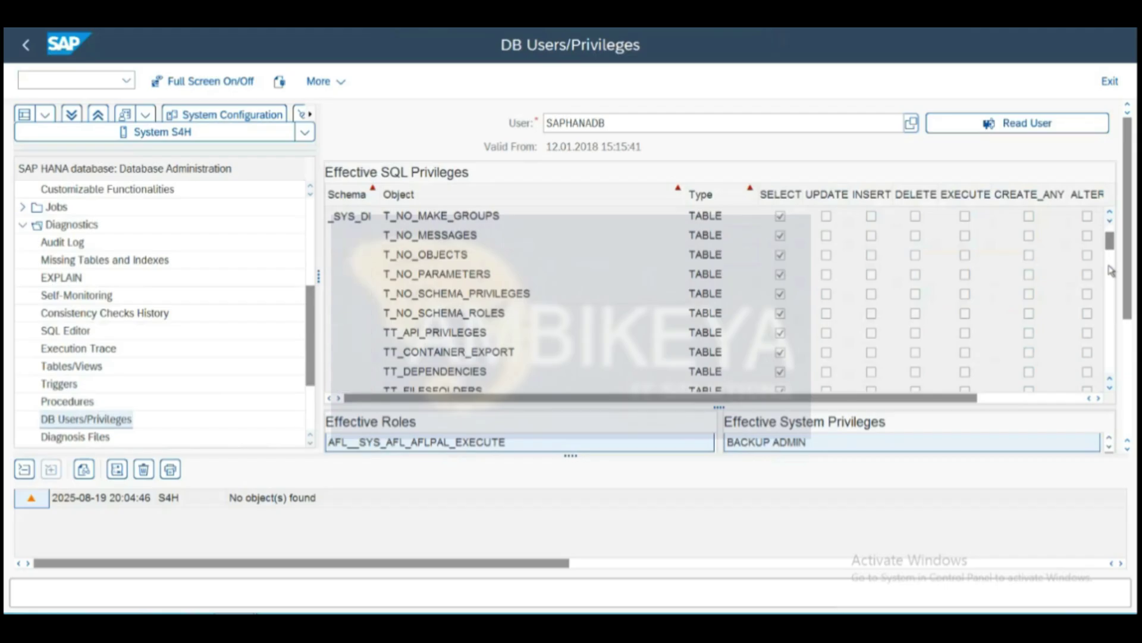
scroll(1111, 284, down, 8)
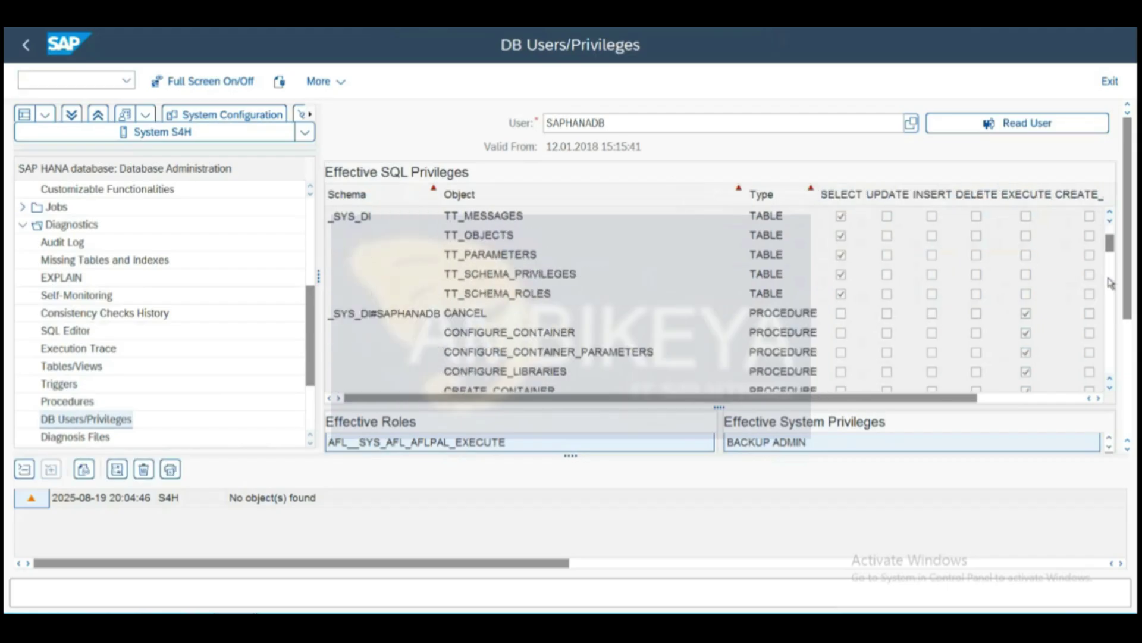
Continue through the effective SQL privileges of SAPHANADB past _SYS_REPO to the TASK views of the schema _SYS_TASK.
scroll(1111, 284, down, 5)
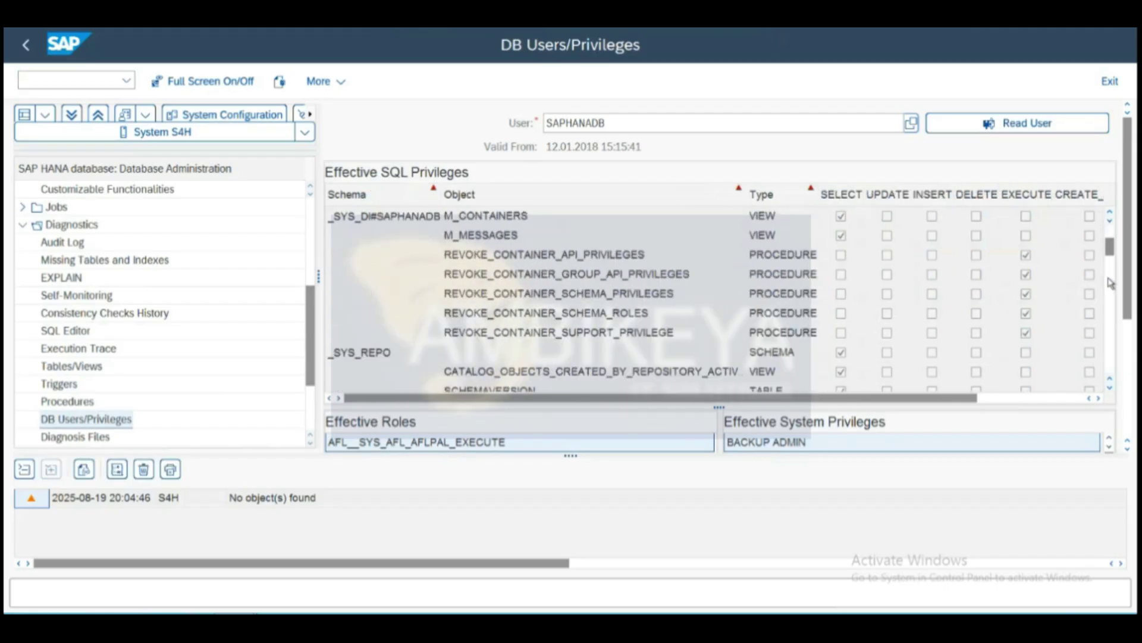
scroll(1111, 283, down, 10)
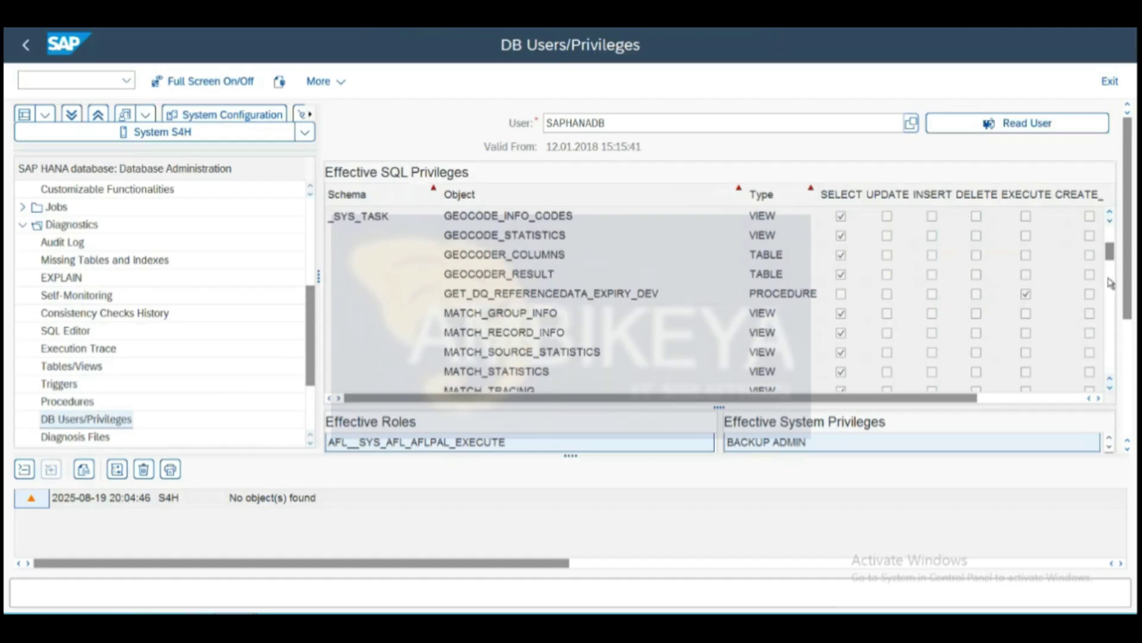
scroll(1111, 304, down, 10)
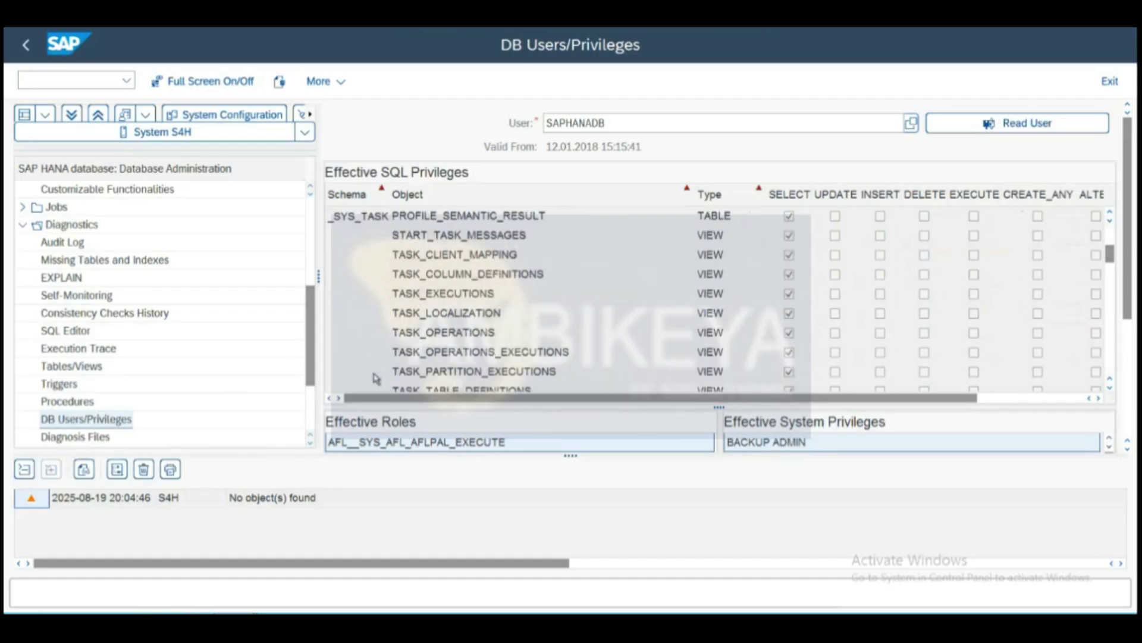
Open the Diagnosis Files overview and look through the trace files from indexserver_s4hana2020.30003.035.trc down to indexserver_s4hana2020.30003.unloads.033.trc.
click(106, 438)
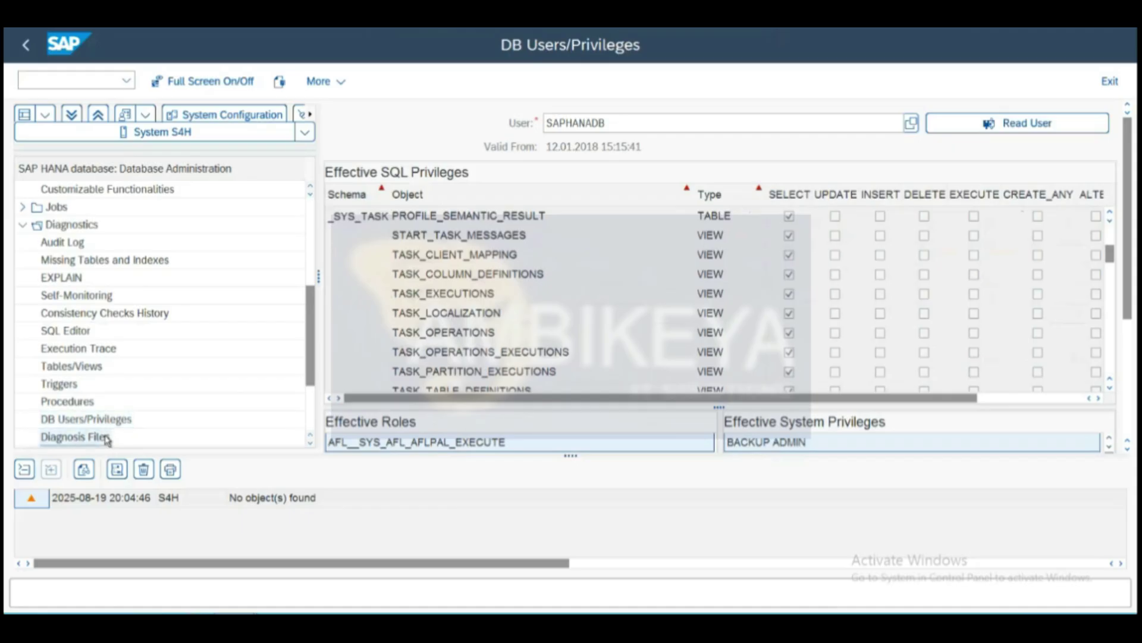
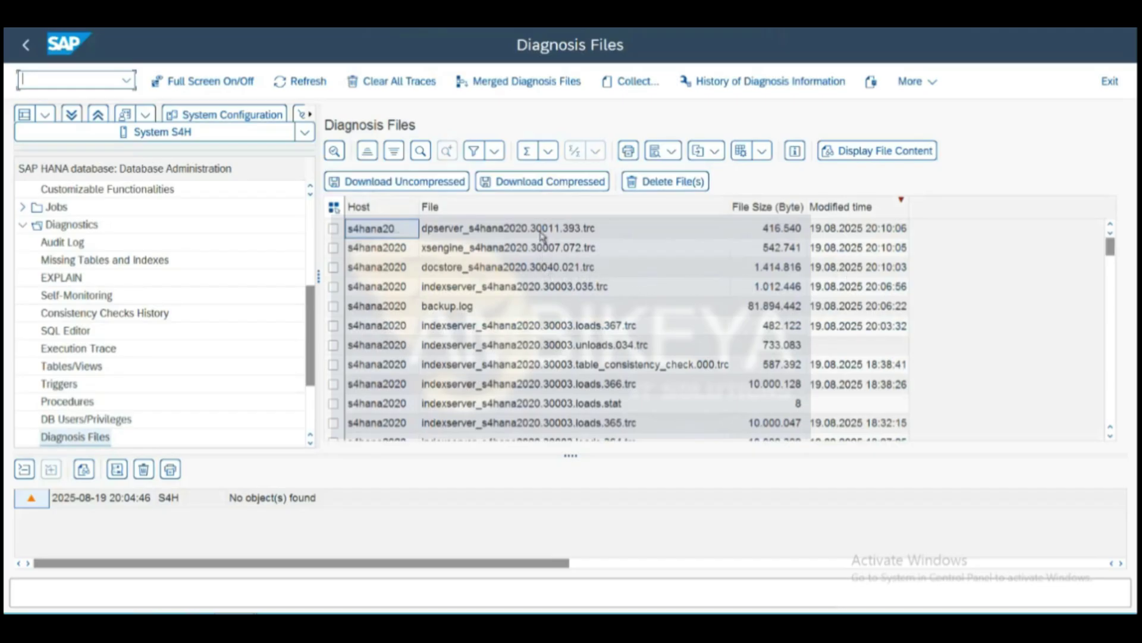
click(570, 286)
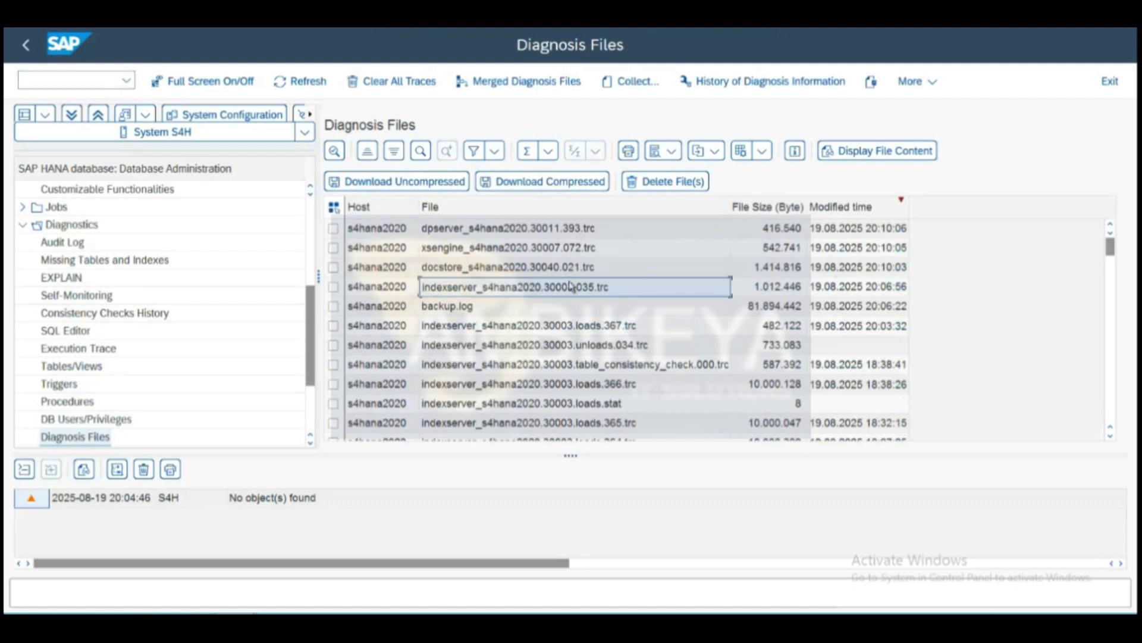
key(Down)
key(Down)
key(Down)
key(Down)
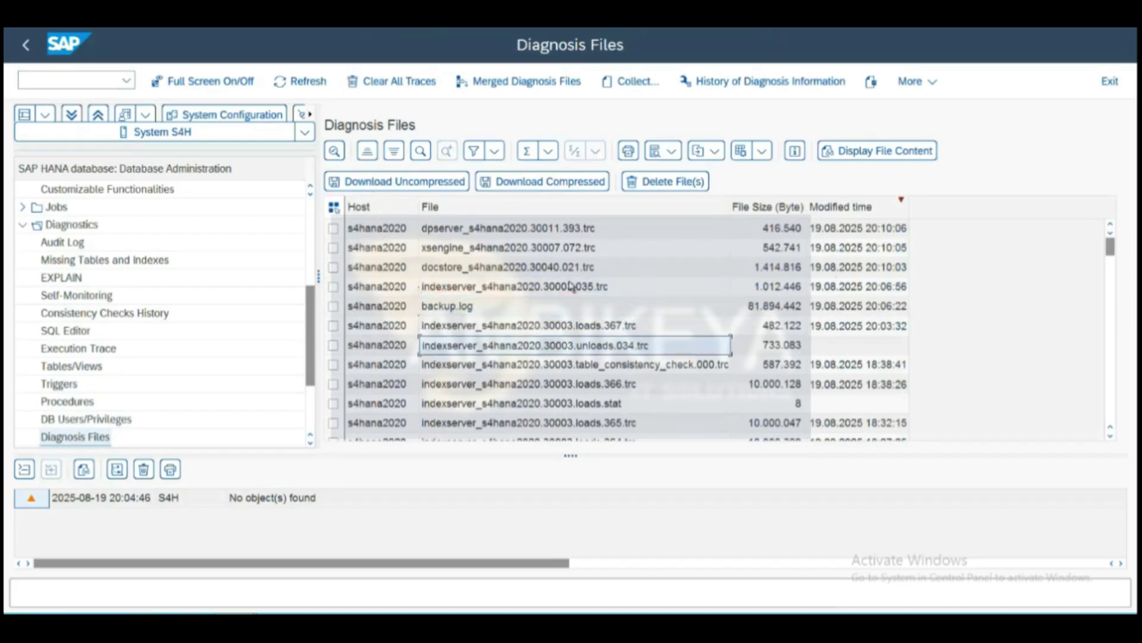
key(Down)
key(Down)
key(Down)
key(Down)
key(Down)
key(Down)
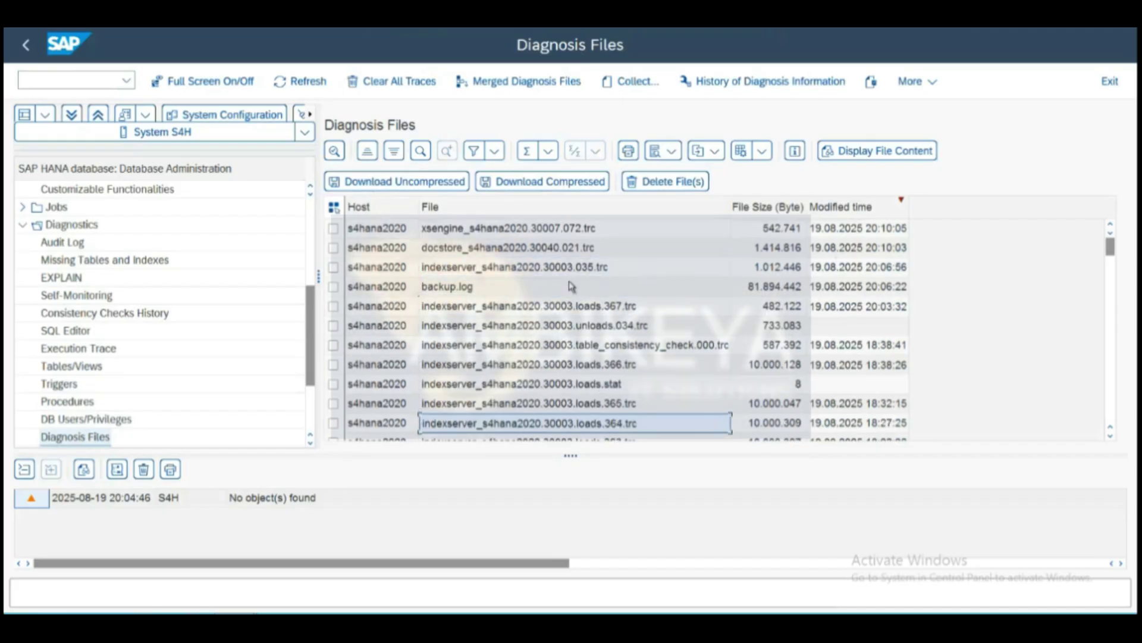
key(Down)
key(Down)
key(Down)
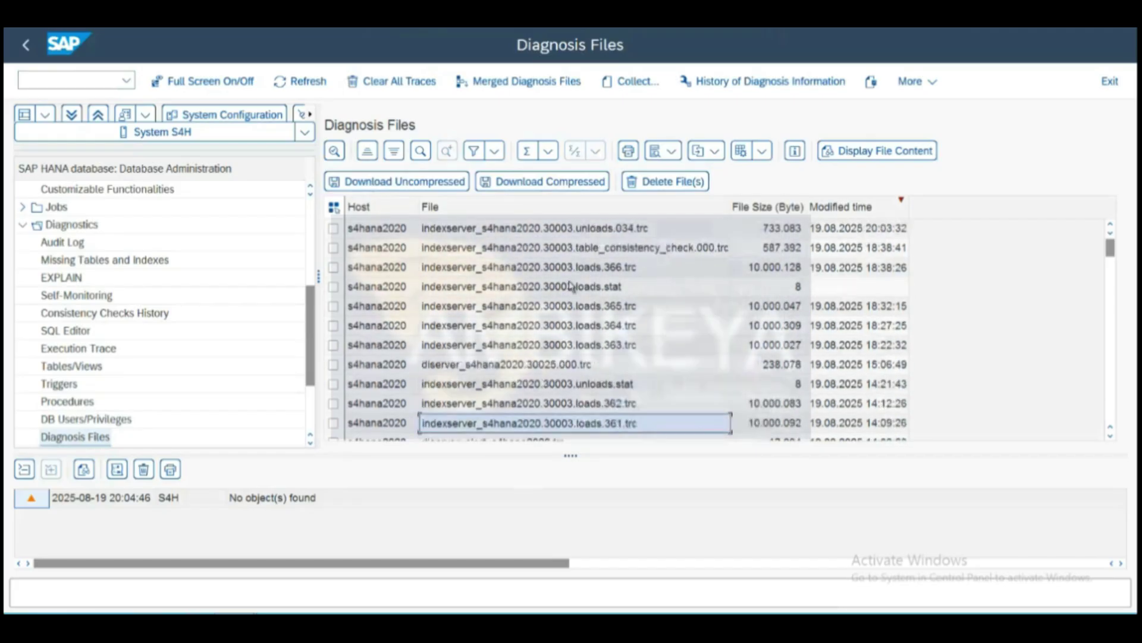
key(Down)
key(Down)
key(Down)
key(Down)
key(Down)
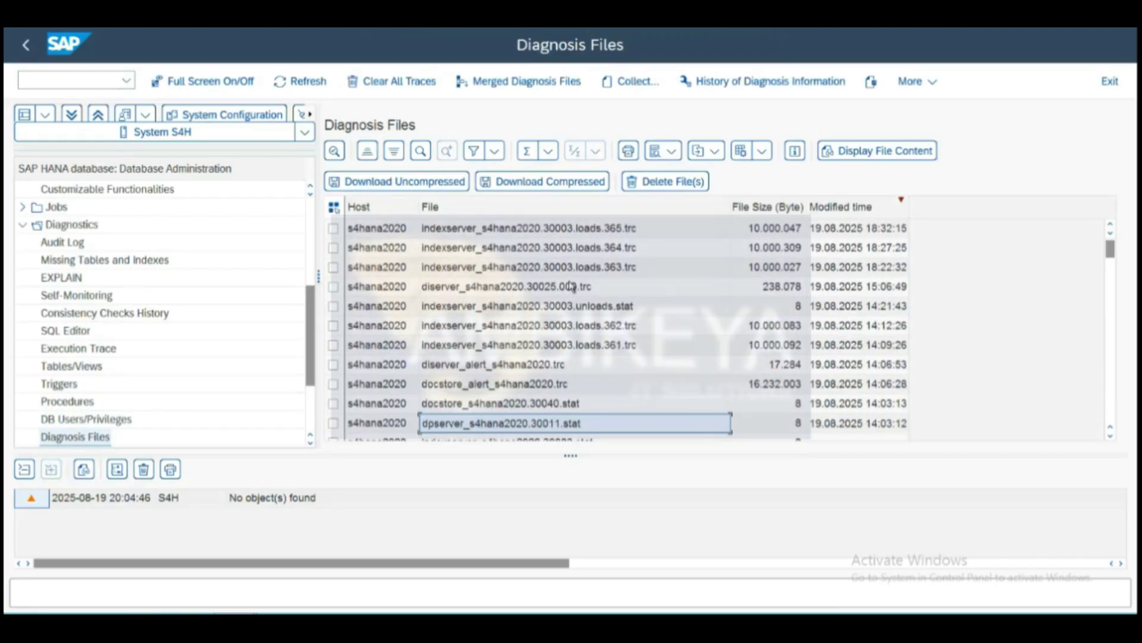
key(Down)
key(Down)
key(Down)
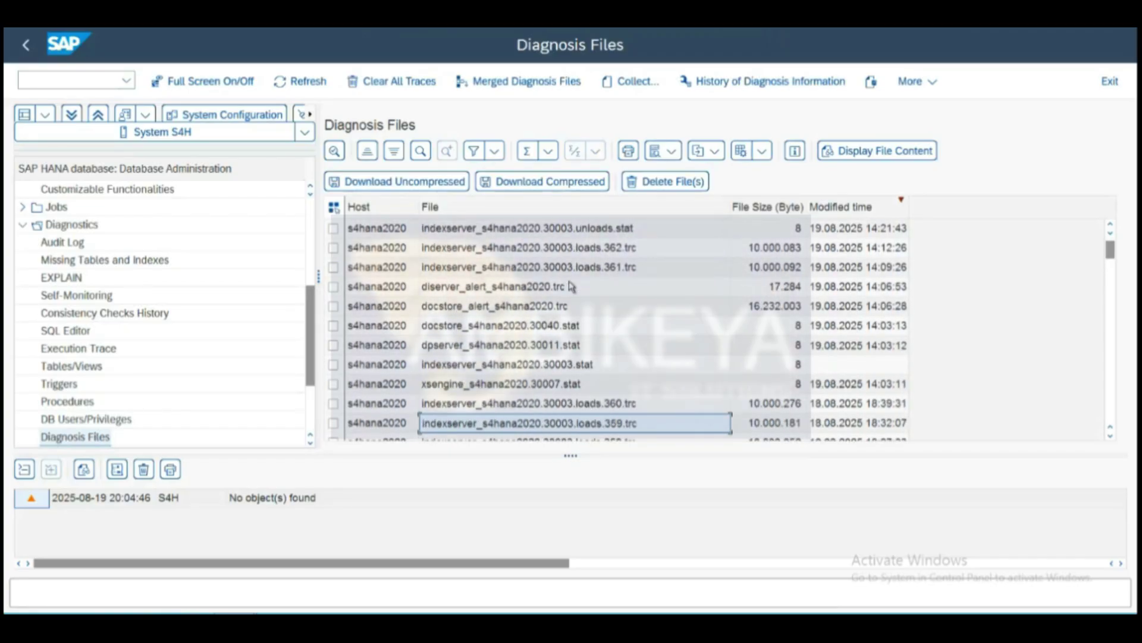
key(Down)
key(Down)
key(Down)
key(Down)
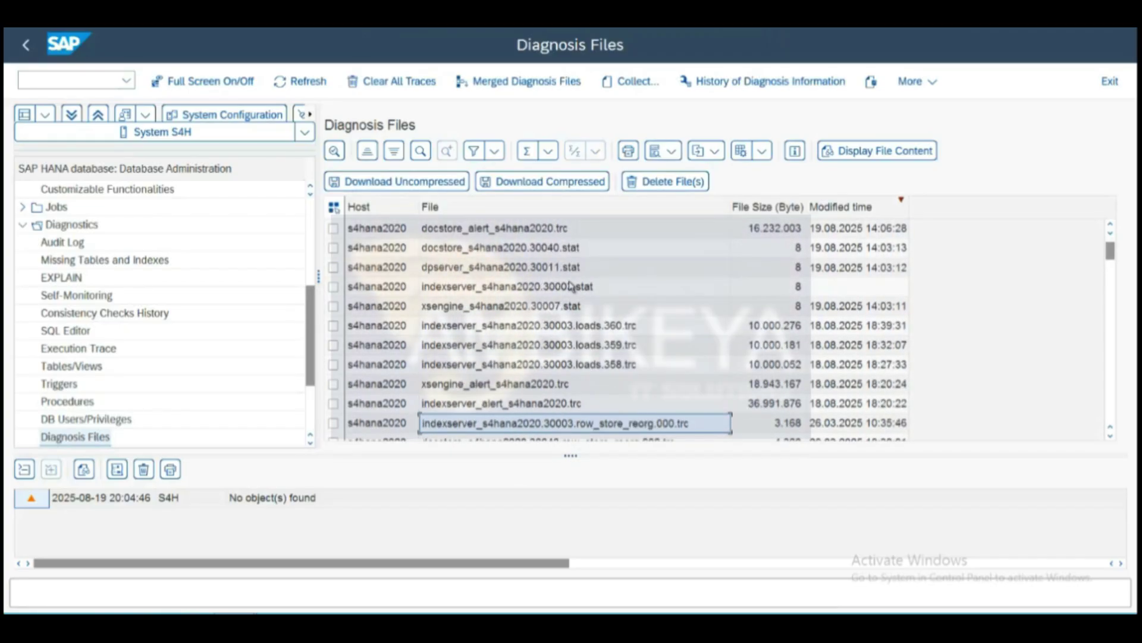
key(Down)
key(Down)
key(Down)
key(Down)
key(Down)
key(Down)
key(Down)
key(Down)
key(Down)
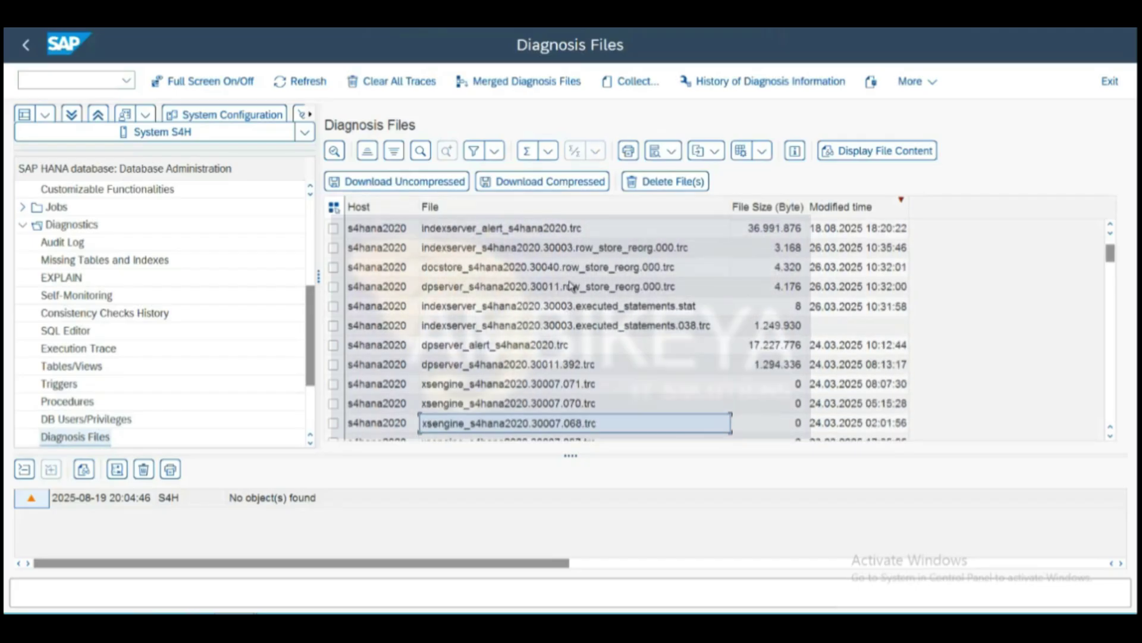
key(Down)
key(Down)
key(Down)
key(Down)
key(Down)
key(Down)
key(Down)
key(Down)
key(Down)
key(Down)
key(Down)
key(Down)
key(Down)
key(Down)
key(Down)
key(Down)
key(Down)
key(Down)
key(Down)
key(Down)
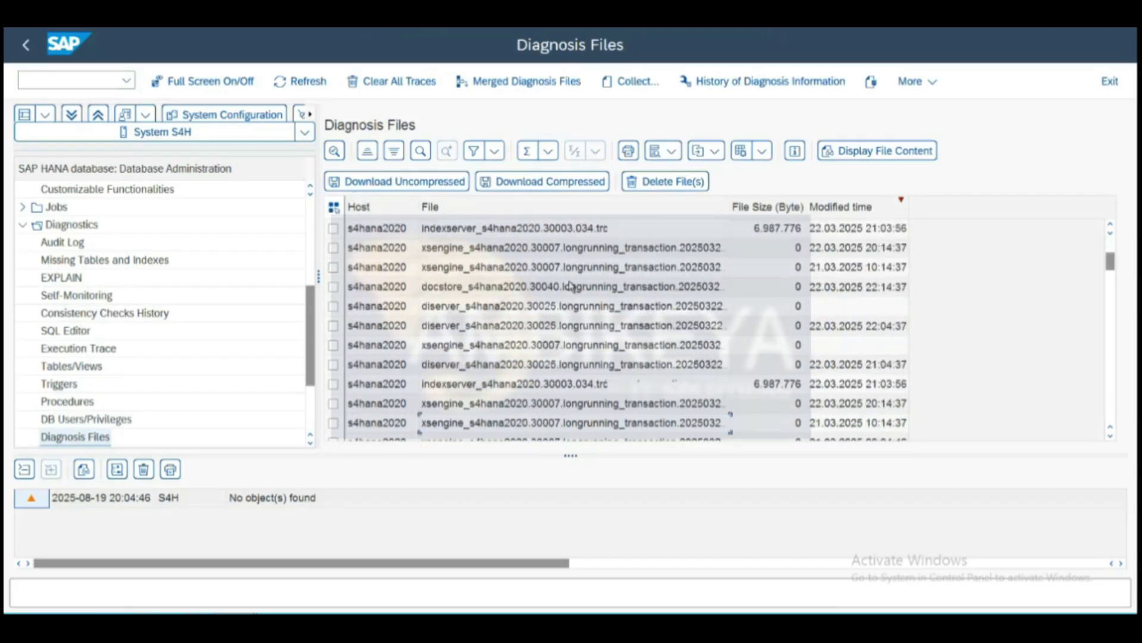
key(Down)
key(Down)
key(Down)
key(Down)
key(Down)
key(Down)
key(Down)
key(Down)
key(Down)
key(Down)
key(Down)
key(Down)
key(Down)
key(Down)
key(Down)
key(Down)
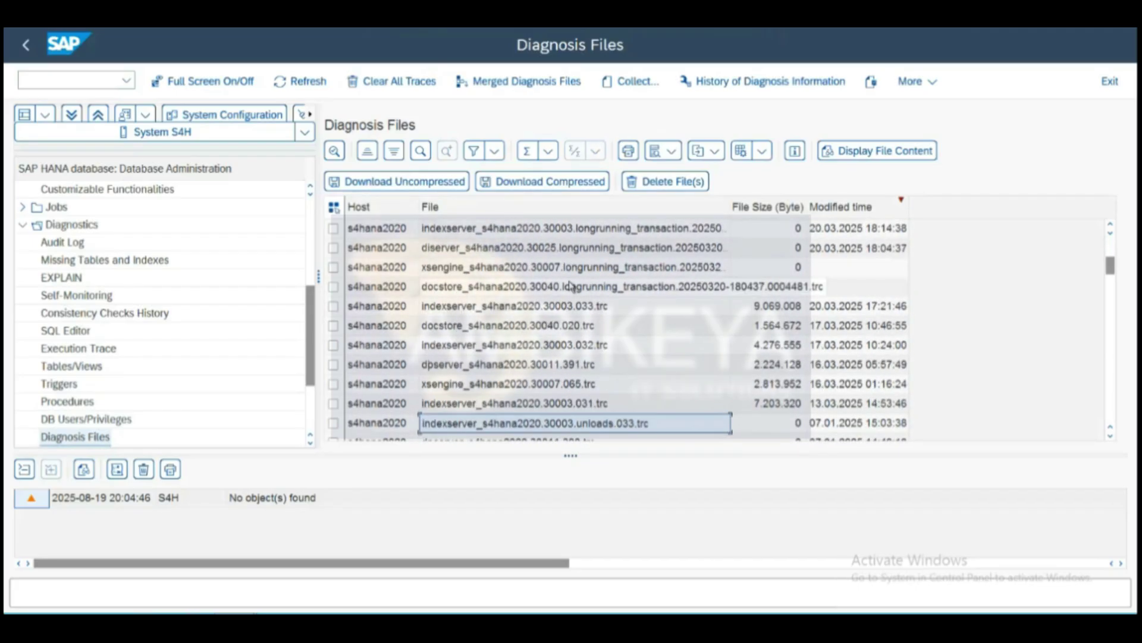
Go back up to the long-running transaction traces and delete the xsengine trace file modified on 20.03.2025 at 23:24:37.
key(Up)
key(Up)
key(Up)
key(Up)
key(Up)
key(Up)
key(Up)
key(Up)
key(Up)
key(Up)
key(Up)
key(Up)
key(Up)
key(Up)
key(Up)
key(Up)
key(Up)
key(Up)
key(Up)
key(Up)
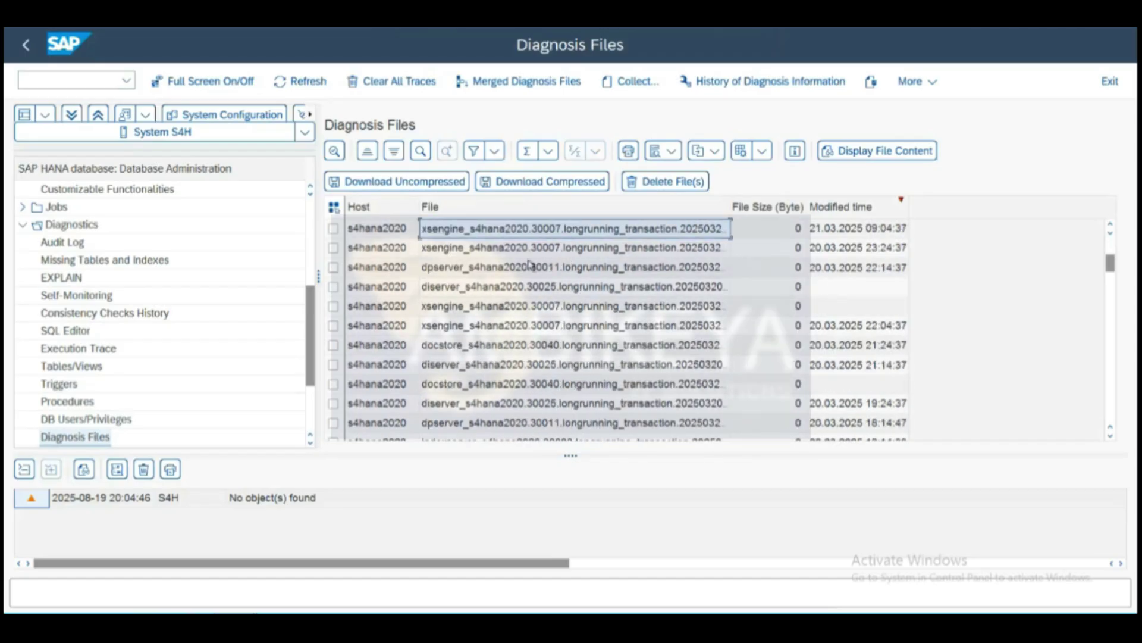
click(333, 228)
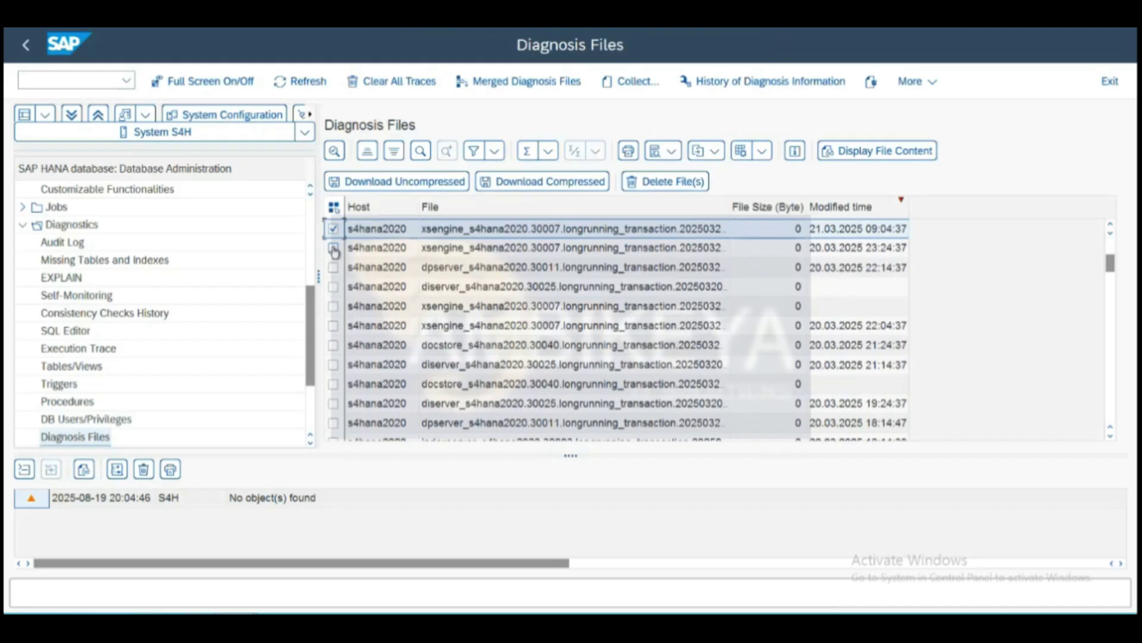
click(333, 249)
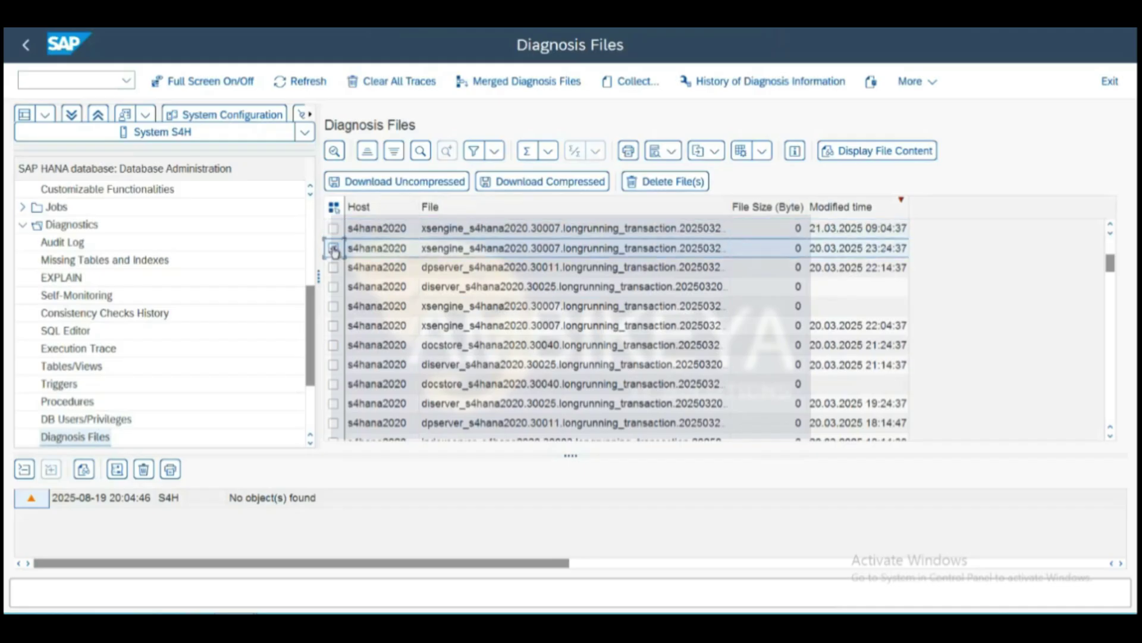
click(657, 180)
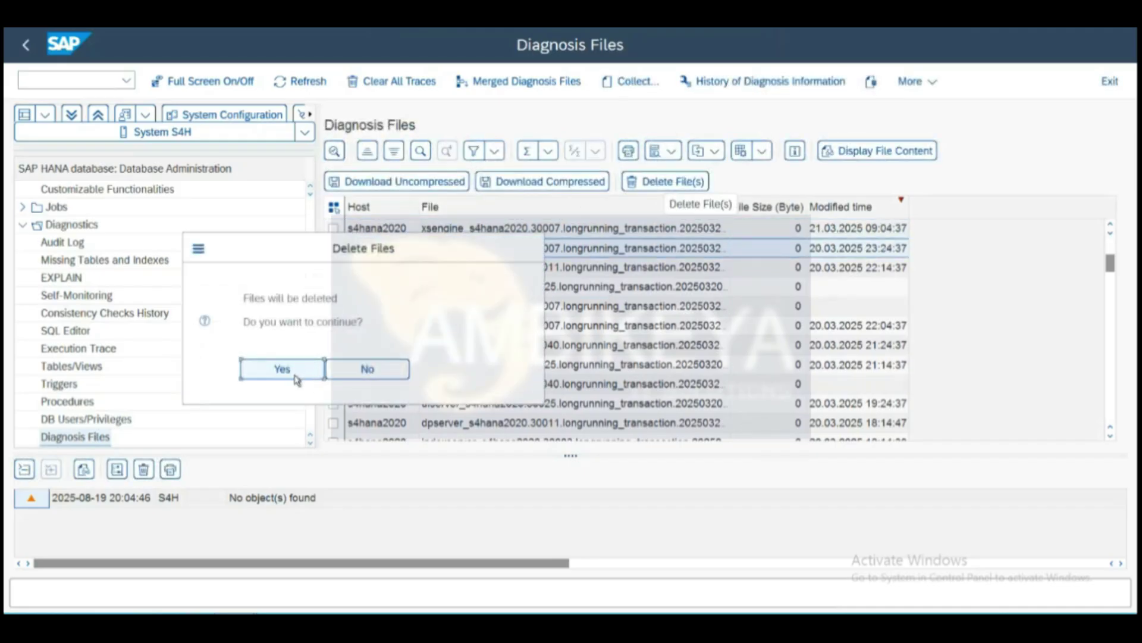
click(294, 370)
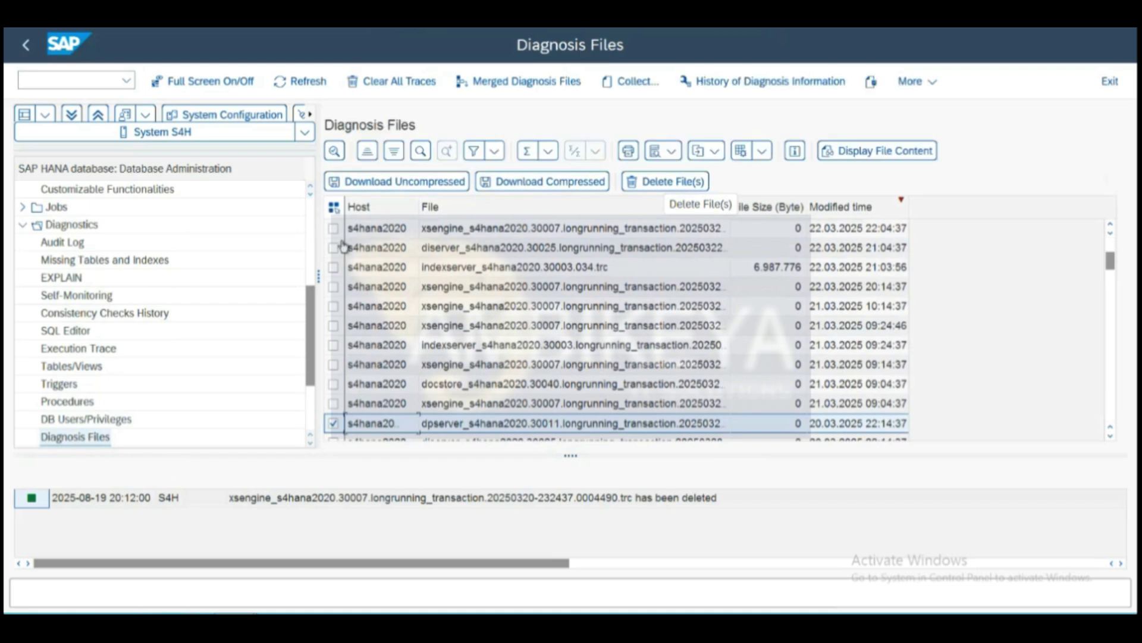
Delete the ten consecutive trace files from the diserver file of 22.03.2025 21:04:37 down to the dpserver file of 20.03.2025 22:14:37.
click(334, 249)
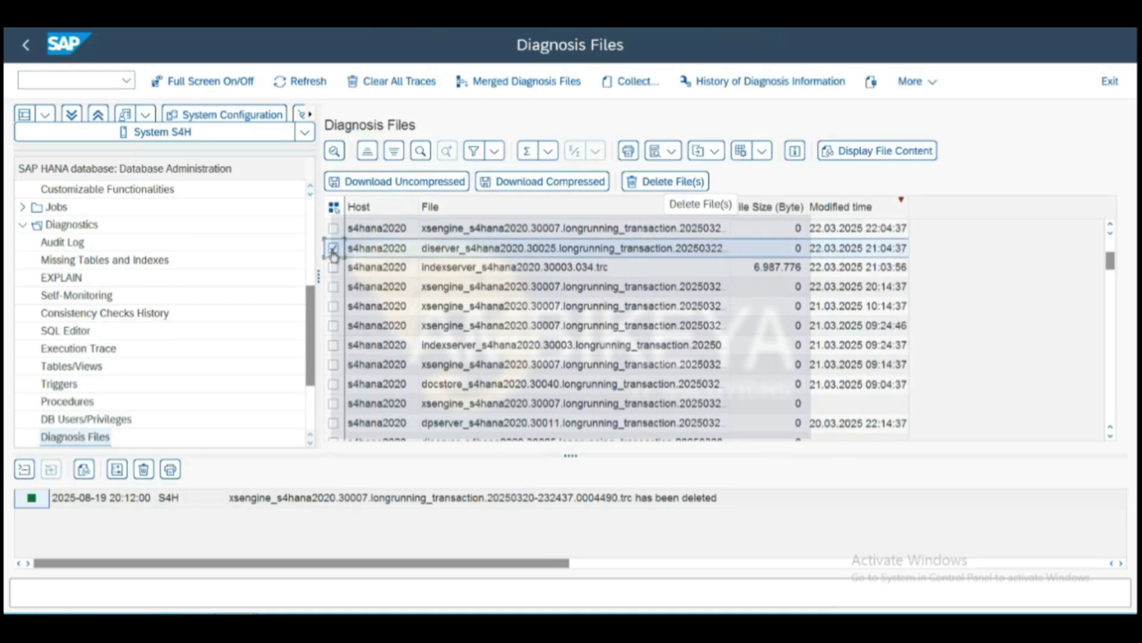
click(334, 268)
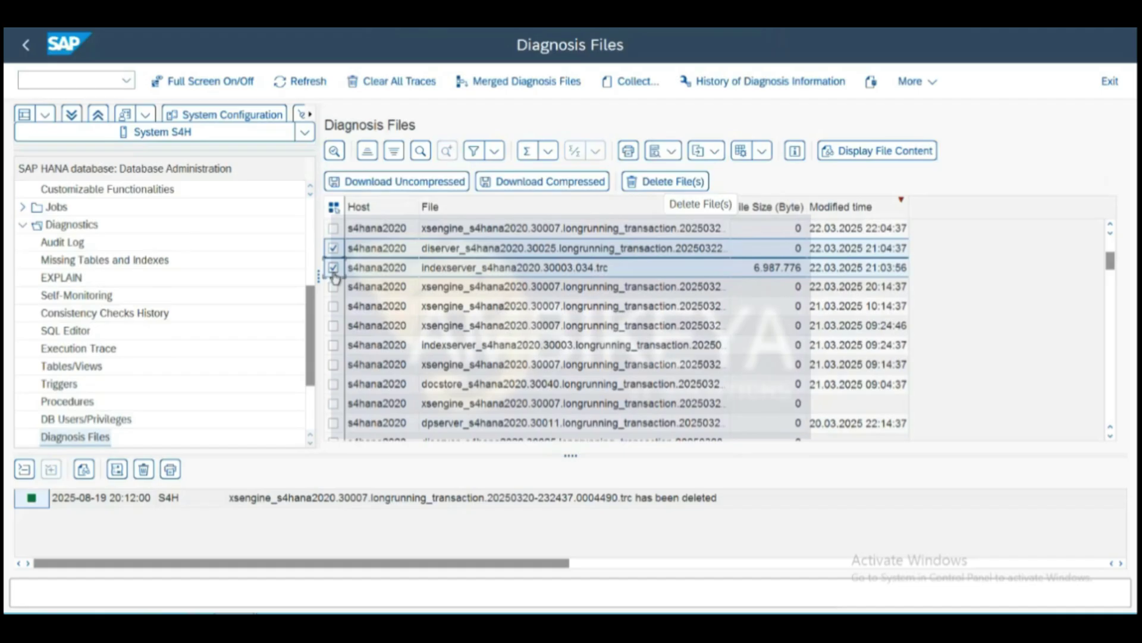
click(333, 287)
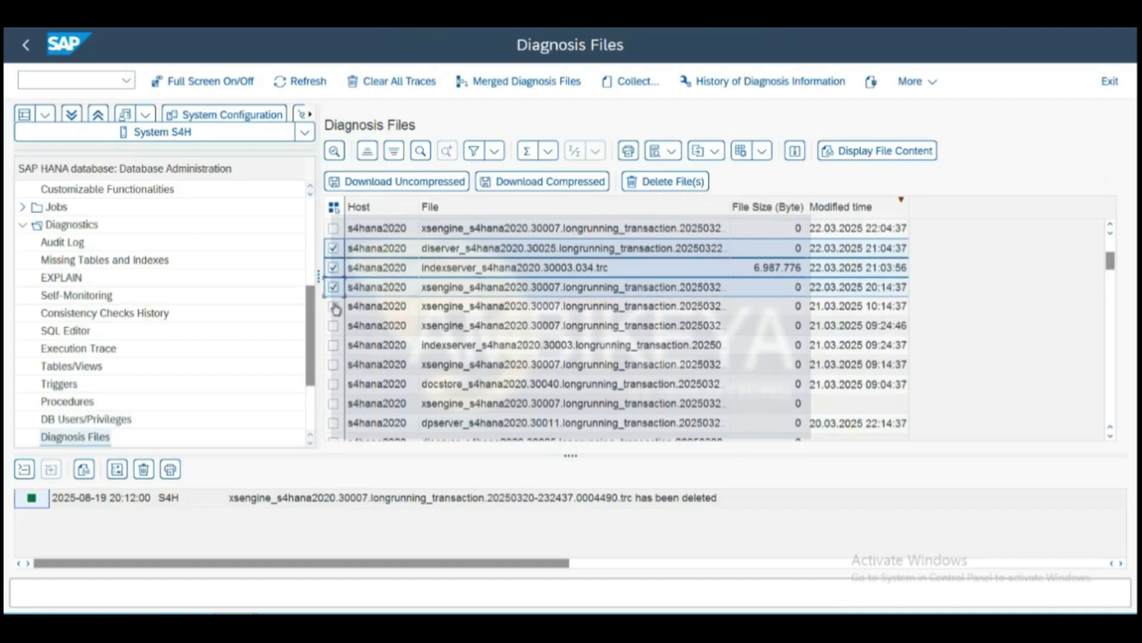
click(334, 307)
click(333, 326)
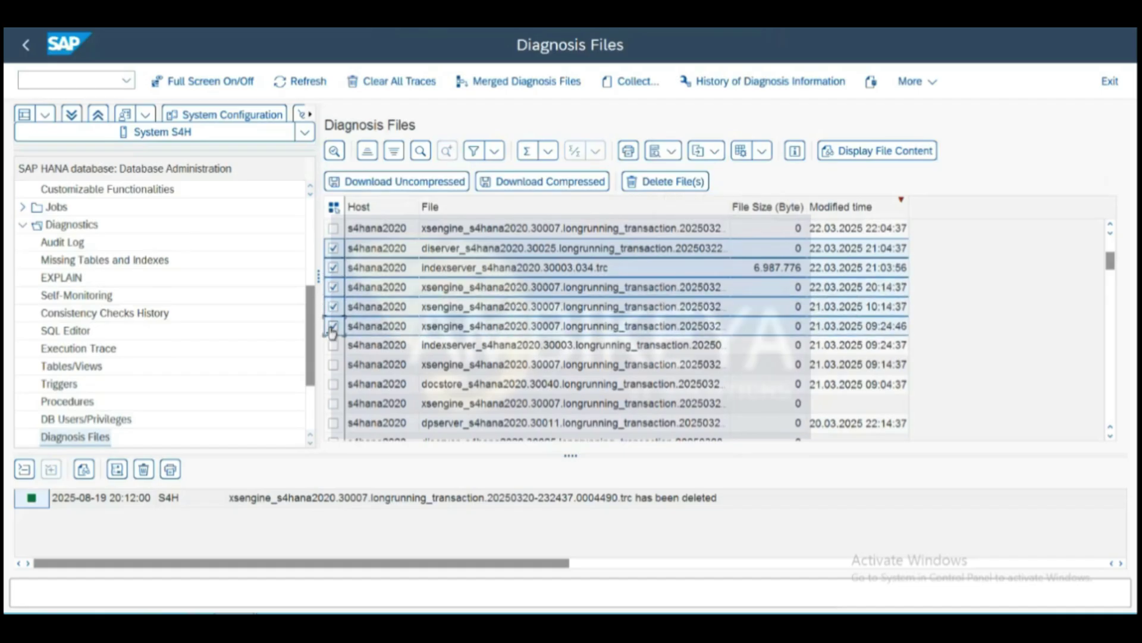
click(333, 348)
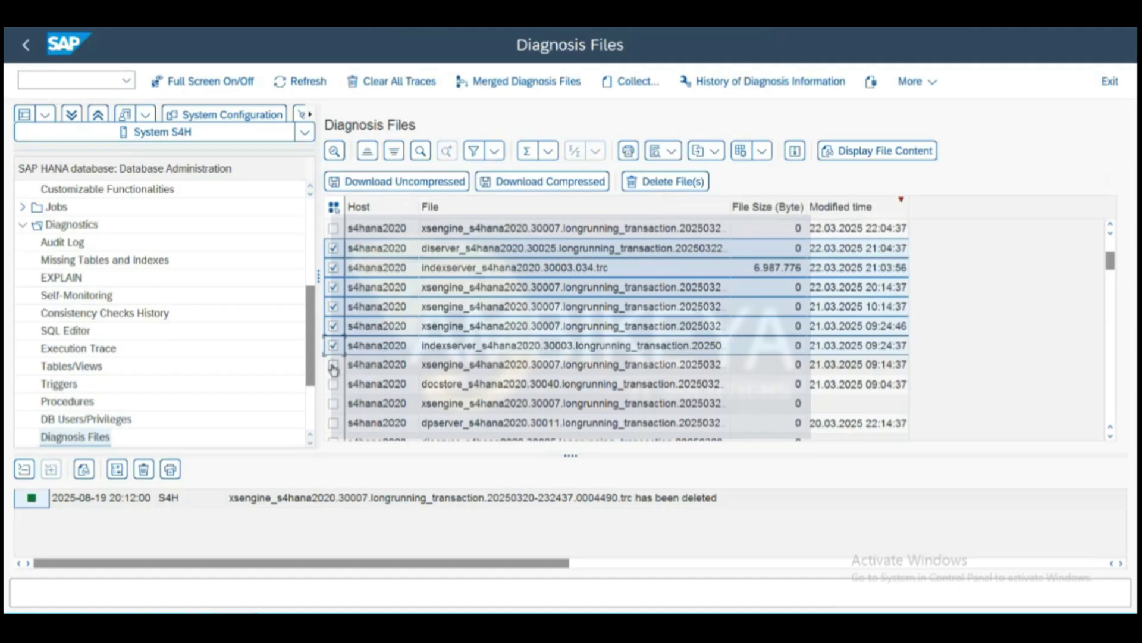
click(334, 365)
click(333, 385)
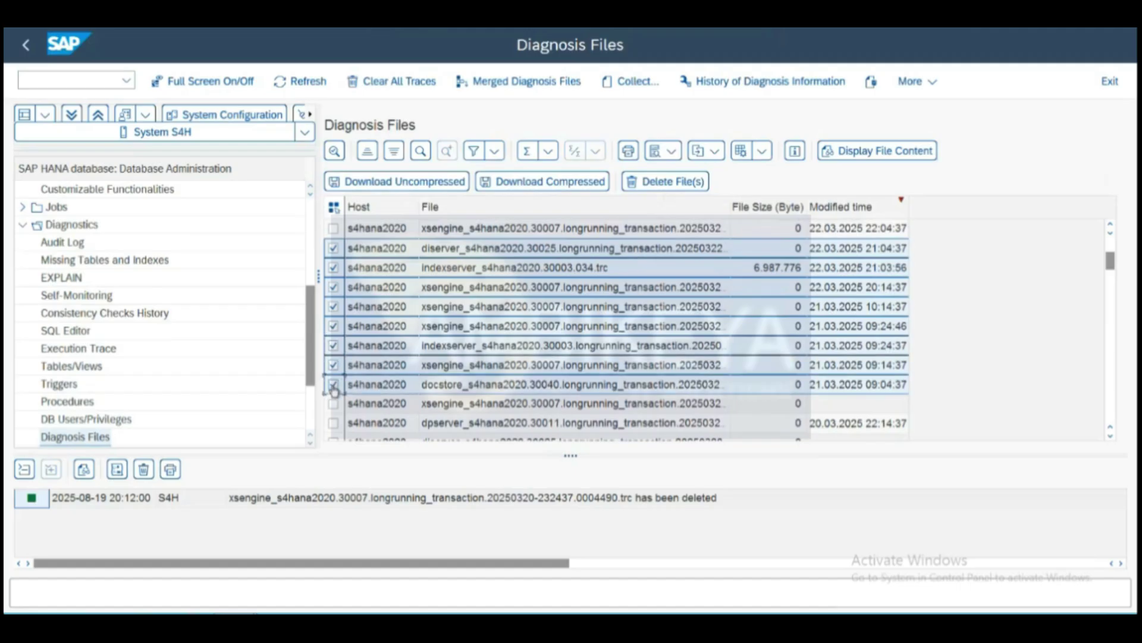
click(334, 405)
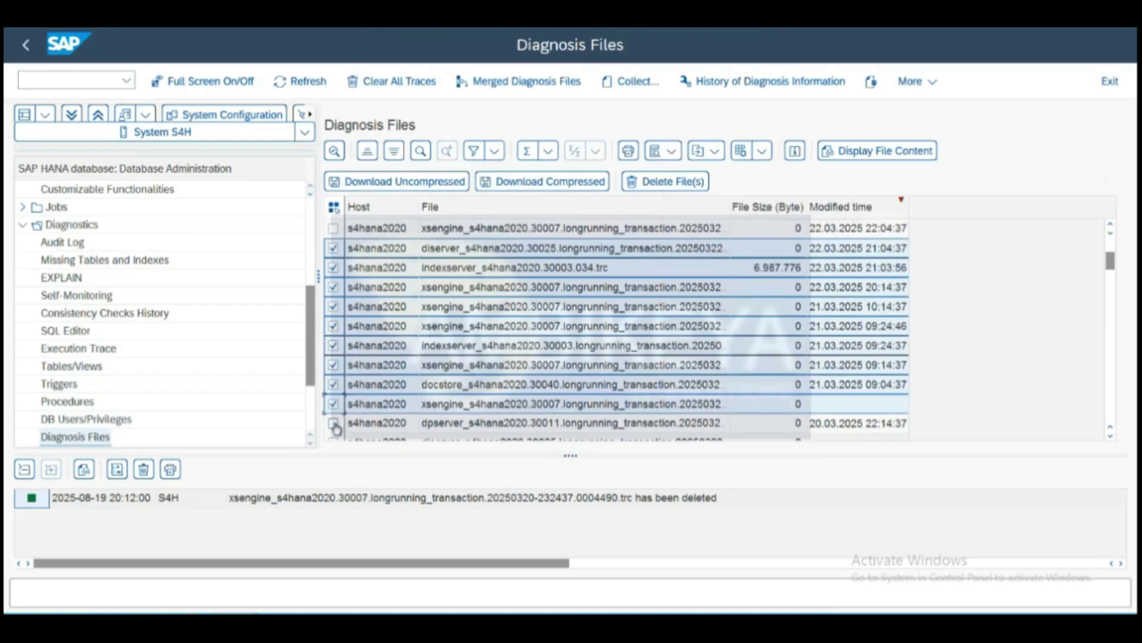
click(335, 425)
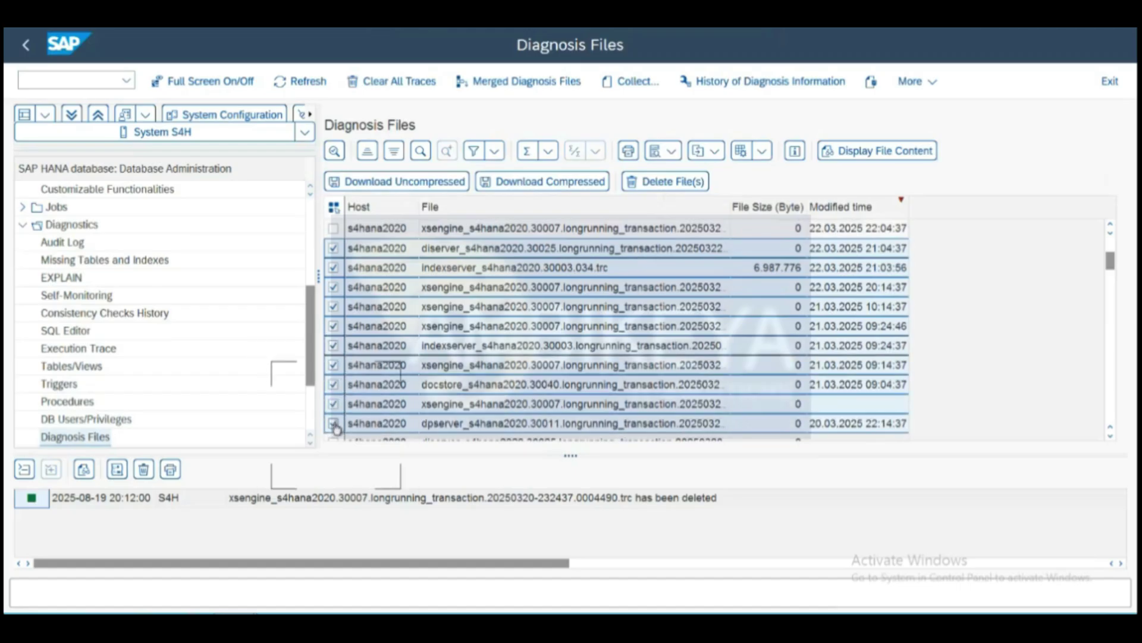
click(650, 183)
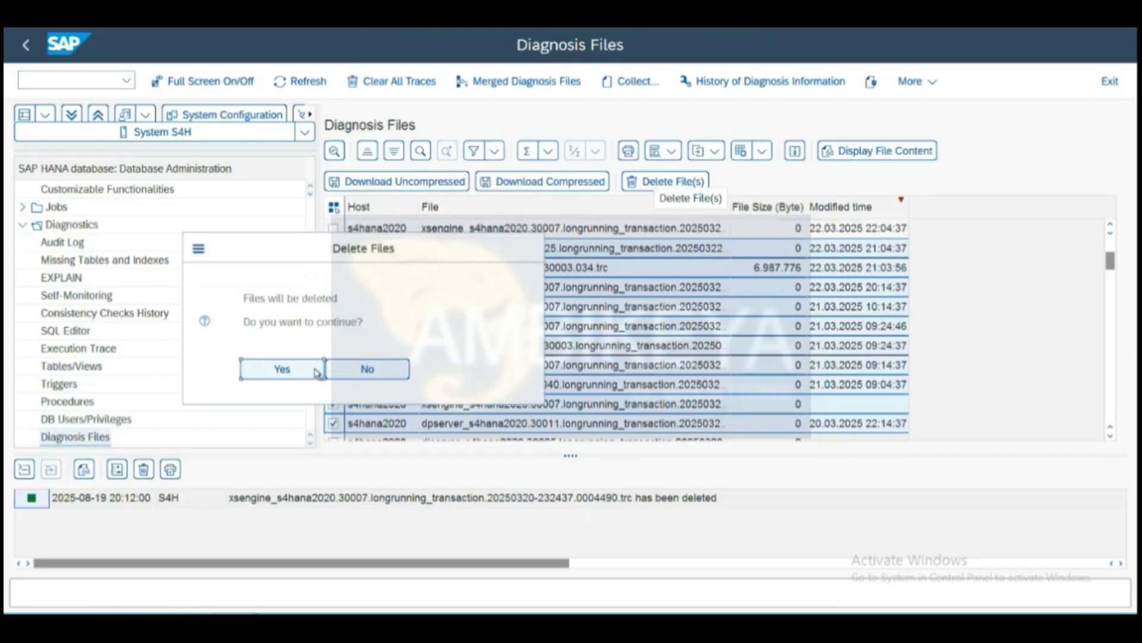
click(317, 373)
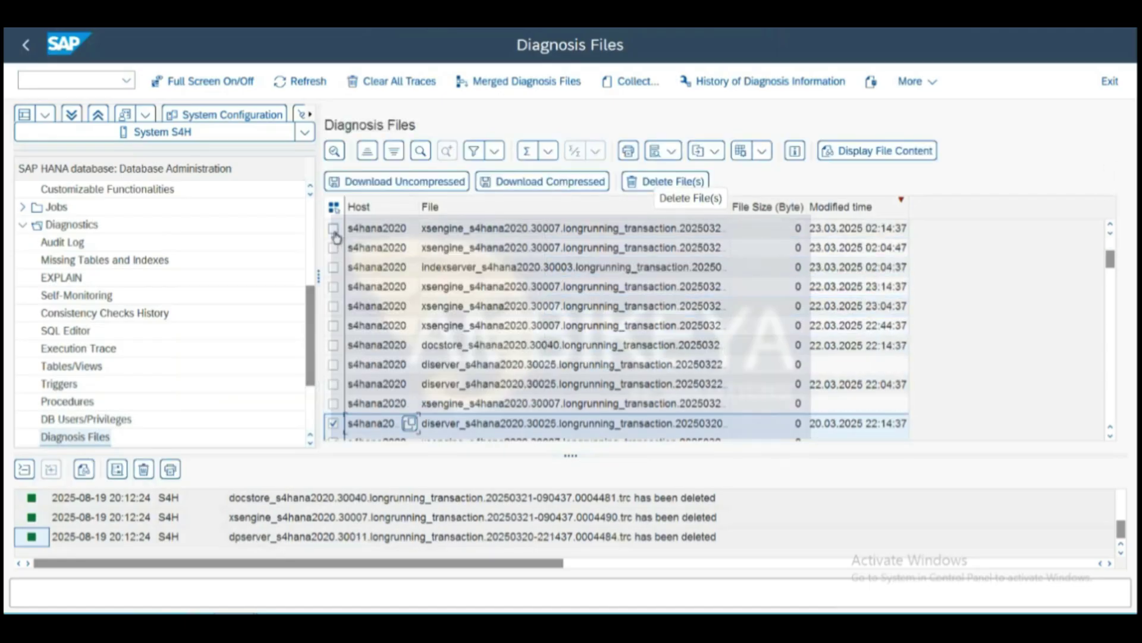
Delete the eleven consecutive long-running transaction traces from the xsengine file of 23.03.2025 02:14:37 down to the diserver file of 20.03.2025 22:14:37.
click(334, 230)
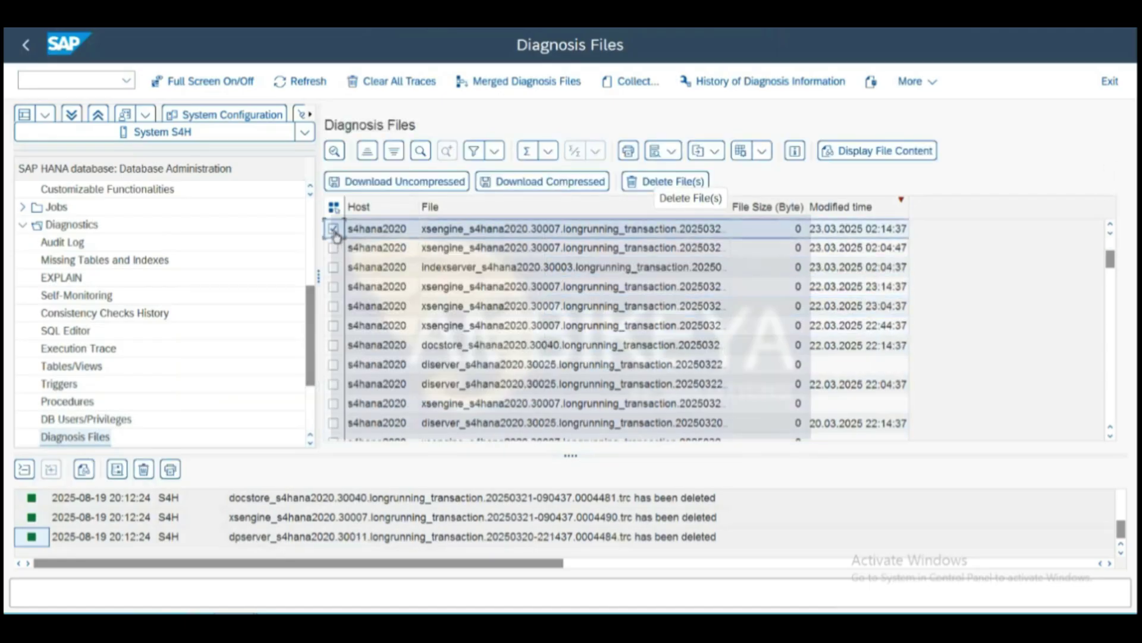
click(333, 424)
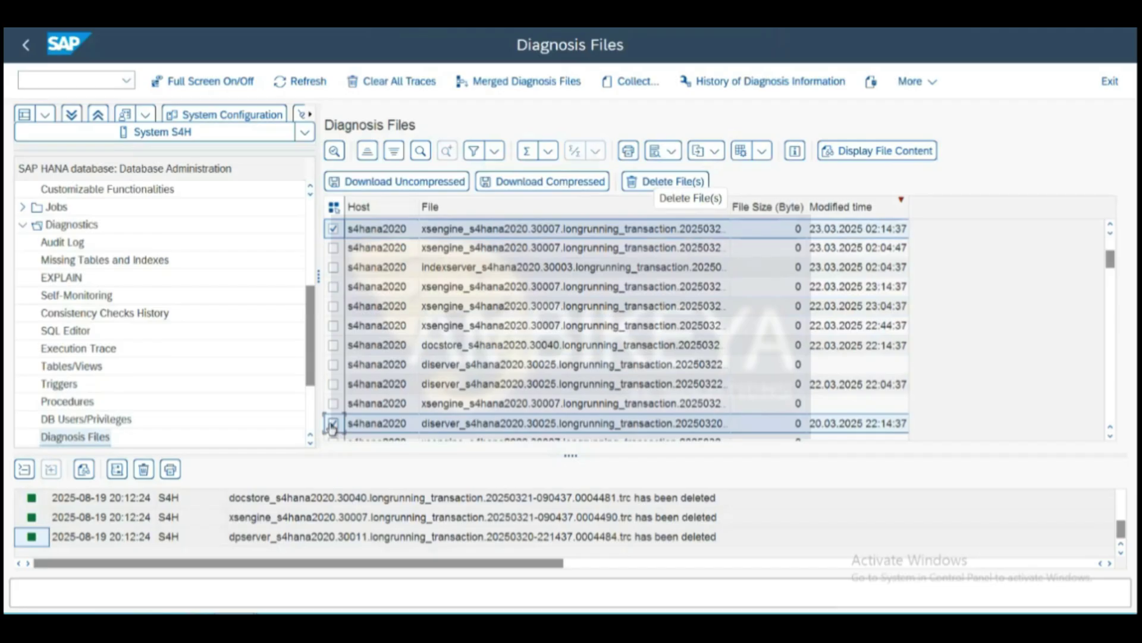
click(334, 248)
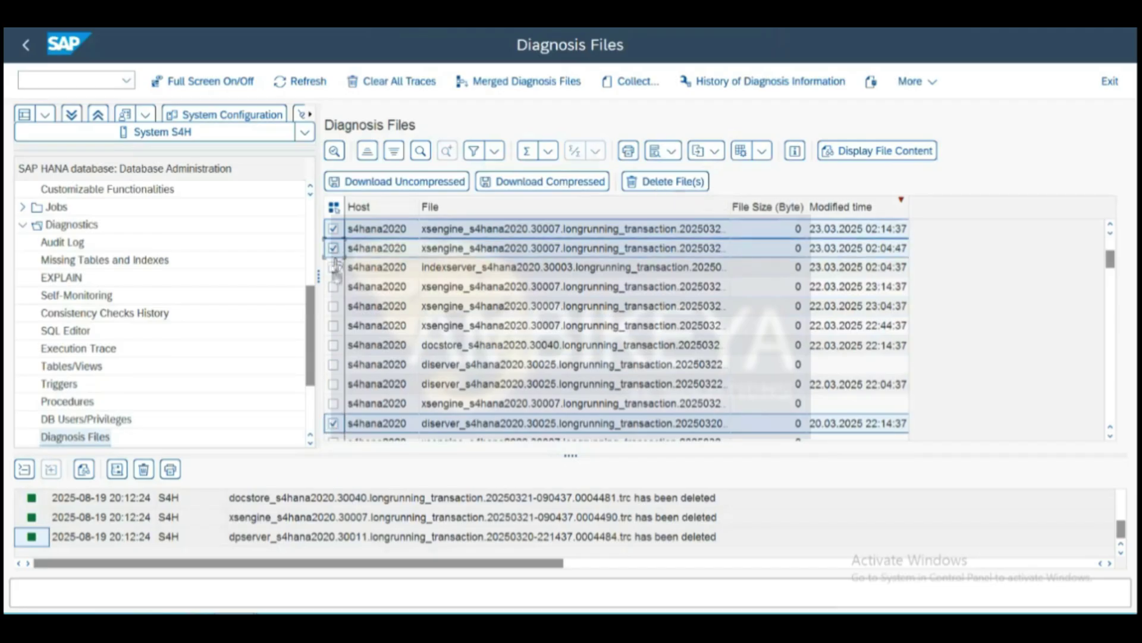
click(334, 267)
click(335, 288)
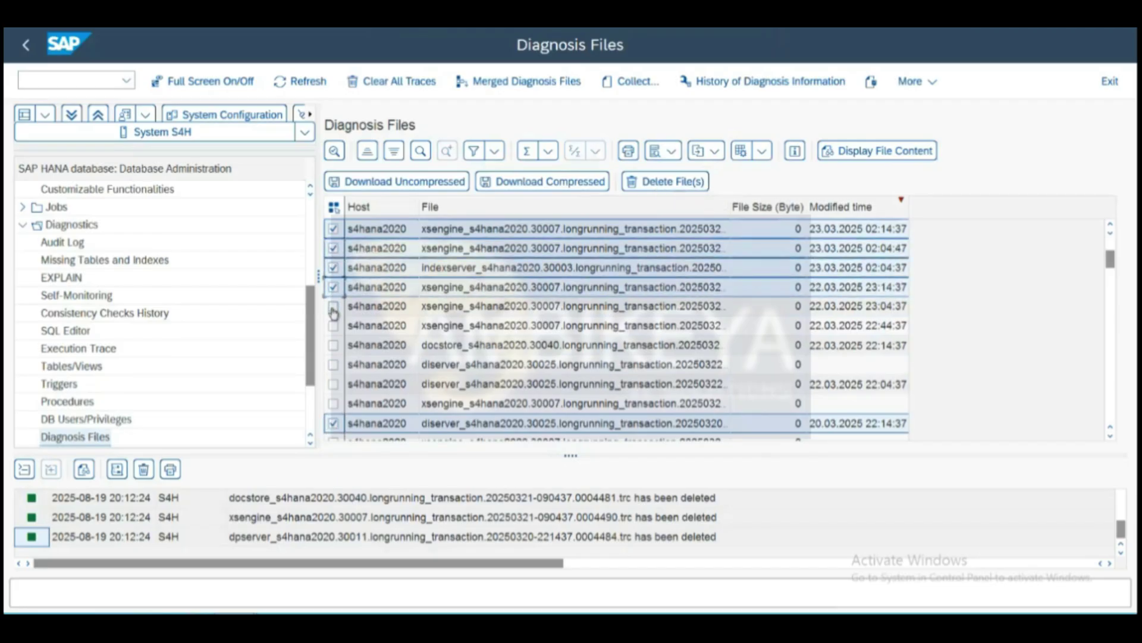
click(333, 307)
click(333, 327)
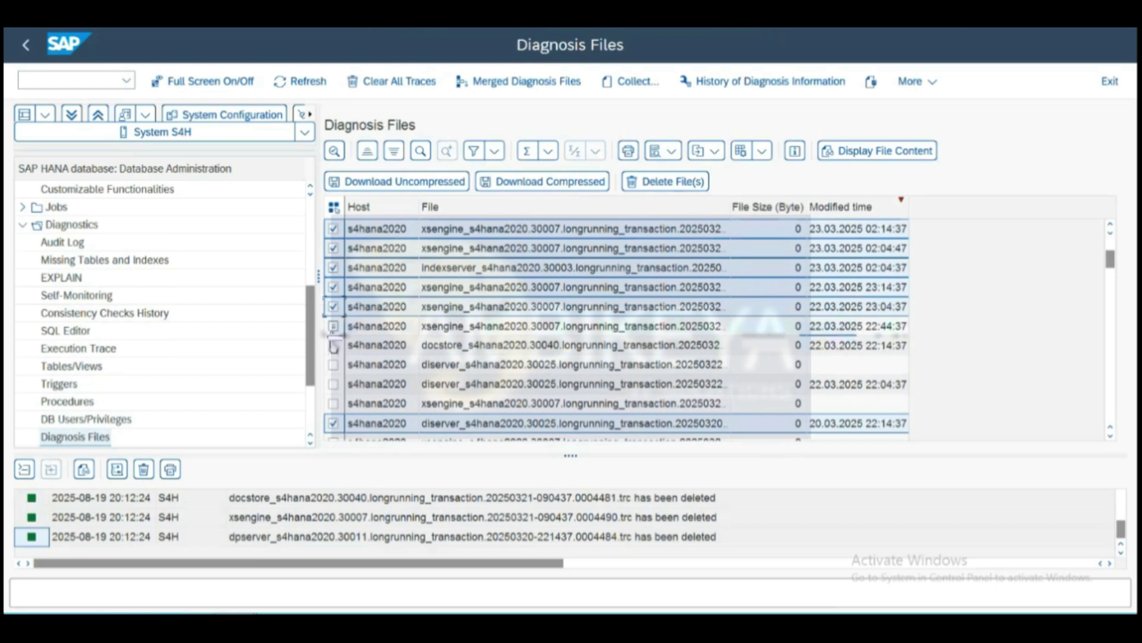
click(334, 346)
click(333, 364)
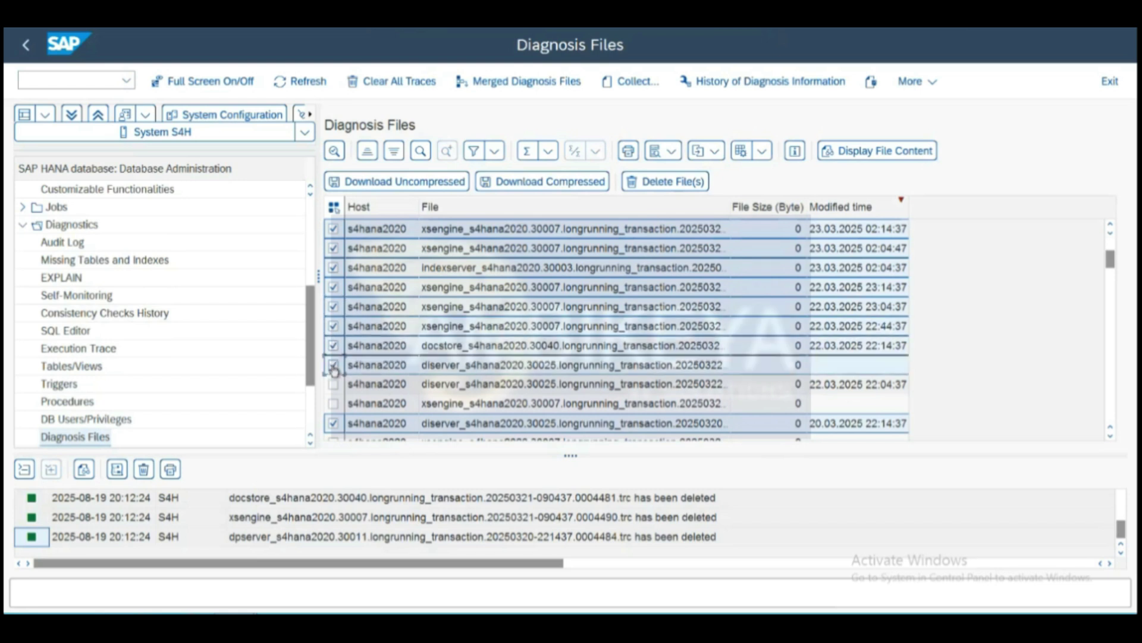
click(332, 385)
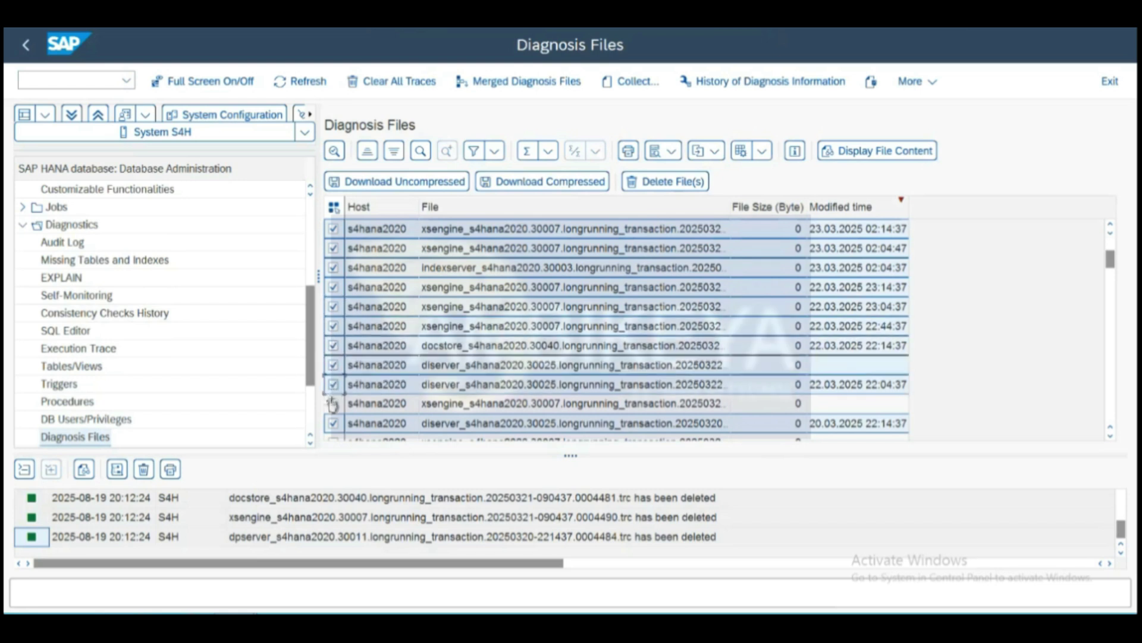
click(333, 404)
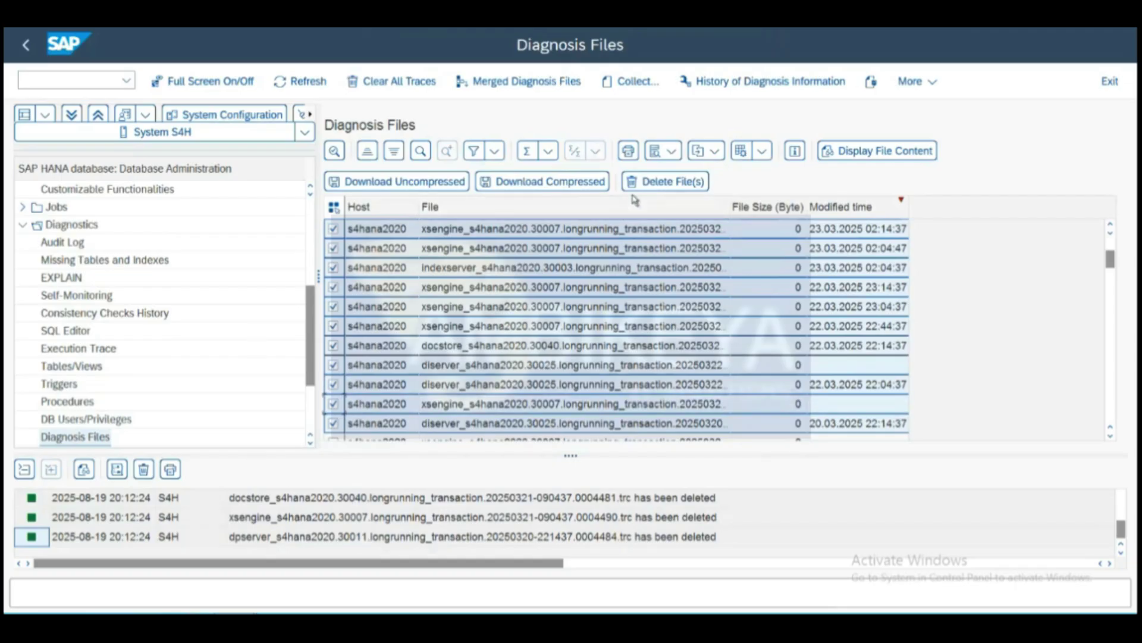
click(668, 189)
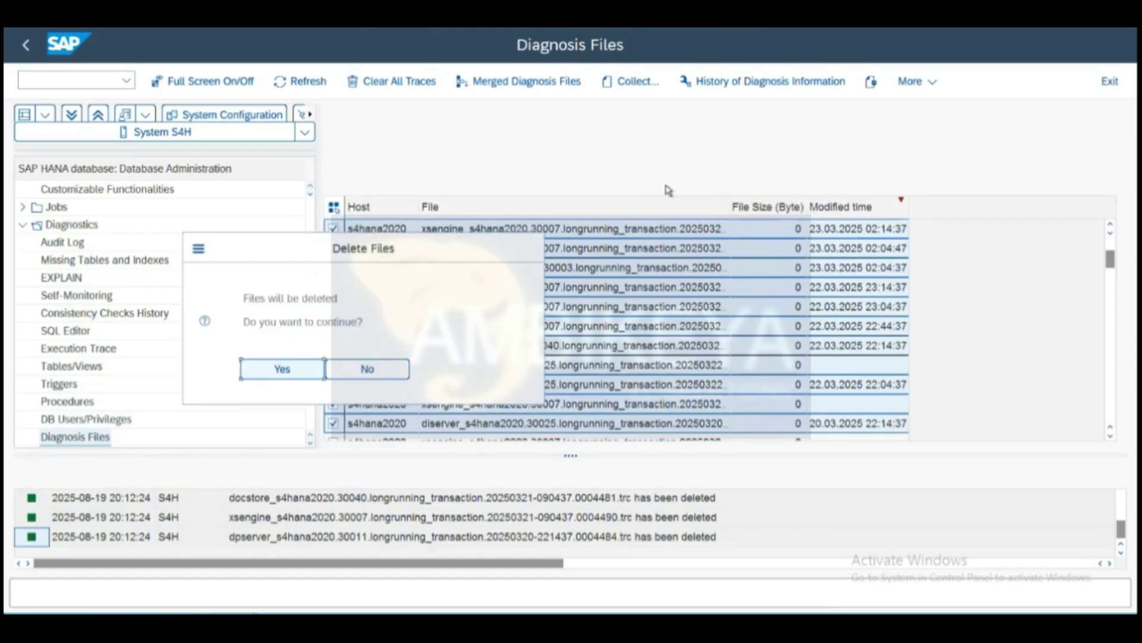
click(298, 373)
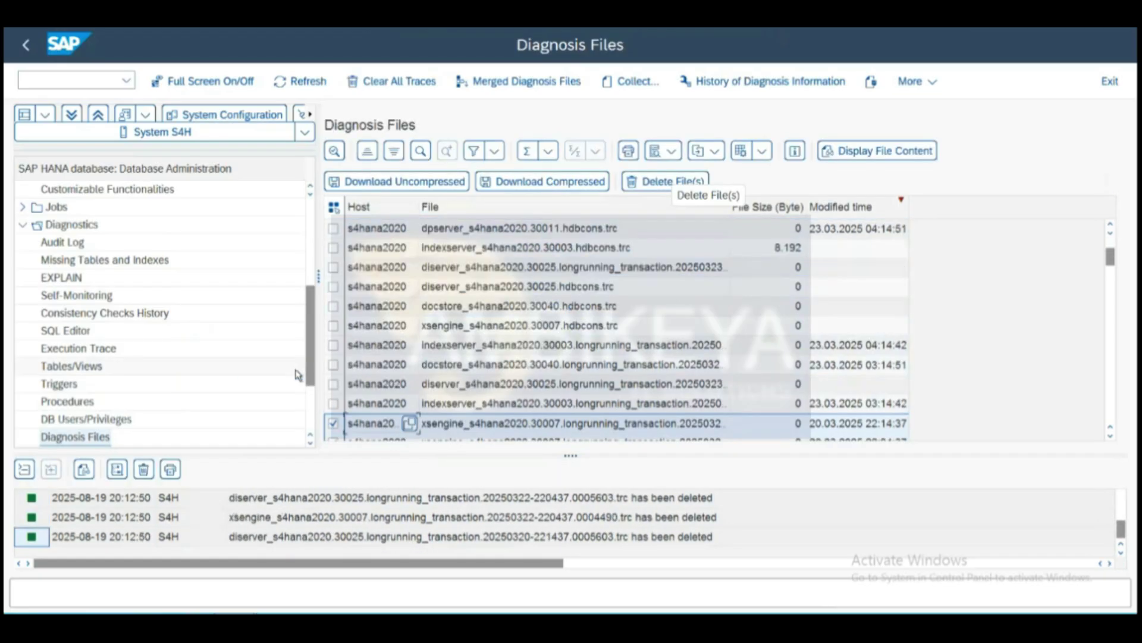
Delete the eleven consecutive files from dpserver_s4hana2020.30011.hdbcons.trc down to the xsengine long-running transaction trace of 20.03.2025 22:14:37.
click(334, 229)
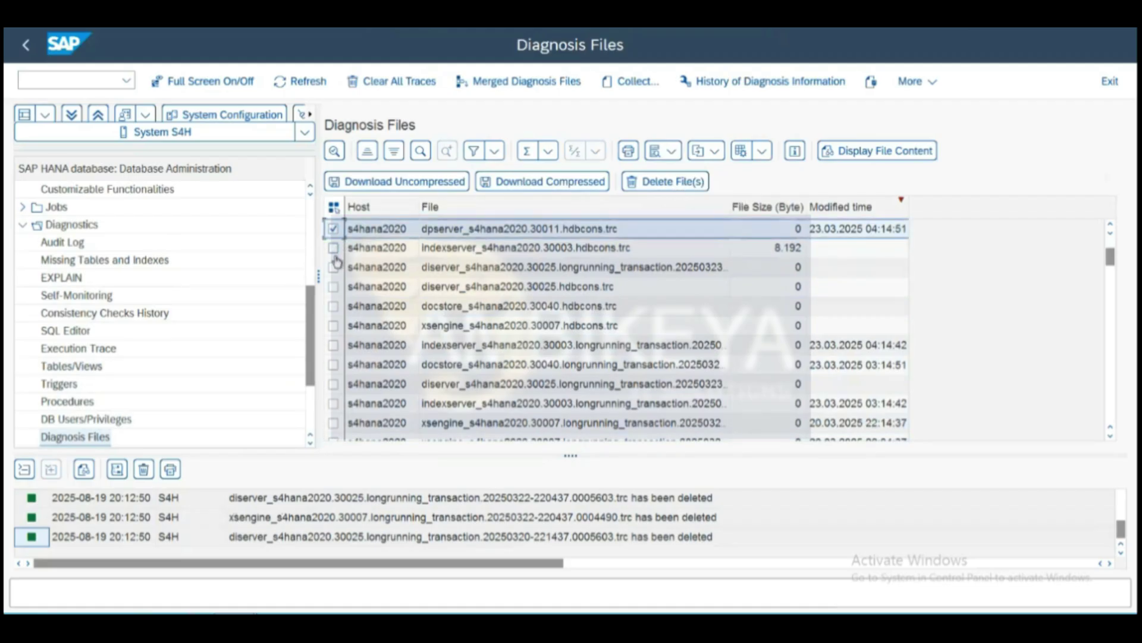
click(334, 249)
click(334, 268)
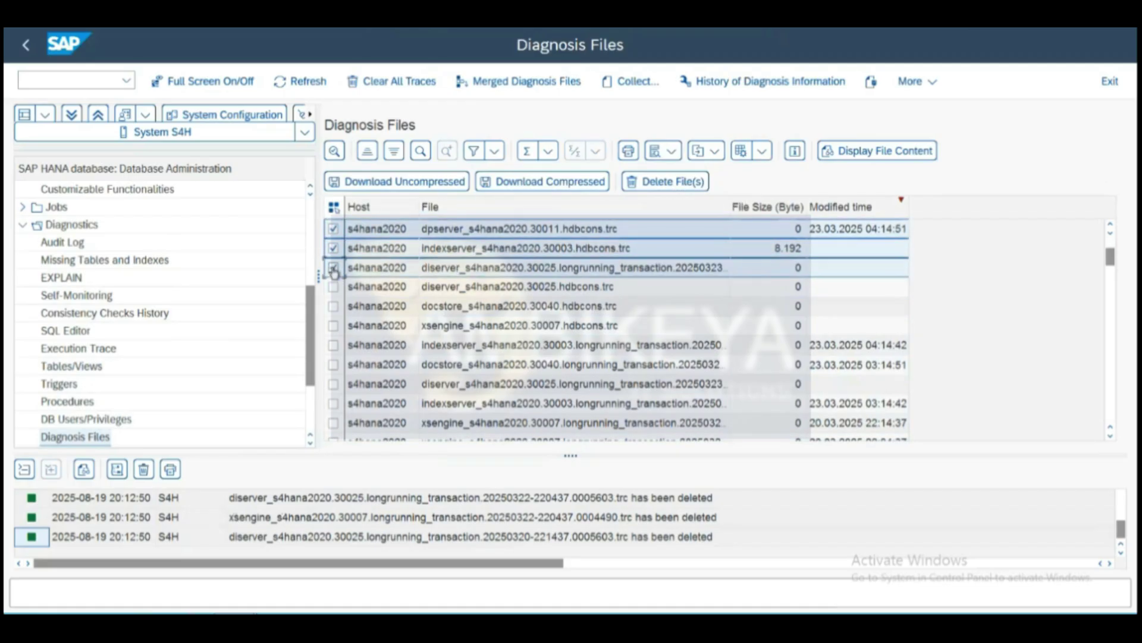
click(333, 288)
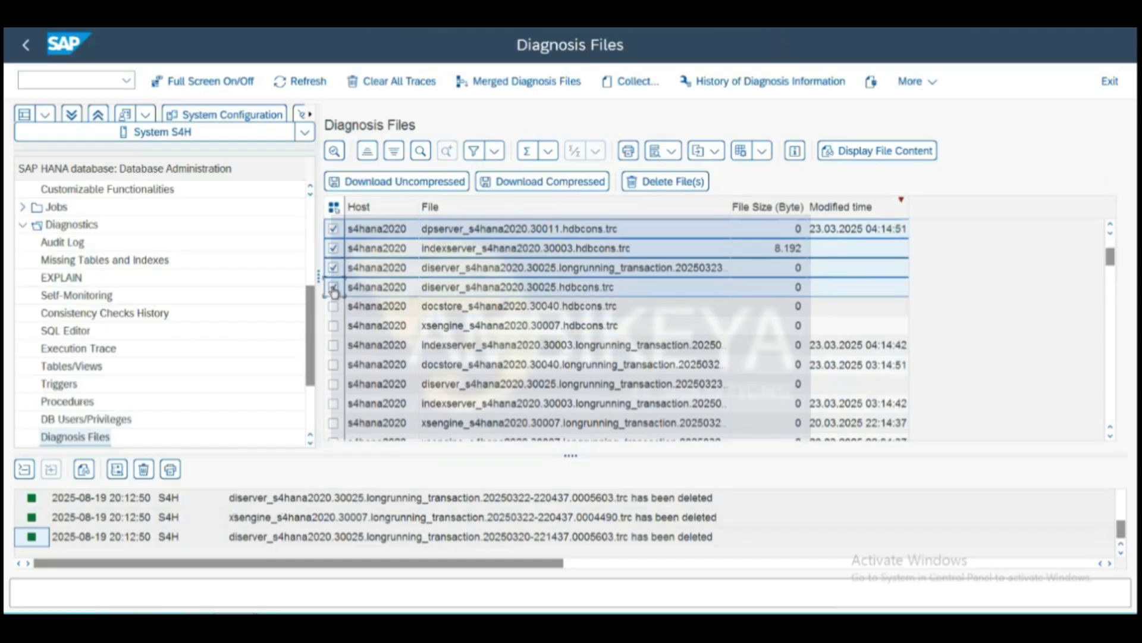
click(333, 326)
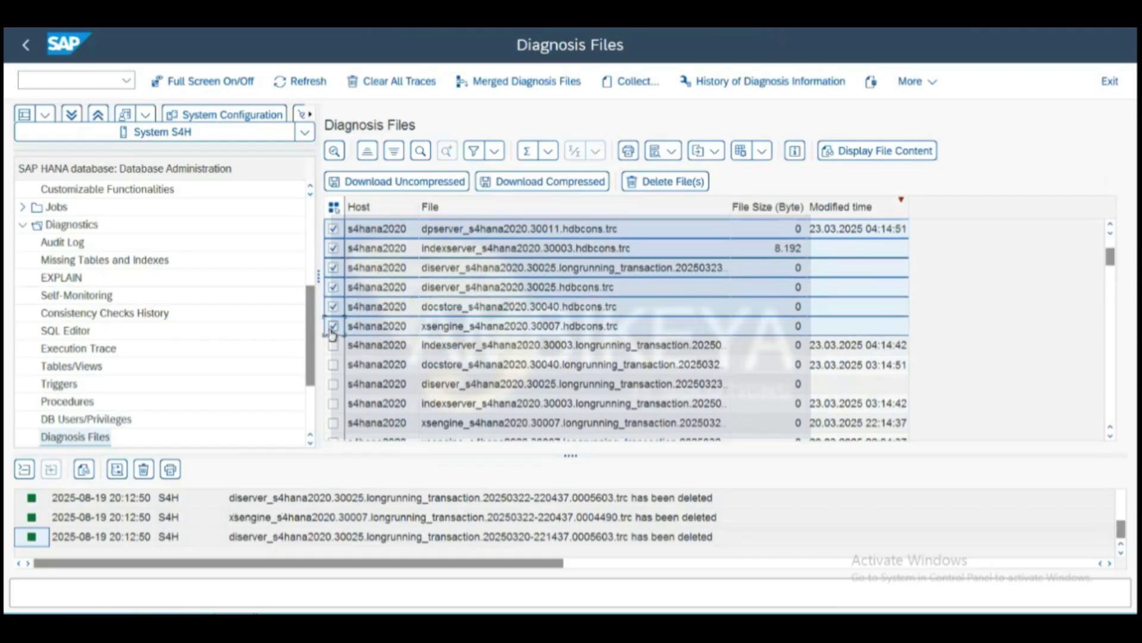
click(333, 345)
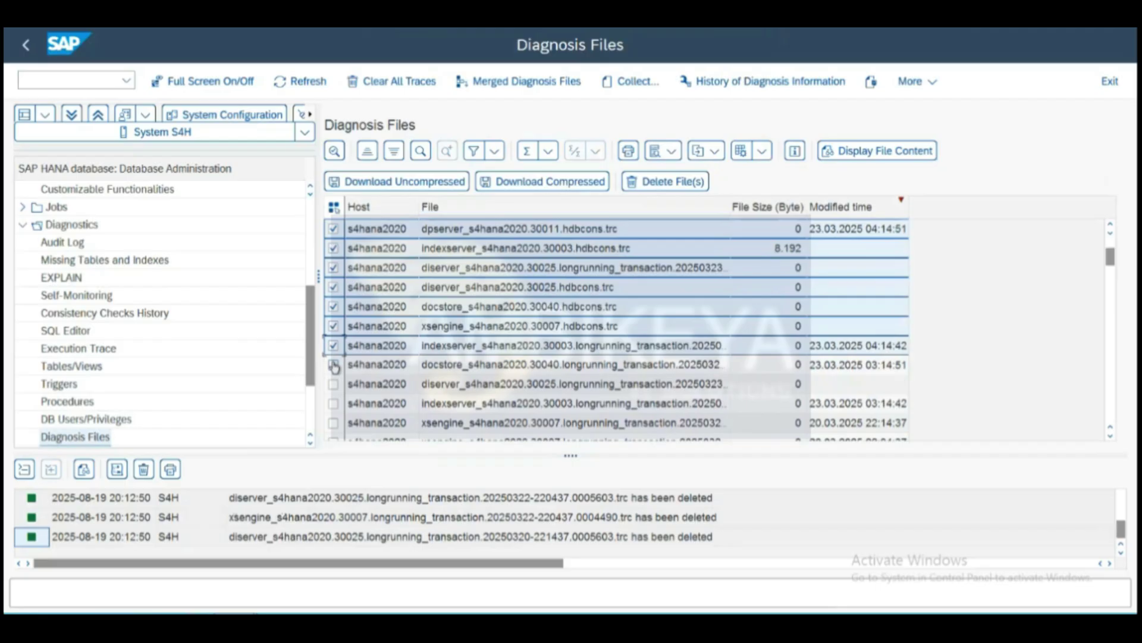
click(333, 364)
click(334, 386)
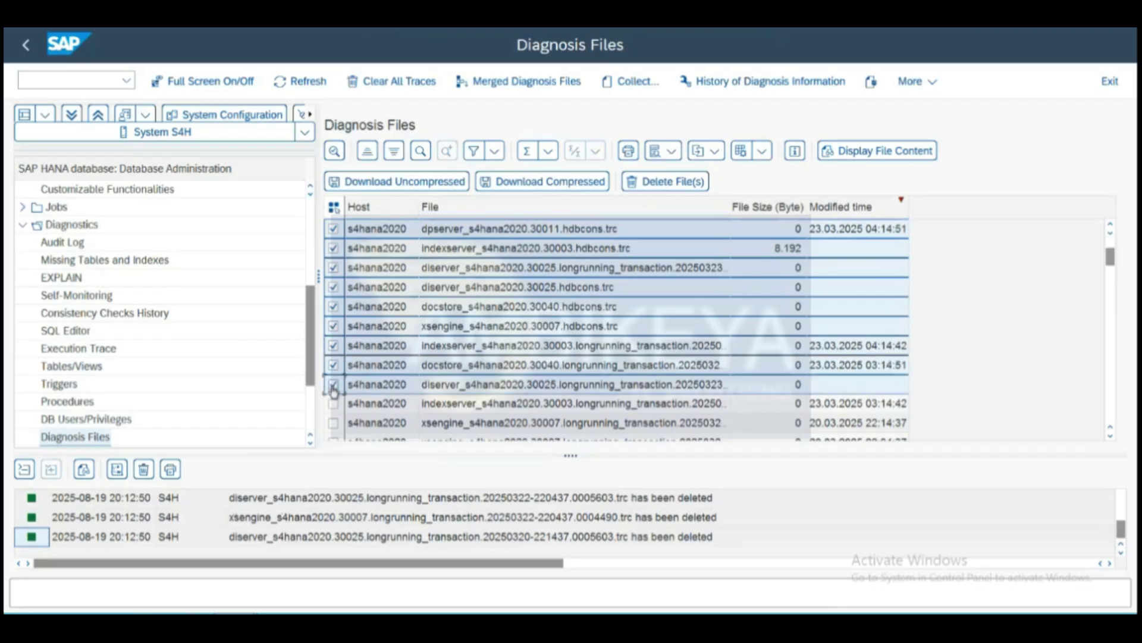
click(334, 403)
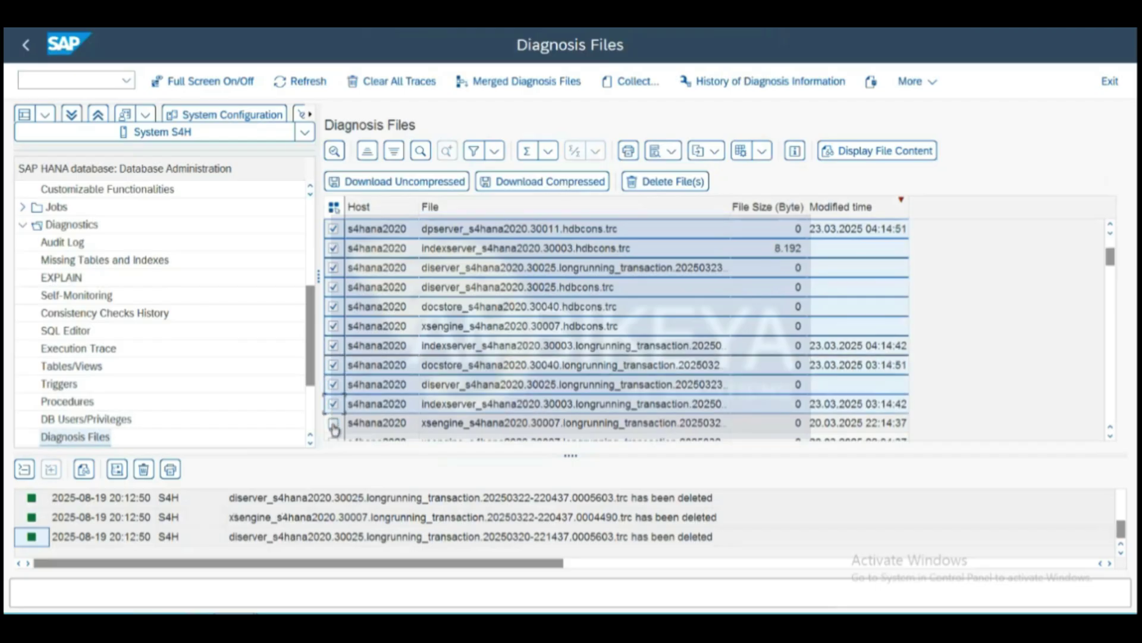
click(334, 423)
click(650, 186)
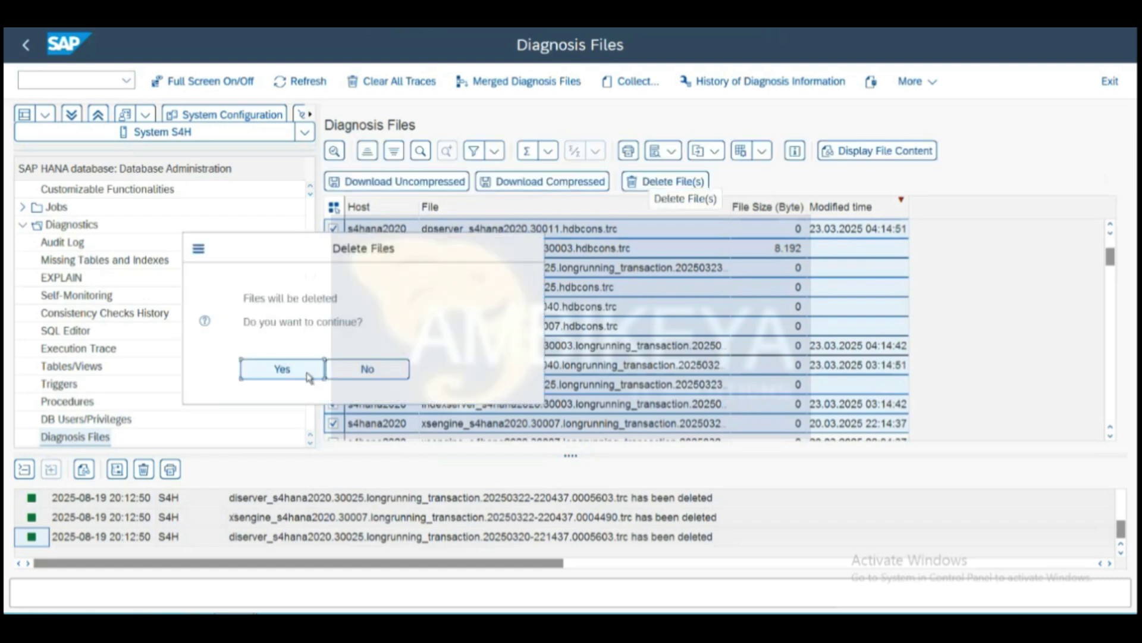
click(306, 374)
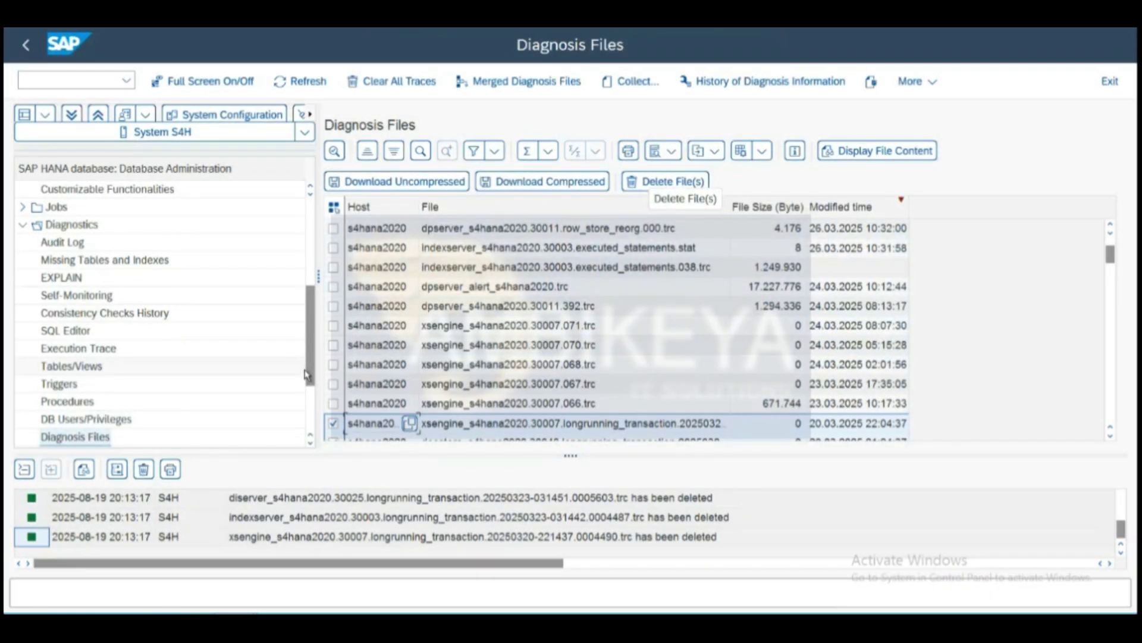
Delete the files from dpserver_s4hana2020.30011.row_store_reorg.000.trc down to the xsengine trace of 20.03.2025 22:04:37, leaving out dpserver_alert_s4hana2020.trc.
click(333, 231)
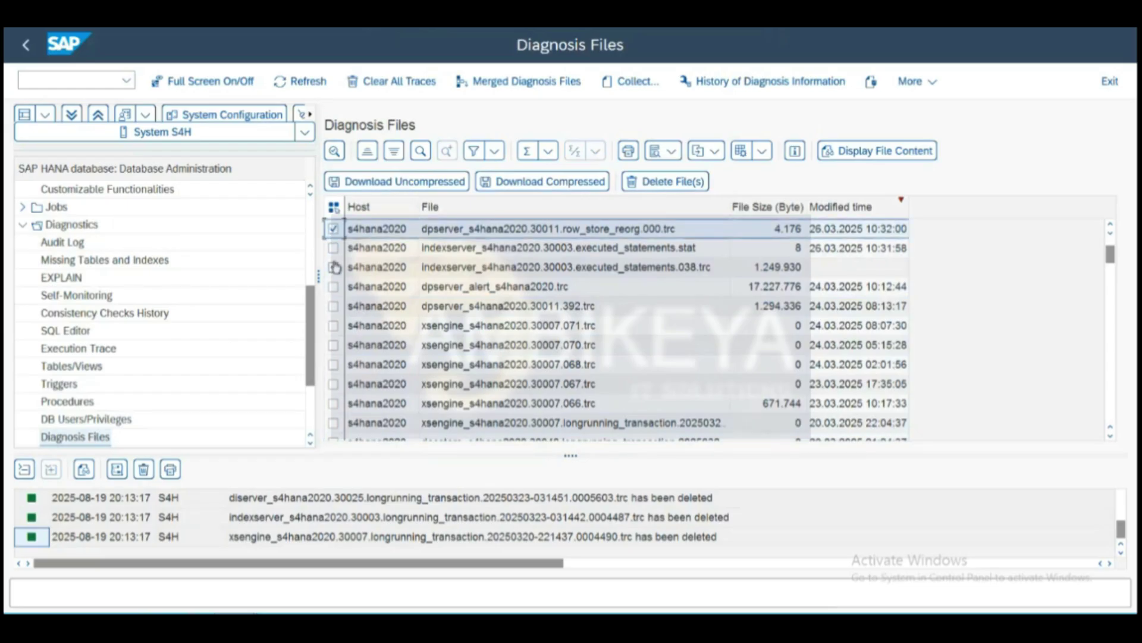
click(334, 267)
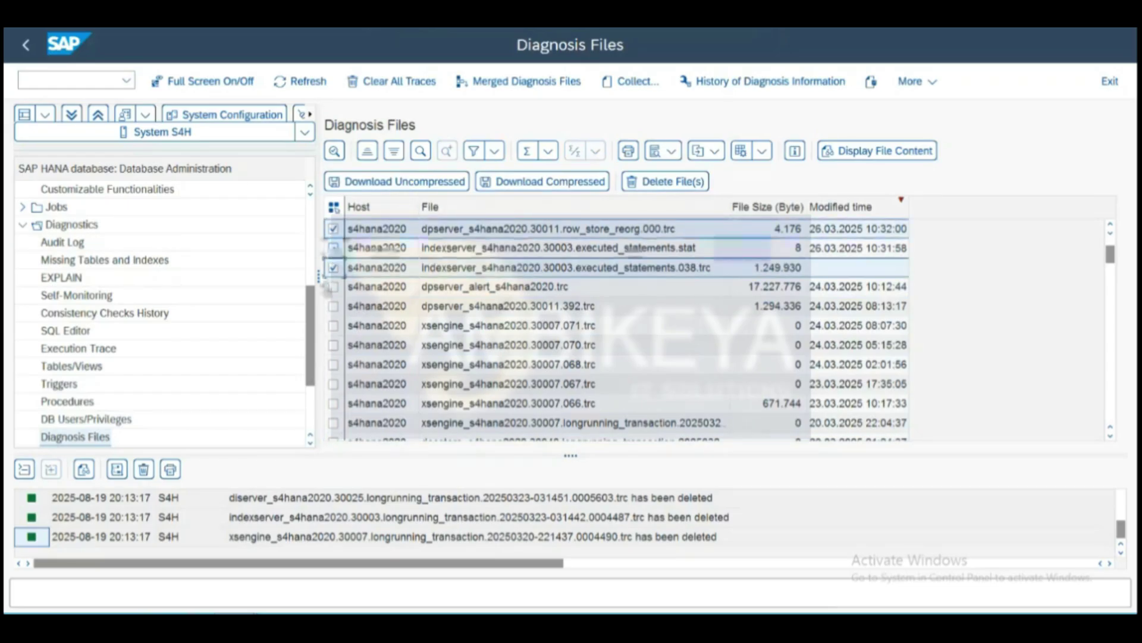
click(333, 247)
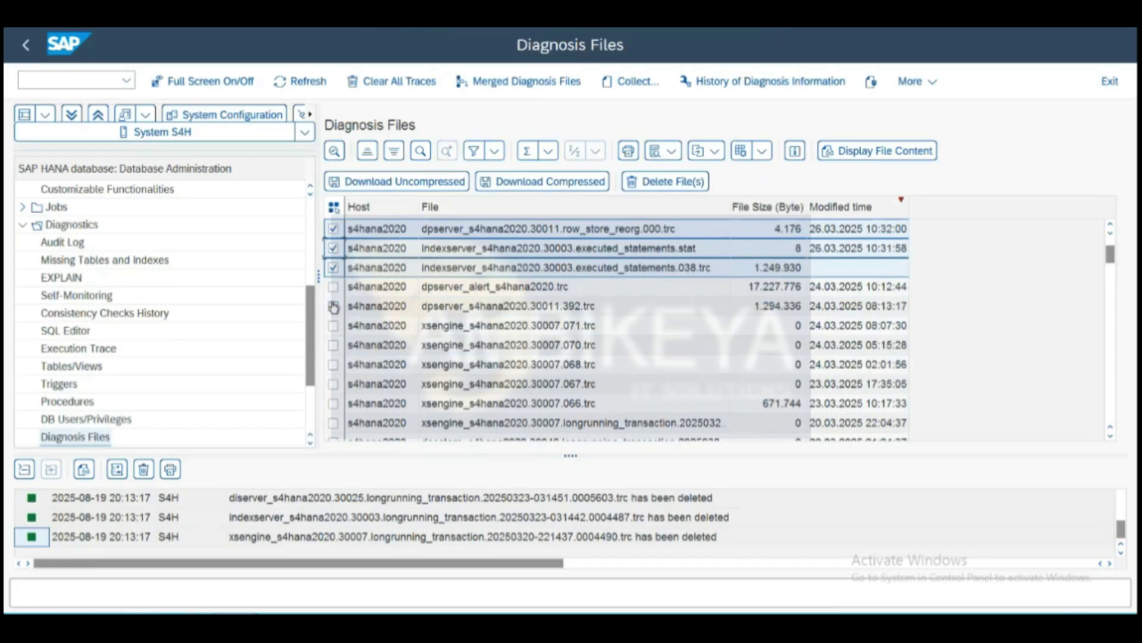
click(334, 288)
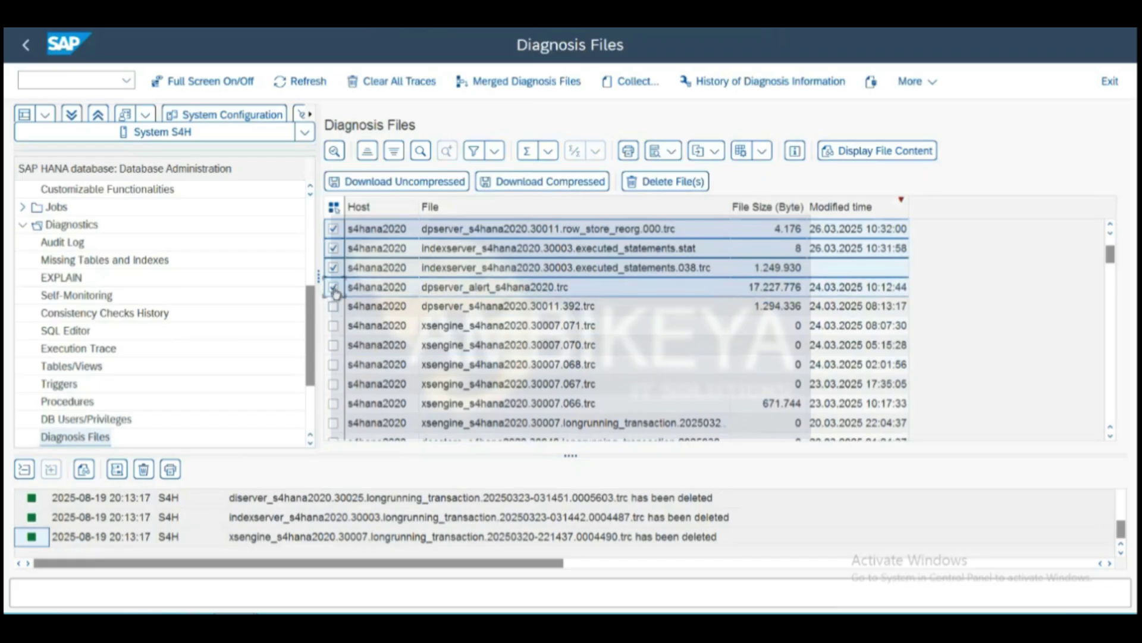
click(333, 288)
click(333, 306)
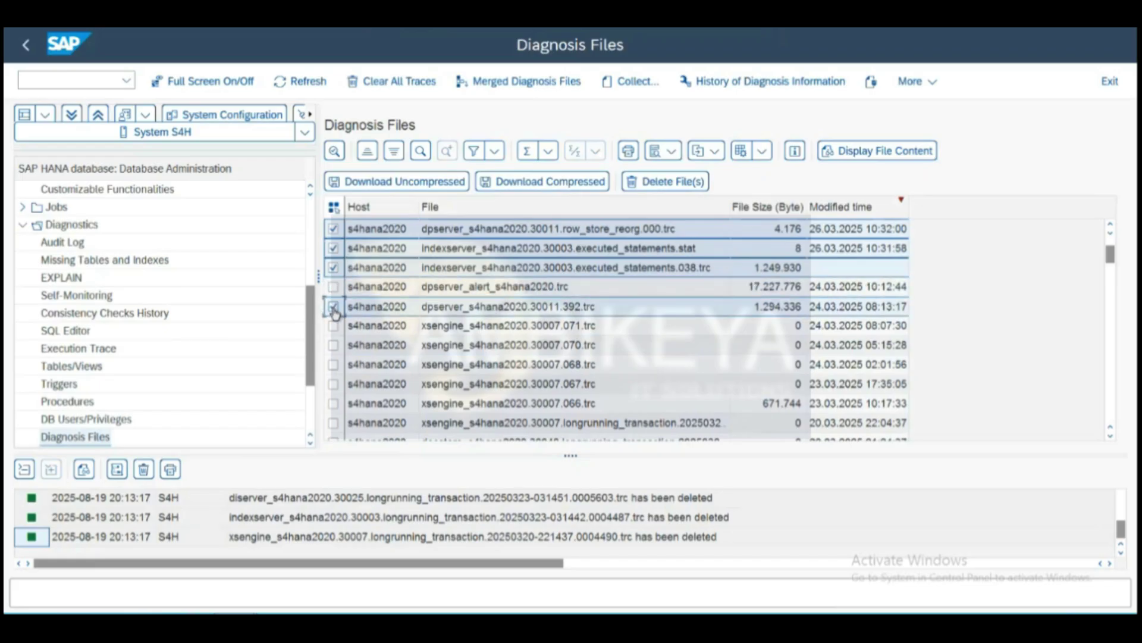
click(333, 326)
click(333, 345)
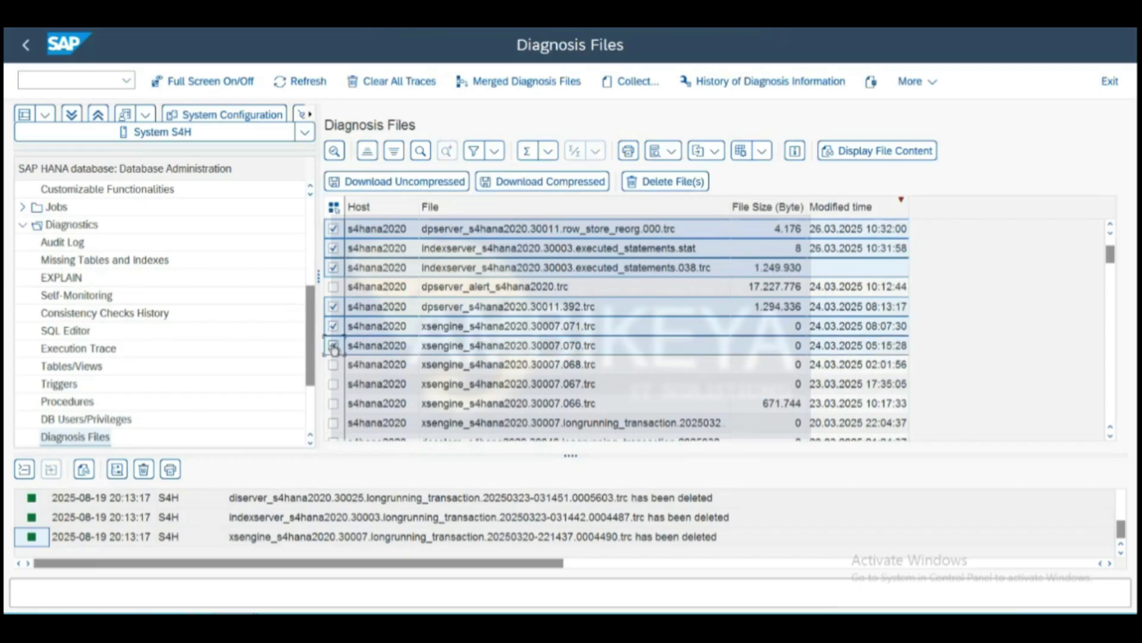
click(333, 364)
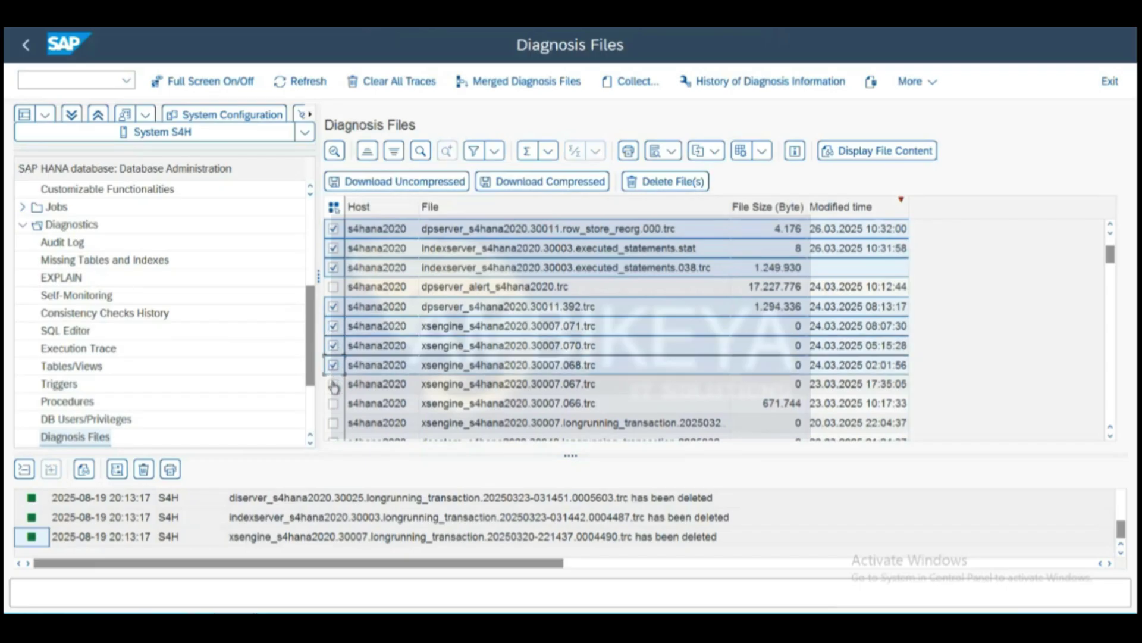
click(334, 386)
click(334, 404)
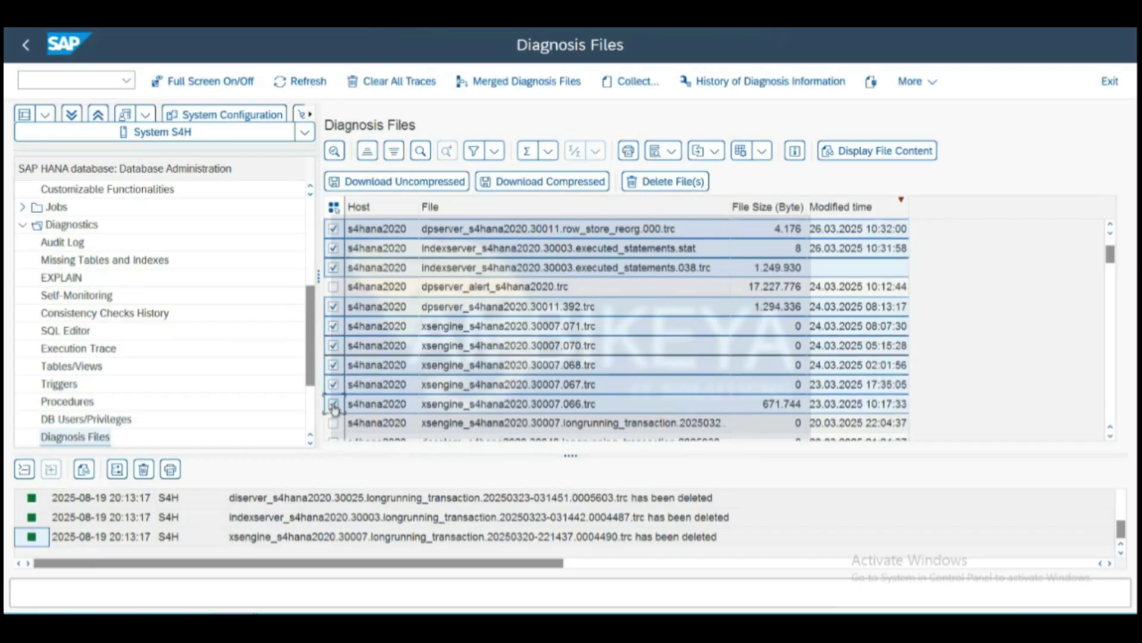
click(334, 423)
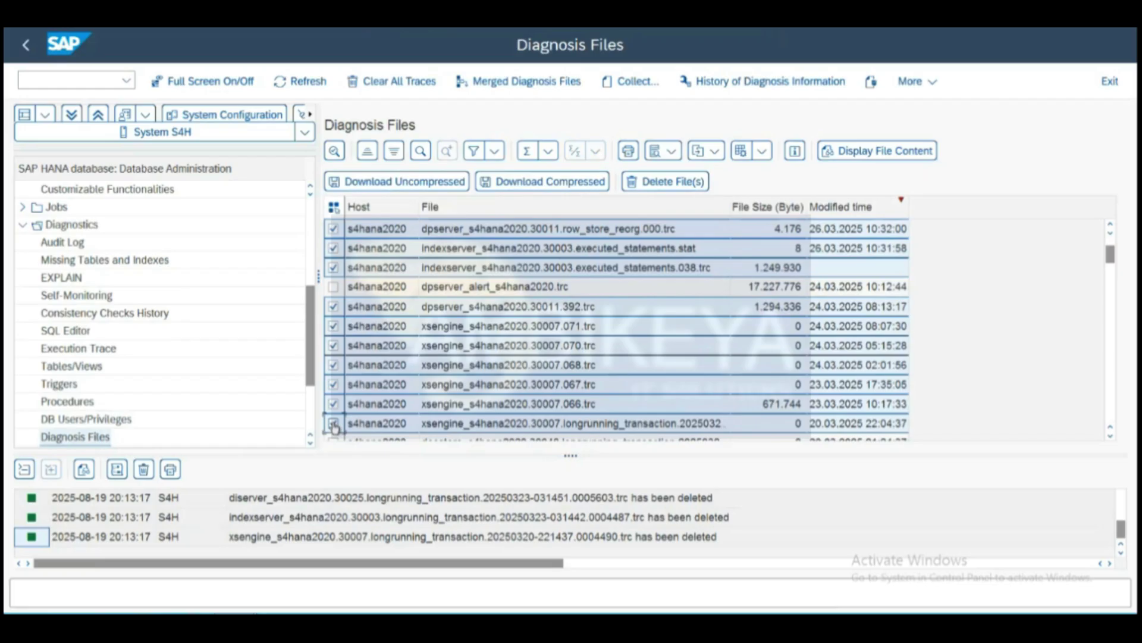
click(657, 184)
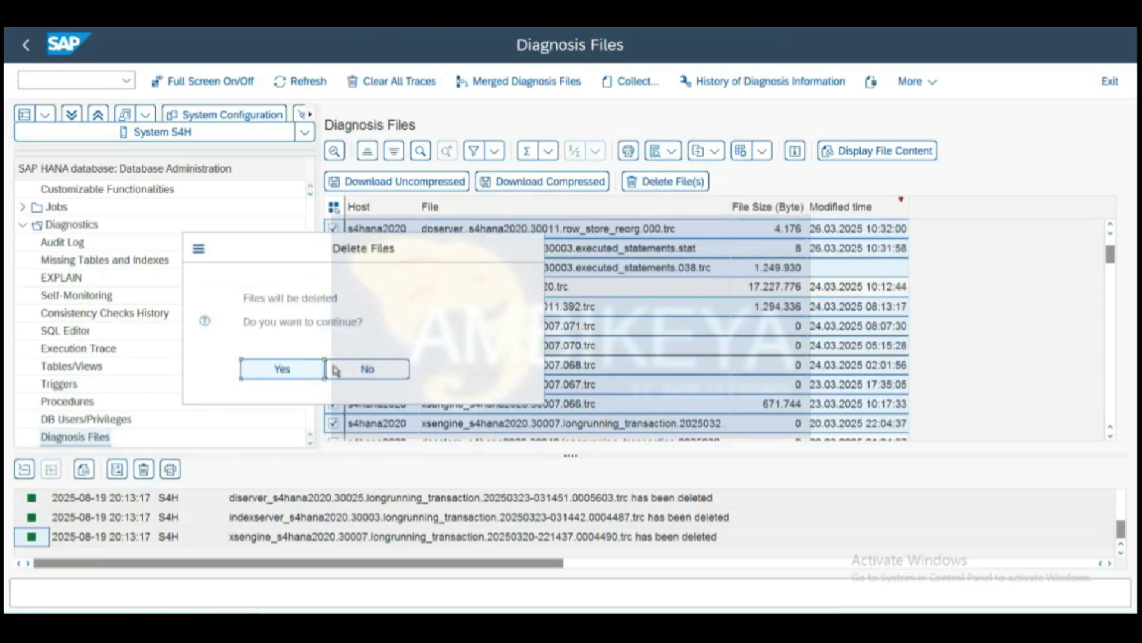
click(282, 369)
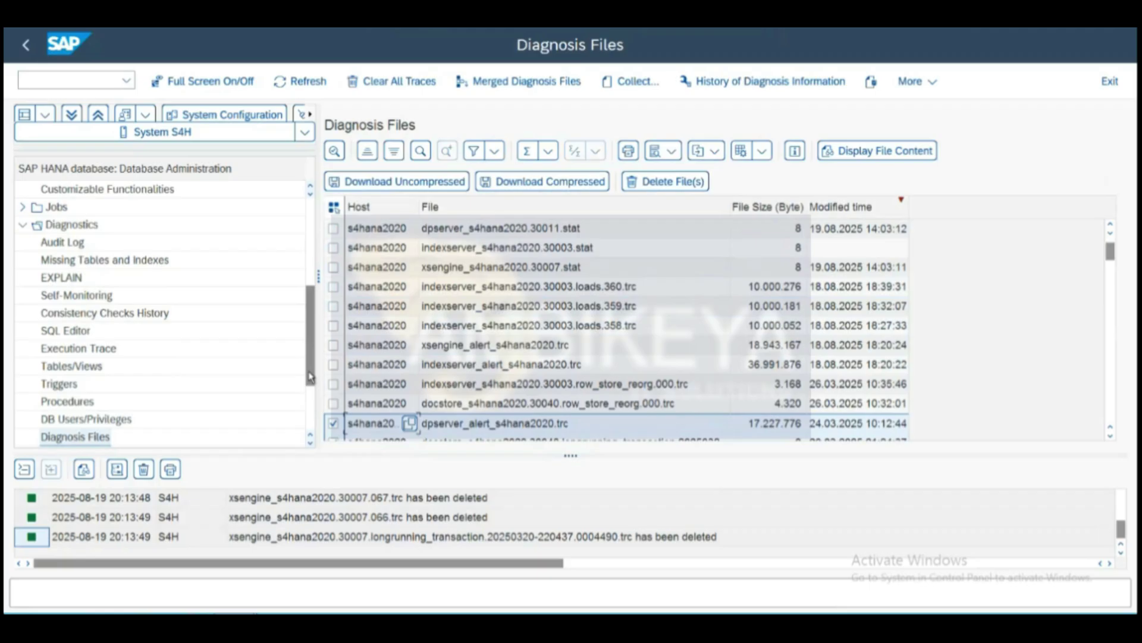
Delete the files from dpserver_s4hana2020.30011.stat down to docstore_s4hana2020.30040.row_store_reorg.000.trc, leaving out the xsengine and indexserver alert traces.
click(333, 287)
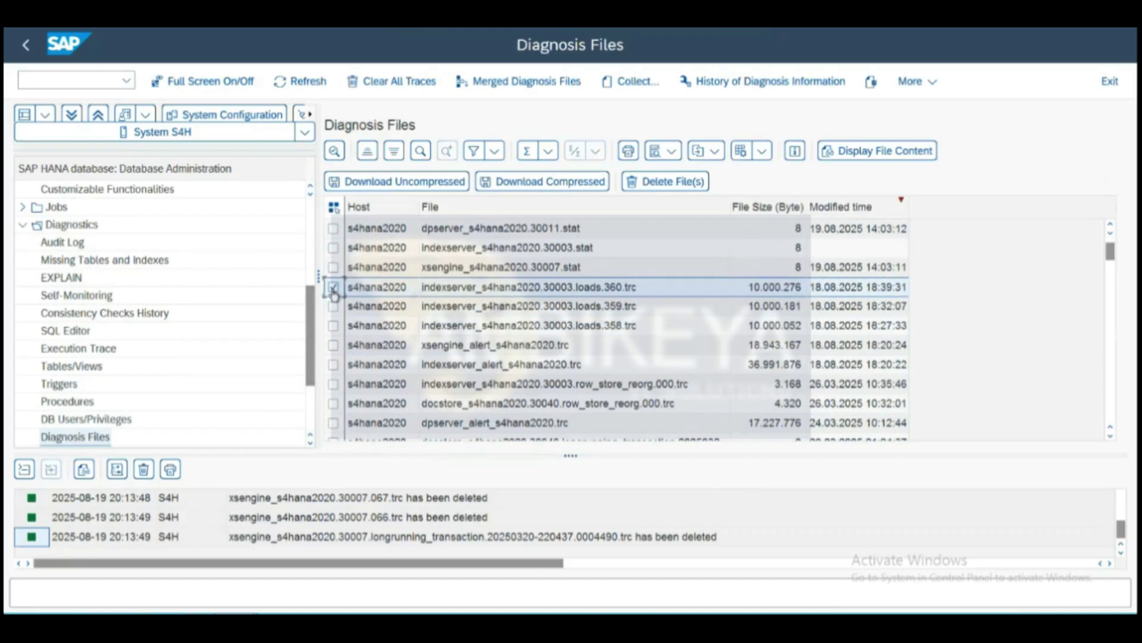
click(333, 326)
click(334, 307)
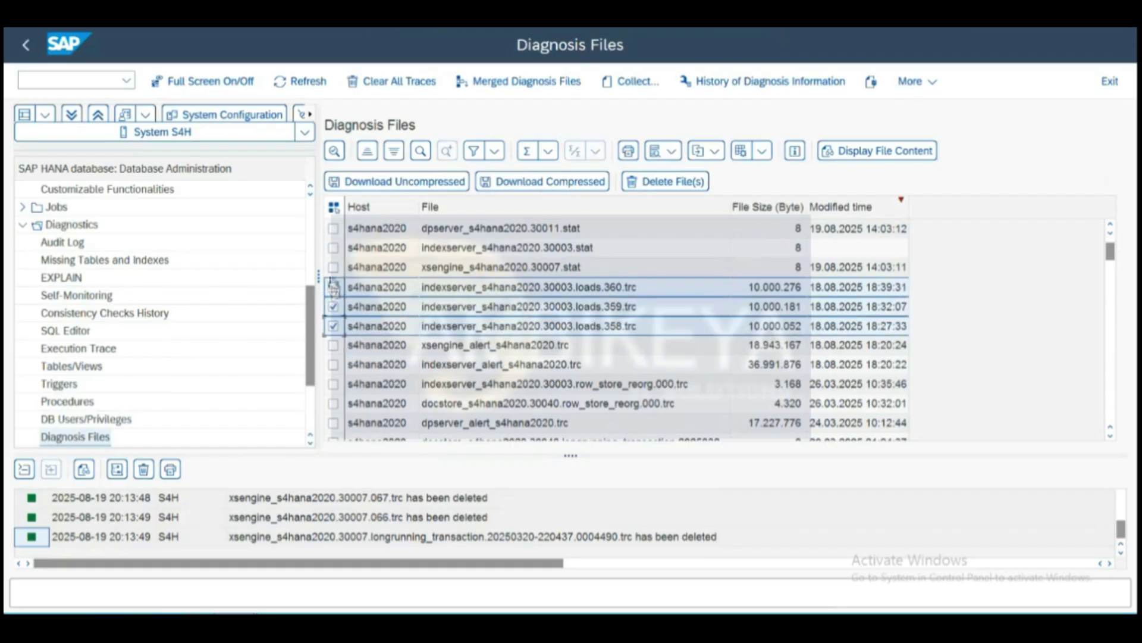
click(333, 267)
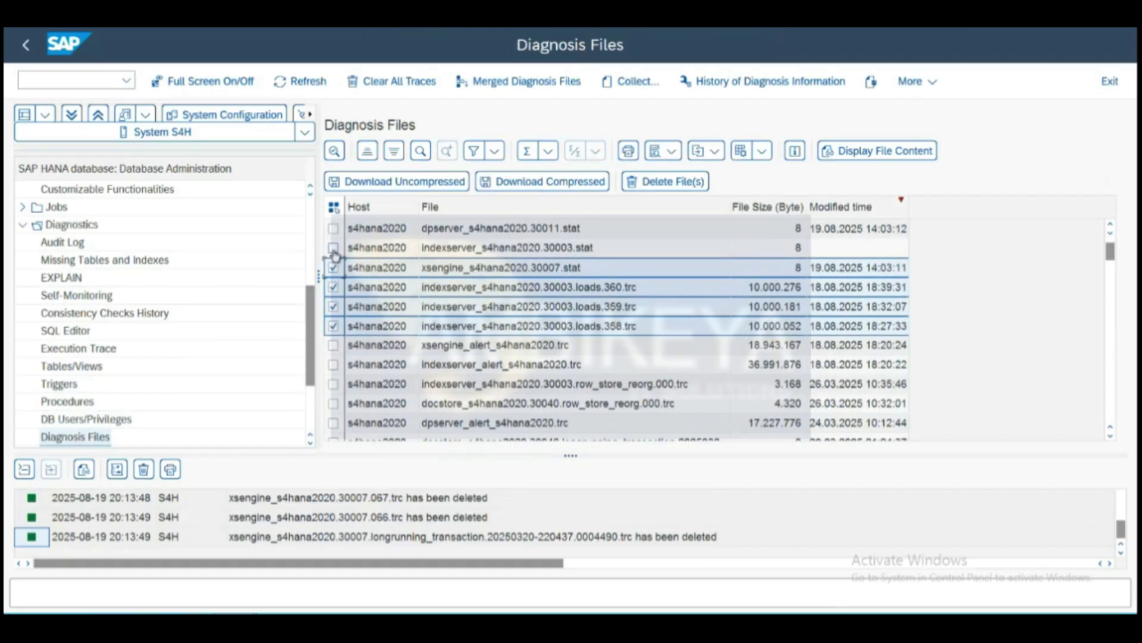
click(334, 249)
click(333, 231)
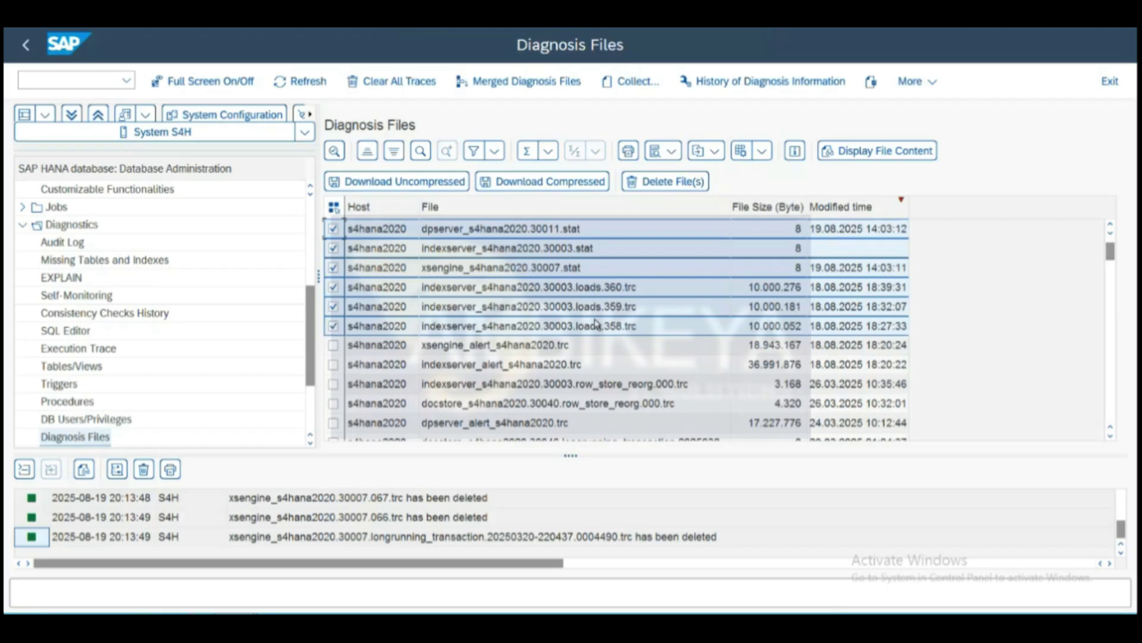
click(334, 386)
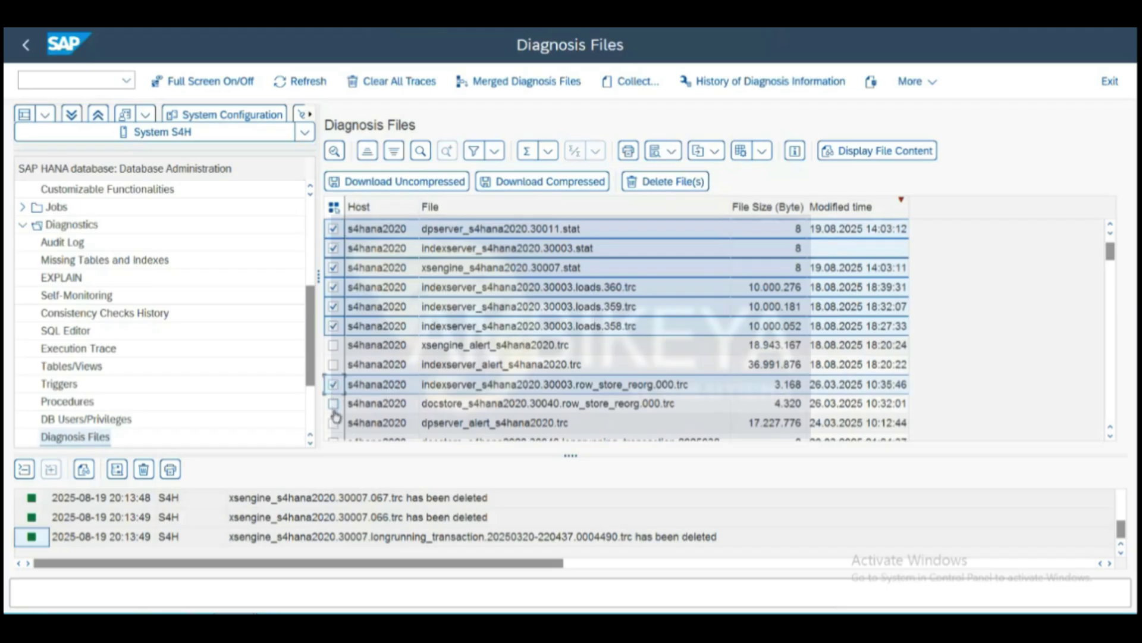
click(334, 404)
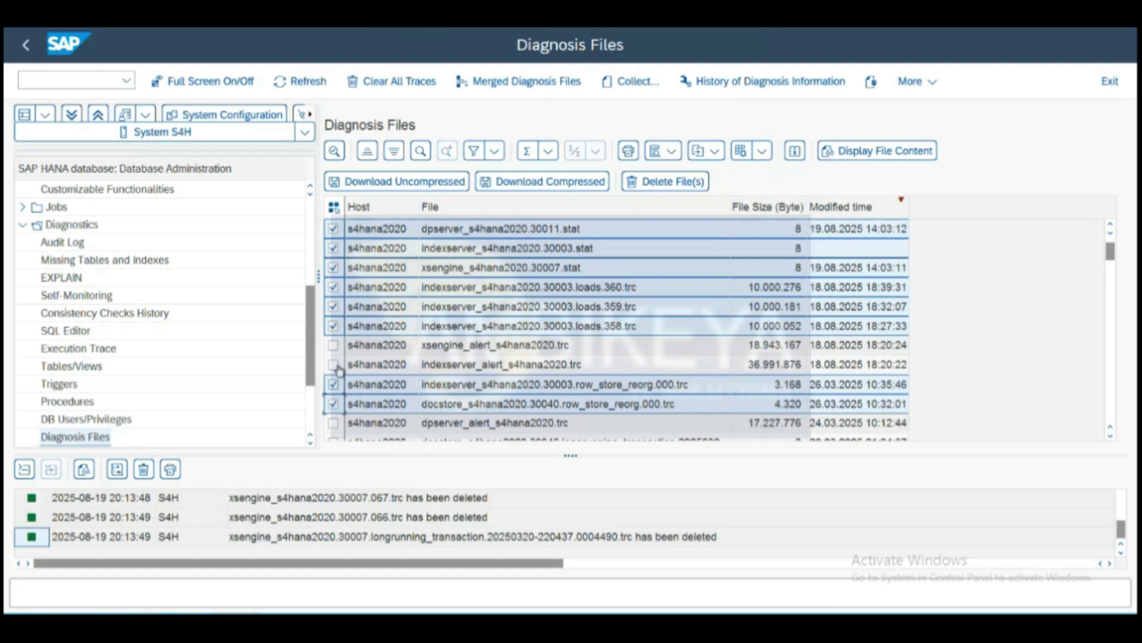
click(649, 185)
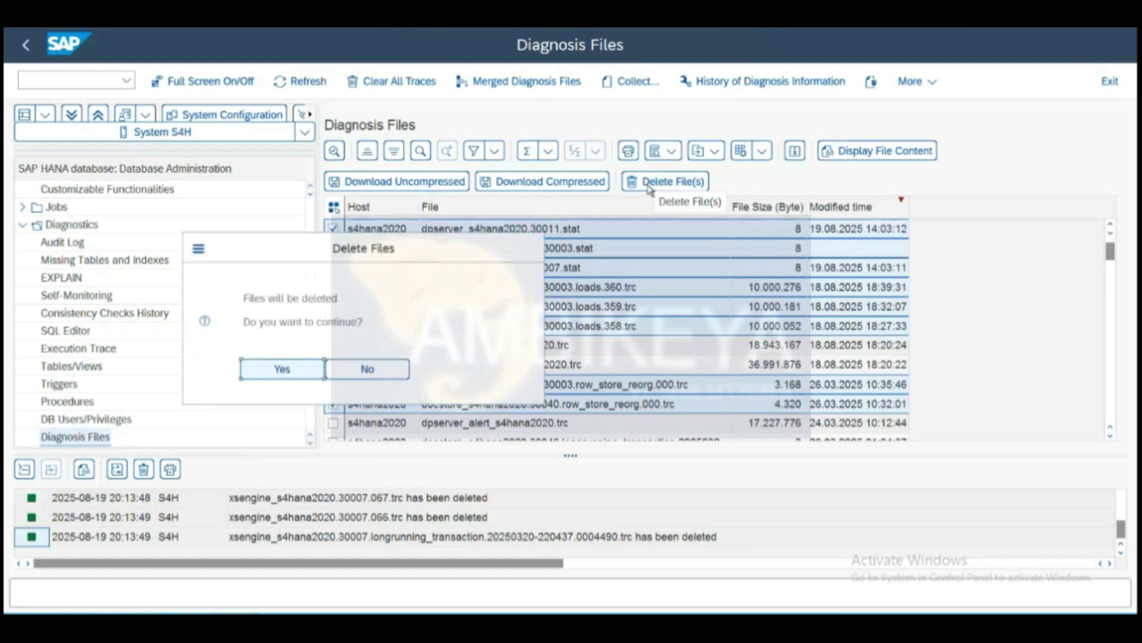
click(302, 372)
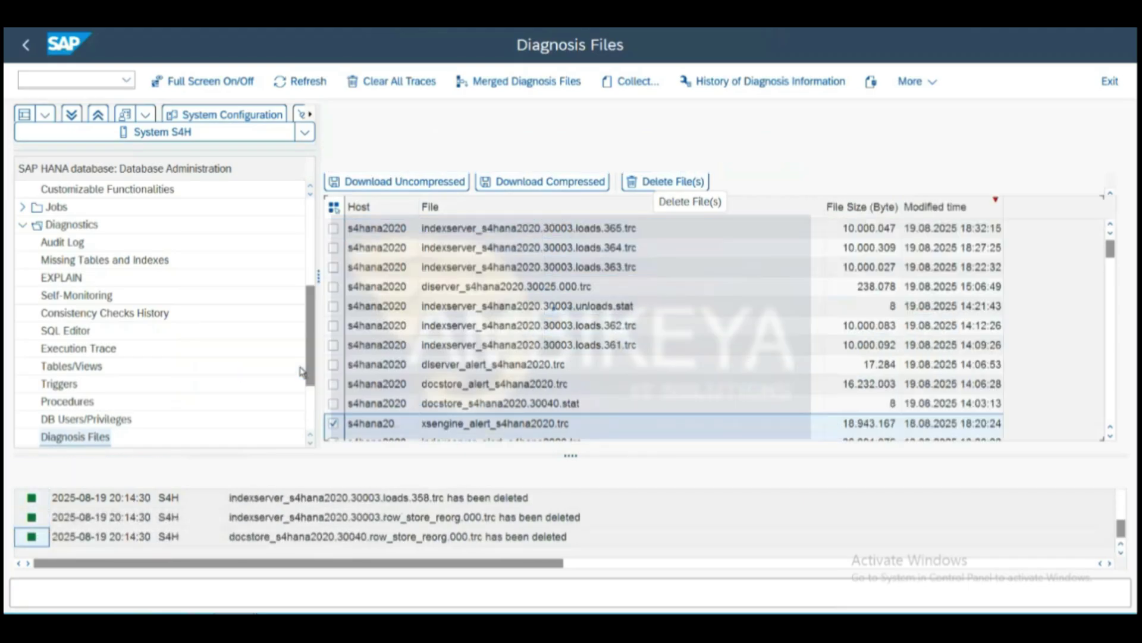
click(568, 351)
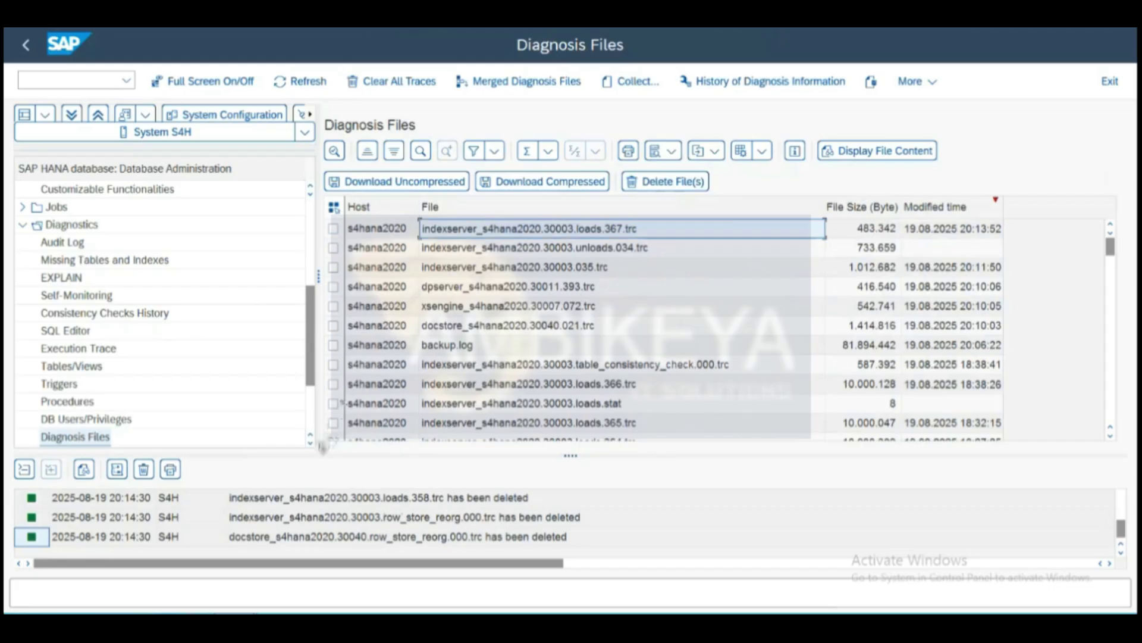
Open the Merged Diagnosis Files view and look through its filter fields and result list.
scroll(310, 447, down, 6)
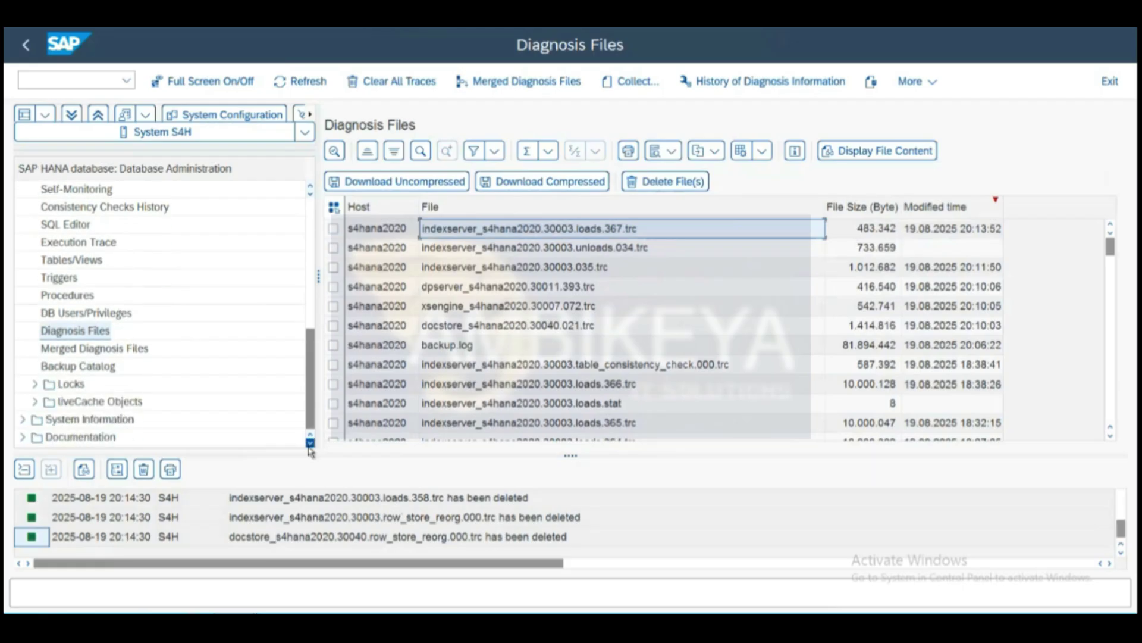
click(129, 351)
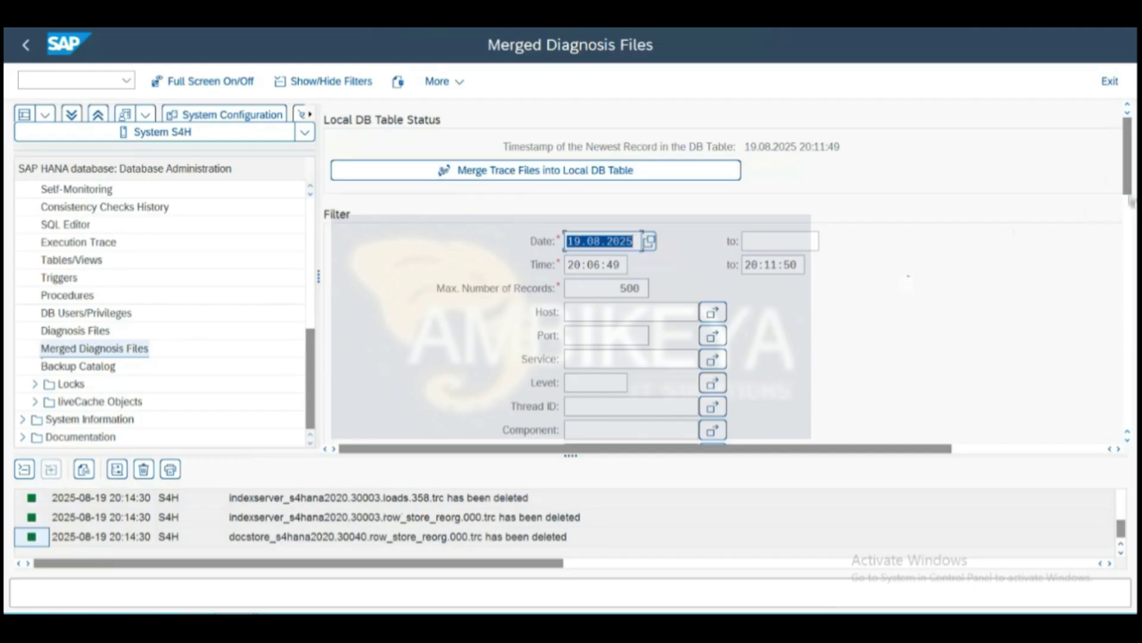
click(1130, 211)
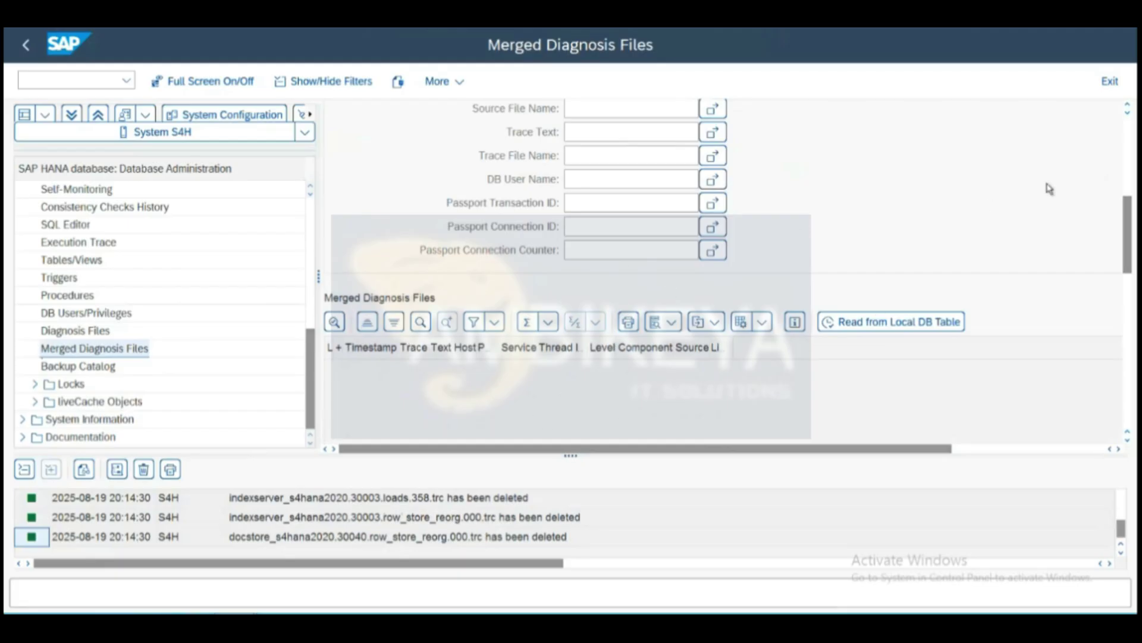
click(1130, 187)
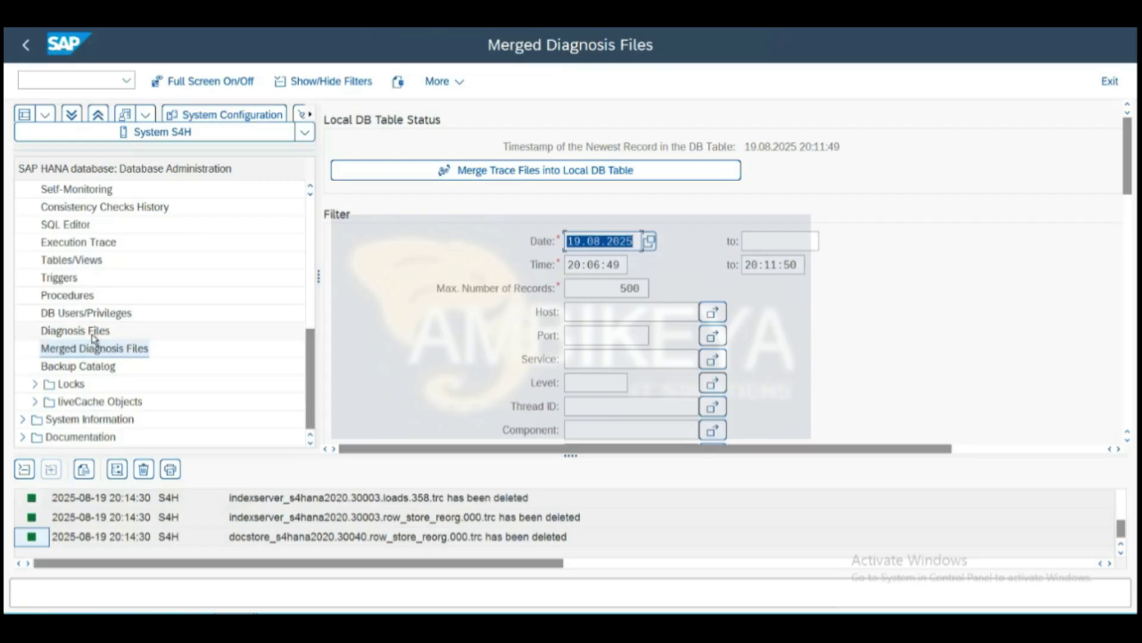
Open the Backup Catalog and review the data backup entries down to those of 27.04.2021, including their states and messages.
click(100, 369)
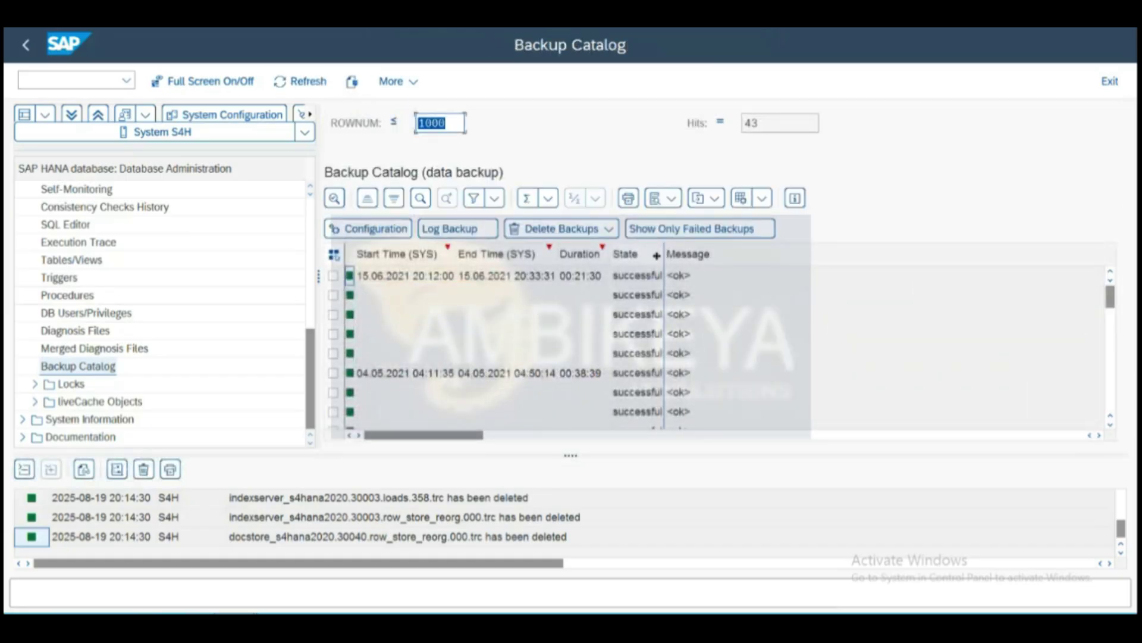
click(402, 285)
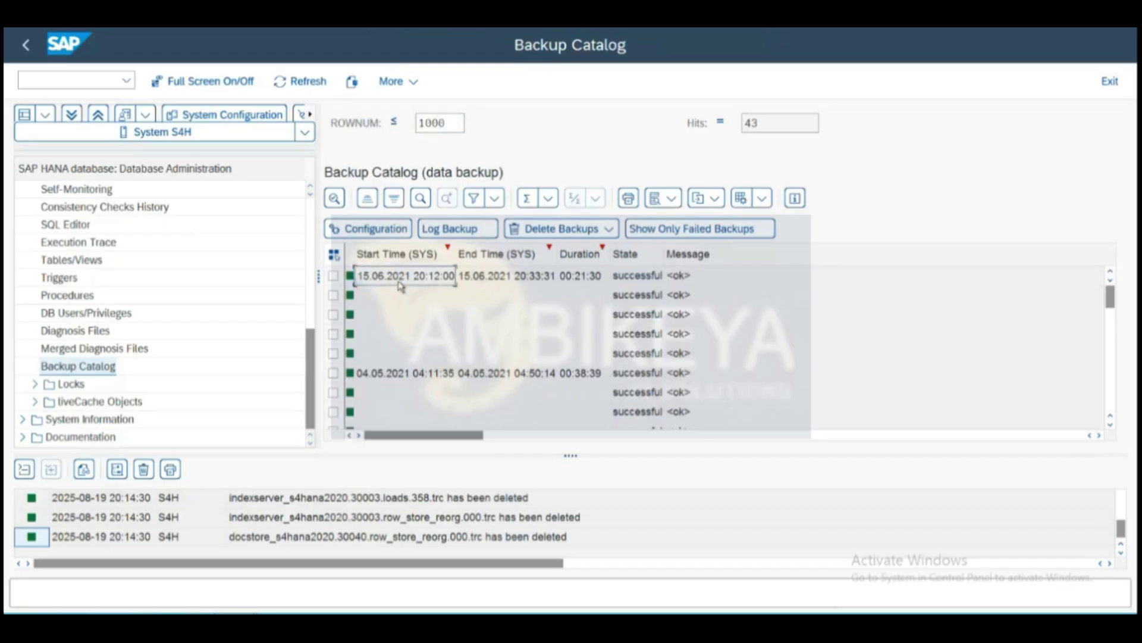
key(Down)
key(Down)
key(Down)
key(Down)
key(Down)
key(Down)
key(Down)
key(Down)
key(Down)
key(Down)
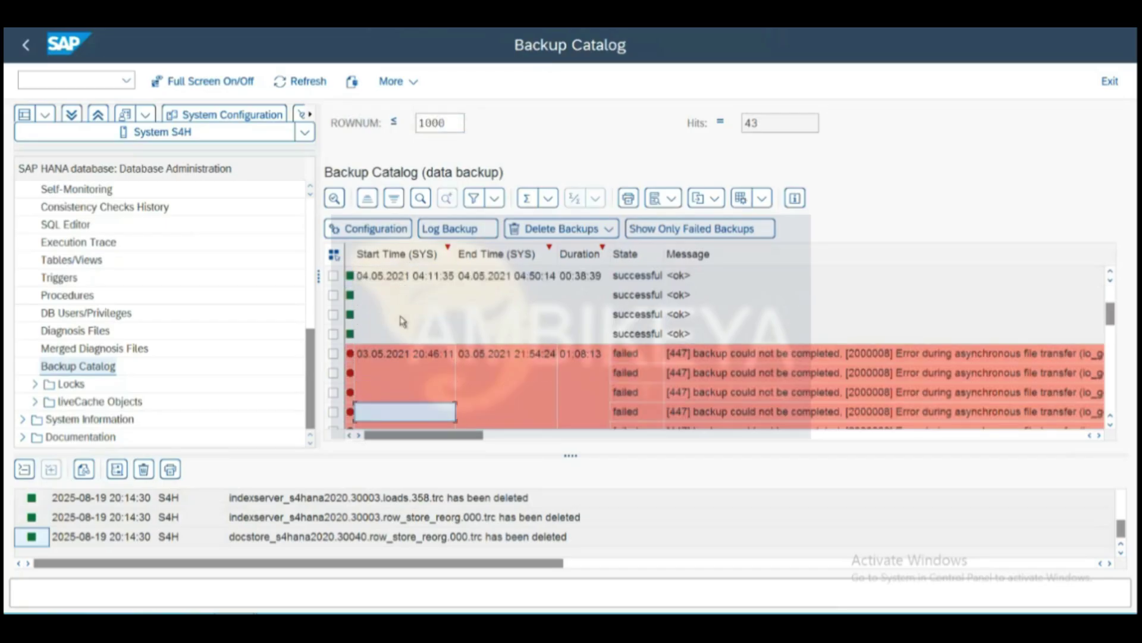
key(Down)
key(Down)
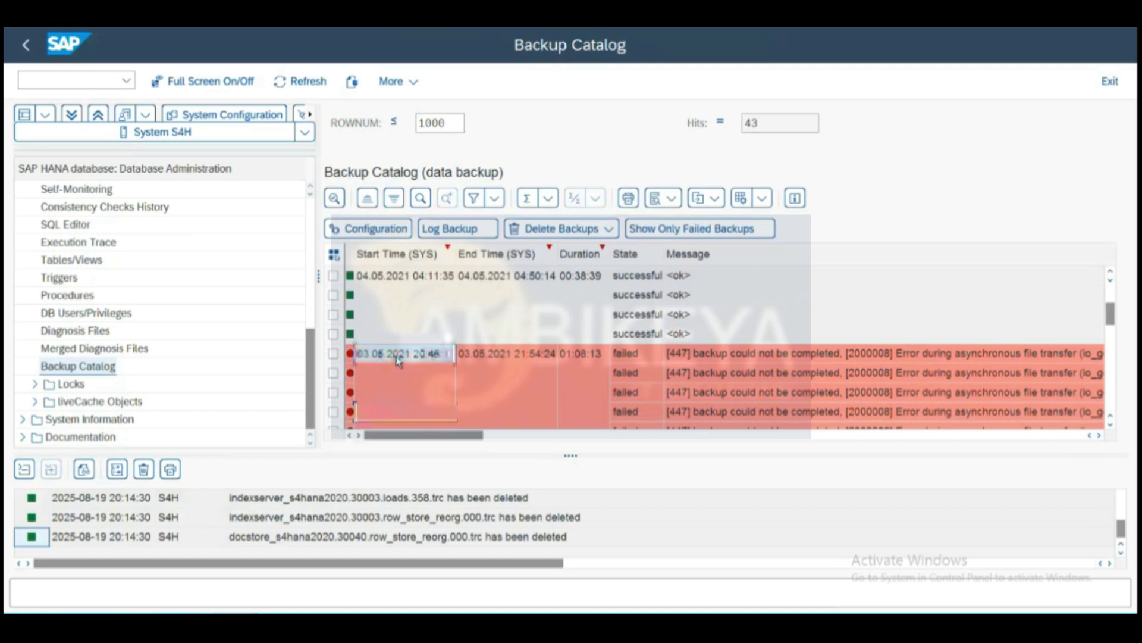
key(Down)
key(Down)
key(Down)
key(Down)
key(Down)
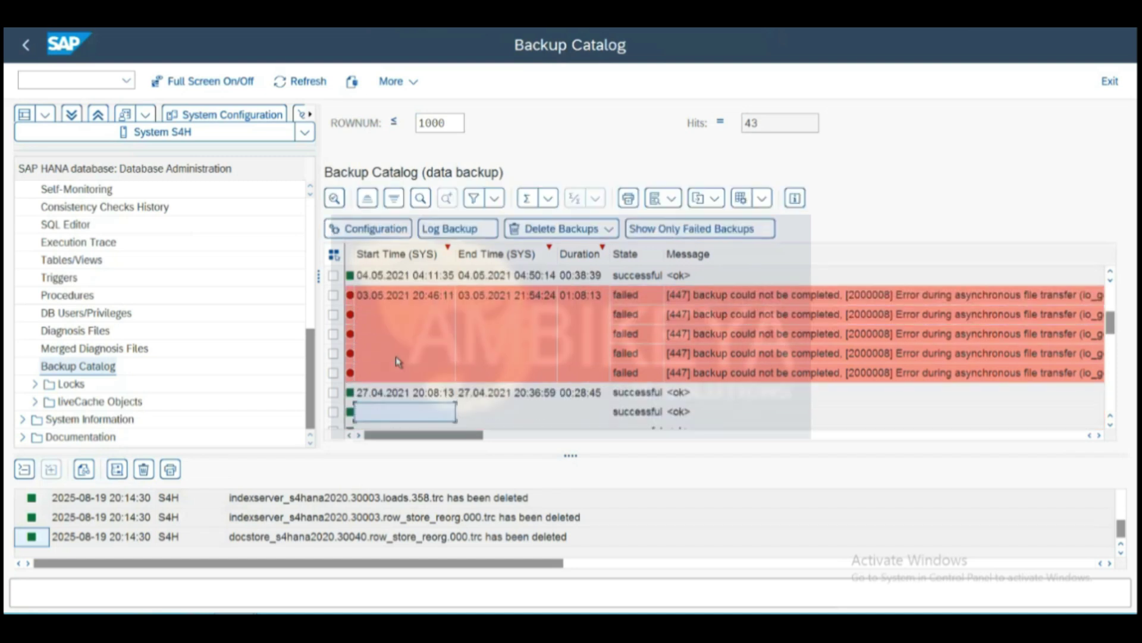
key(Up)
key(Up)
key(Up)
key(Up)
key(Up)
key(Up)
key(Up)
key(Up)
key(Up)
key(Up)
key(Up)
key(Up)
key(Up)
key(Up)
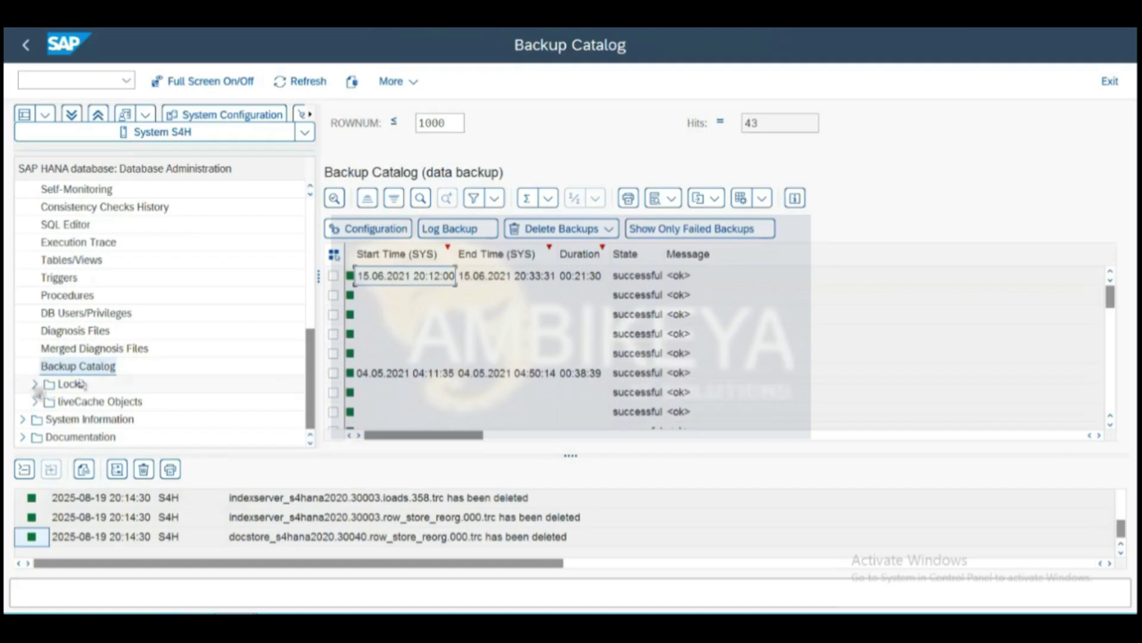
Expand the Locks folder and view Blocked Transactions and Object Locks.
click(35, 386)
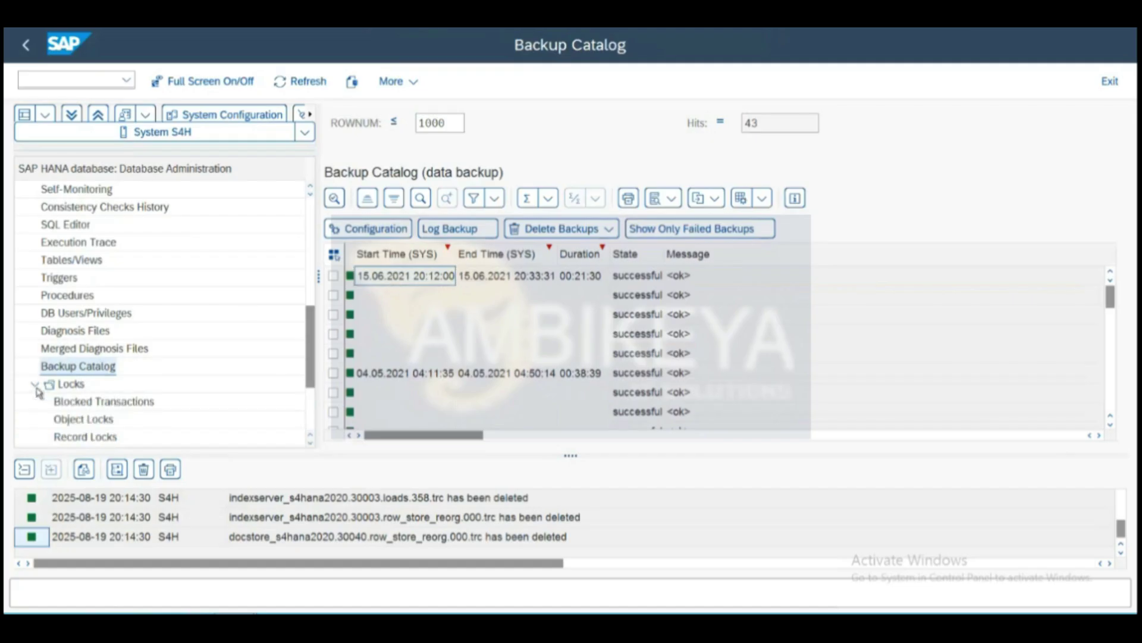
click(88, 404)
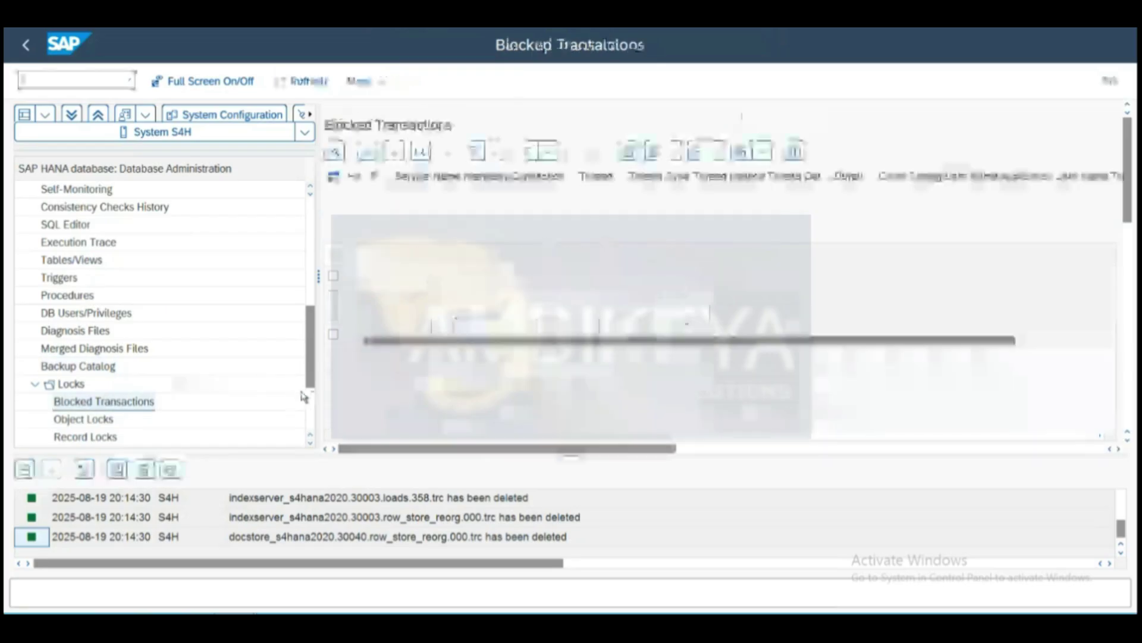
scroll(310, 409, down, 3)
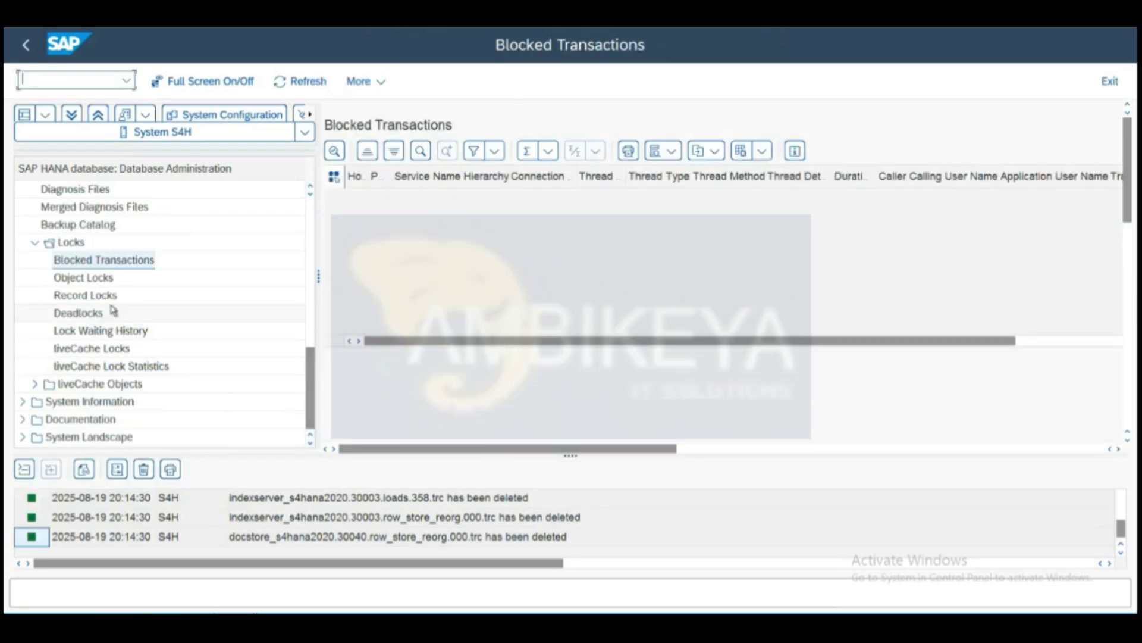
click(104, 280)
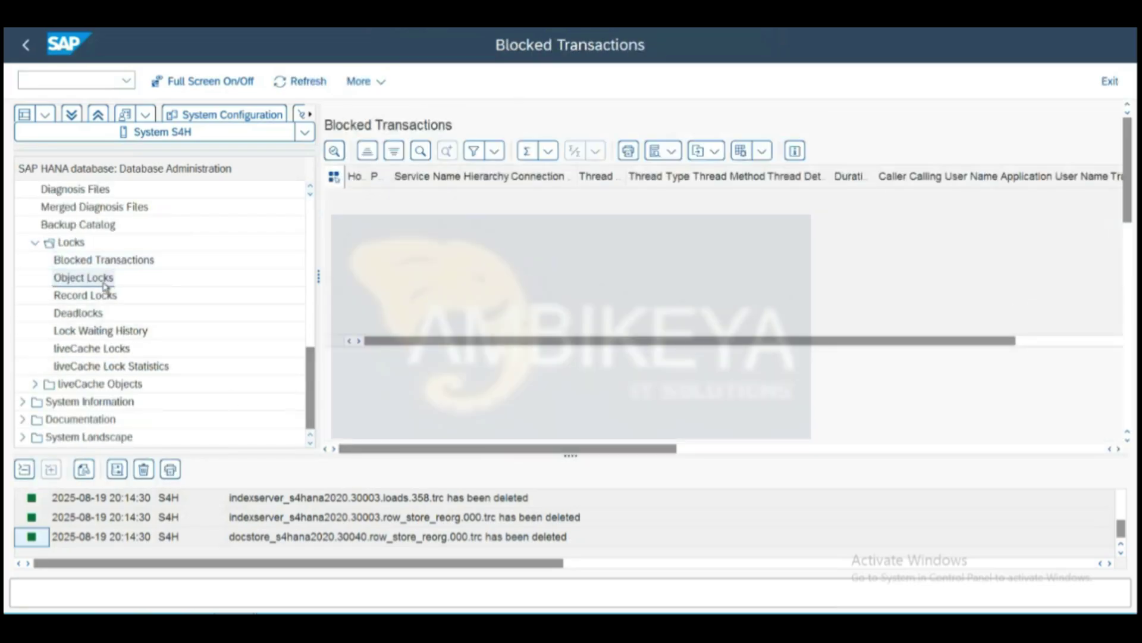
View the Deadlocks, Lock Waiting History and liveCache Lock Statistics entries one after another.
click(97, 314)
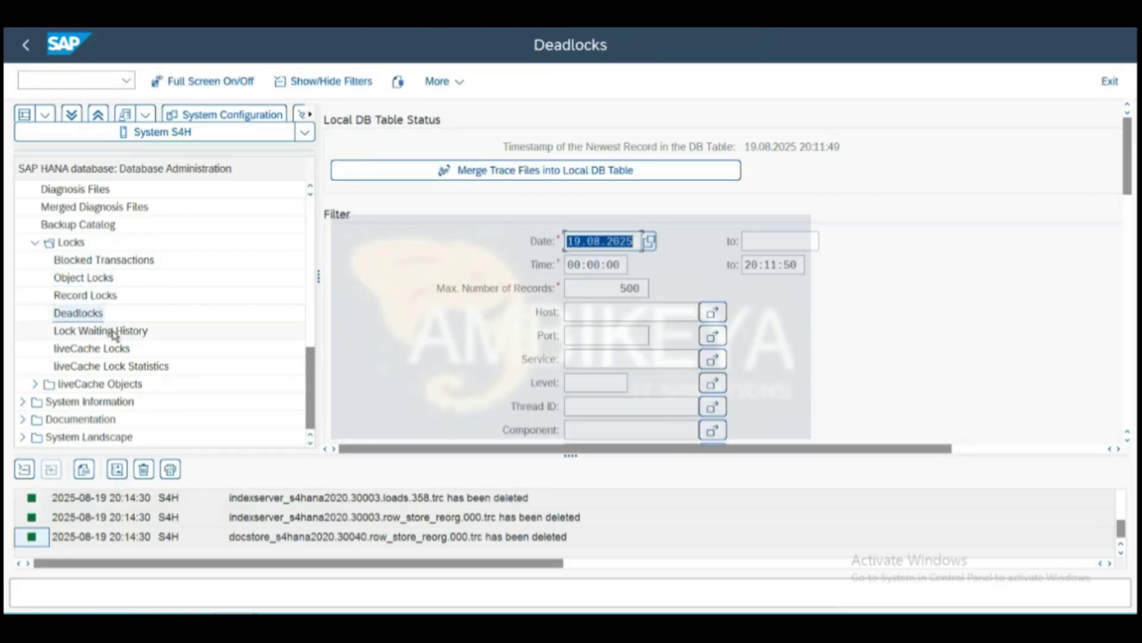
click(115, 332)
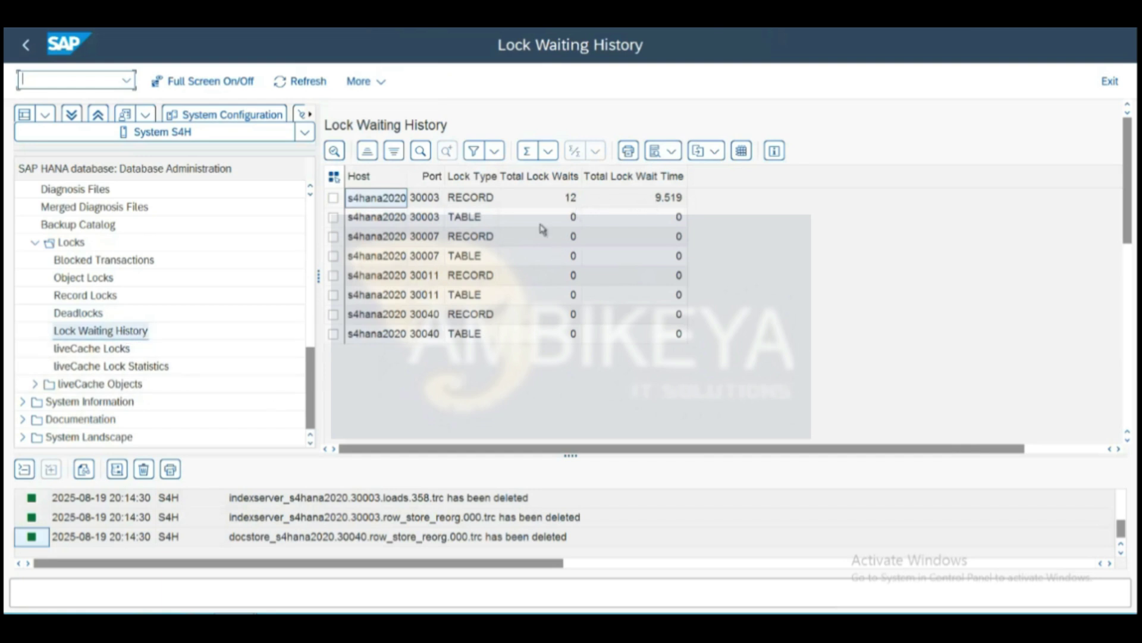
click(138, 368)
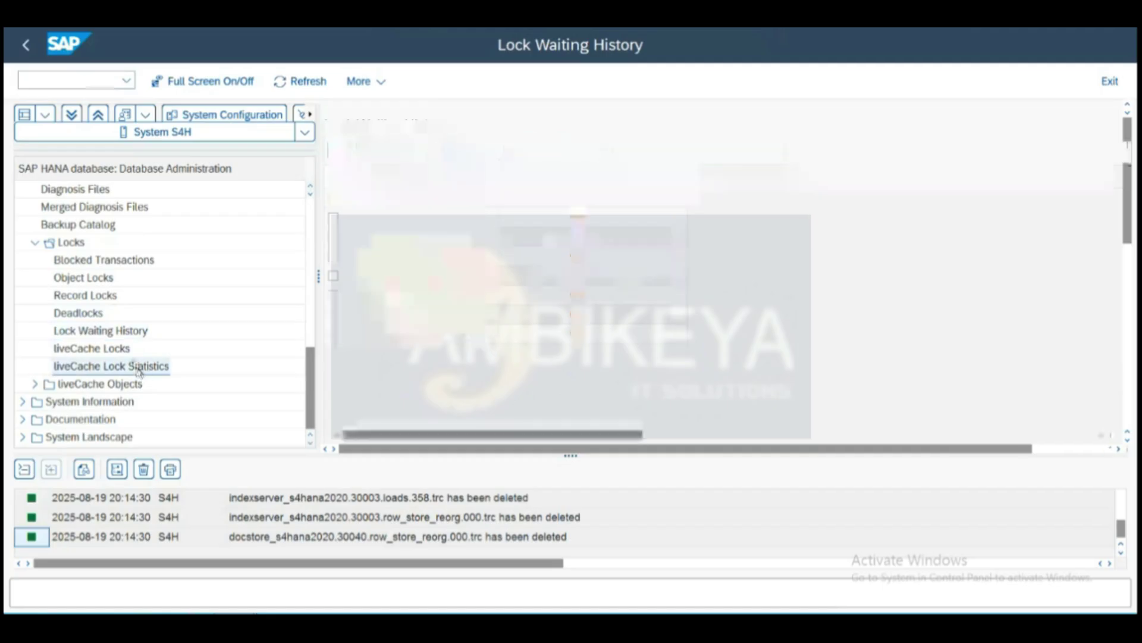
Return to the Deadlocks view to examine its filter and result list, and collapse the Locks folder.
click(79, 313)
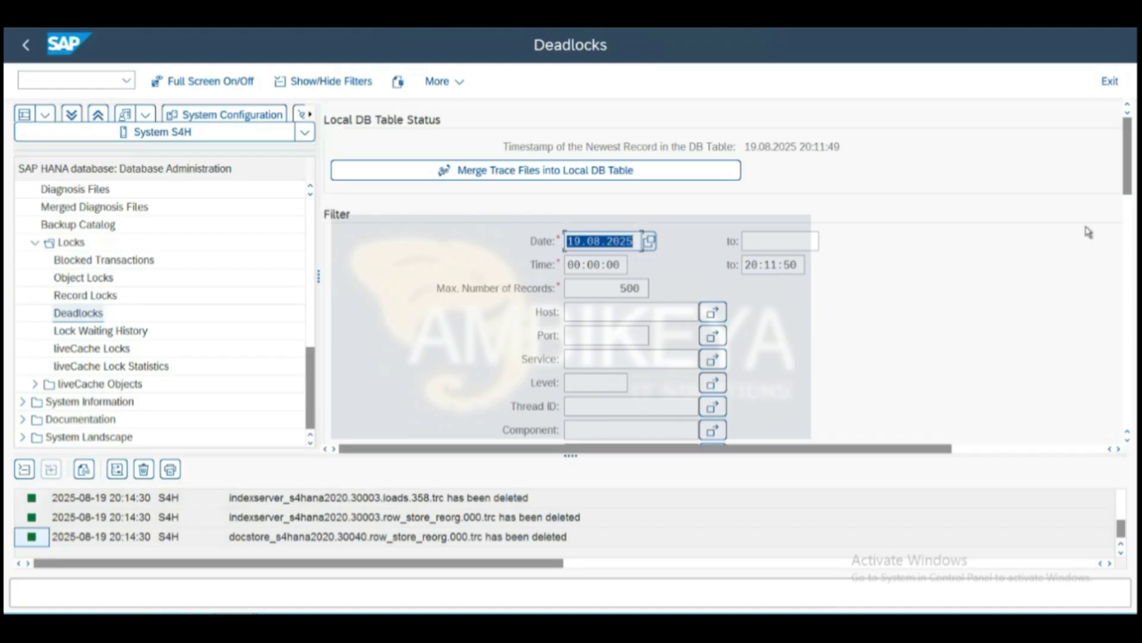
scroll(1130, 214, down, 5)
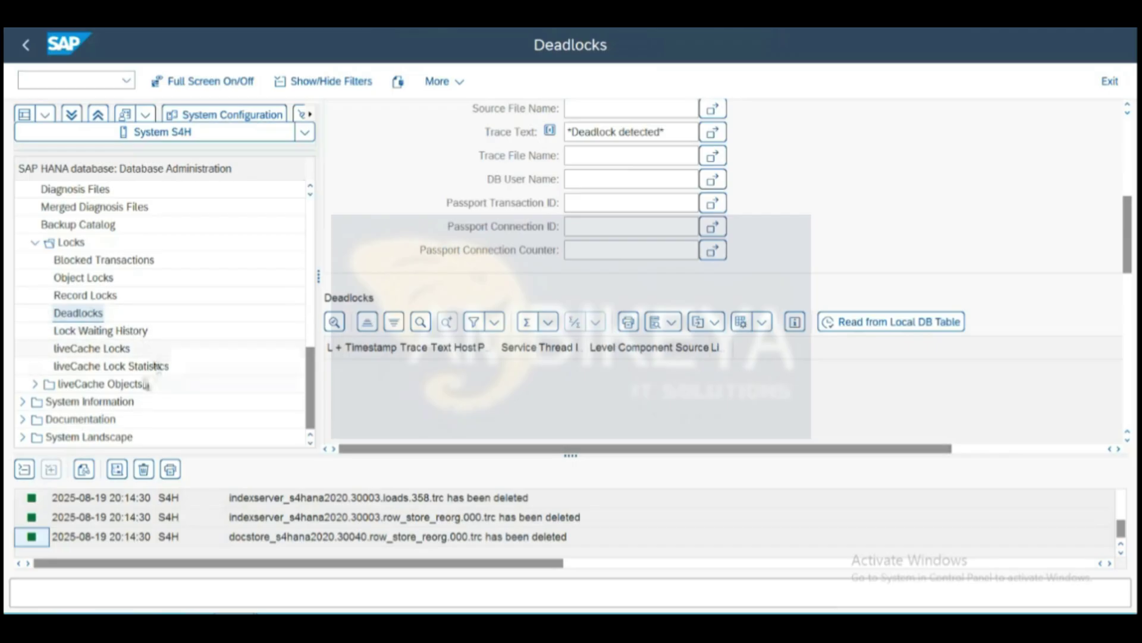
click(34, 386)
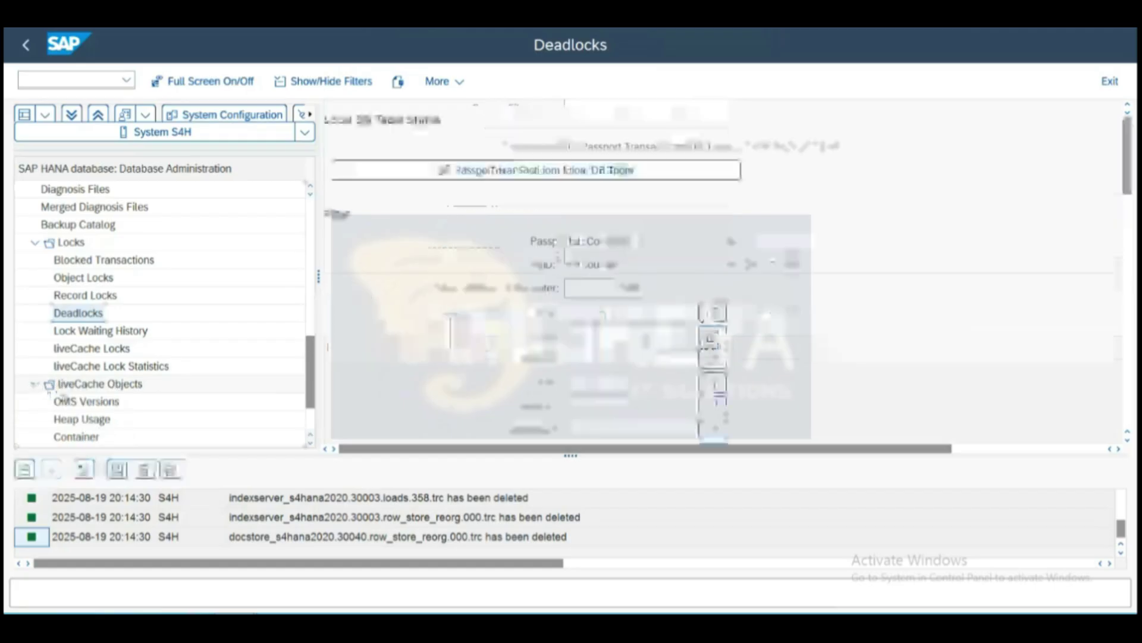
click(36, 387)
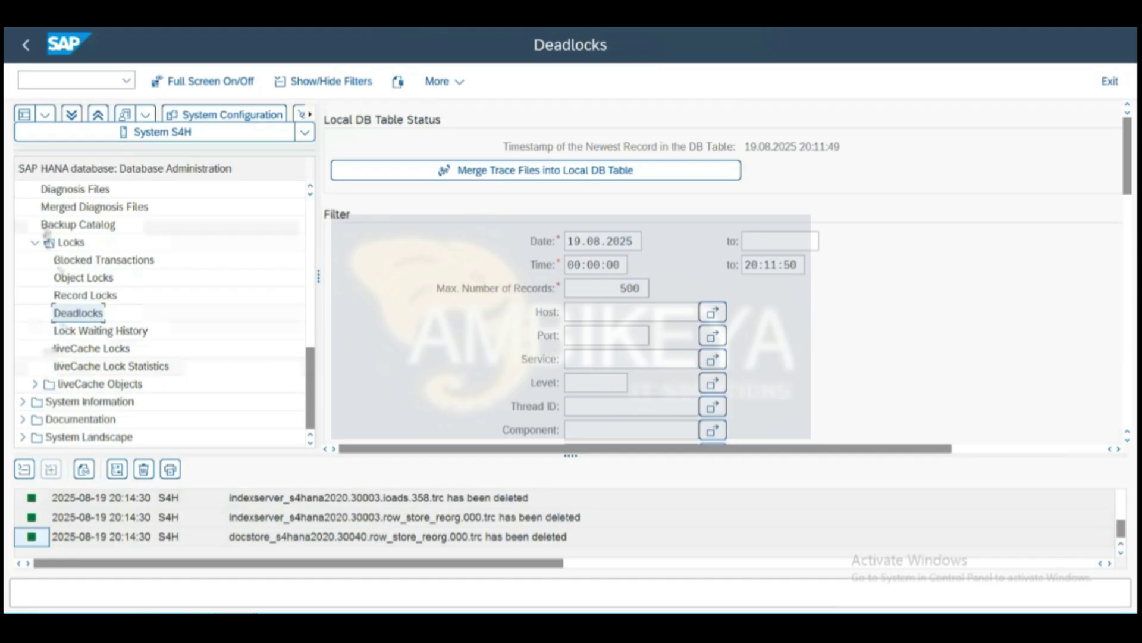
click(35, 242)
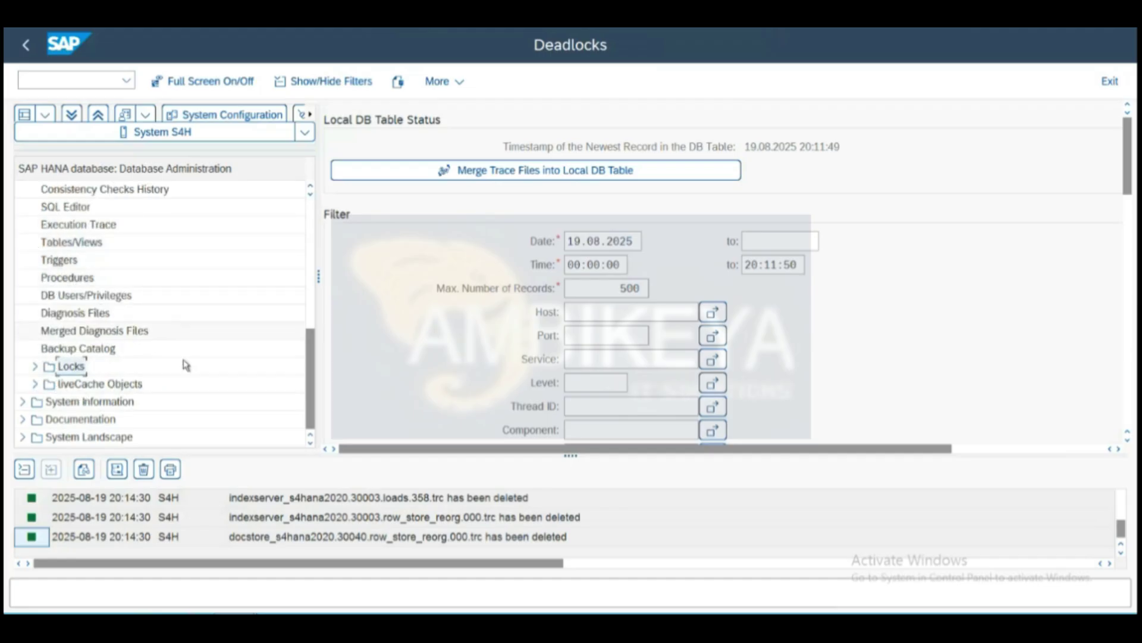
Expand System Information and open Connections to examine the database connections, including the user, connection type and last action columns.
click(24, 402)
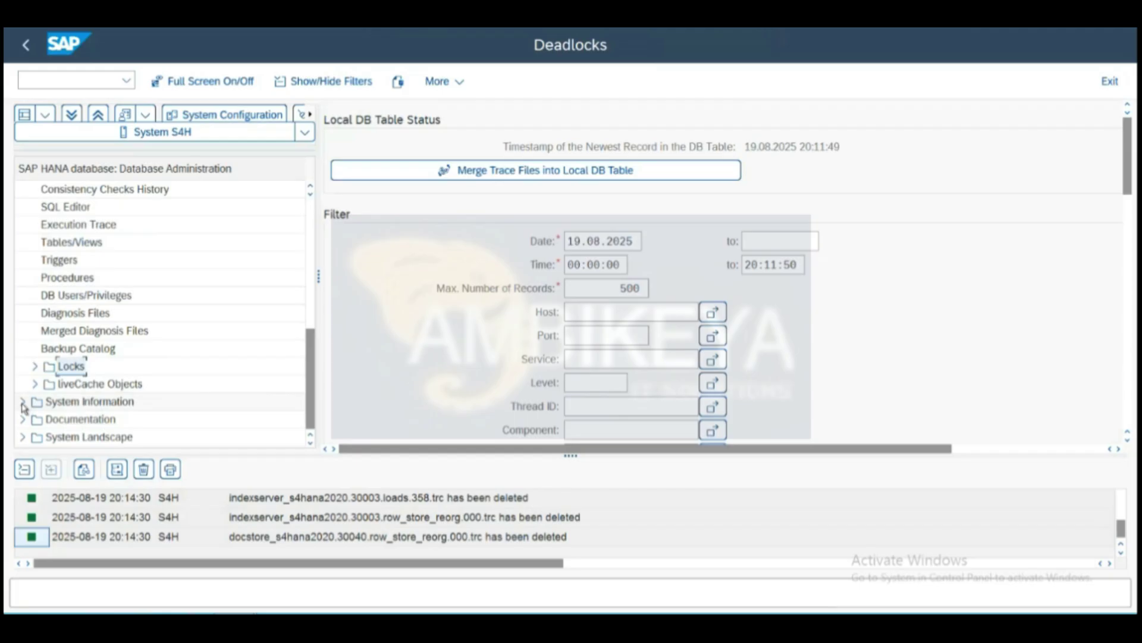
click(311, 444)
click(311, 444)
click(310, 445)
click(310, 445)
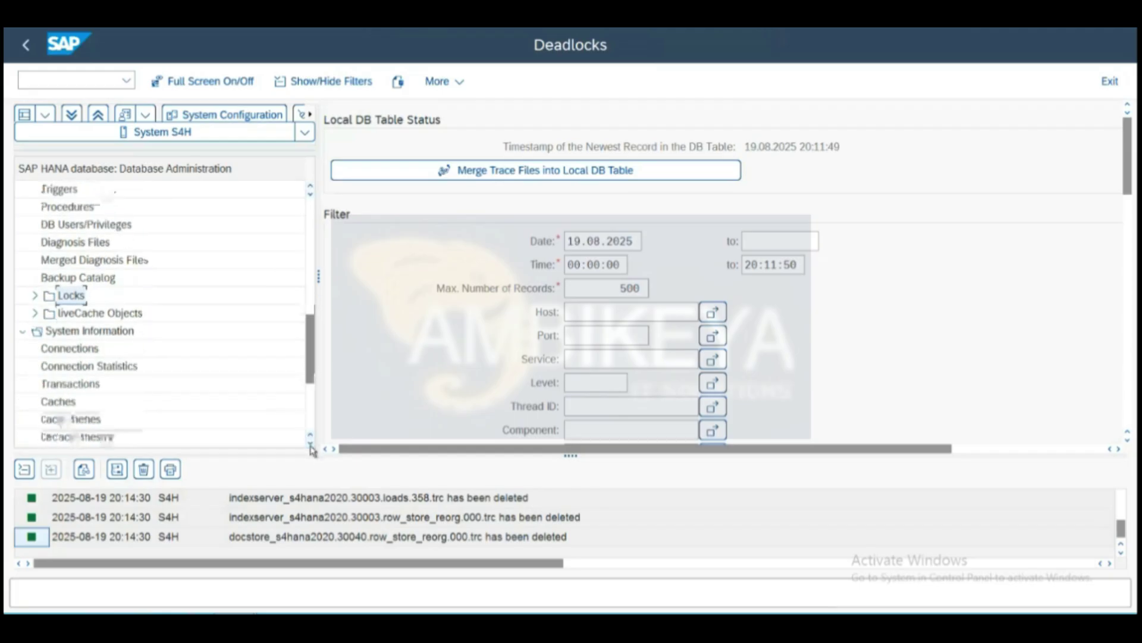
click(310, 445)
click(84, 332)
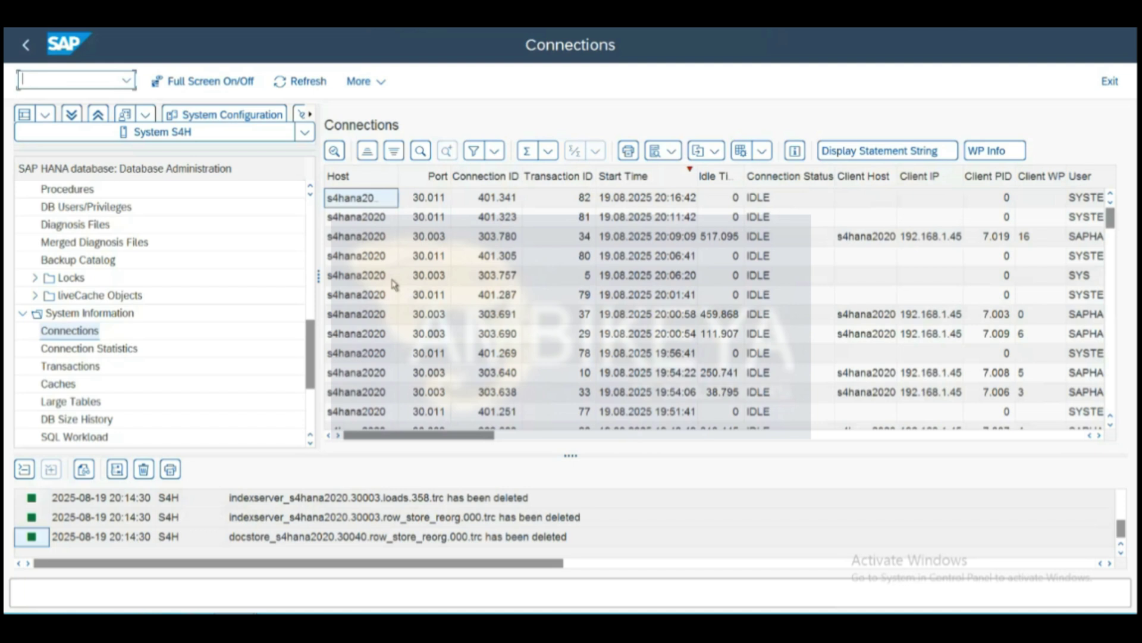
click(506, 436)
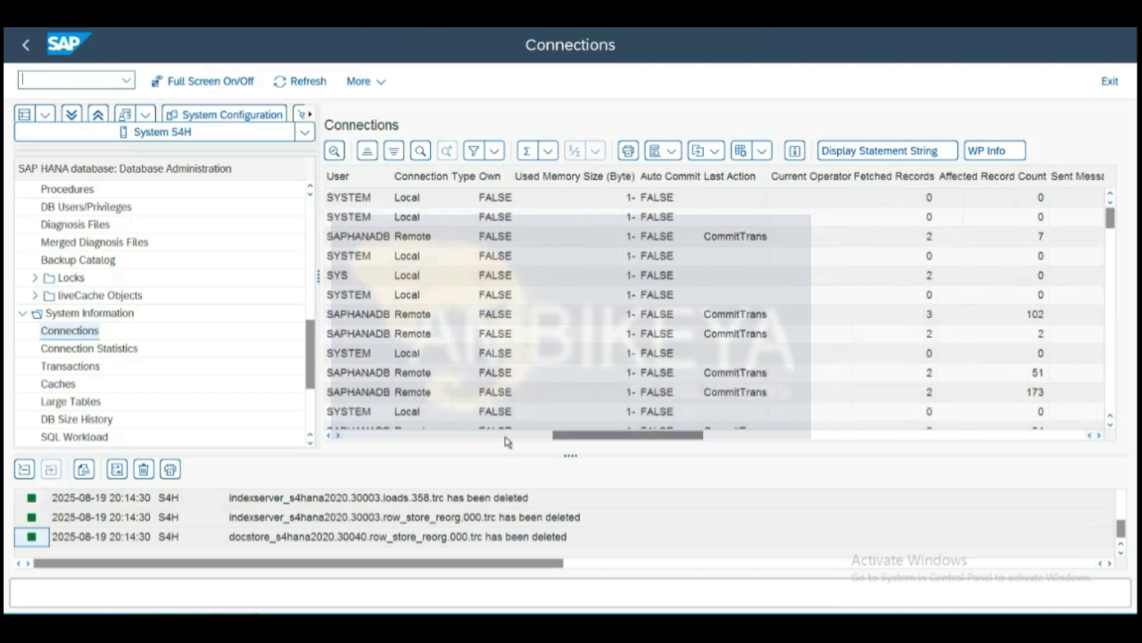
Examine the remaining Connections columns through Statement String and return to the Host column.
click(713, 436)
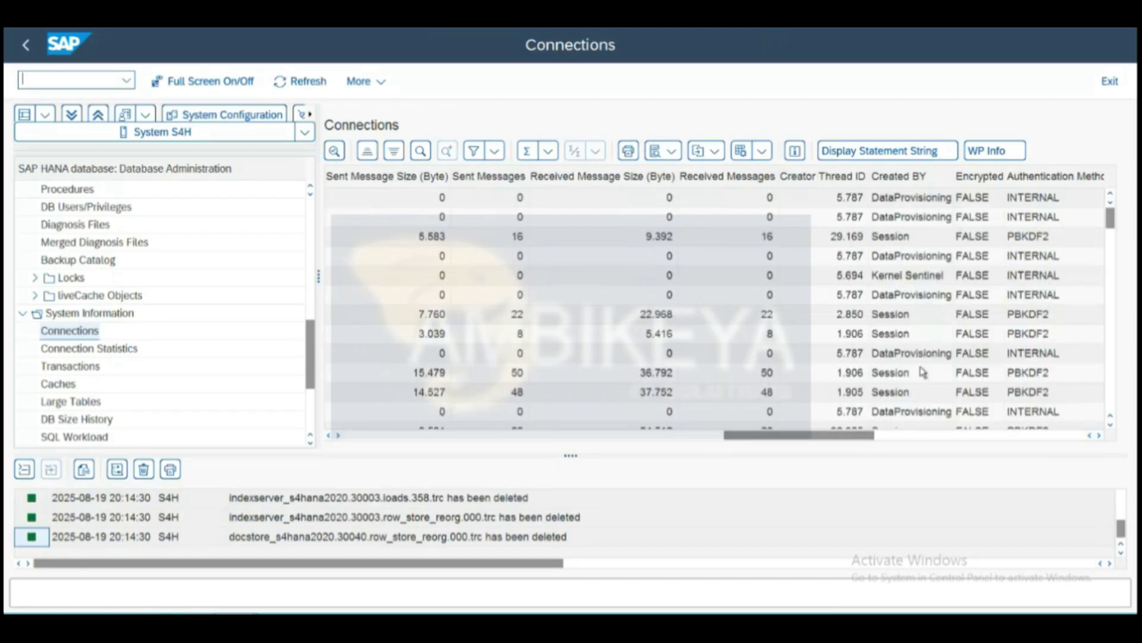
click(887, 438)
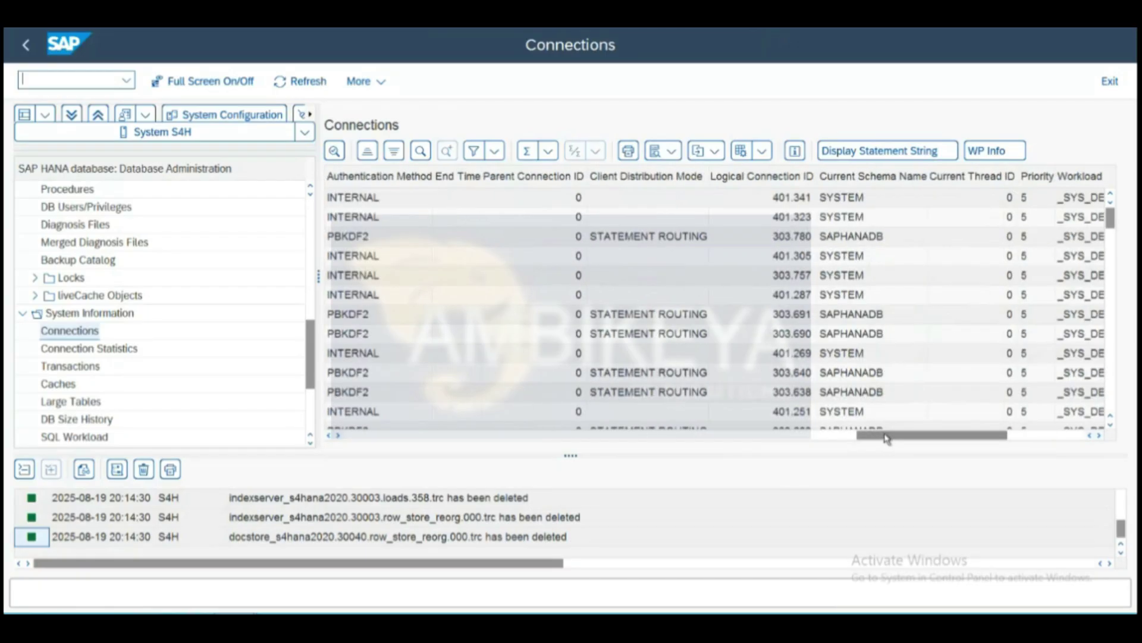
click(1022, 441)
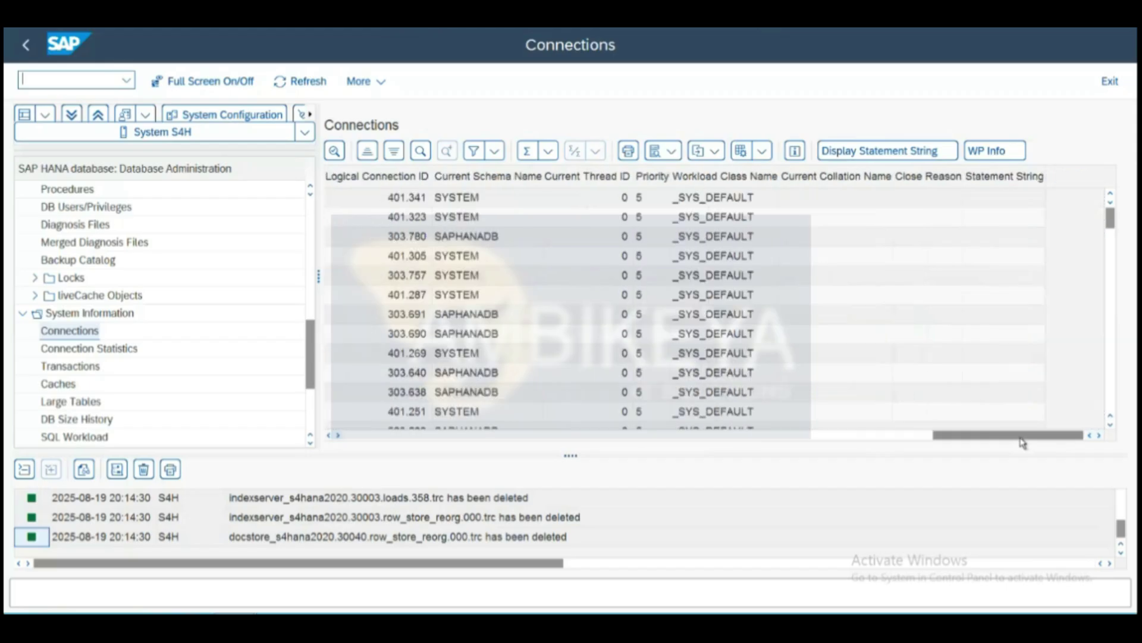
click(910, 444)
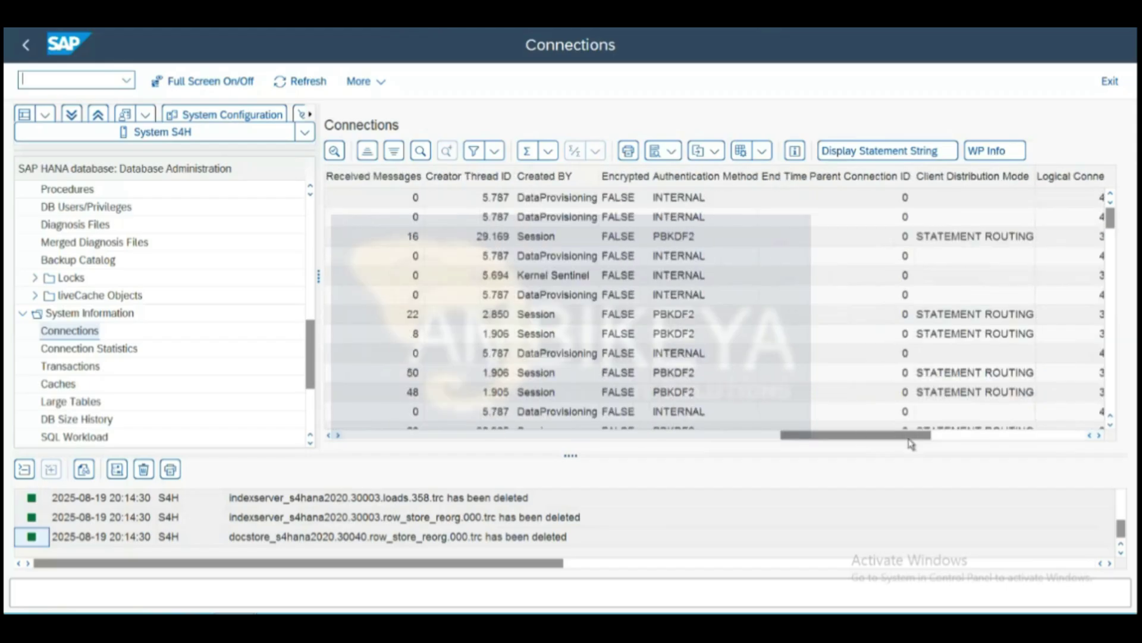
click(767, 441)
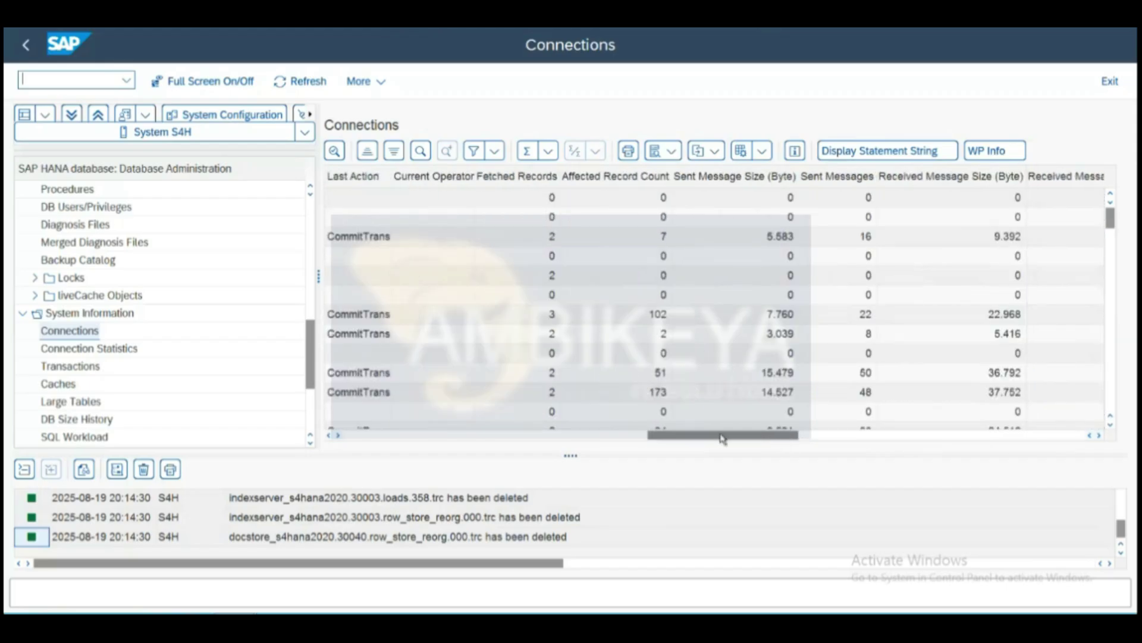
click(617, 442)
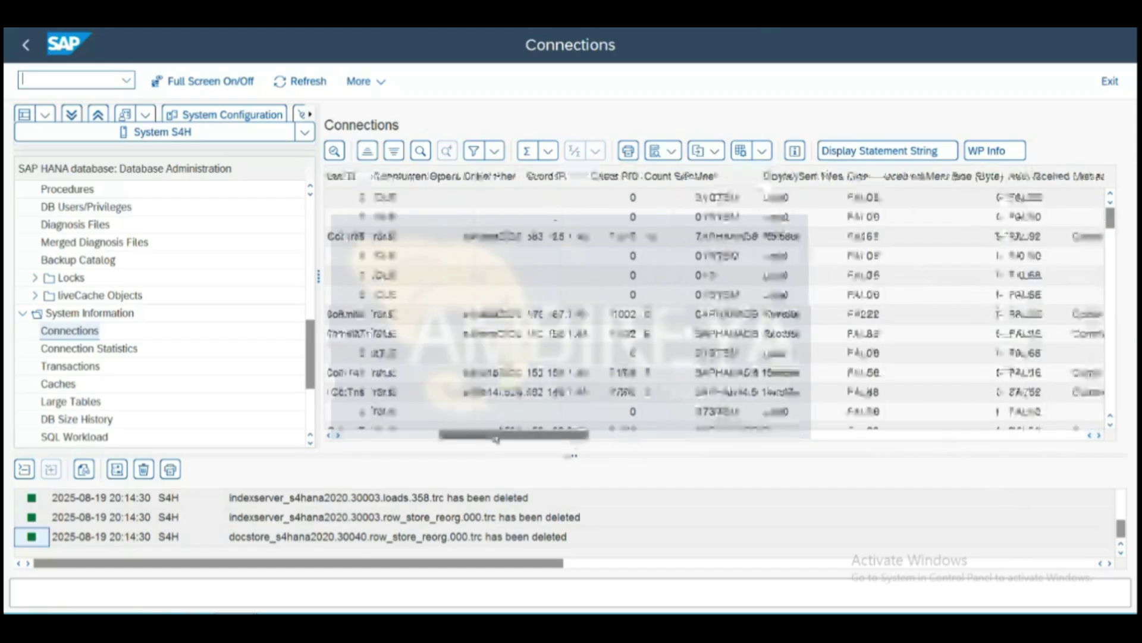
click(416, 438)
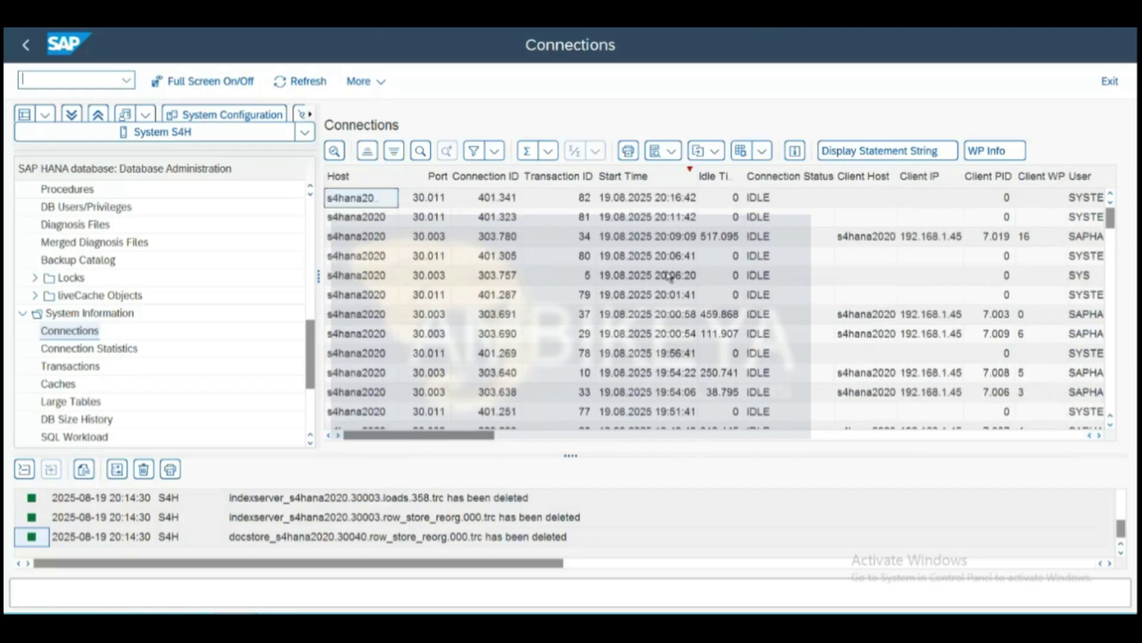
Go down the Connection Status column to the end of the connections list, checking the status of each connection.
click(767, 260)
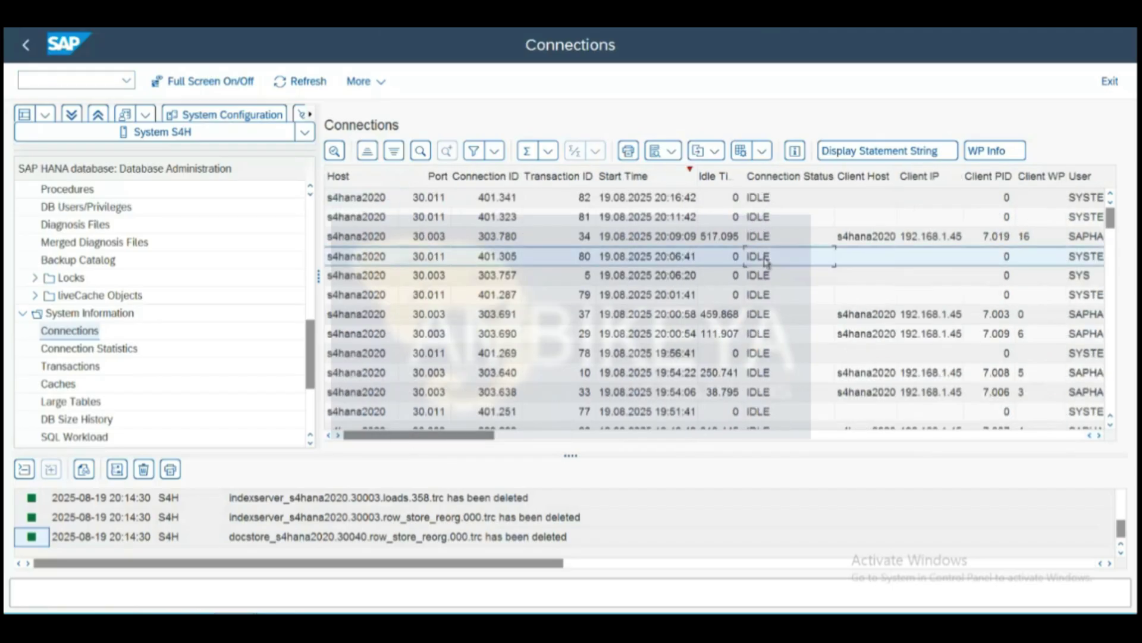
key(Down)
key(Down)
key(Down)
key(Down)
key(Down)
key(Down)
key(Down)
key(Down)
key(Down)
key(Down)
key(Down)
key(Down)
key(Down)
key(Down)
key(Down)
key(Down)
key(Down)
key(Down)
key(Down)
key(Down)
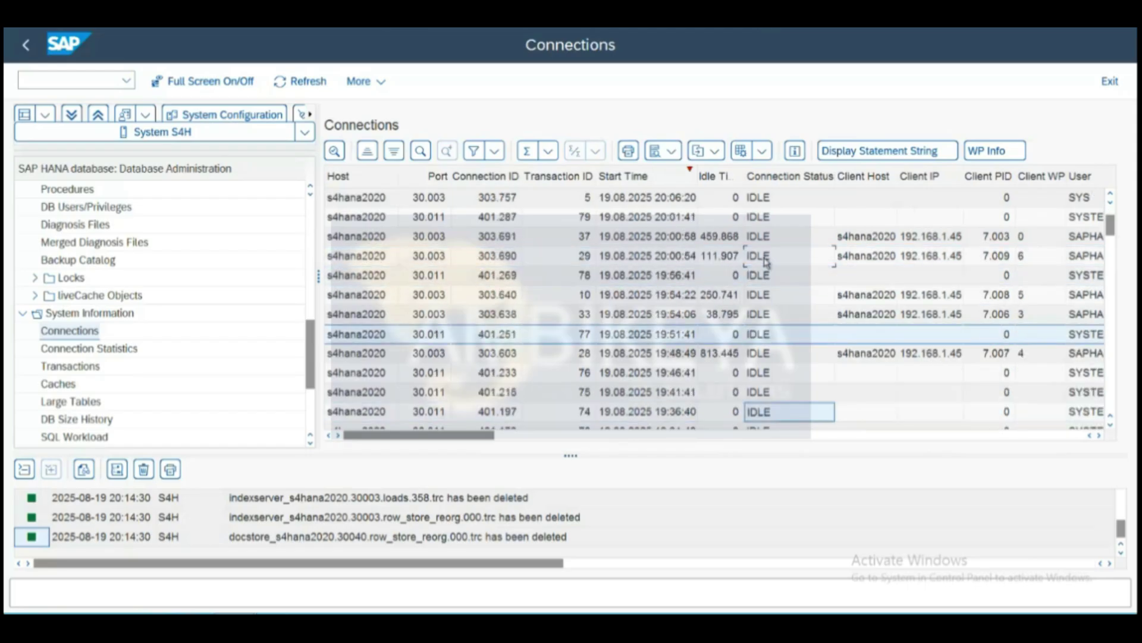
key(Down)
key(Down)
key(Down)
key(Down)
key(Down)
key(Down)
key(Down)
key(Down)
key(Down)
key(Down)
key(Down)
key(Down)
key(Down)
key(Down)
key(Down)
key(Down)
key(Down)
key(Down)
key(Down)
key(Down)
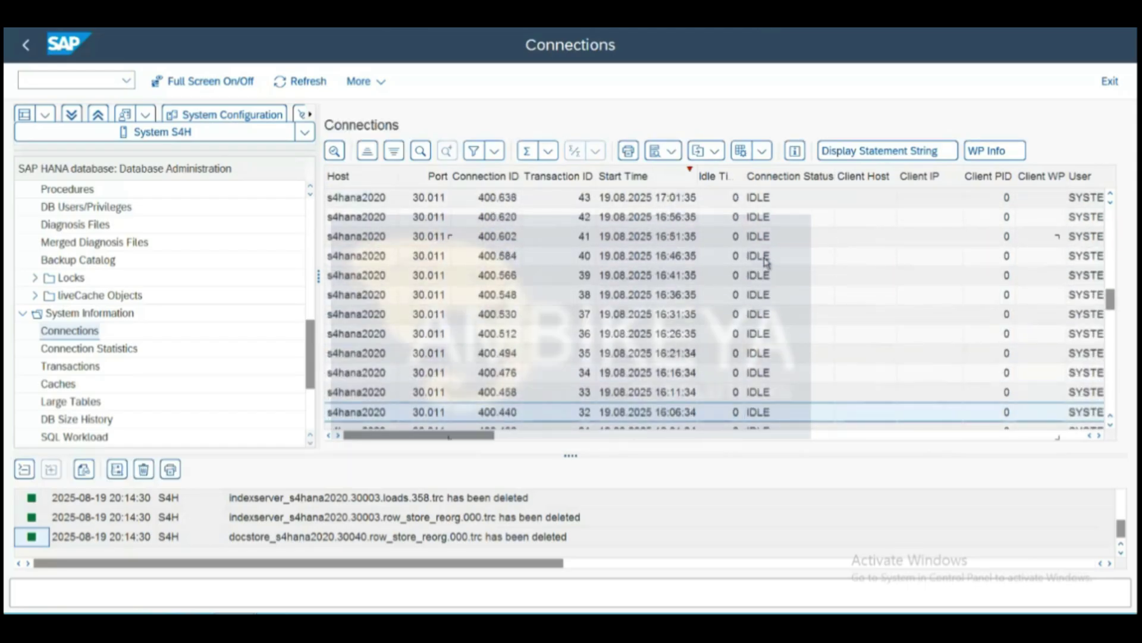
key(Down)
key(Down)
key(Down)
key(Down)
key(Down)
key(Down)
key(Down)
key(Down)
key(Down)
key(Down)
key(Down)
key(Down)
key(Down)
key(Down)
key(Down)
key(Down)
key(Down)
key(Down)
key(Down)
key(Down)
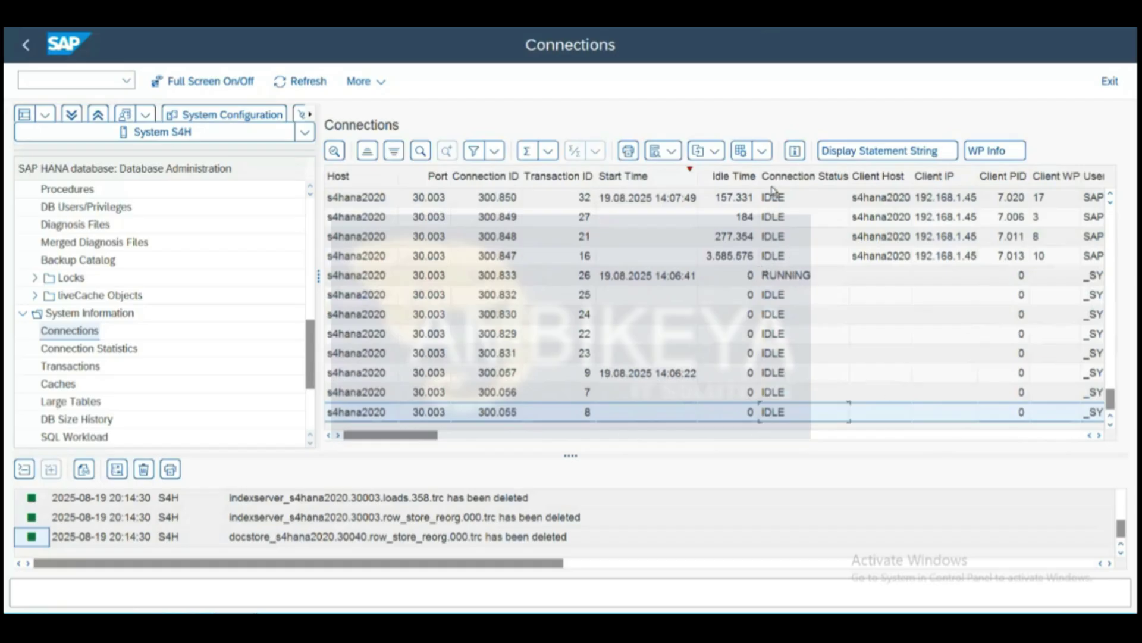
Select the connection with status RUNNING and view the options available for its start time entry.
click(777, 279)
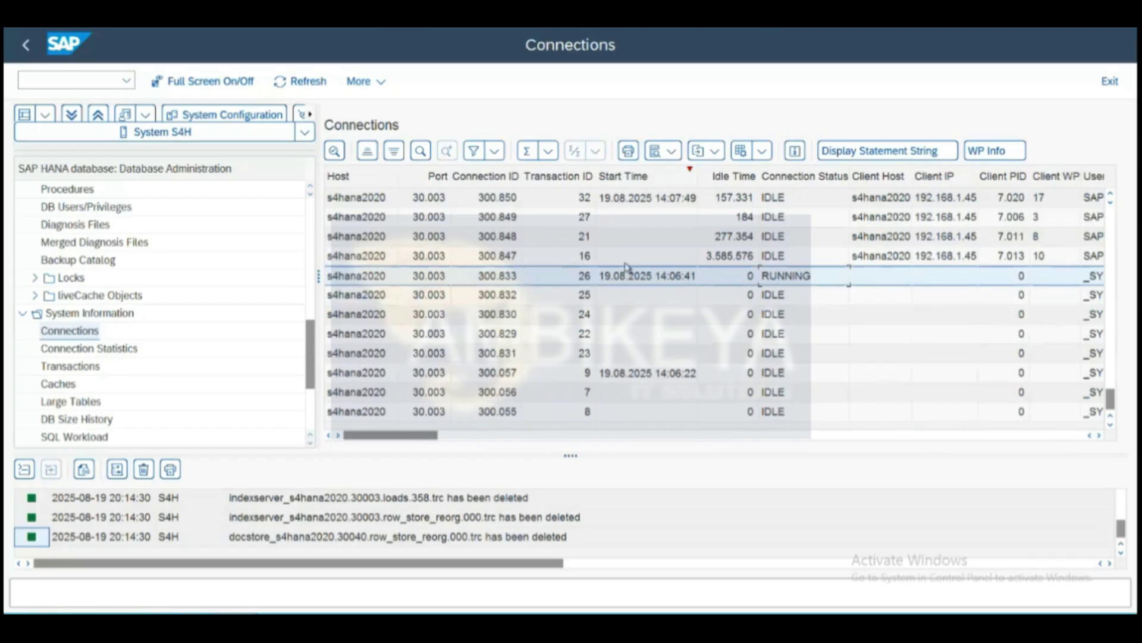
right_click(655, 281)
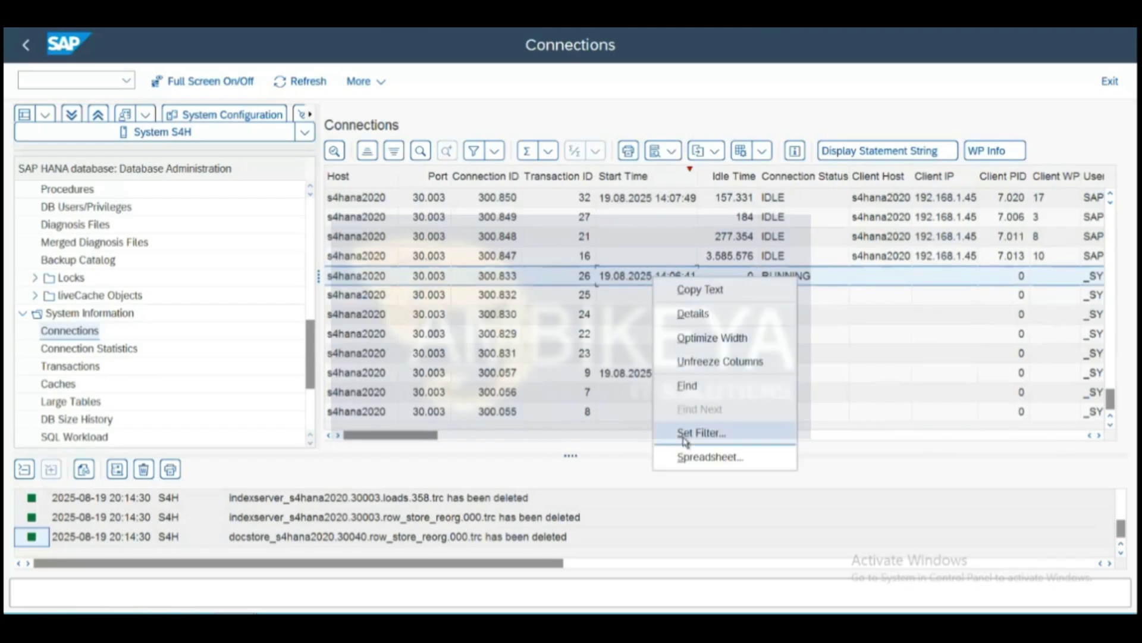
click(600, 279)
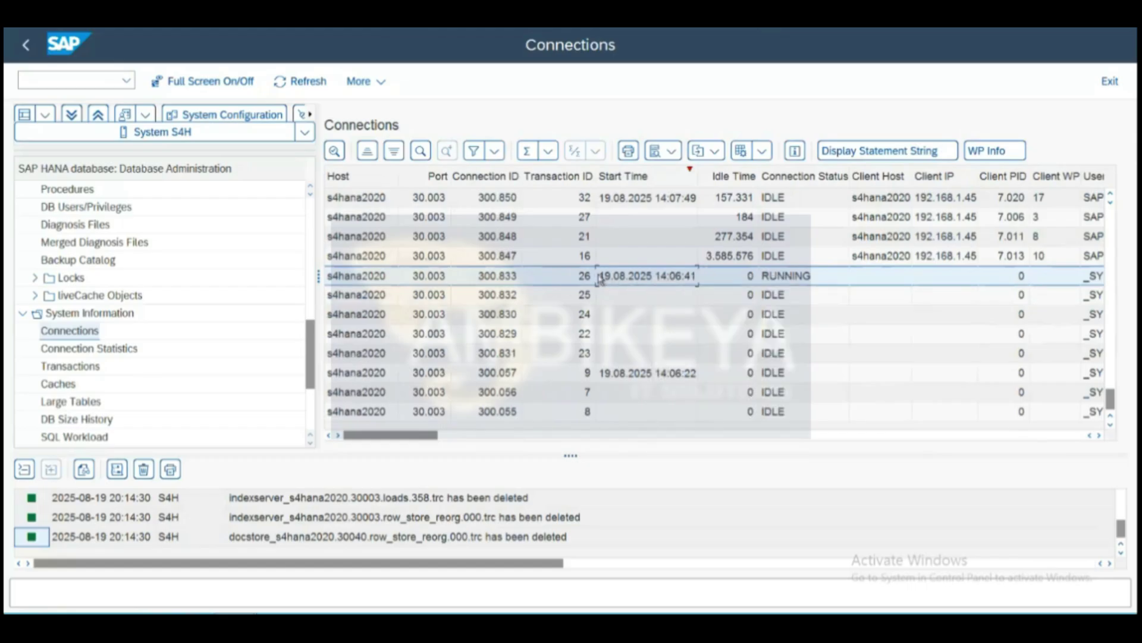
Open Connection Statistics and examine the update, lock wait and read-only transaction execution time columns.
click(114, 353)
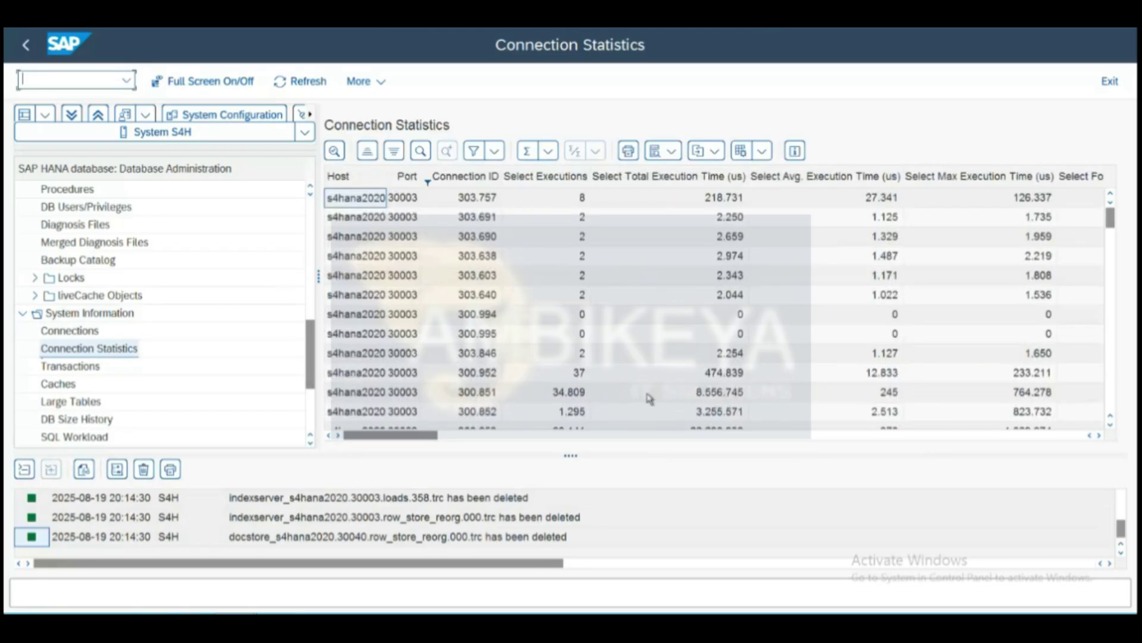
click(507, 435)
click(601, 435)
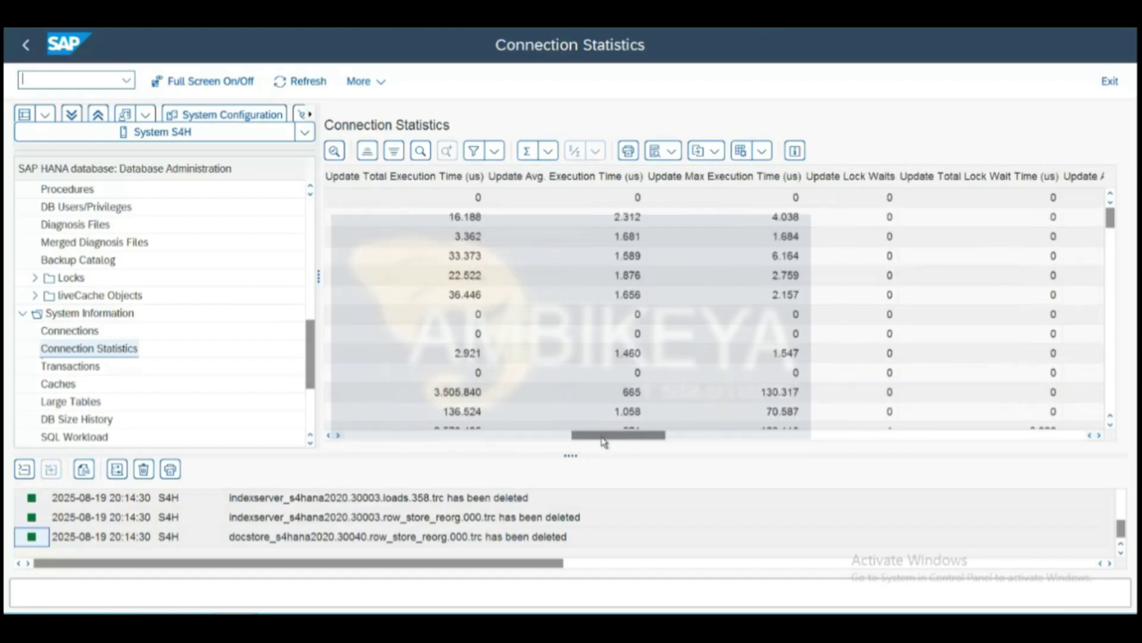
click(703, 438)
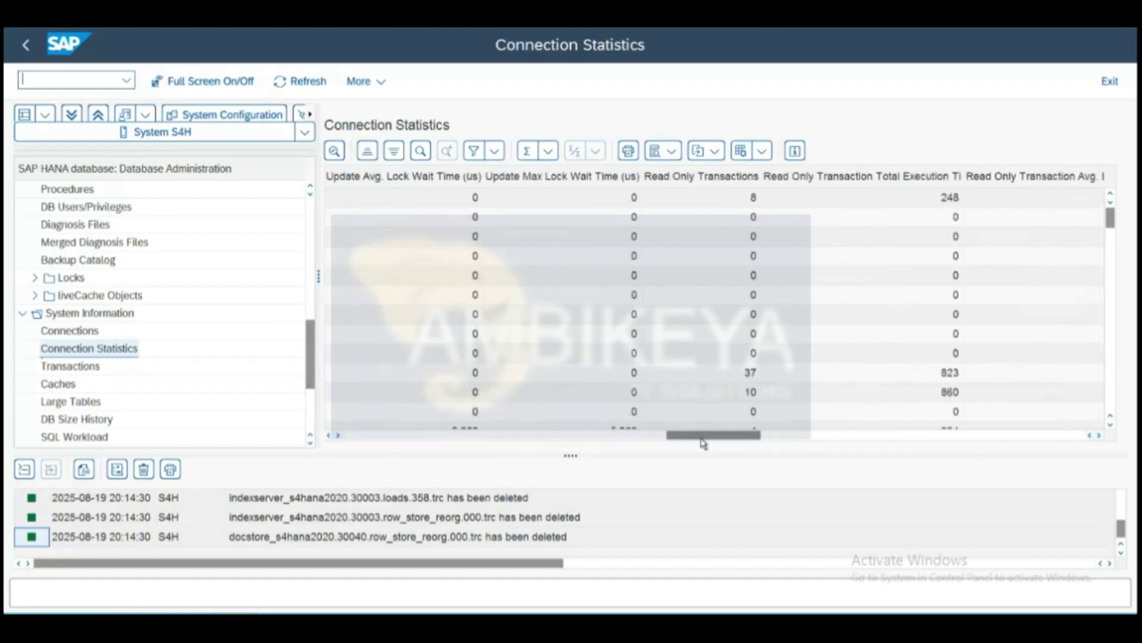
click(783, 438)
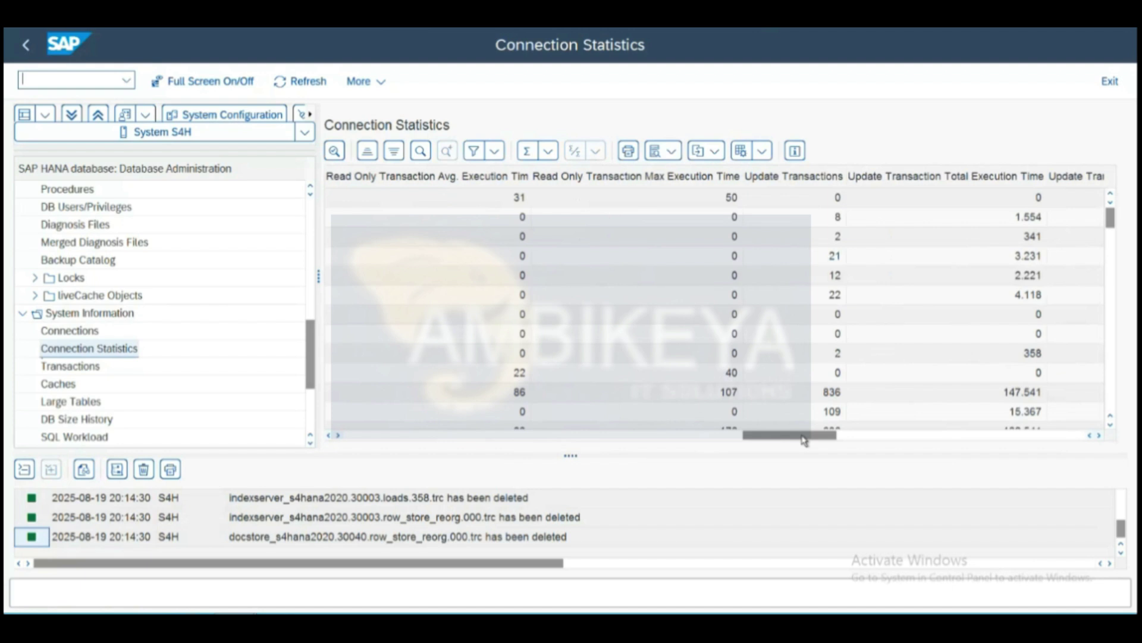
click(859, 439)
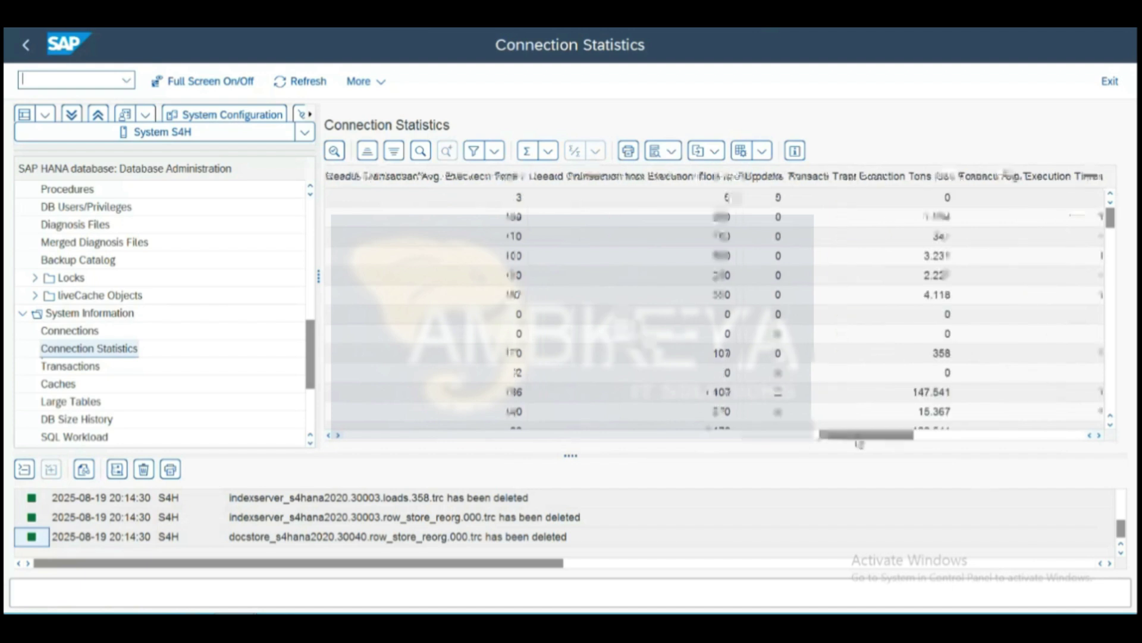
click(783, 438)
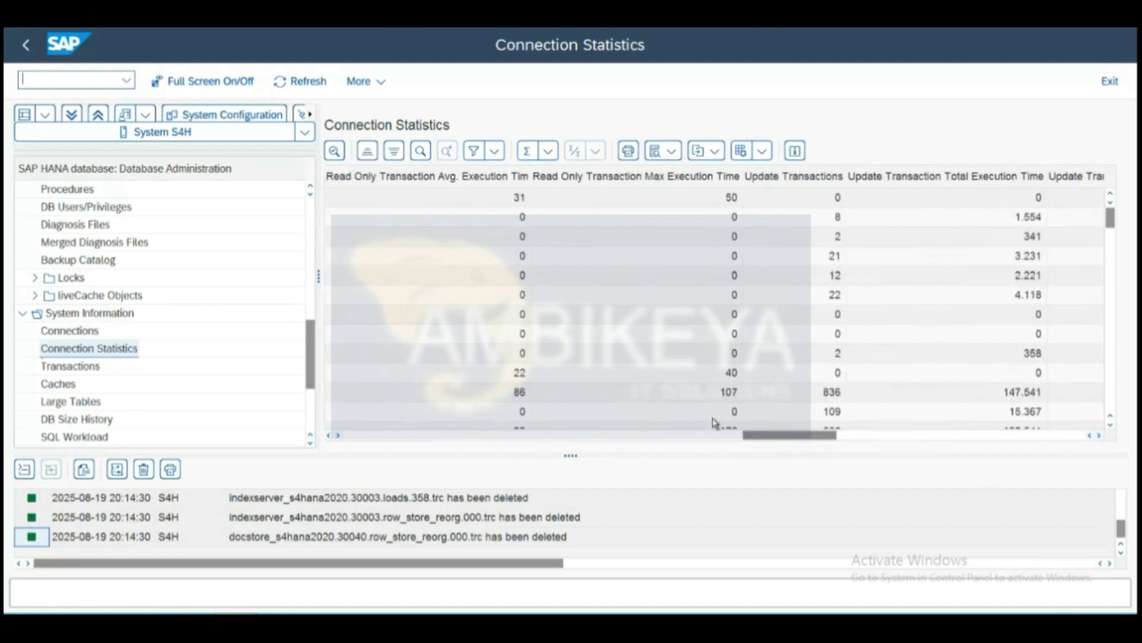
Open Transactions to examine its columns through Log Flush Enabled, and view the Caches list.
click(92, 366)
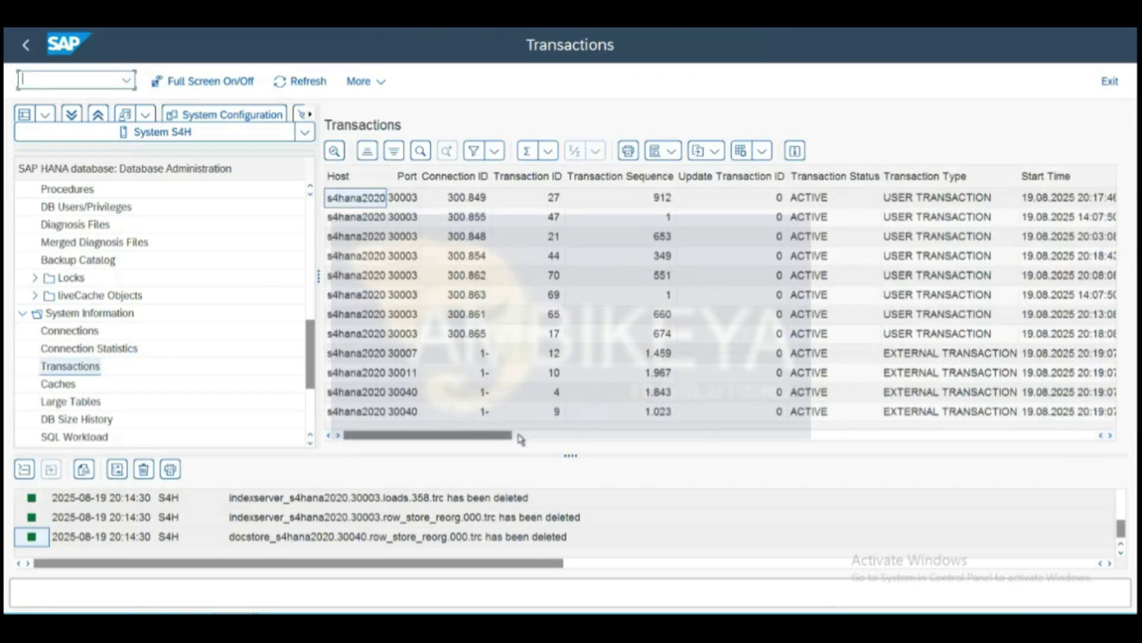
click(520, 436)
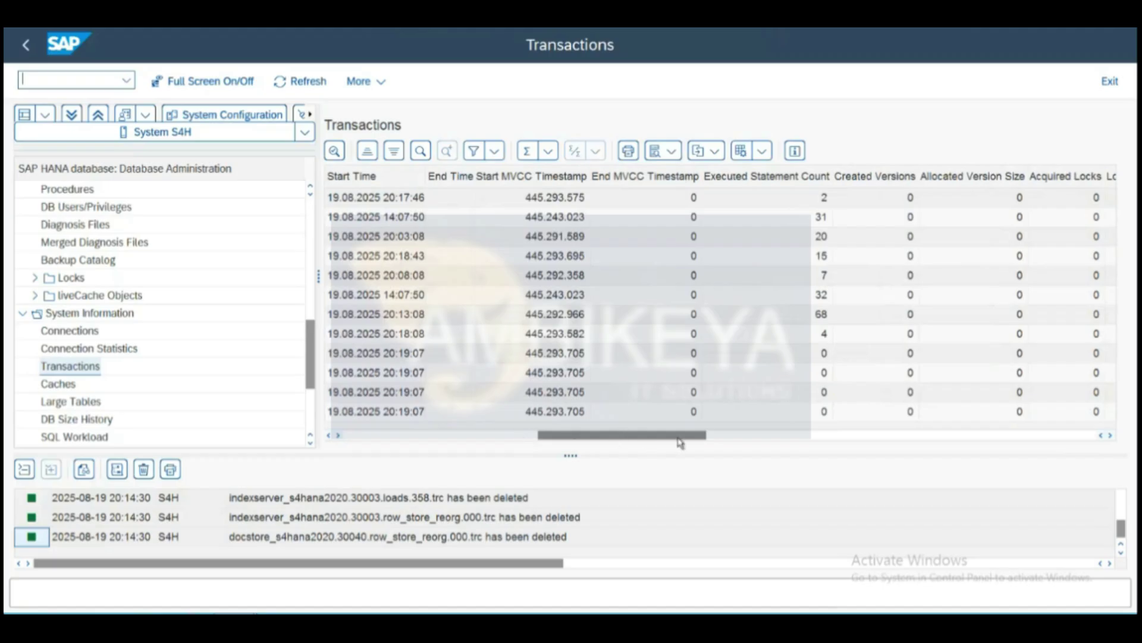
click(720, 439)
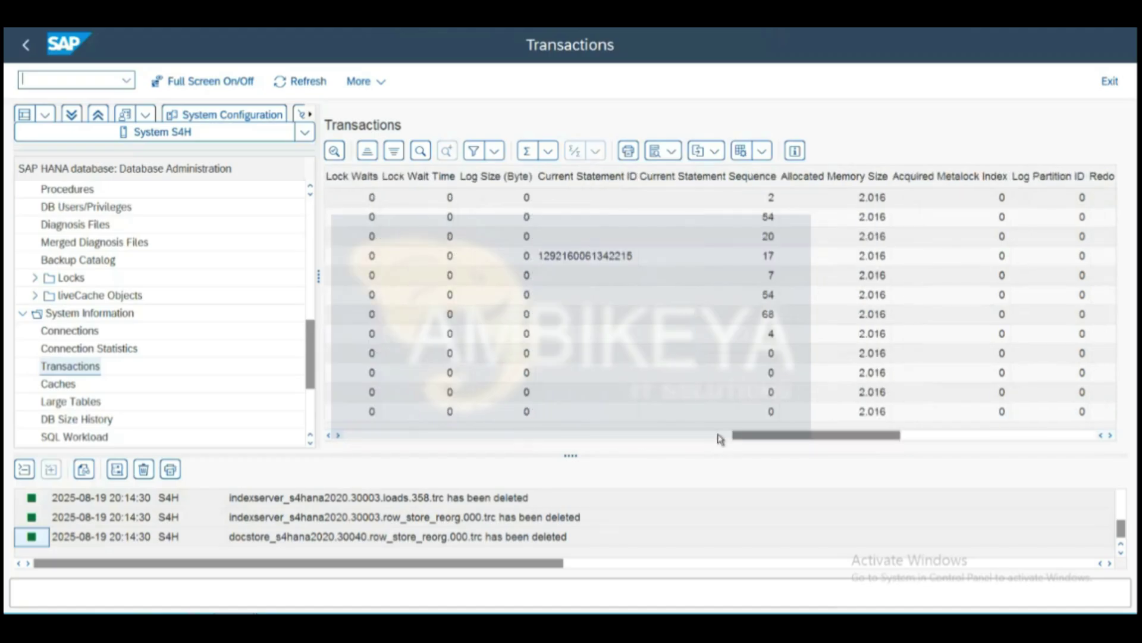
click(917, 438)
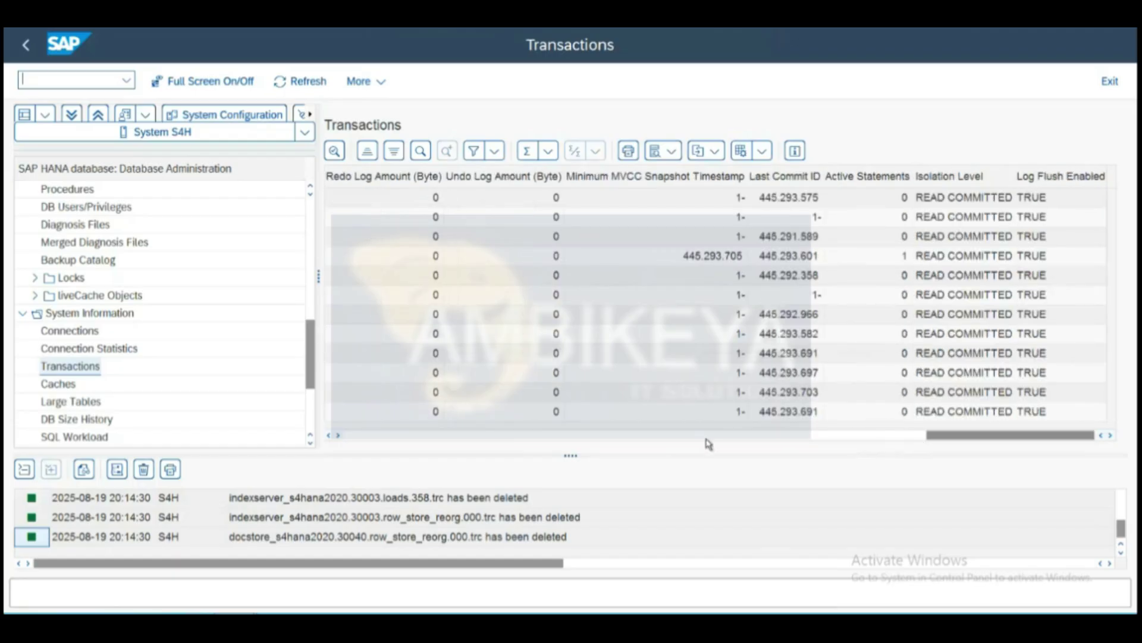
click(72, 388)
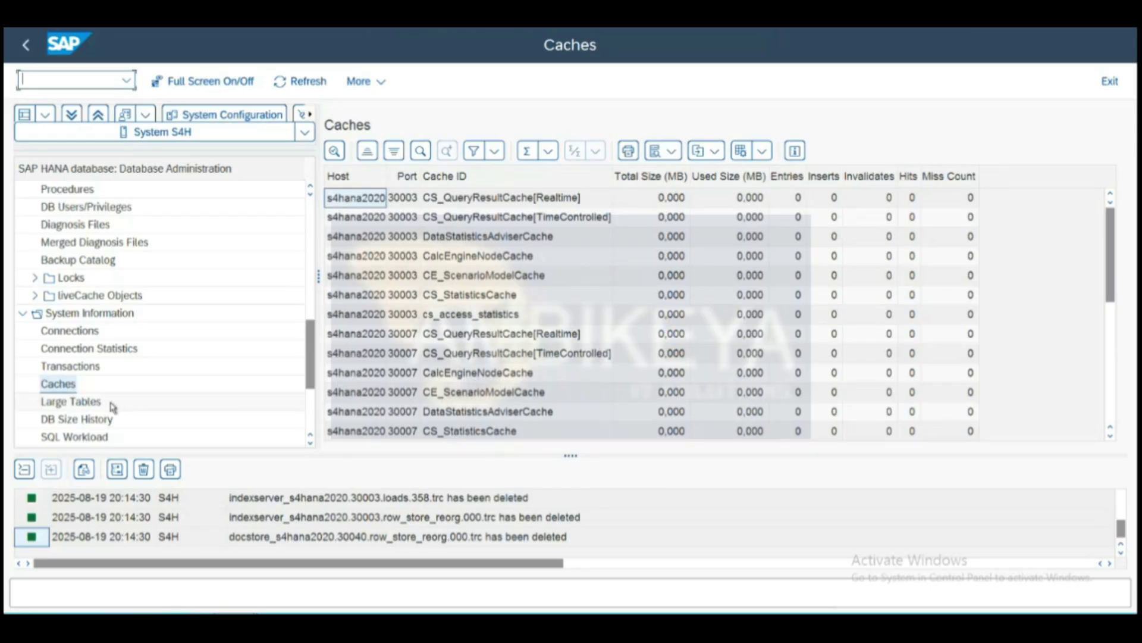
Open Large Tables and examine the memory sizes of the column tables, from the last timestamp columns back to the table names.
click(70, 402)
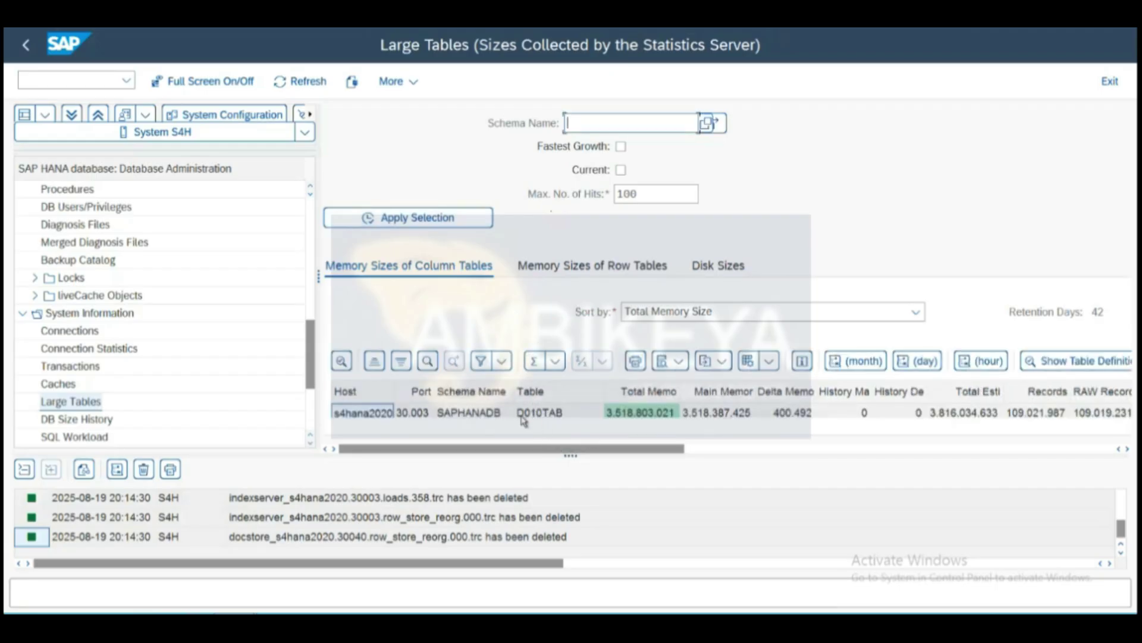
click(756, 449)
click(1059, 452)
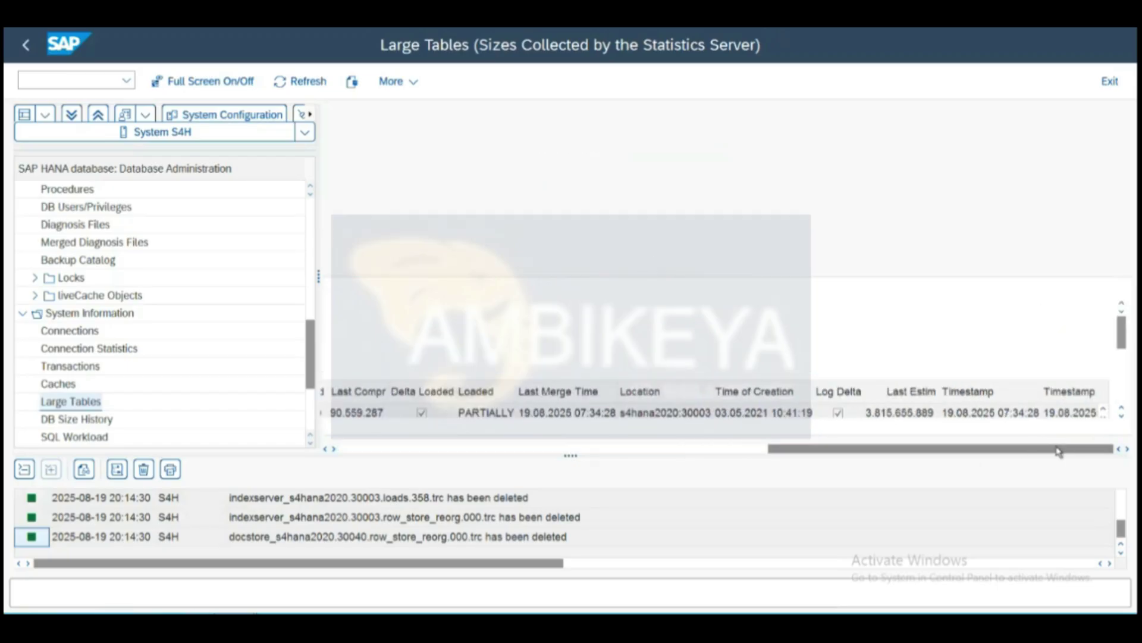
click(1121, 415)
click(1122, 415)
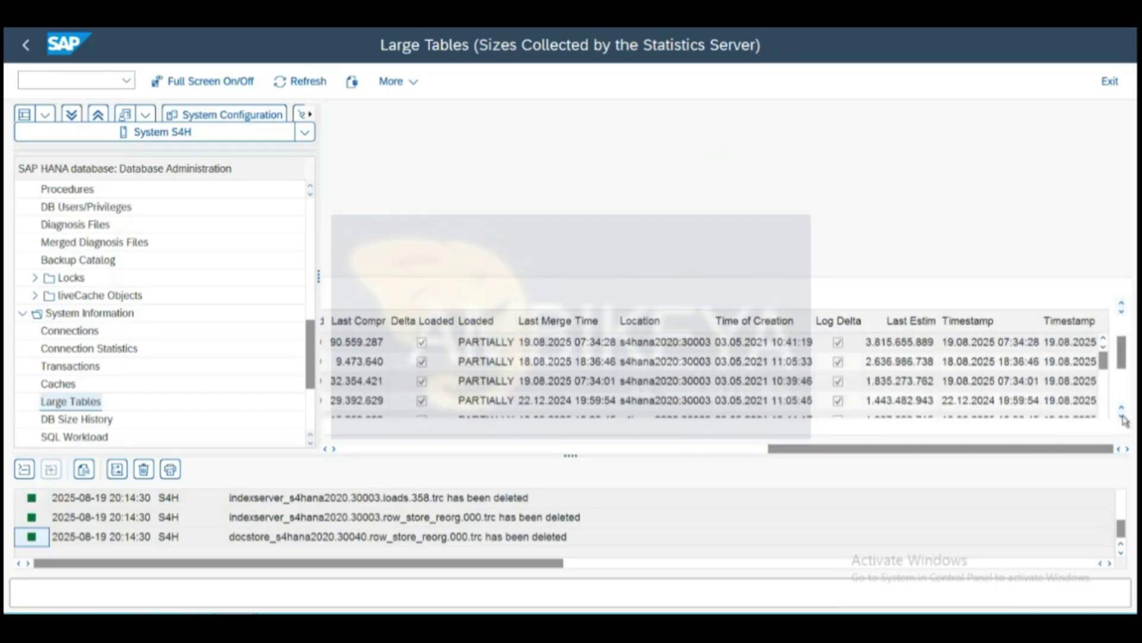
click(1122, 415)
click(756, 449)
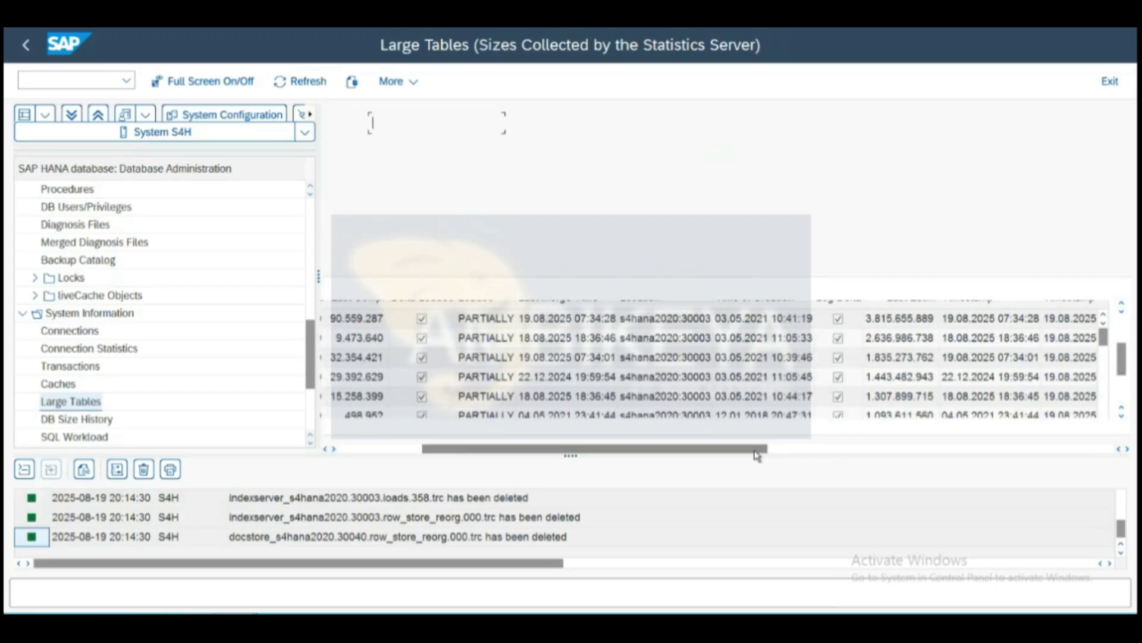
click(413, 451)
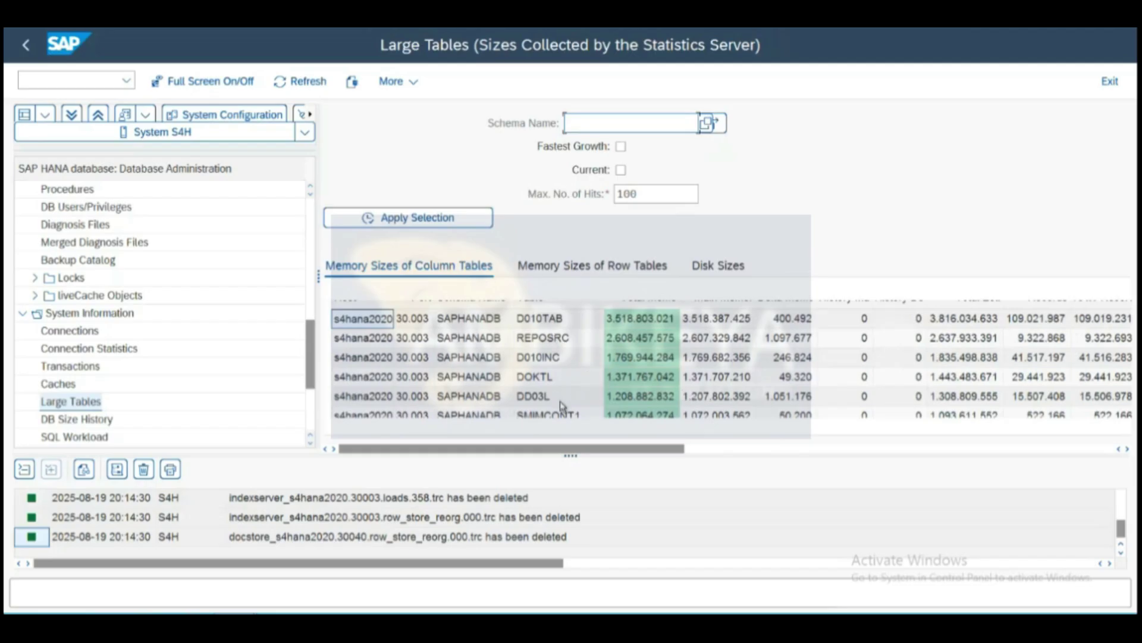
Review the load status, last merge time, location and creation time columns of the large column tables.
click(884, 449)
click(887, 449)
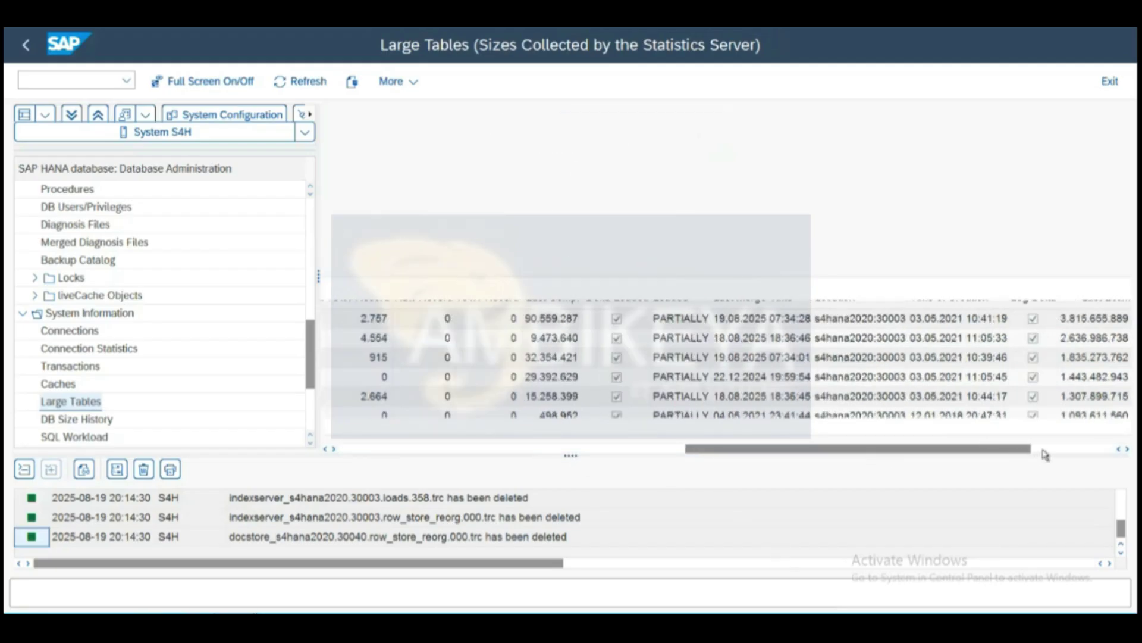
click(1046, 450)
scroll(1121, 344, up, 3)
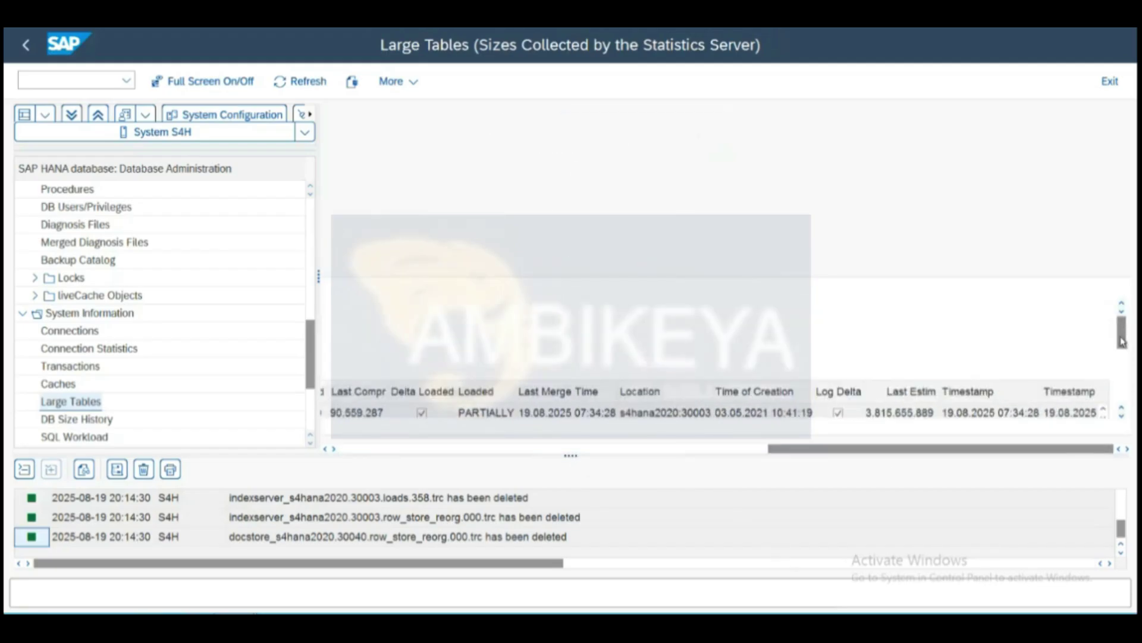
Export the large column tables list in Excel Office Open XML format (XLSX) as EXPORT in the Documents folder, allowing the file creation.
click(764, 450)
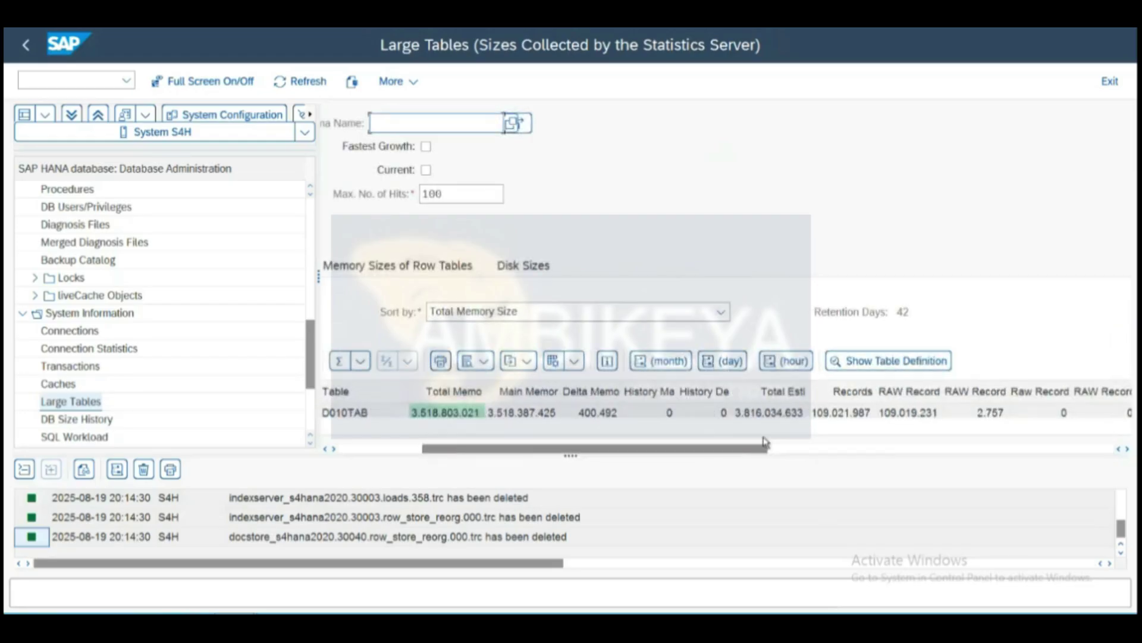
click(577, 361)
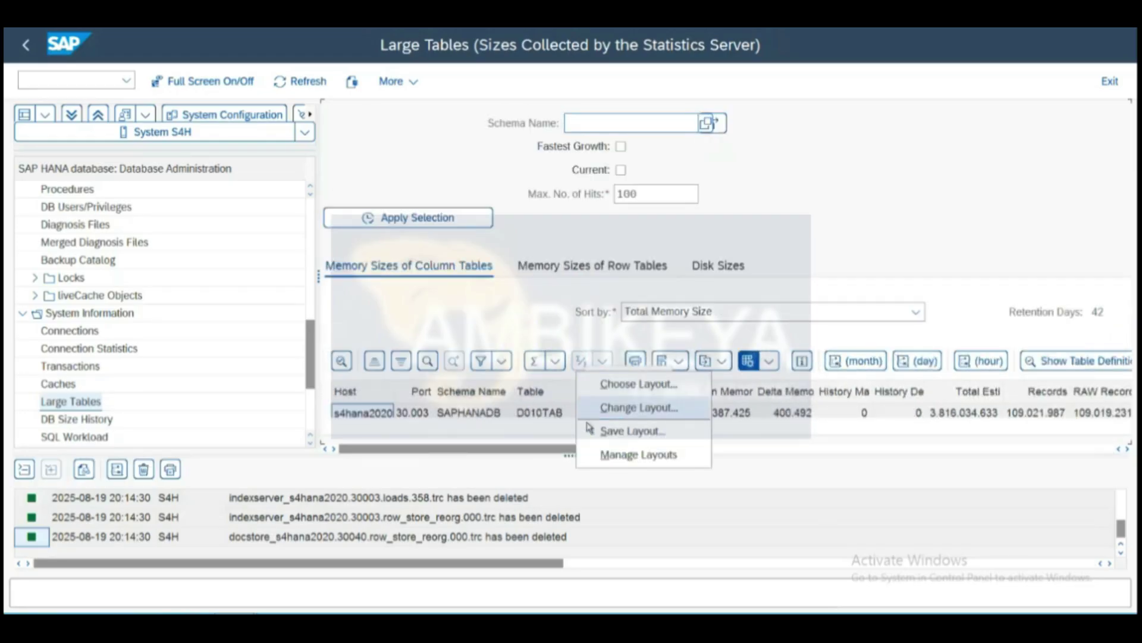
click(714, 365)
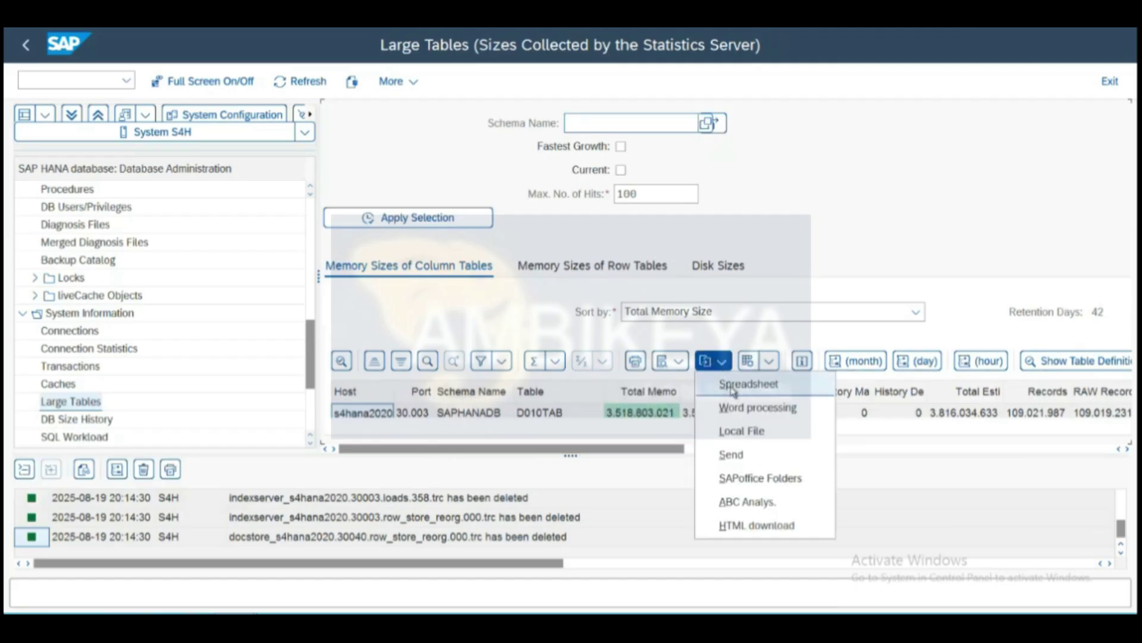
click(733, 386)
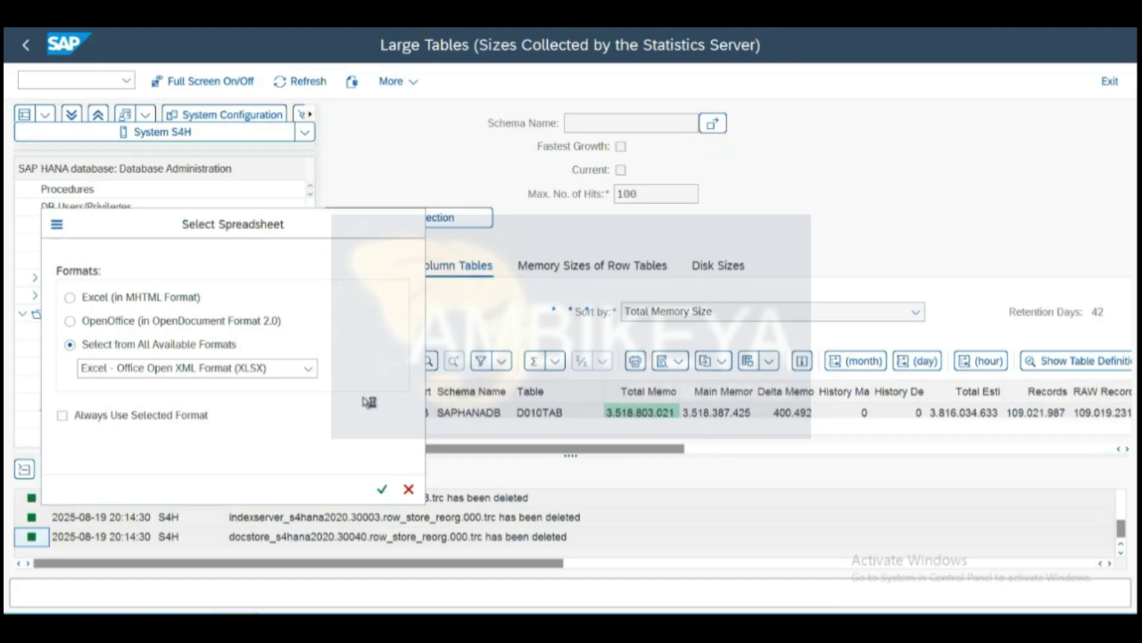
key(Return)
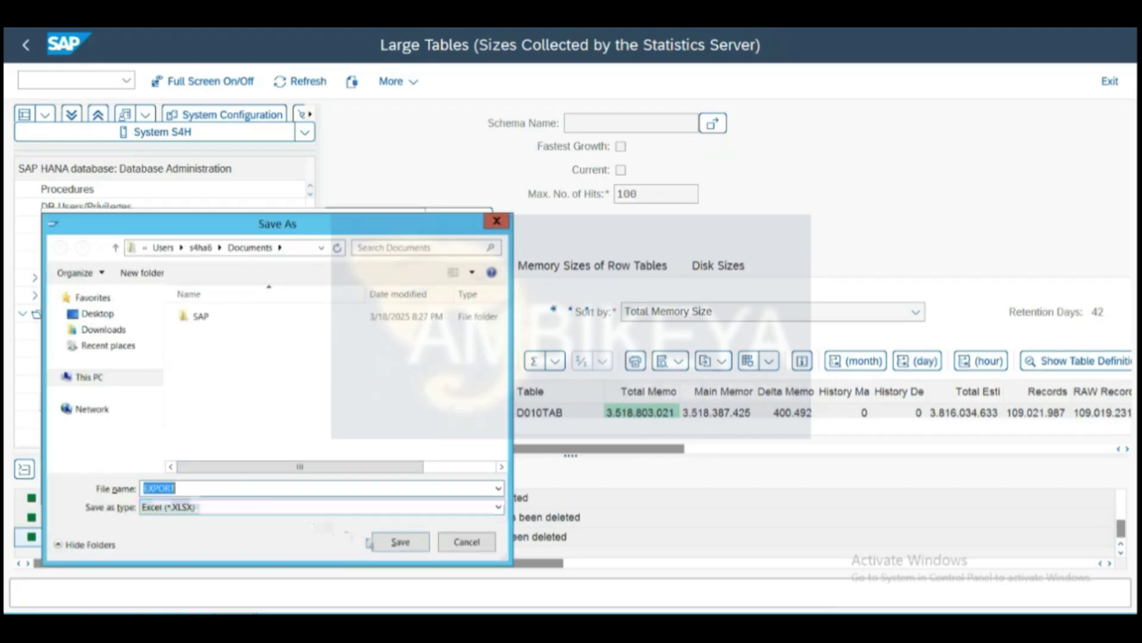
click(392, 546)
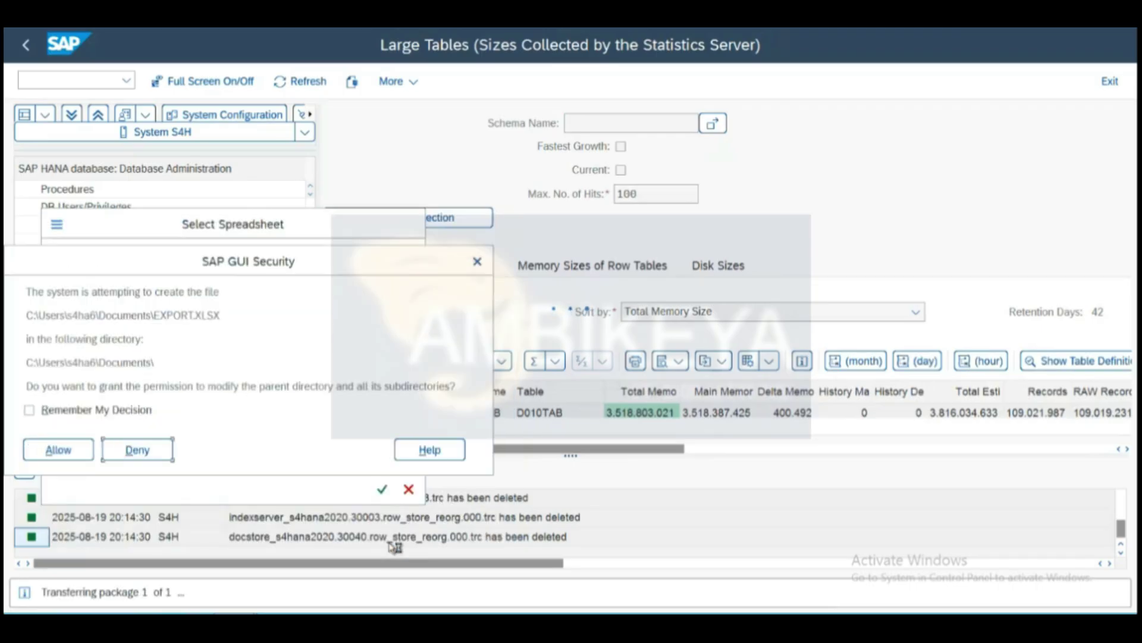
click(59, 451)
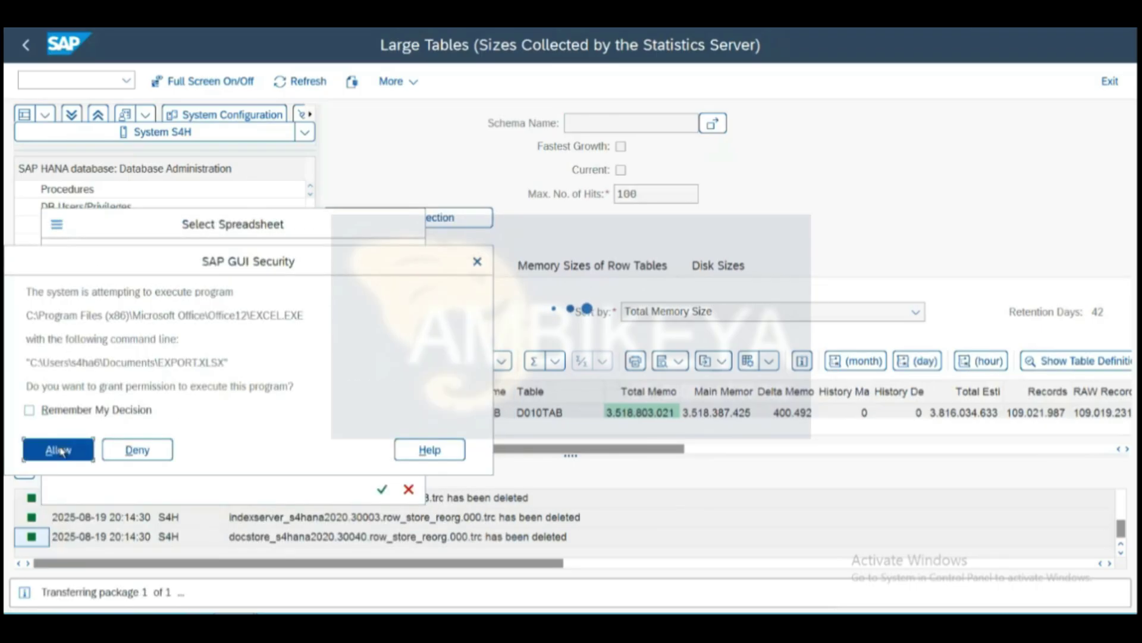
Allow Excel to open the exported workbook and dismiss the user name and privacy options dialogs.
click(59, 450)
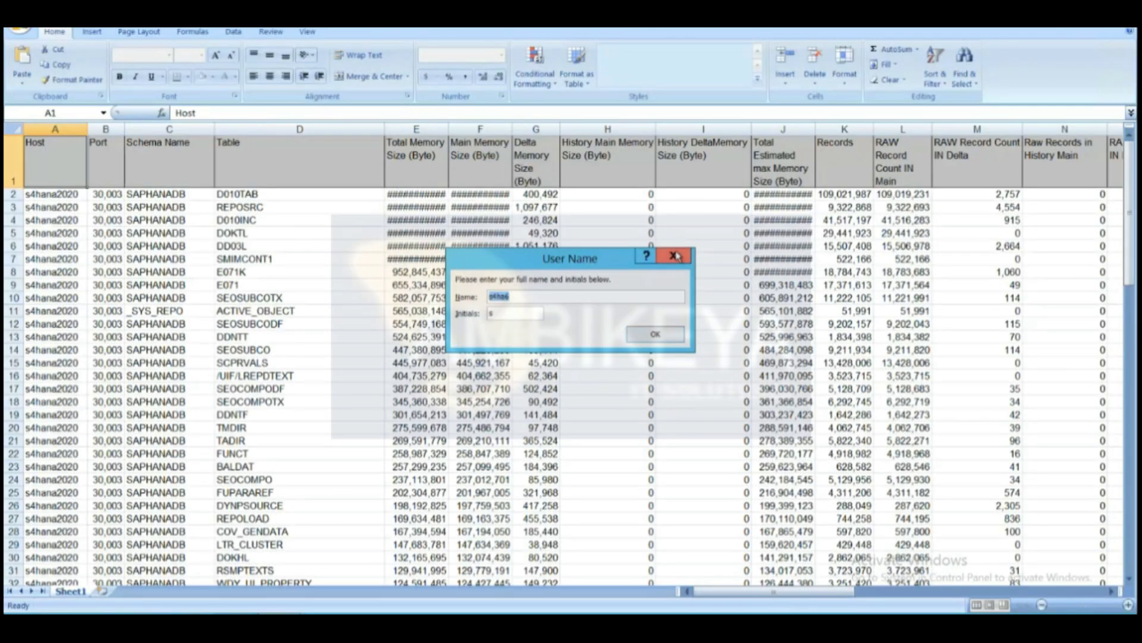
click(675, 256)
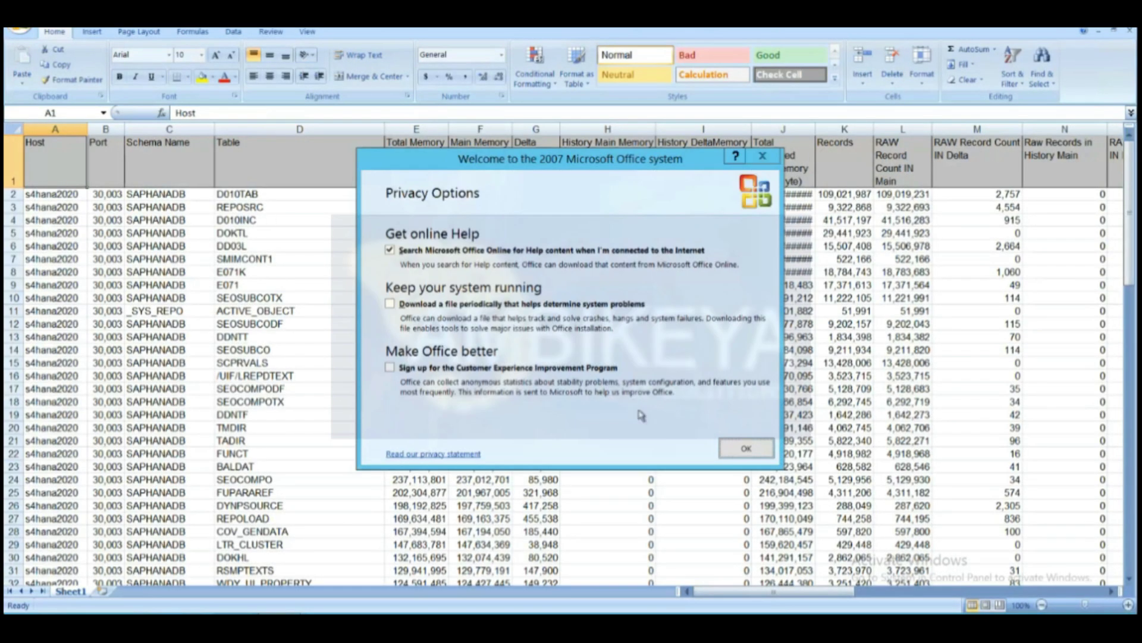
click(751, 450)
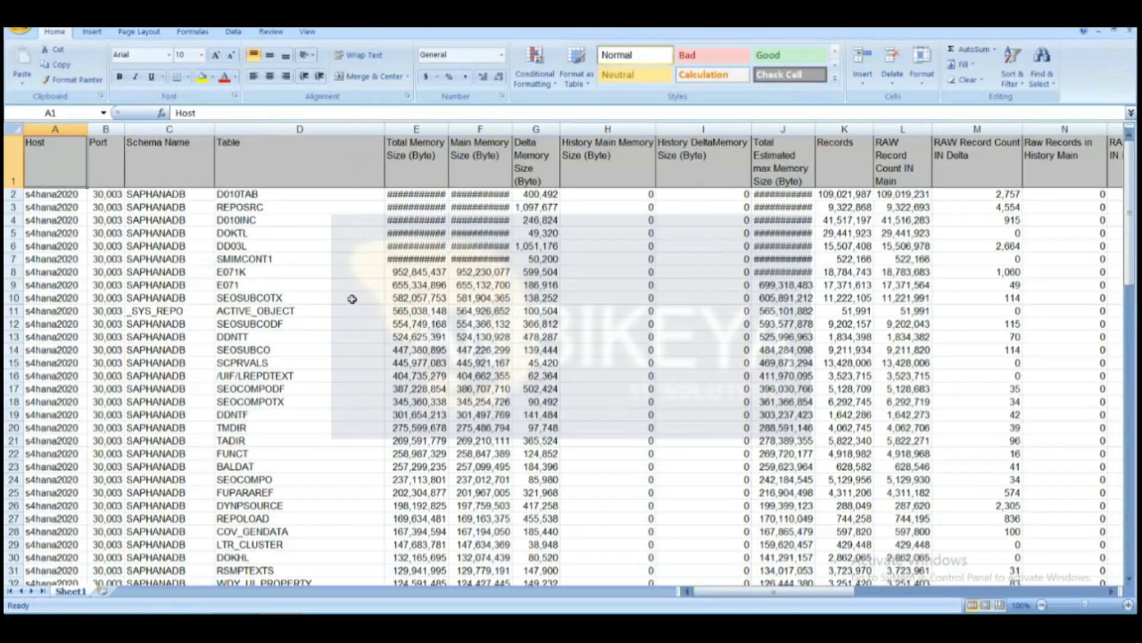
Widen the Total Memory Size and Main Memory Size columns and check the first row's main and estimated maximum memory sizes.
click(304, 128)
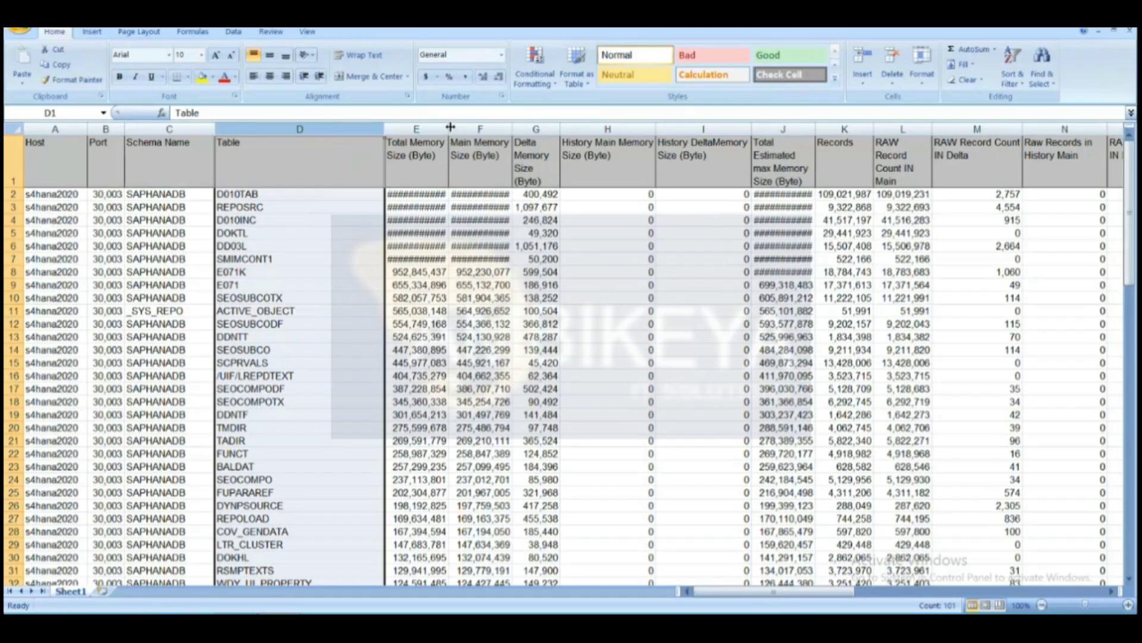
drag(450, 128, 602, 128)
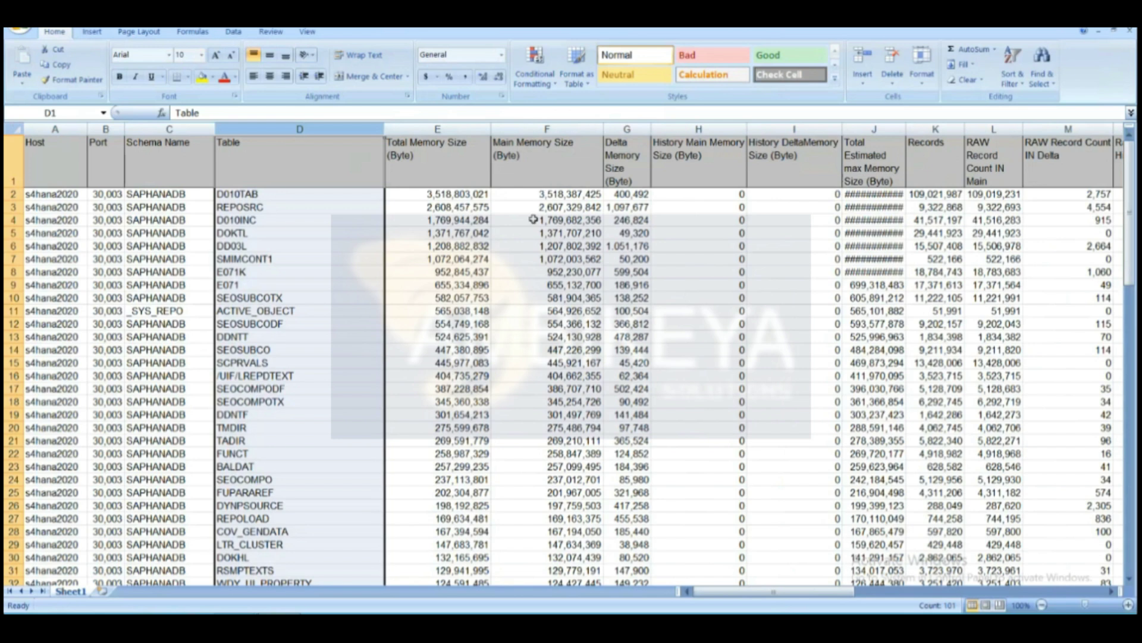
click(554, 195)
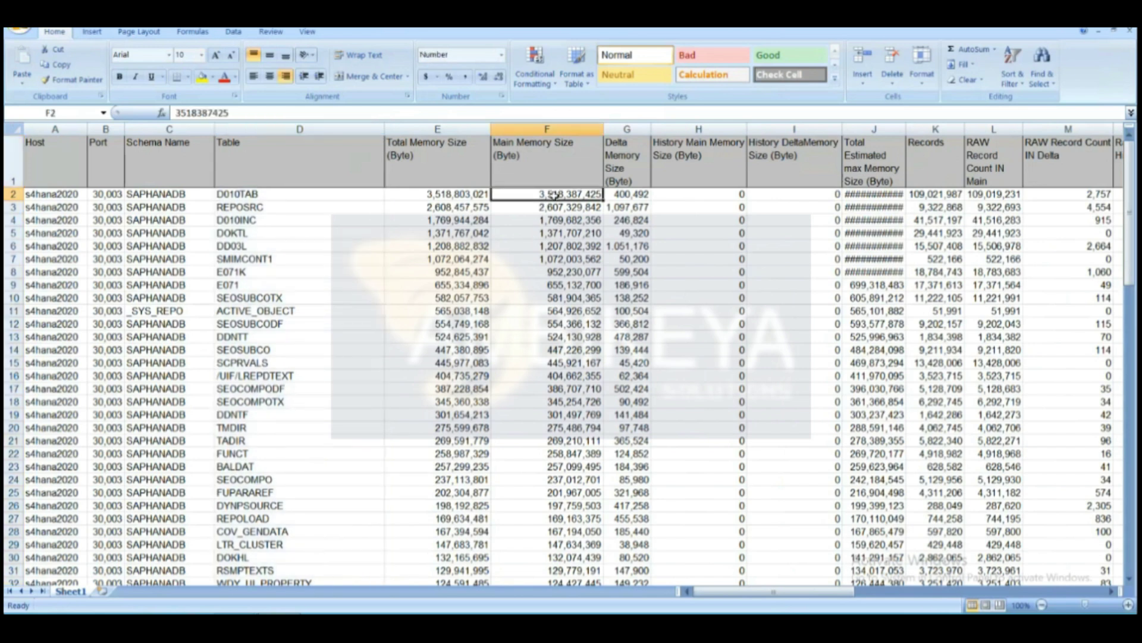
click(878, 194)
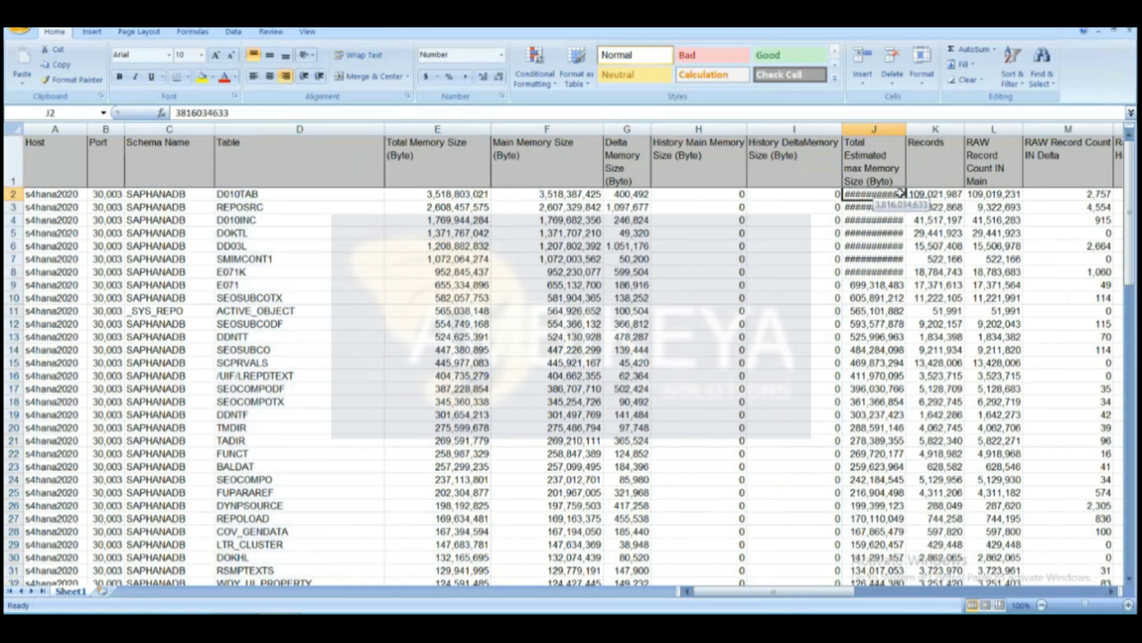
Examine the exported columns along the first data row from Records through Writes, and return to the Host column.
click(920, 194)
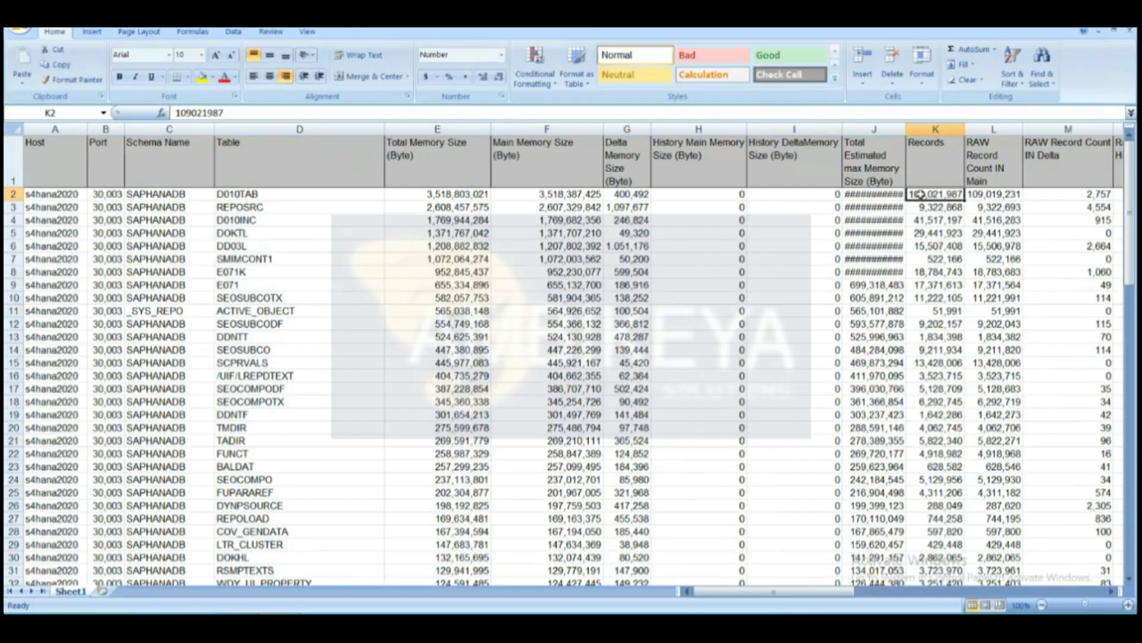
key(Right)
key(Right)
key(Right)
key(Right)
key(Right)
key(Right)
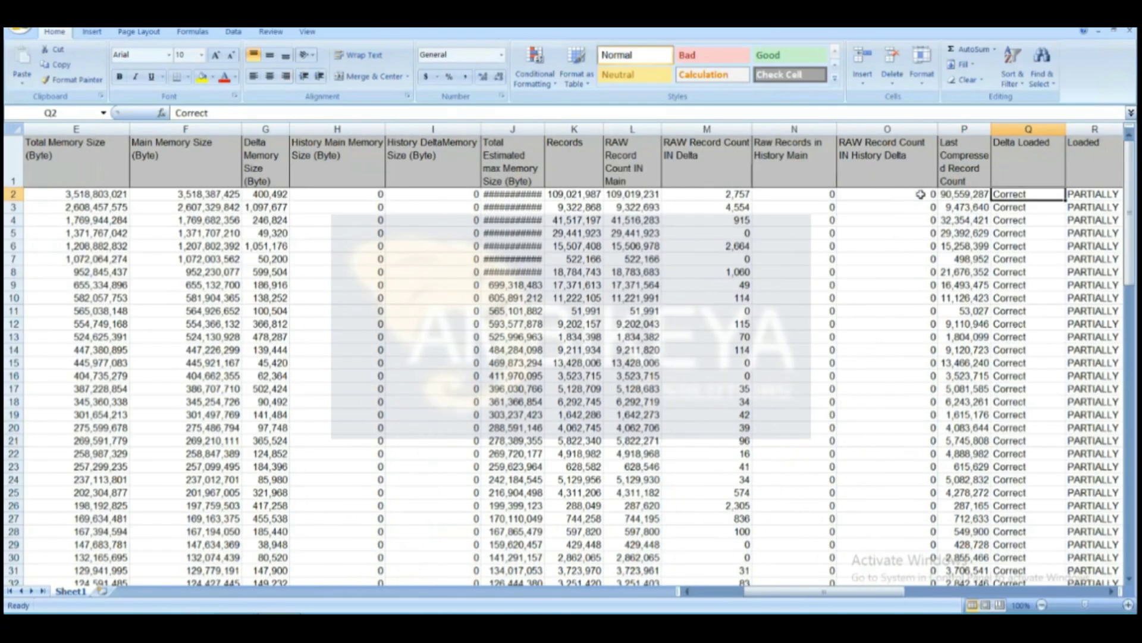
key(Right)
key(Right)
key(Right)
key(Right)
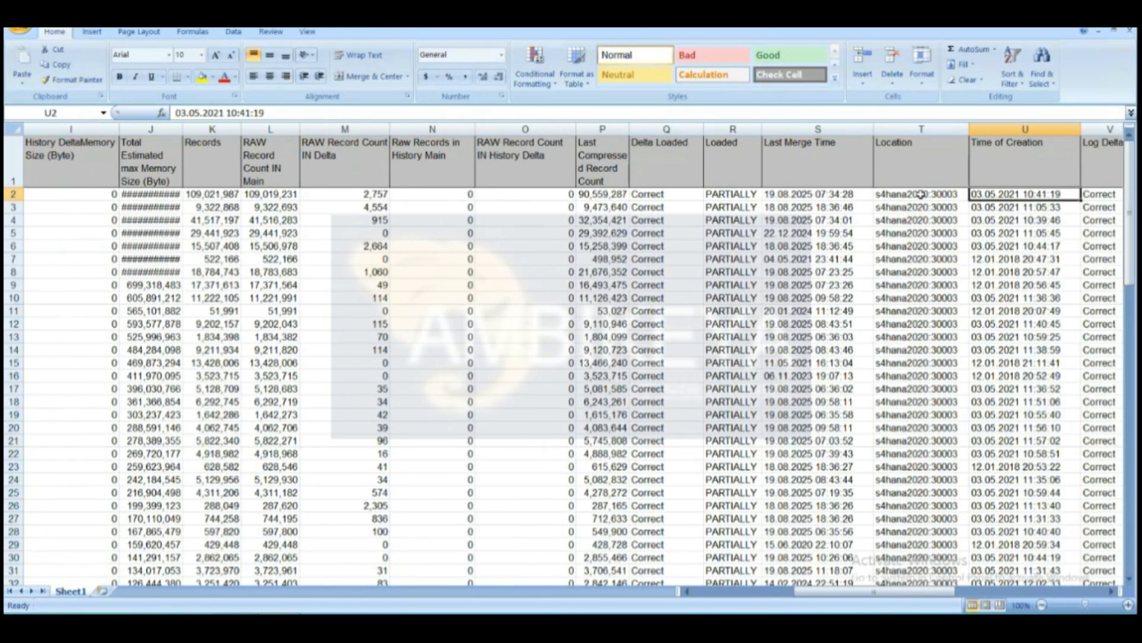
key(Right)
key(Right)
key(Right)
key(Right)
key(Right)
key(Right)
key(Right)
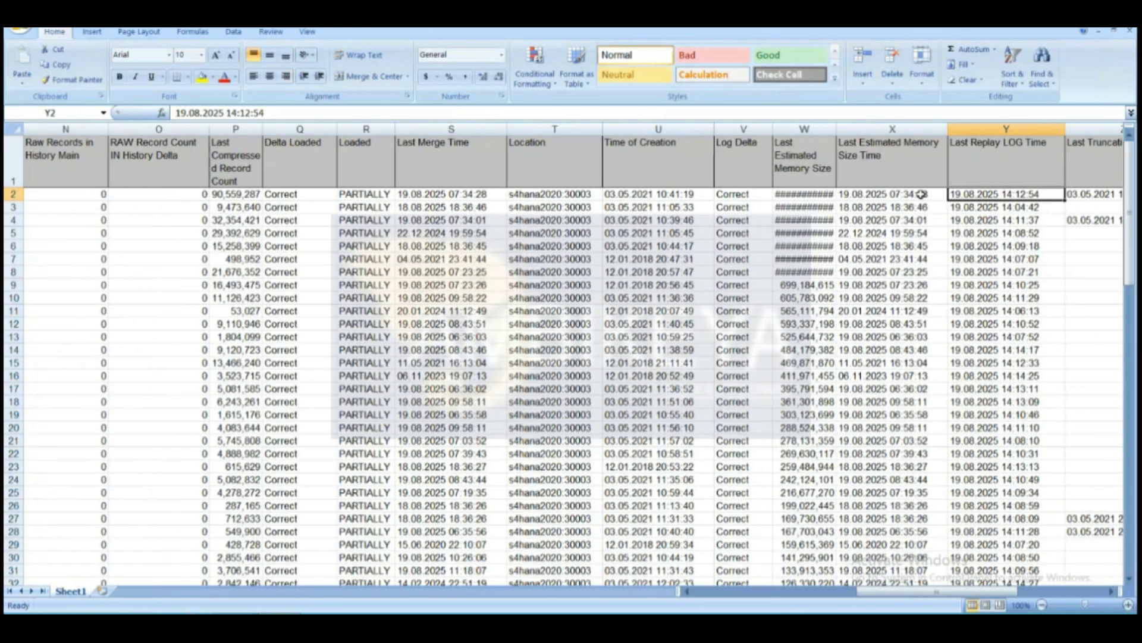
key(Right)
key(Right)
key(Right)
key(Right)
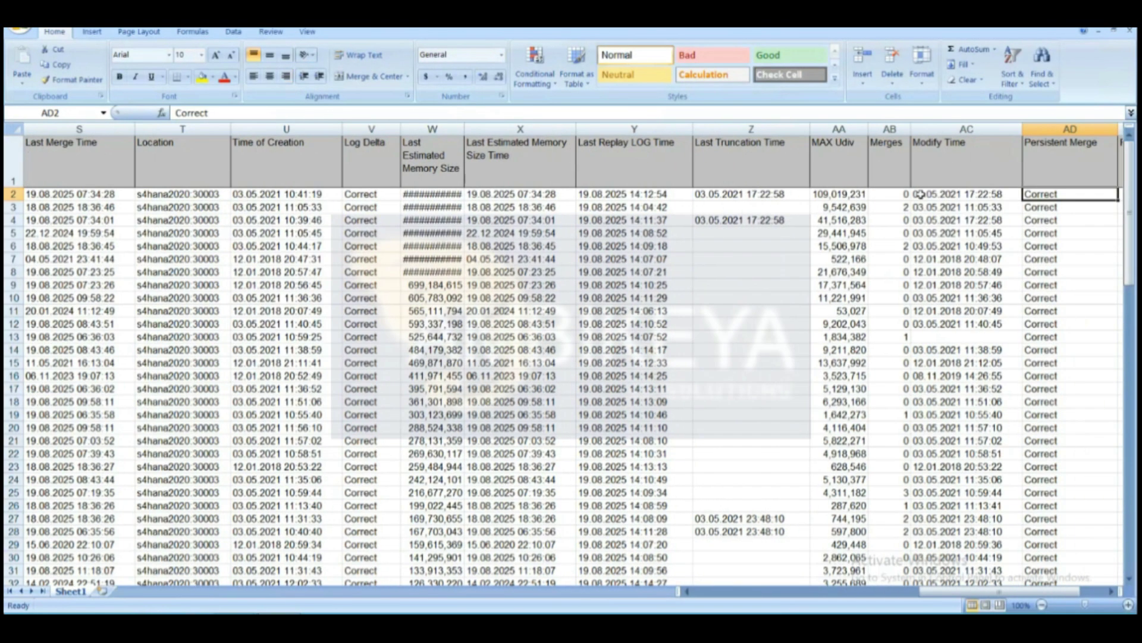
key(Right)
key(Right)
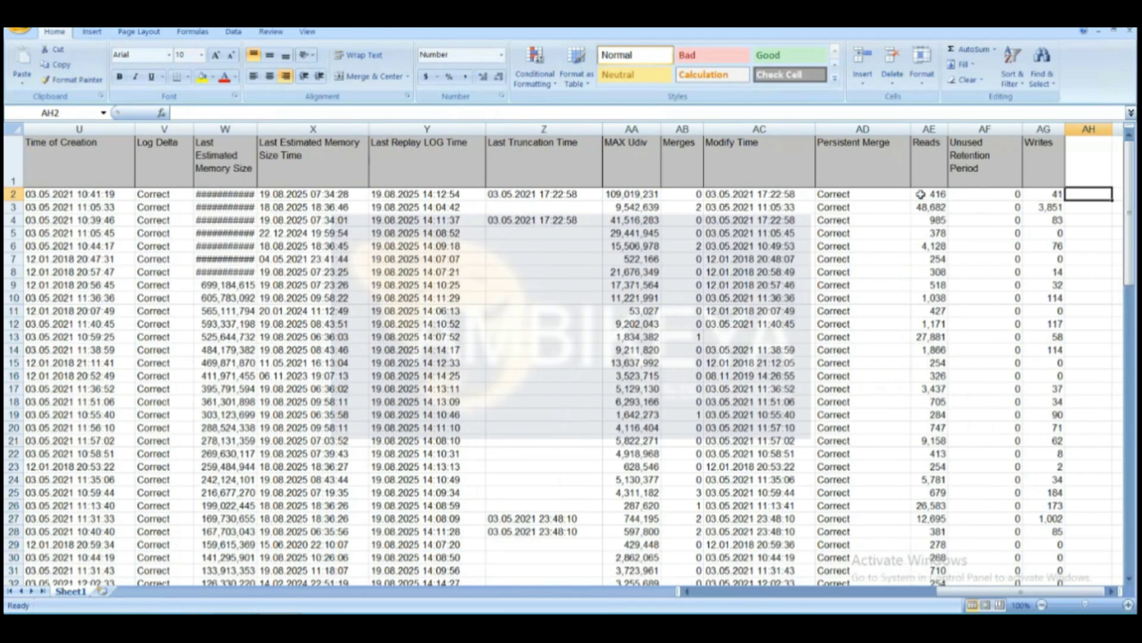
key(Left)
key(Left)
key(Left)
key(Left)
key(Left)
key(Left)
key(Left)
key(Left)
key(Left)
key(Left)
key(Left)
key(Left)
key(Left)
key(Left)
key(Left)
key(Left)
key(Left)
key(Left)
key(Left)
key(Left)
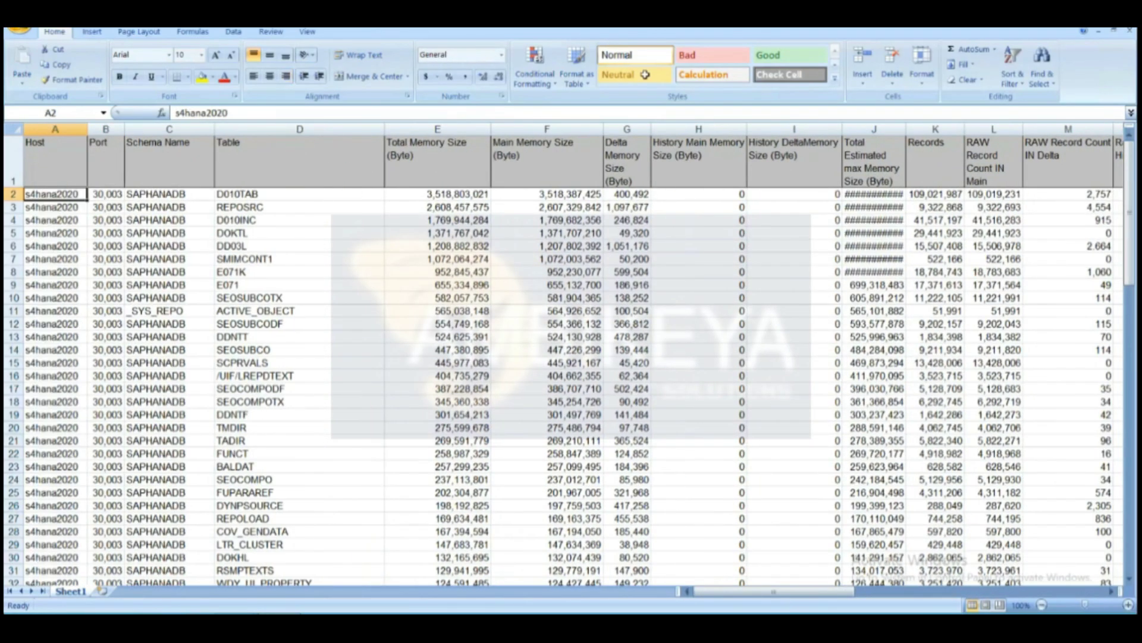
Close the exported workbook and save its changes to EXPORT.XLSX.
click(324, 192)
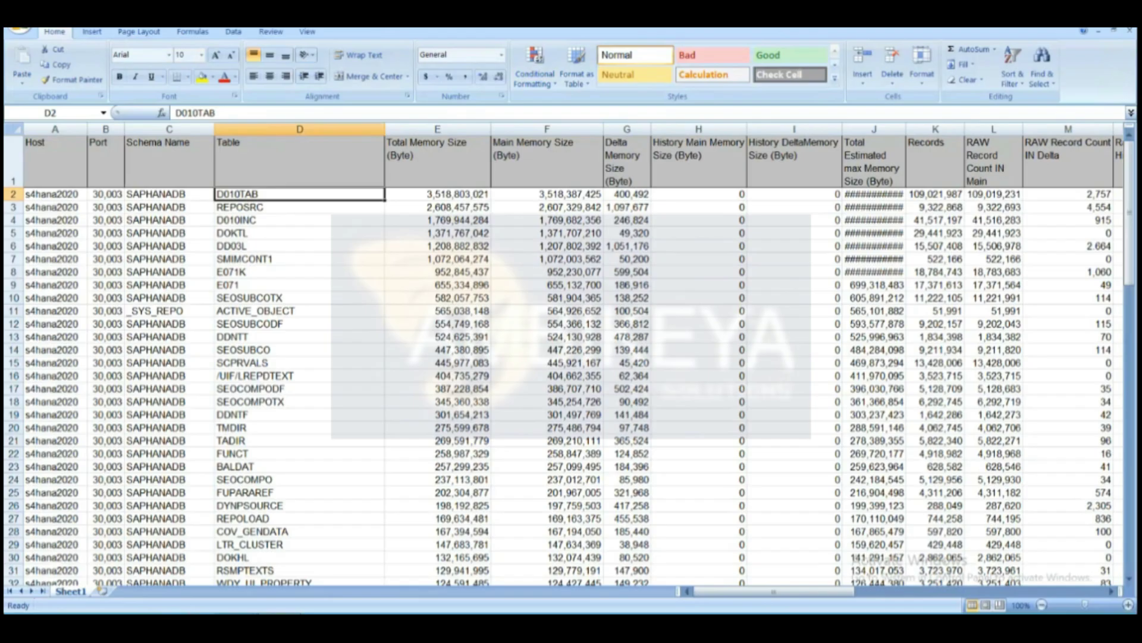
key(ctrl+w)
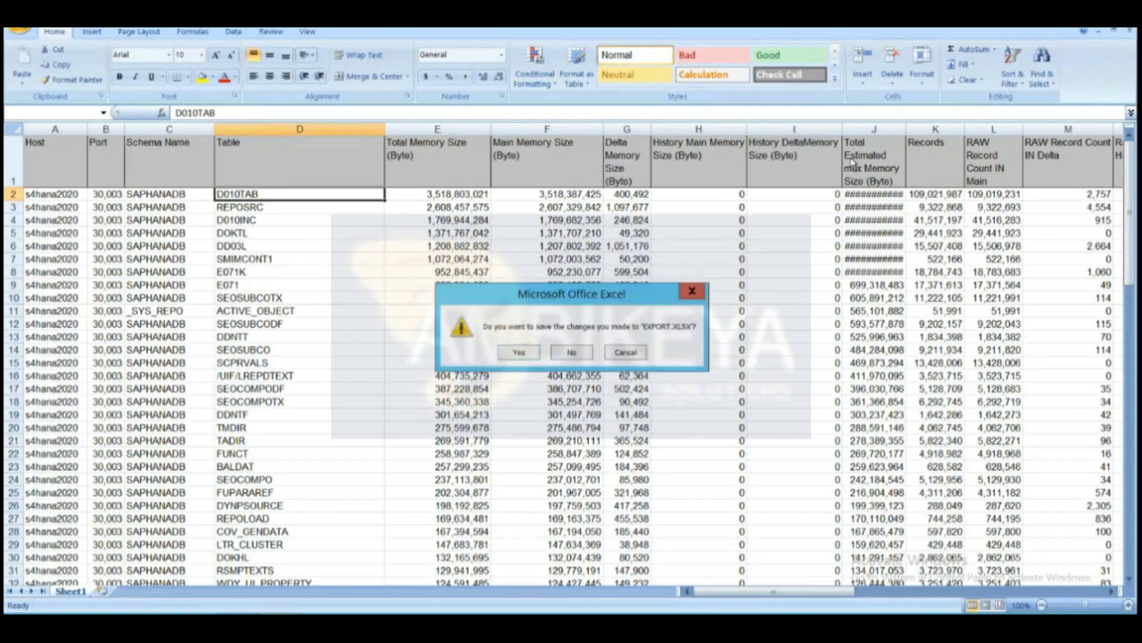
click(529, 355)
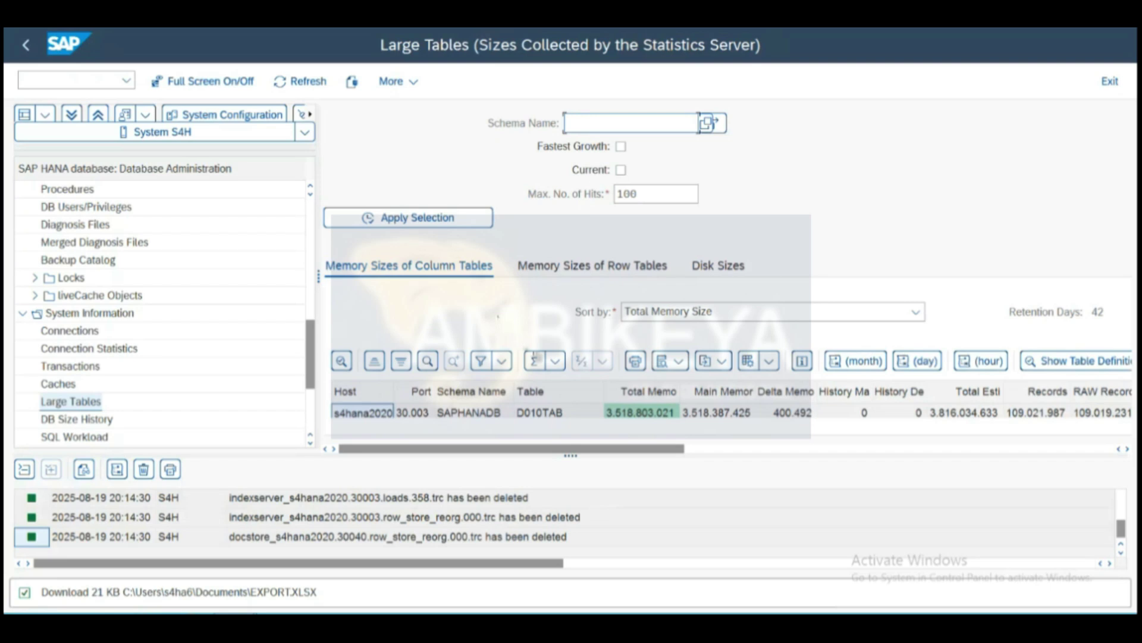
Load the disk sizes of the large tables and examine the columns through Writes and the largest tables.
click(723, 272)
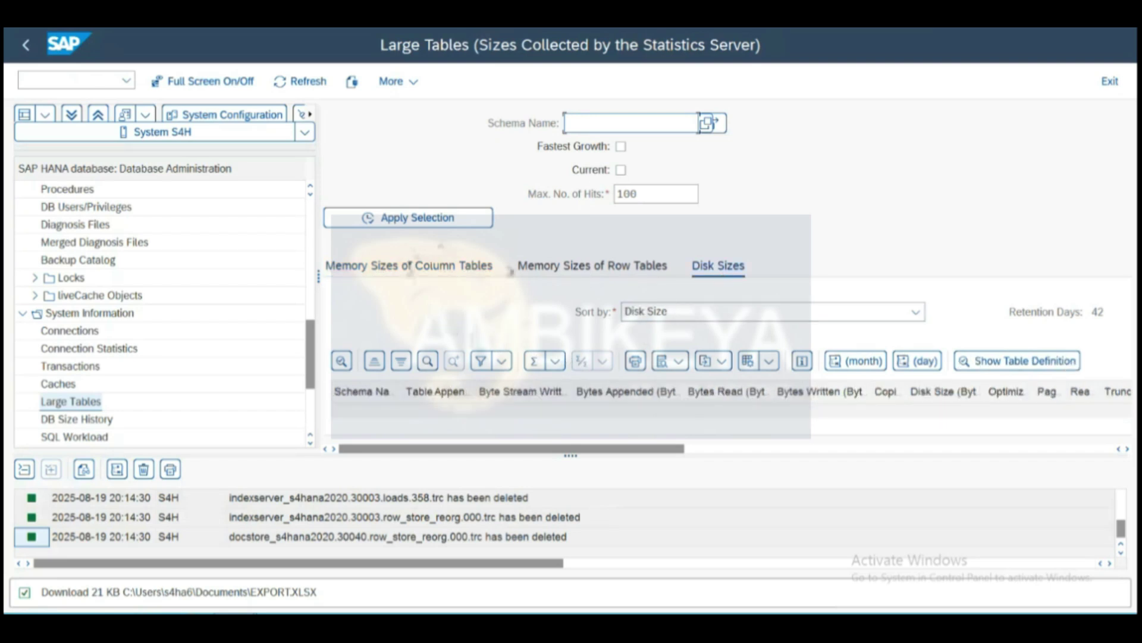
click(423, 224)
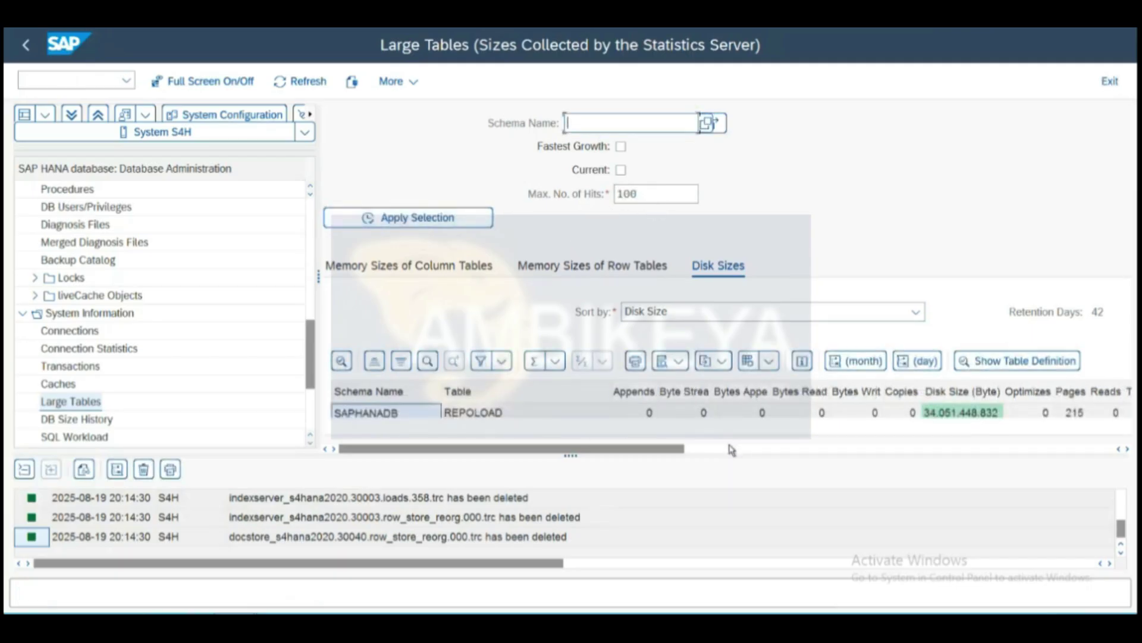
click(712, 454)
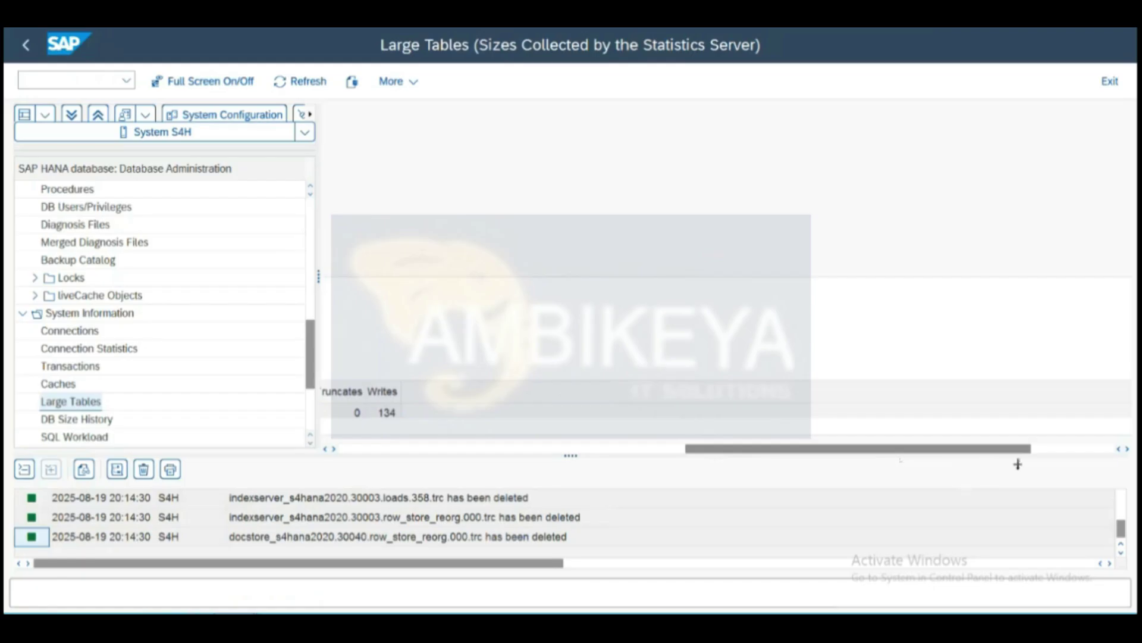
click(1046, 449)
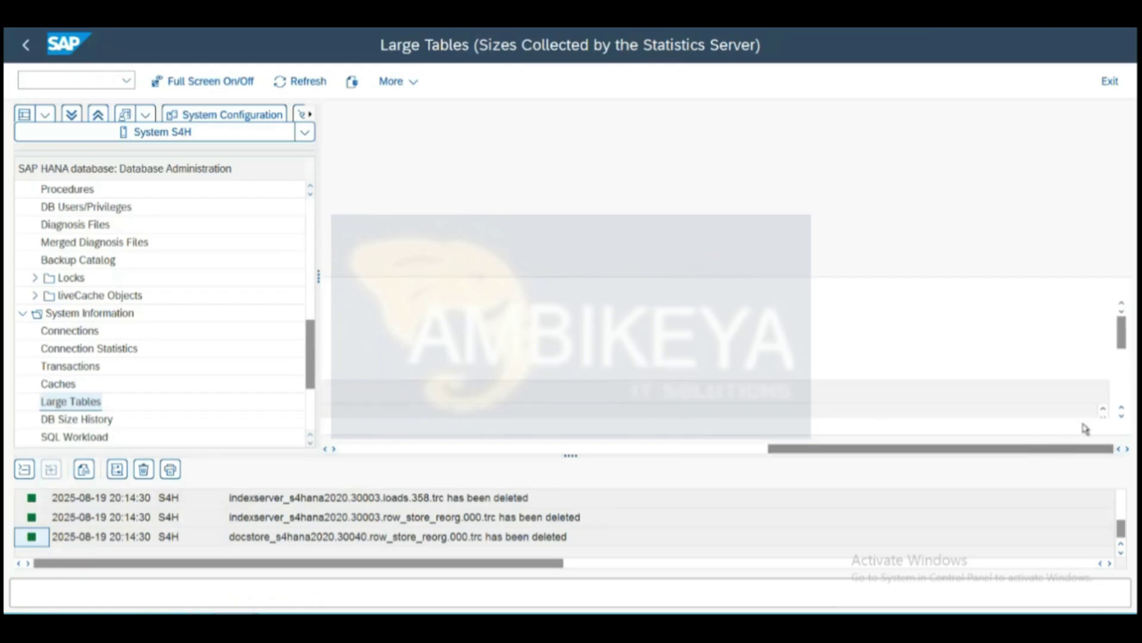
click(1121, 386)
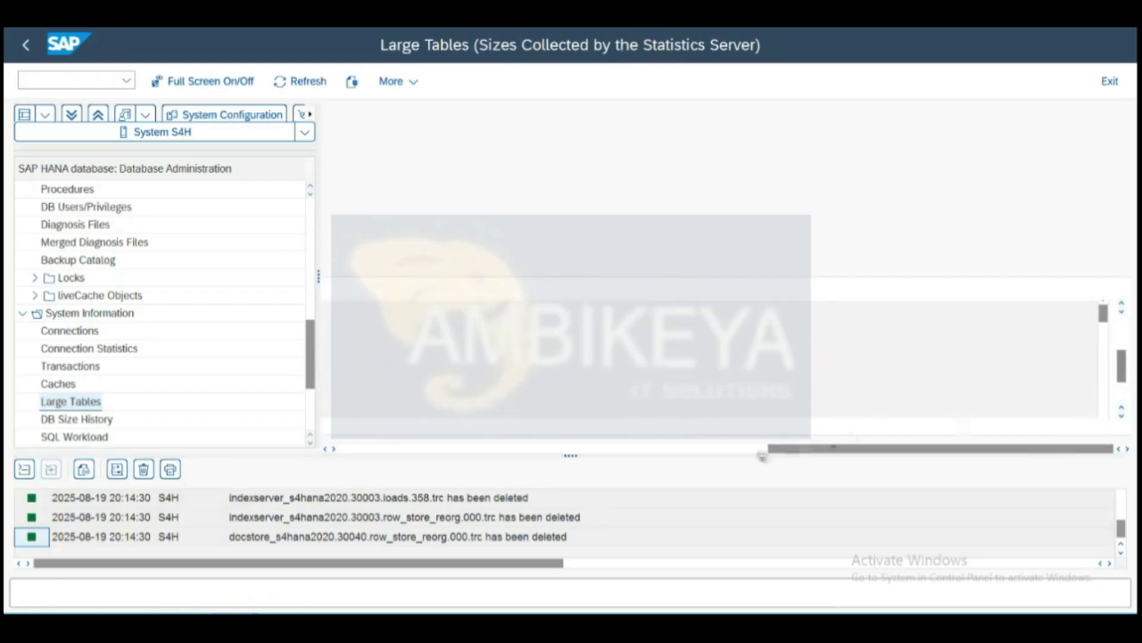
click(761, 451)
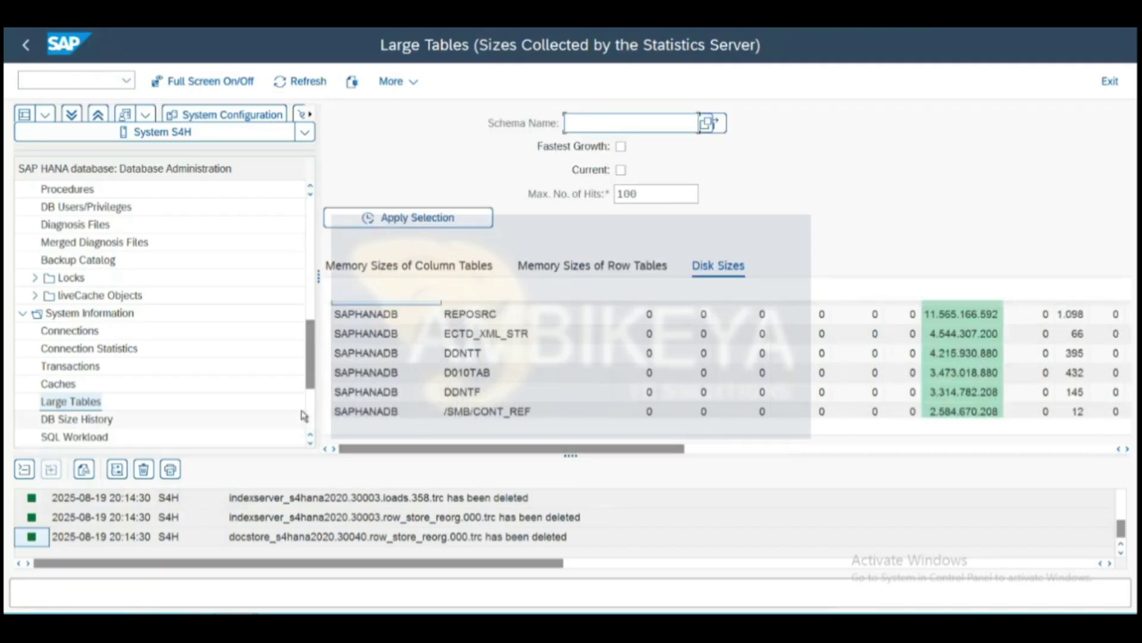
View DB Size History and open the SQL Workload statistics.
click(106, 422)
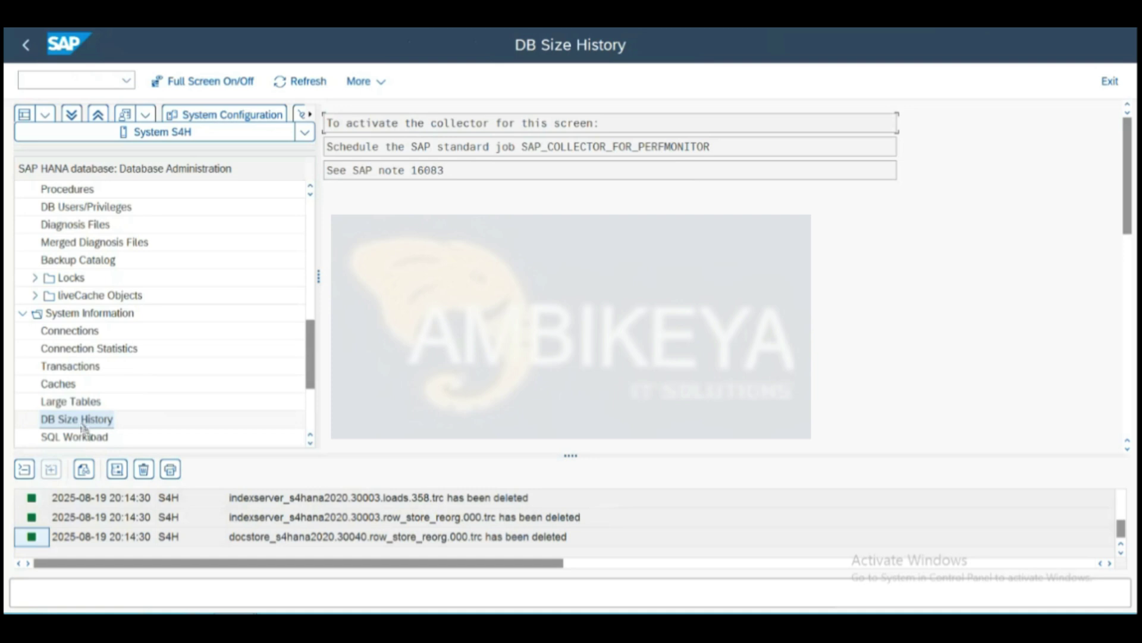
click(93, 439)
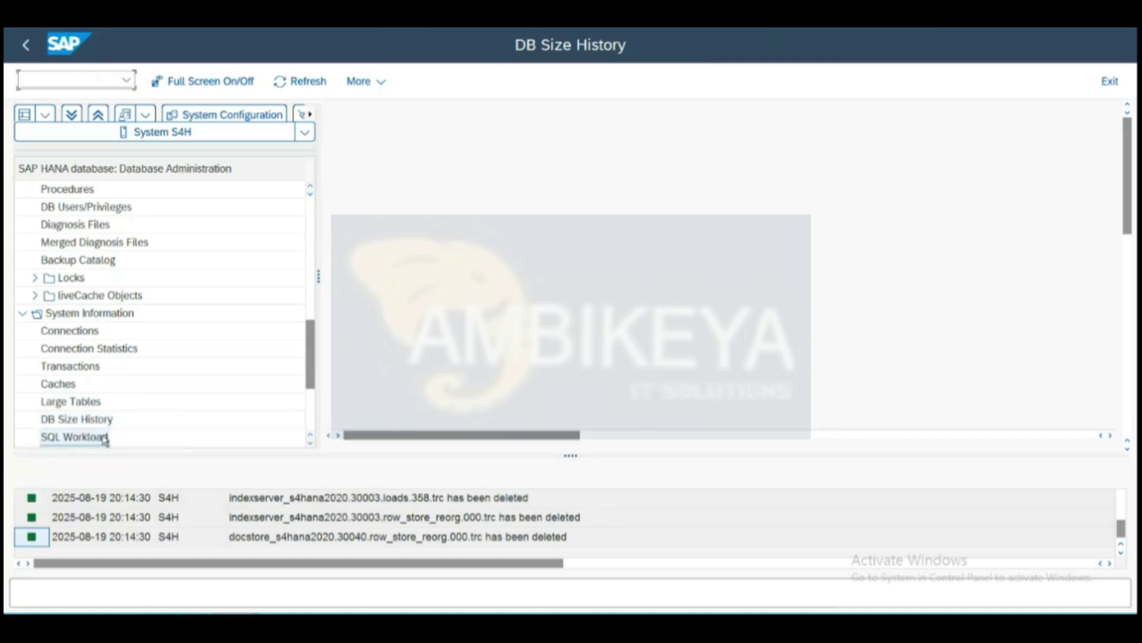
Open License and review the current license key, system measurement and license key request details.
click(310, 444)
click(310, 443)
click(310, 444)
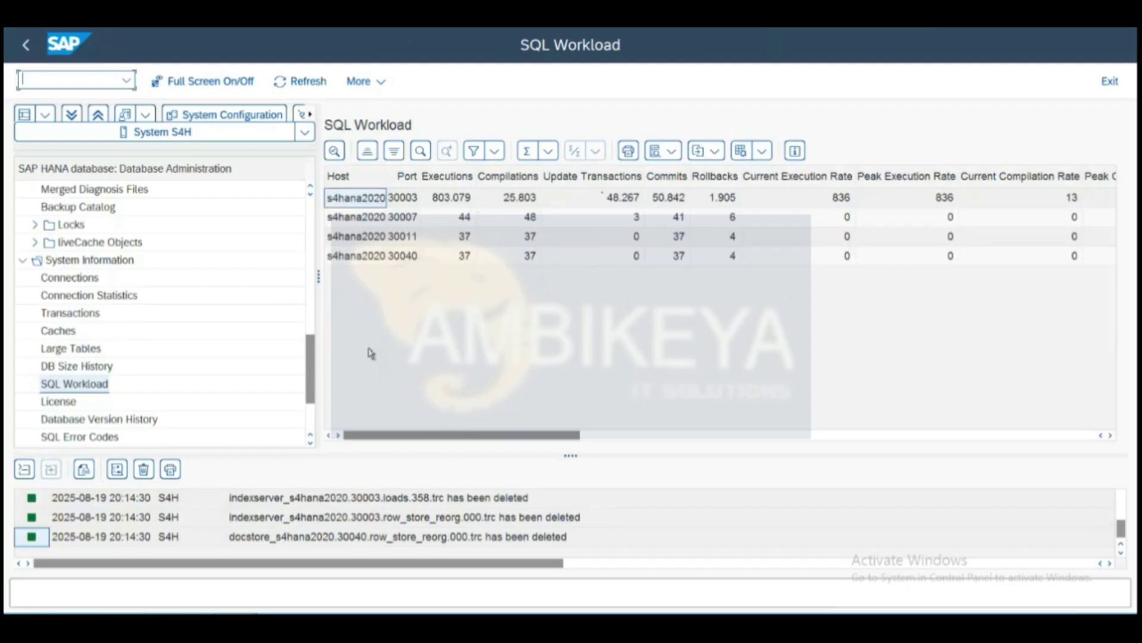
click(67, 403)
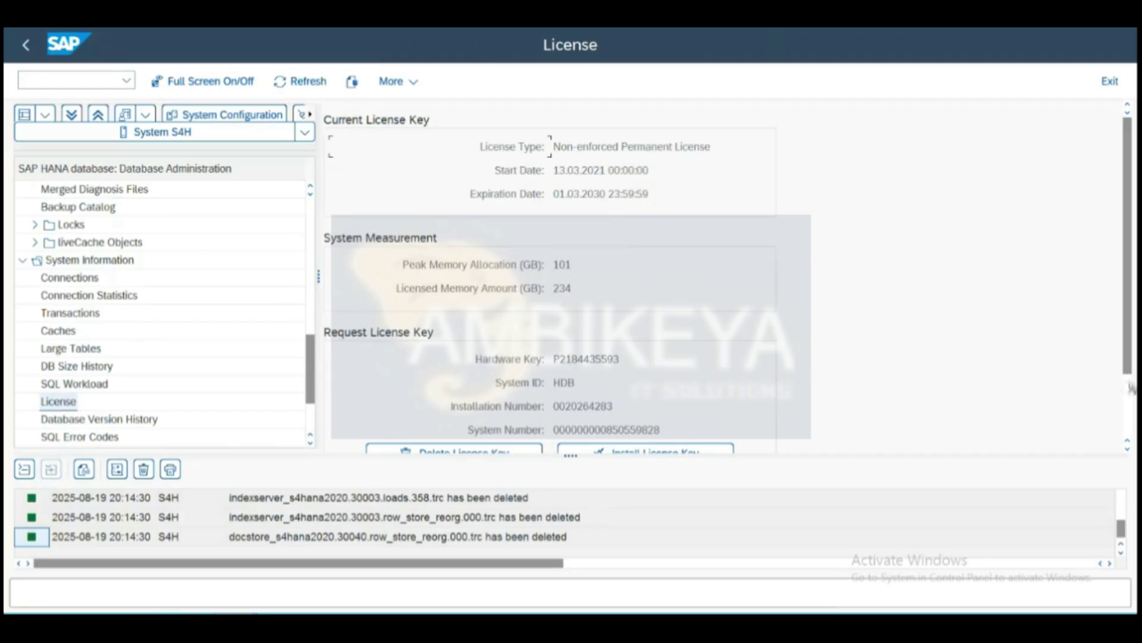
scroll(1117, 387, down, 3)
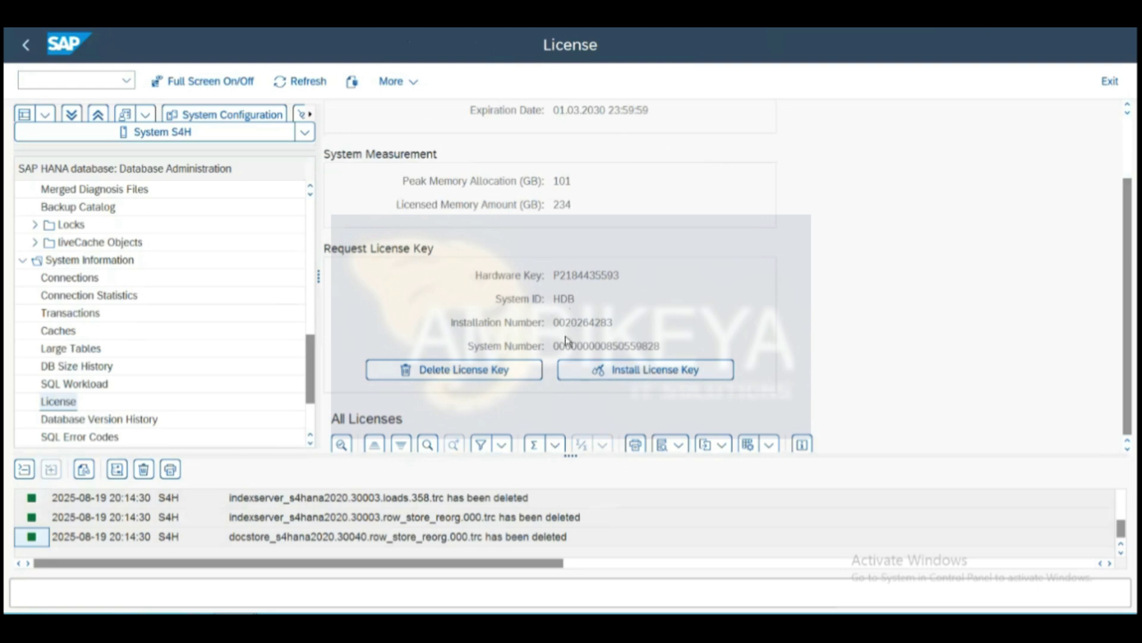
Check the file selection for installing a license key, cancel it, and view Database Version History.
click(632, 374)
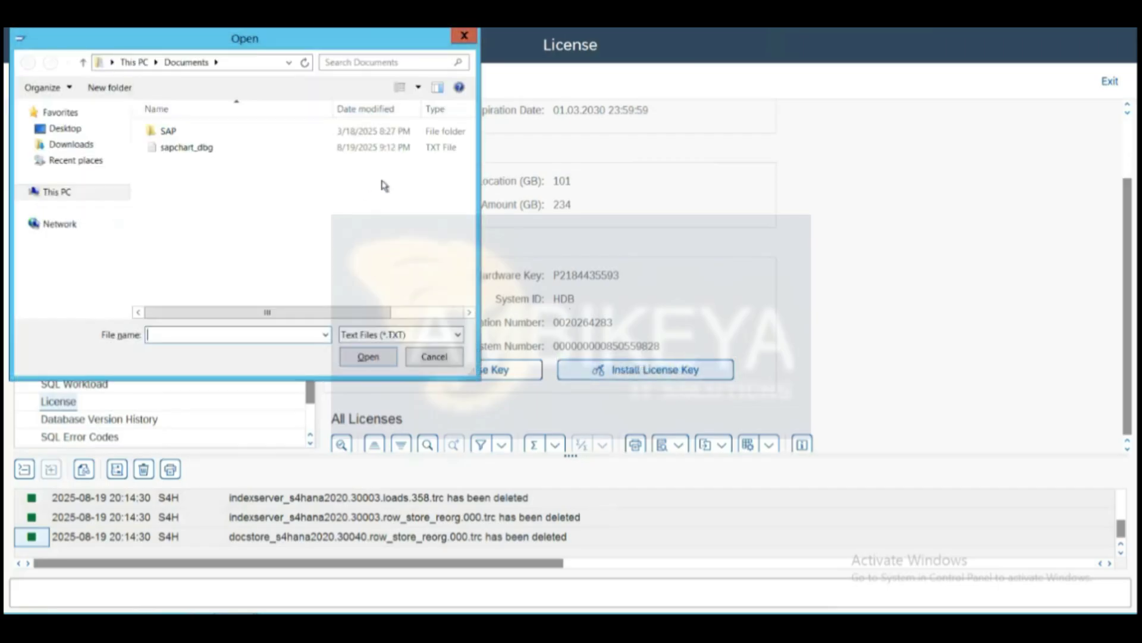
click(436, 358)
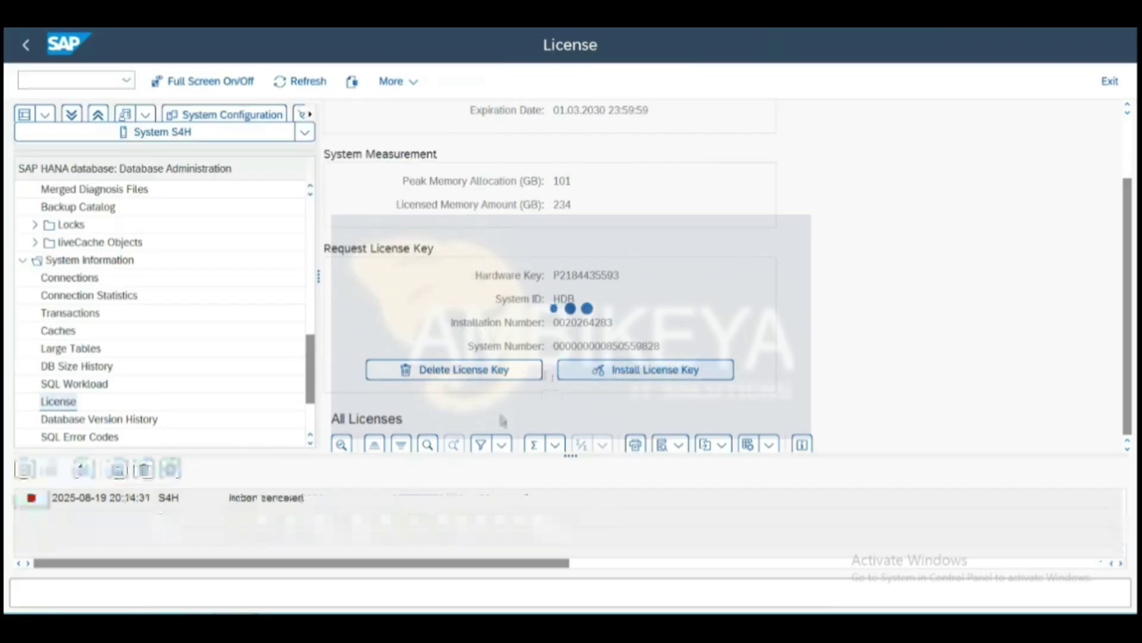
click(129, 420)
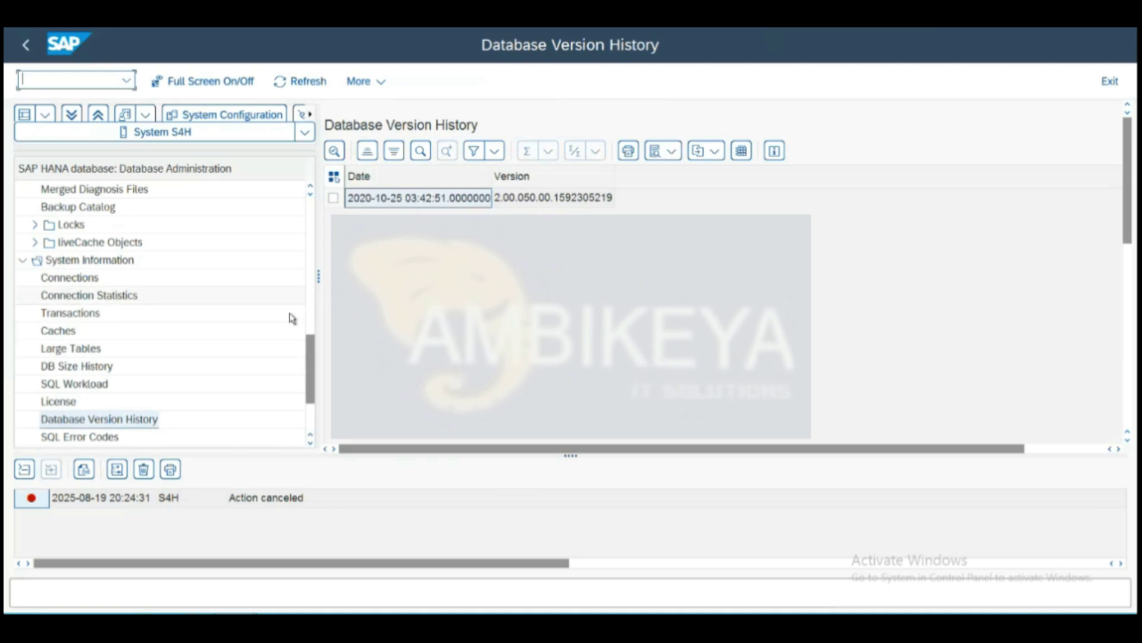
Open SQL Error Codes and look through the error code strings and their descriptions.
click(114, 438)
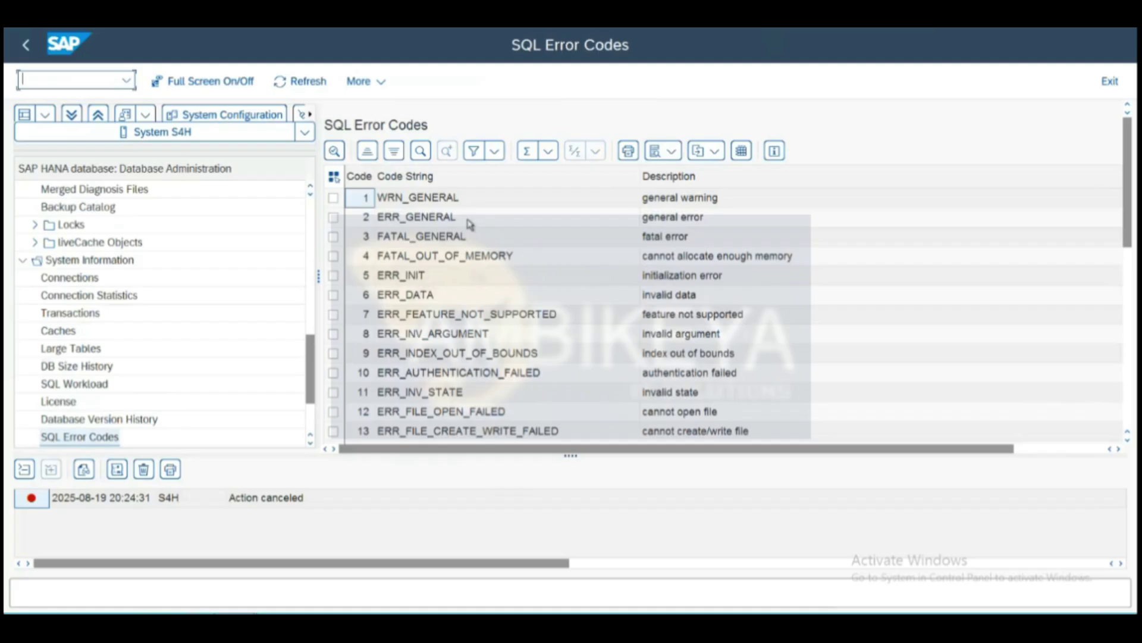
key(Right)
key(Down)
key(Down)
key(Down)
key(Down)
key(Down)
key(Down)
key(Down)
key(Down)
key(Down)
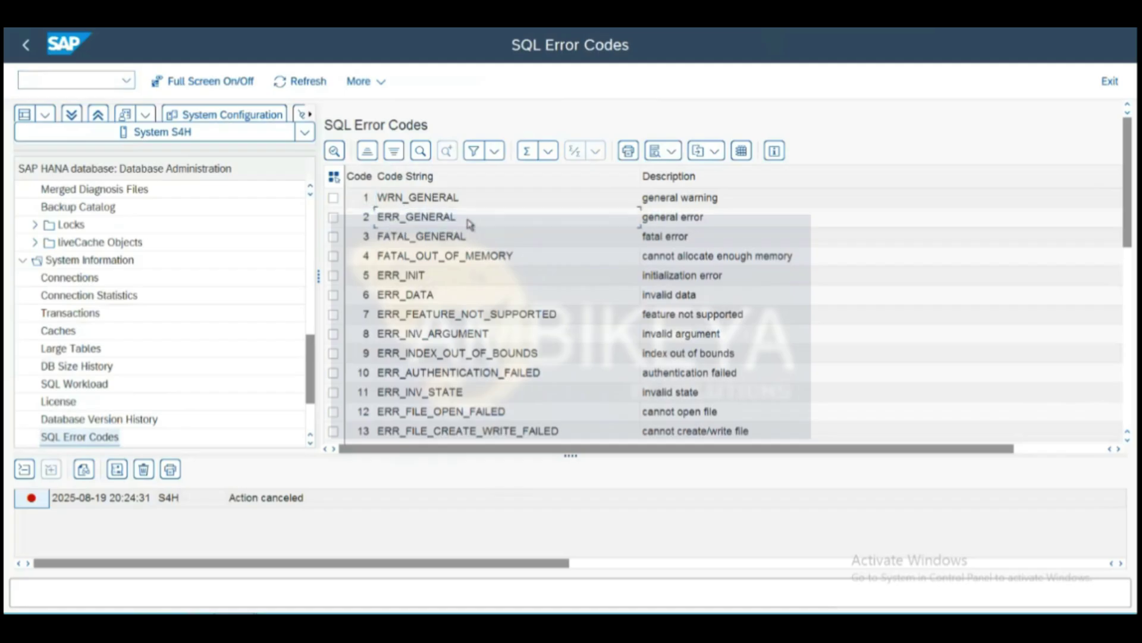
key(Down)
scroll(470, 223, down, 3)
scroll(470, 224, down, 1)
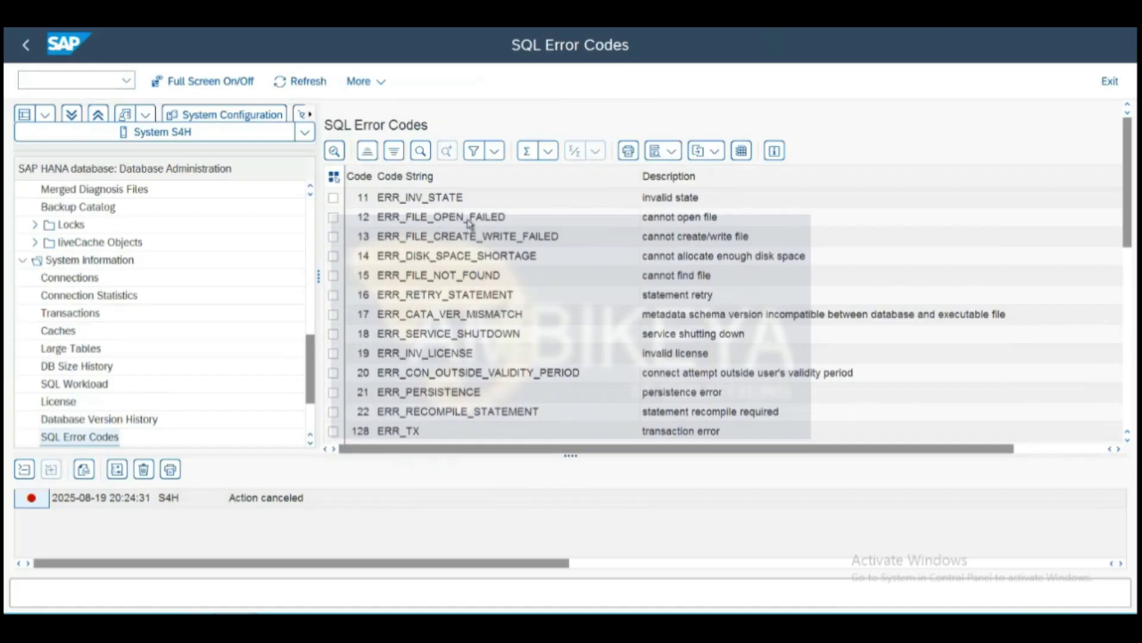
View Supported Features and the System Availability Log under System Information.
click(311, 445)
click(311, 445)
click(311, 445)
click(311, 445)
click(311, 445)
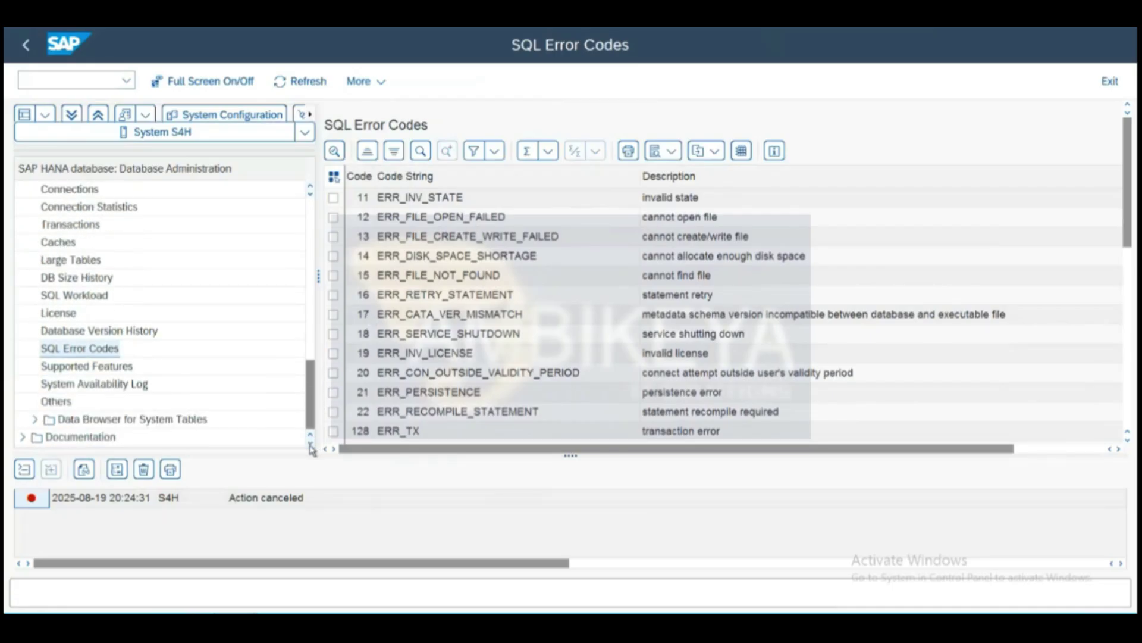
click(83, 367)
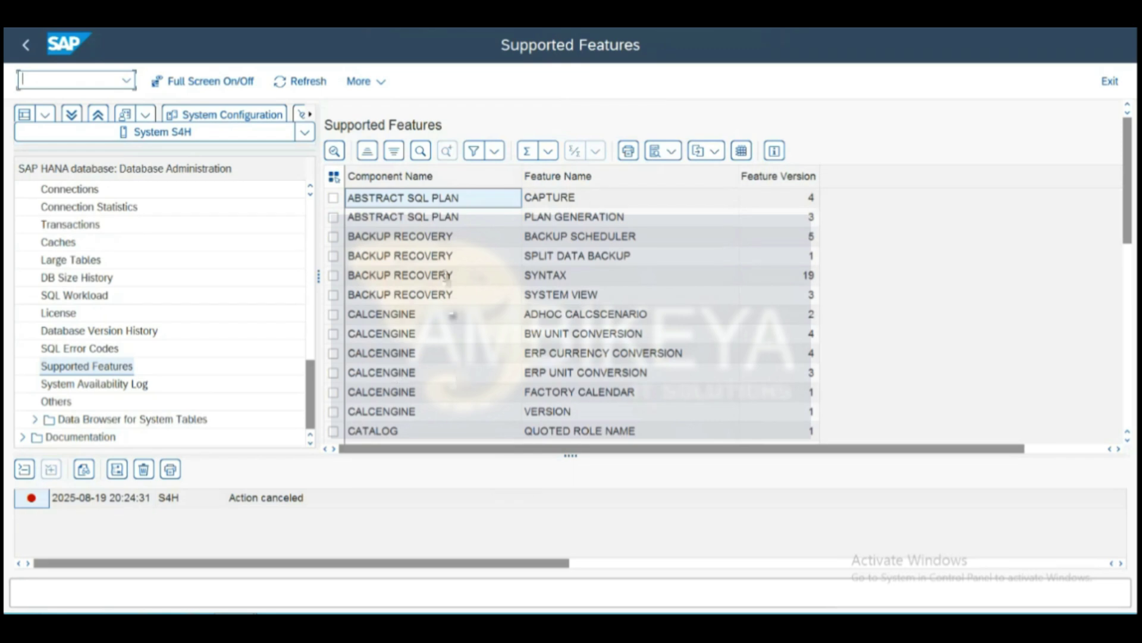
click(108, 386)
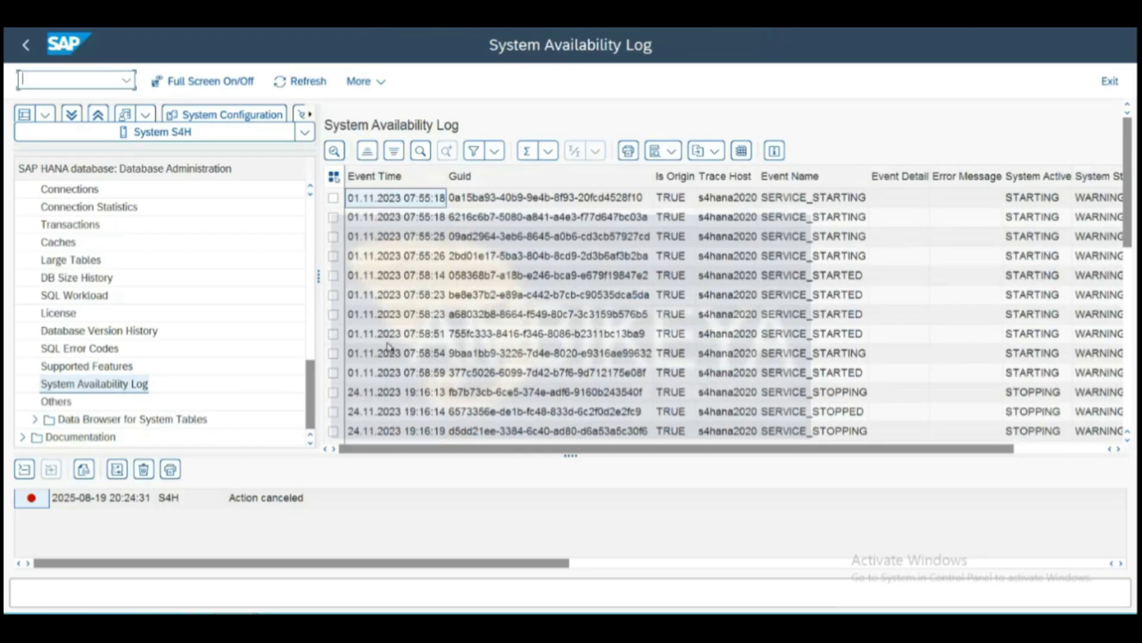
Open Others and examine the listed analysis statements, including Column tables memory usage, Merge Statistics and Delta Merge Analysis.
click(65, 403)
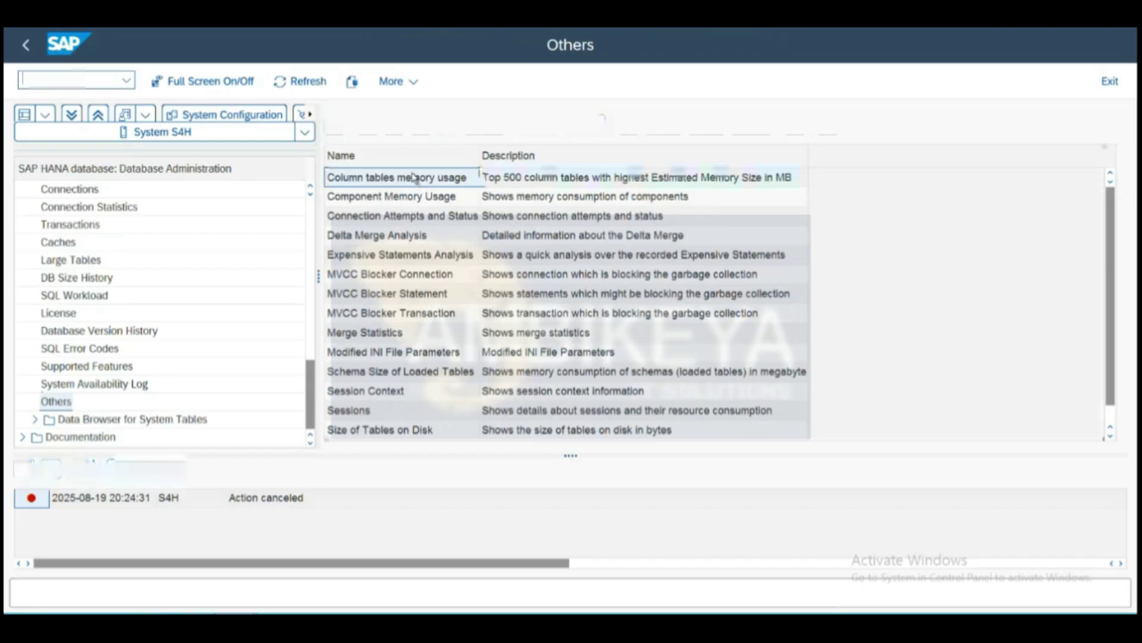
right_click(415, 177)
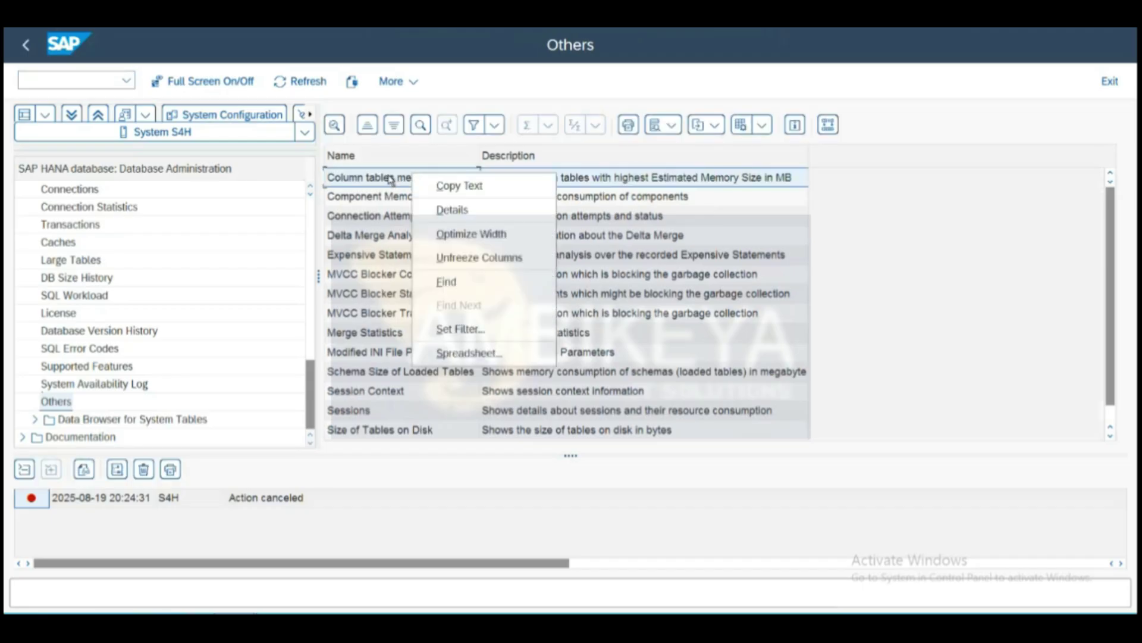
key(Escape)
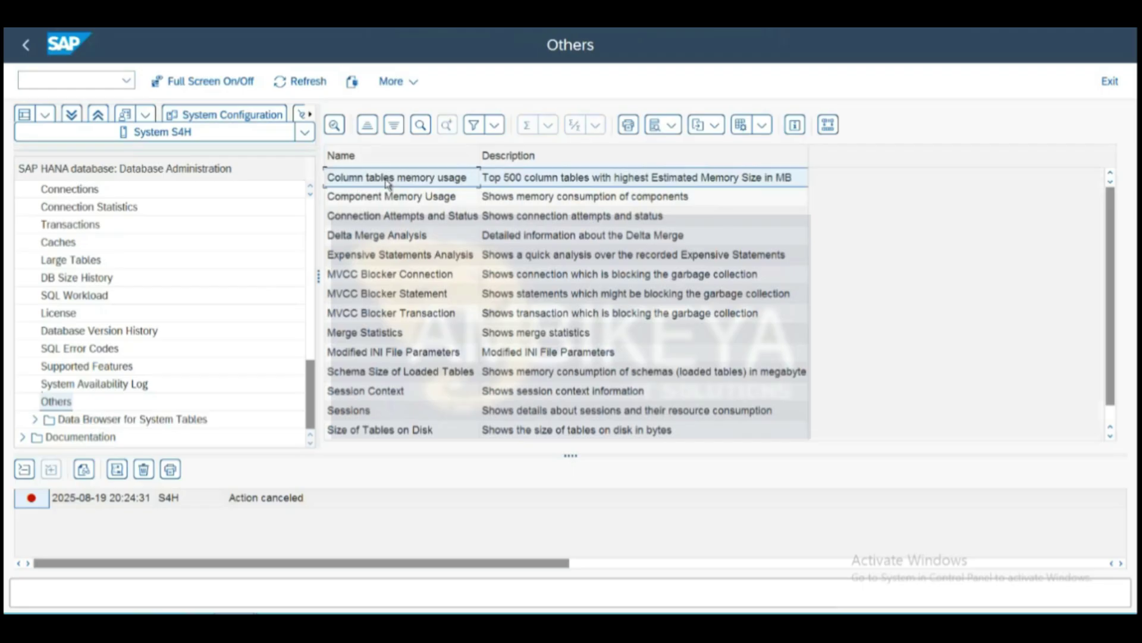
click(430, 331)
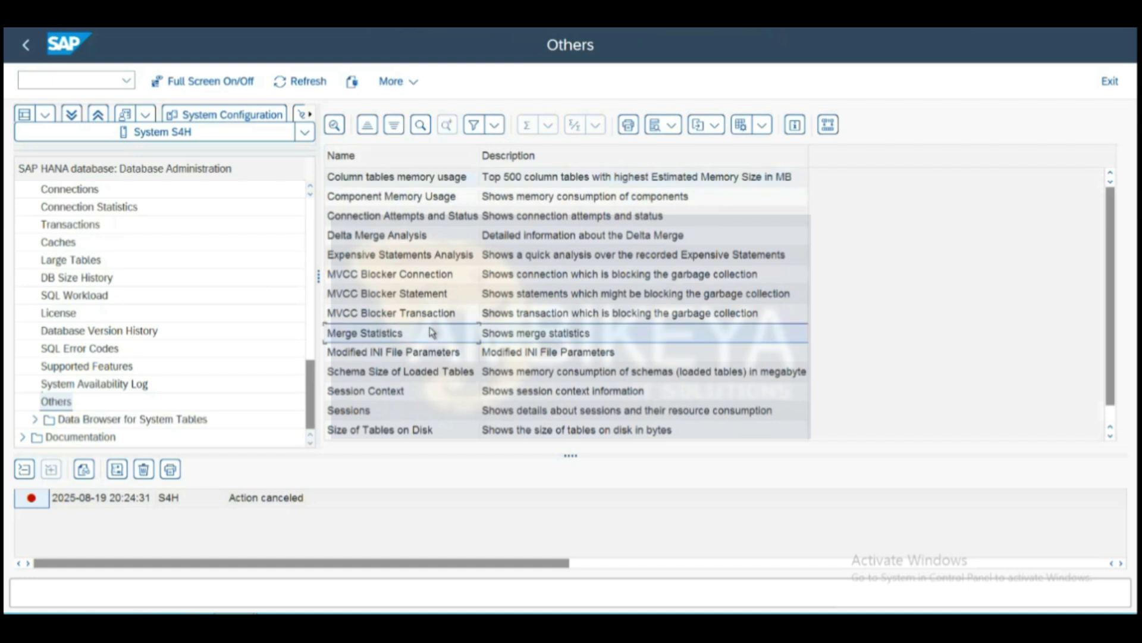
click(453, 246)
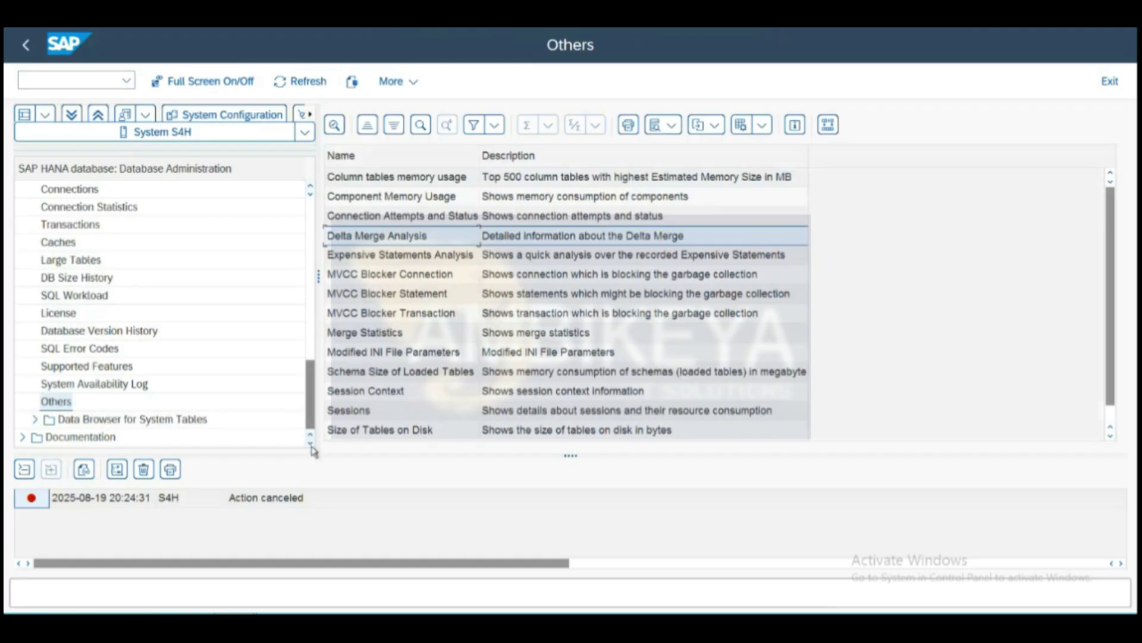
Collapse the System Information folder and expand Documentation to view its entries.
click(310, 189)
click(310, 190)
click(310, 189)
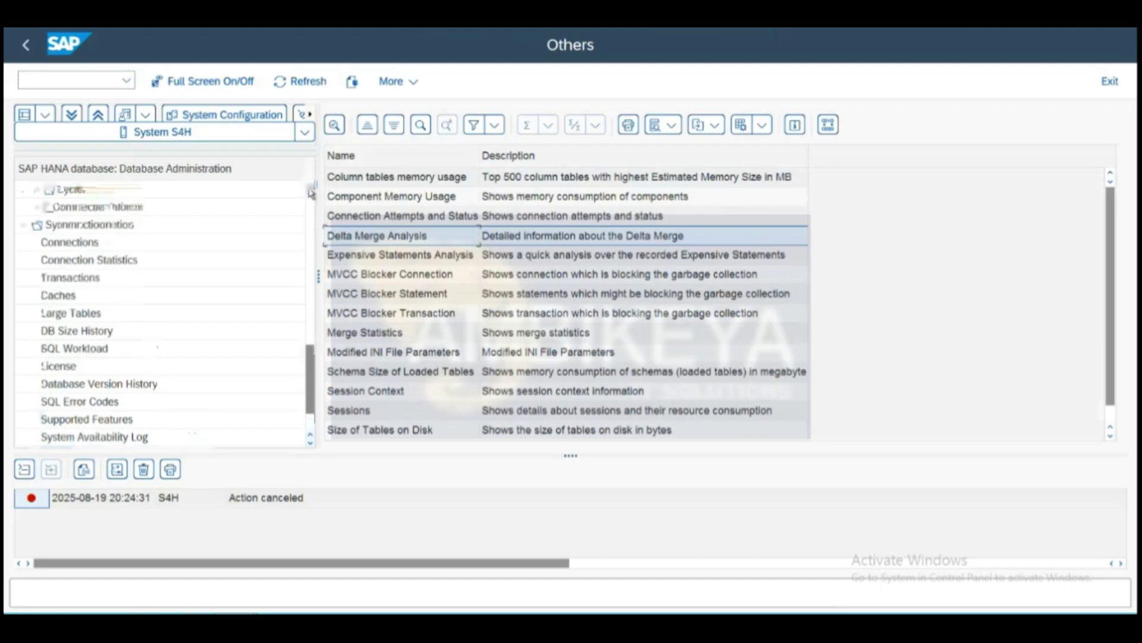
click(23, 229)
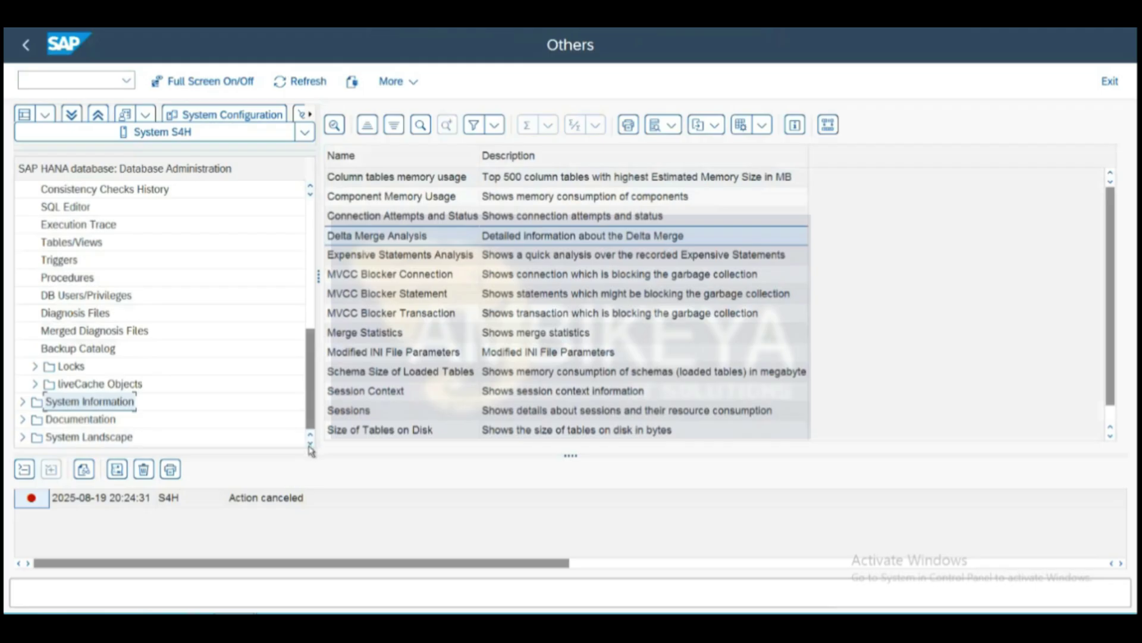
click(23, 420)
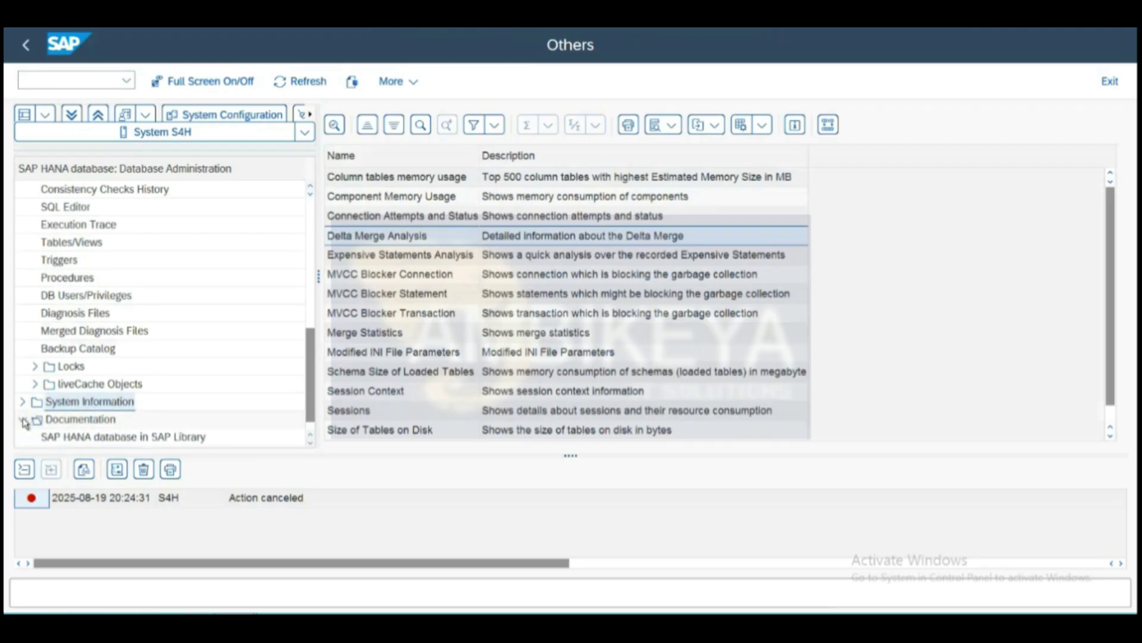
click(310, 442)
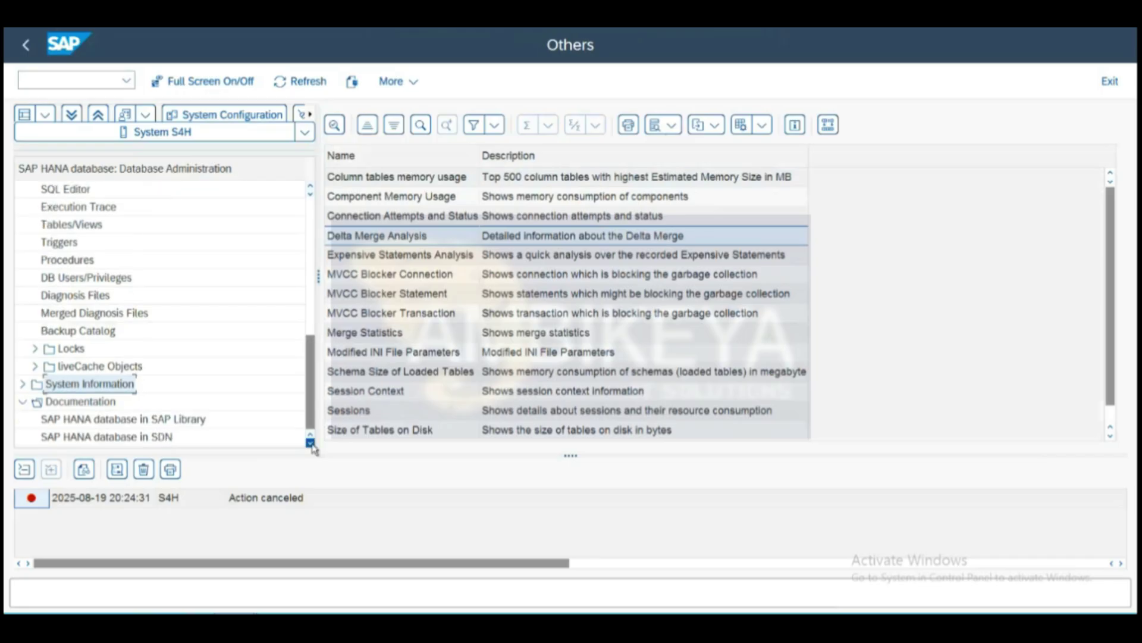
click(310, 443)
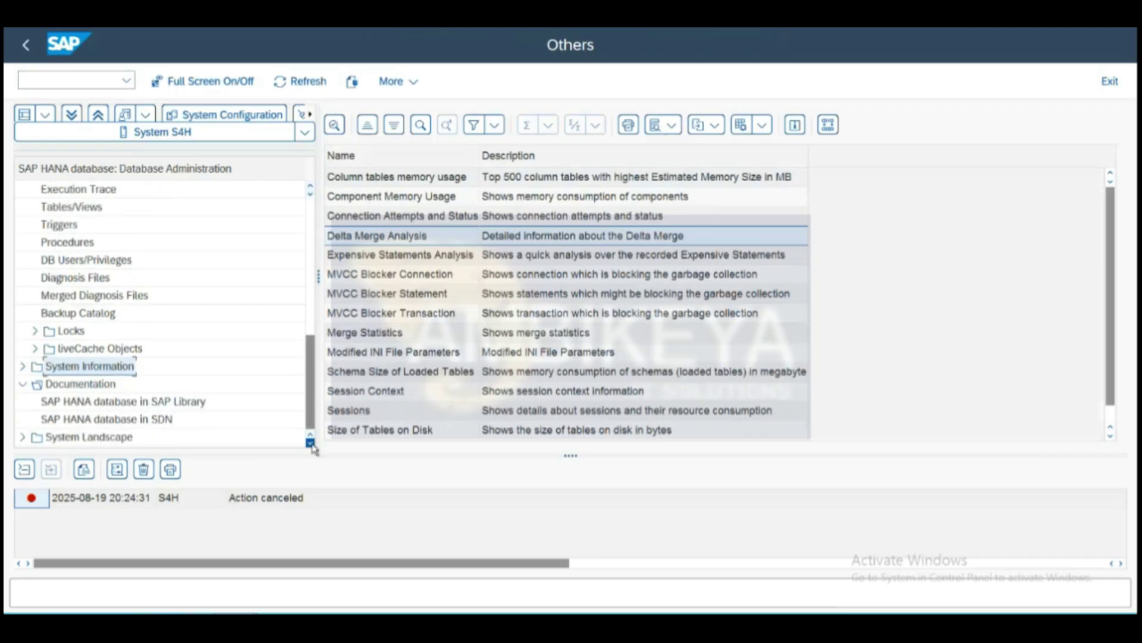
Expand the System Landscape folder and review its entries down to Landscape Self-Monitoring.
click(23, 438)
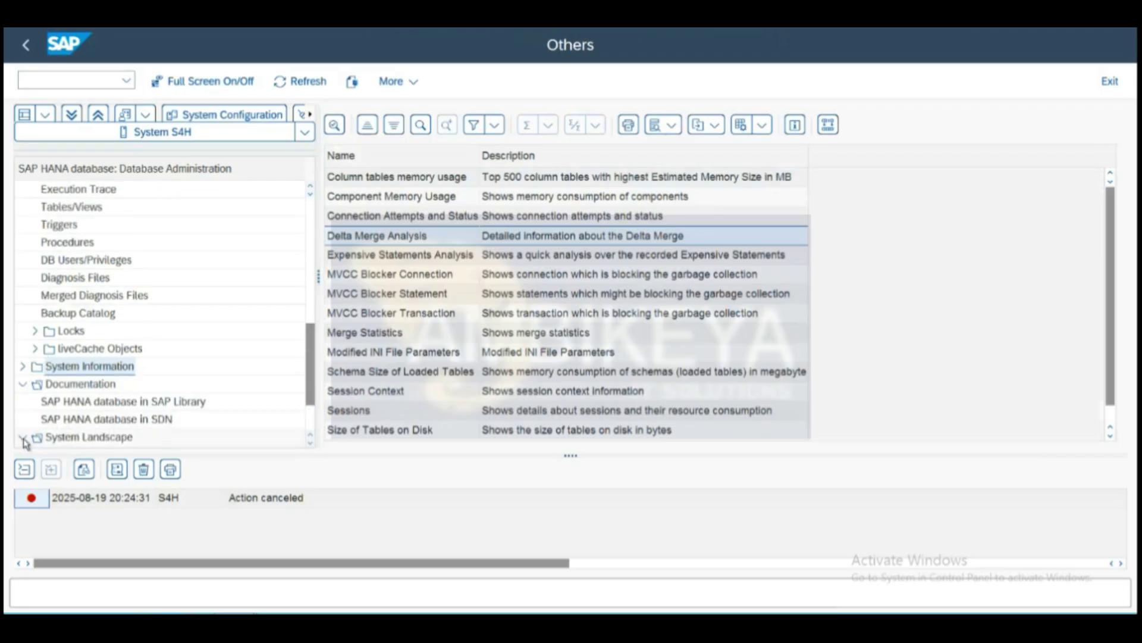
click(310, 442)
click(310, 442)
click(310, 442)
click(310, 443)
click(310, 443)
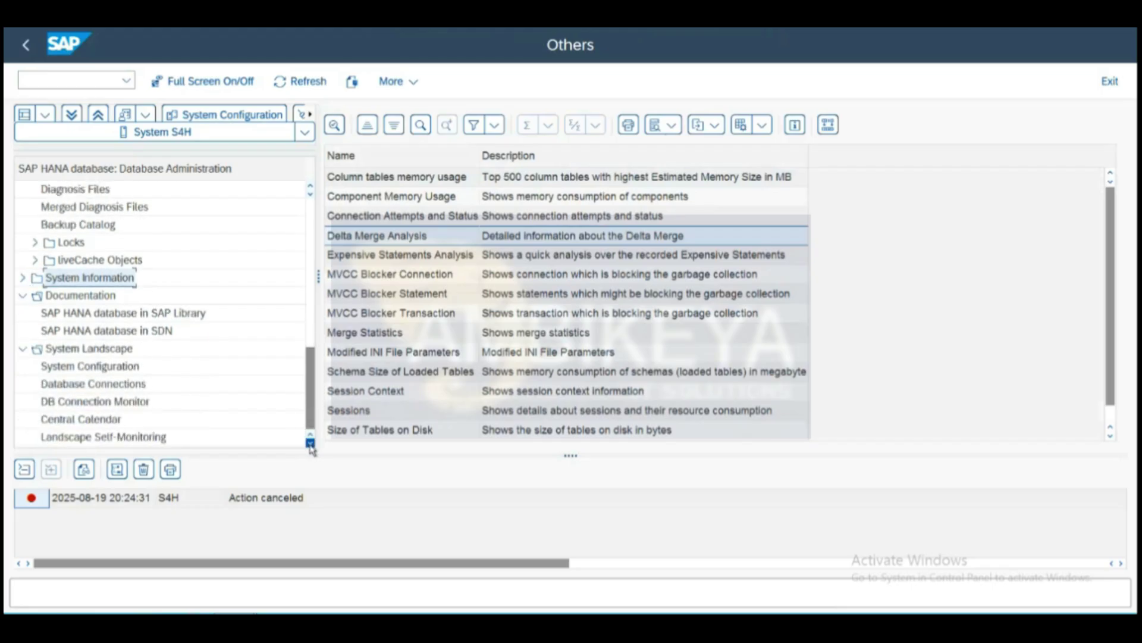